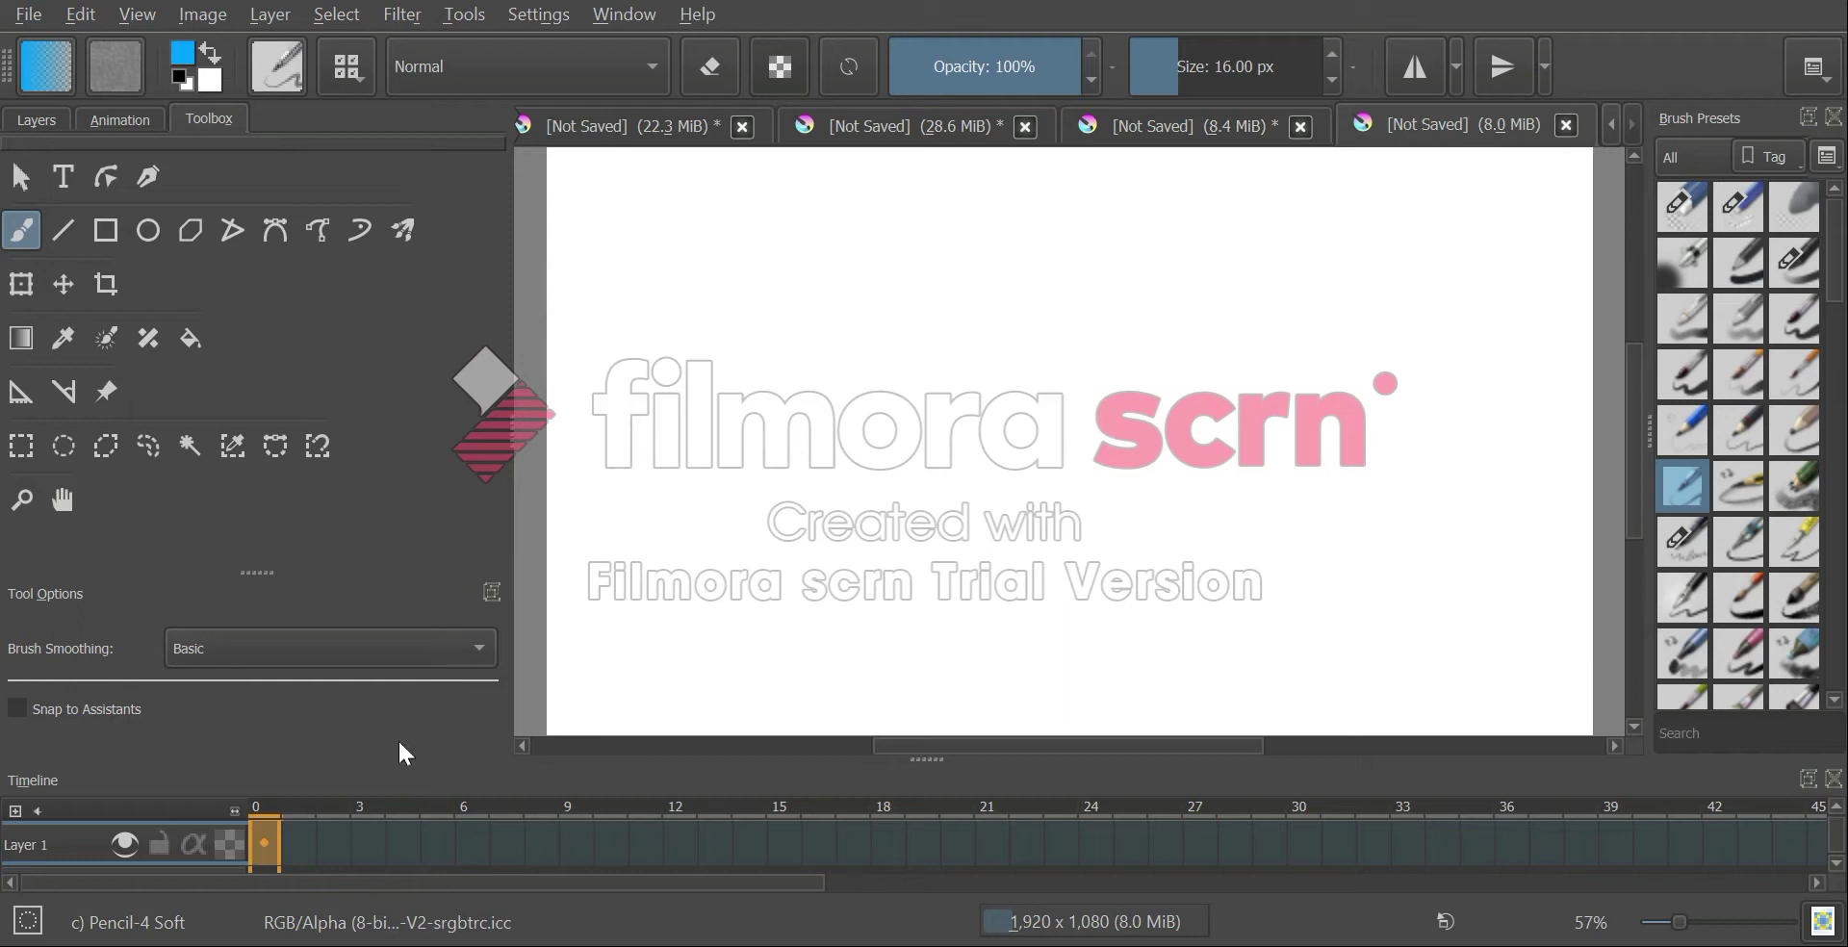
# Create duplicate frames at frame 0 and frame 15 of Layer 1 in the timeline
pyautogui.rightClick(268, 849)
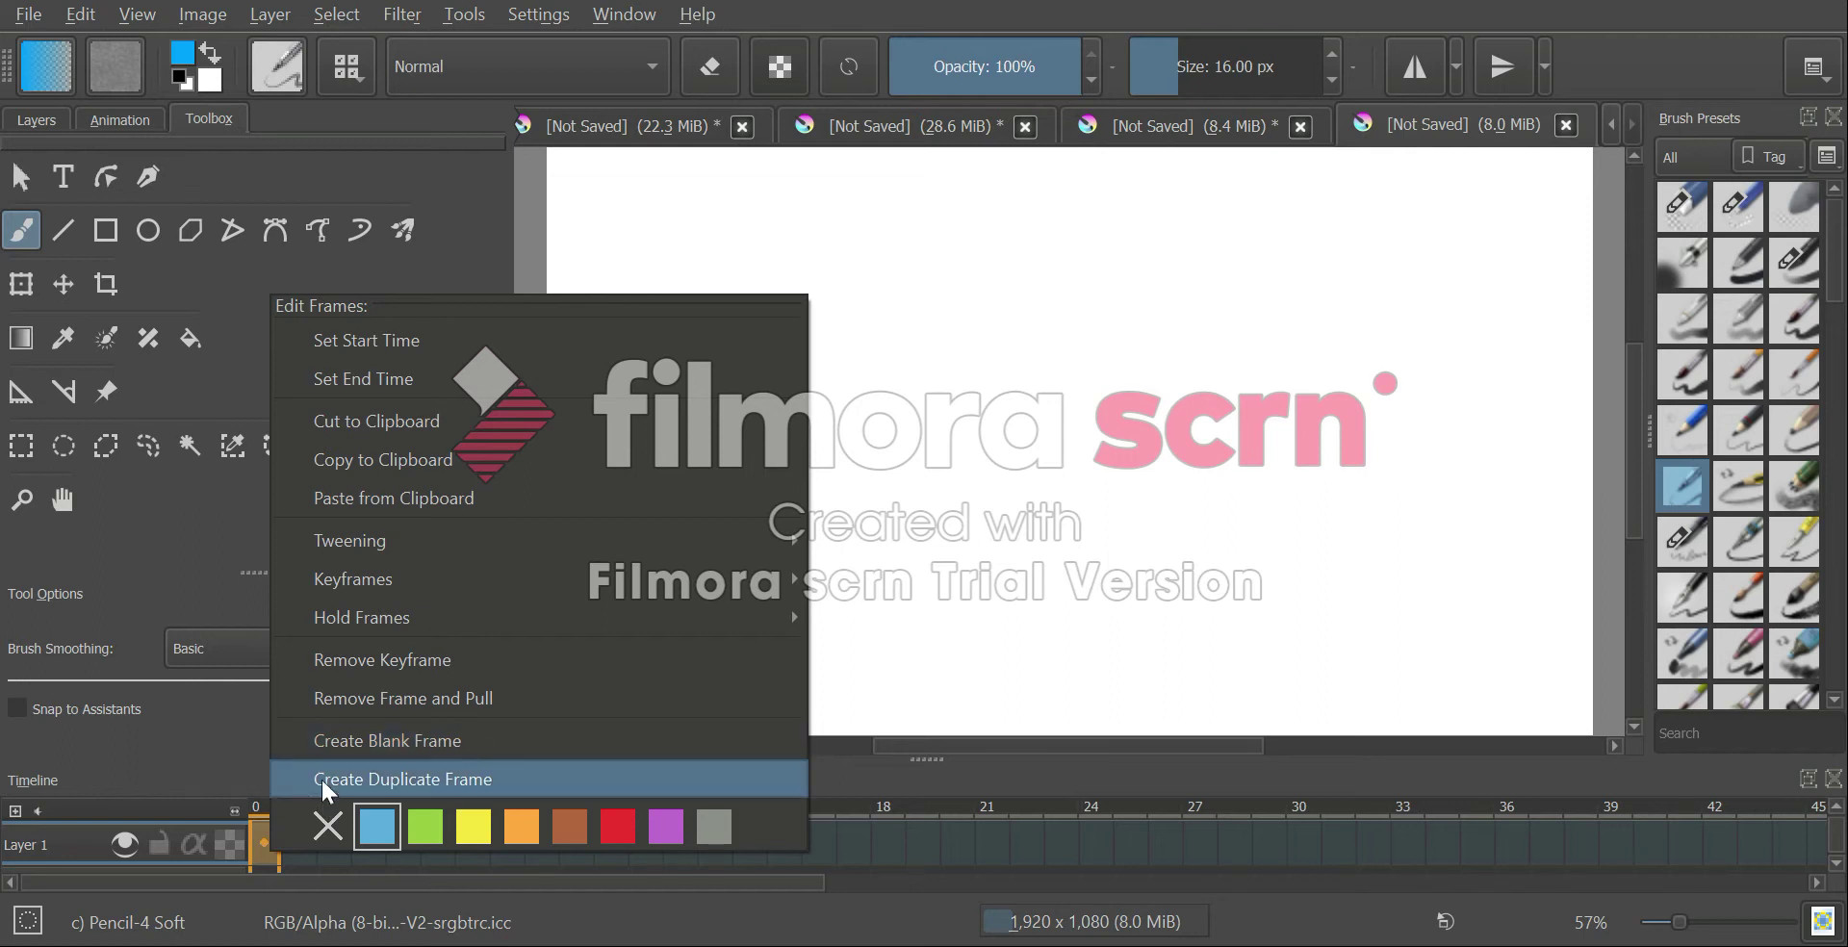
pyautogui.click(321, 778)
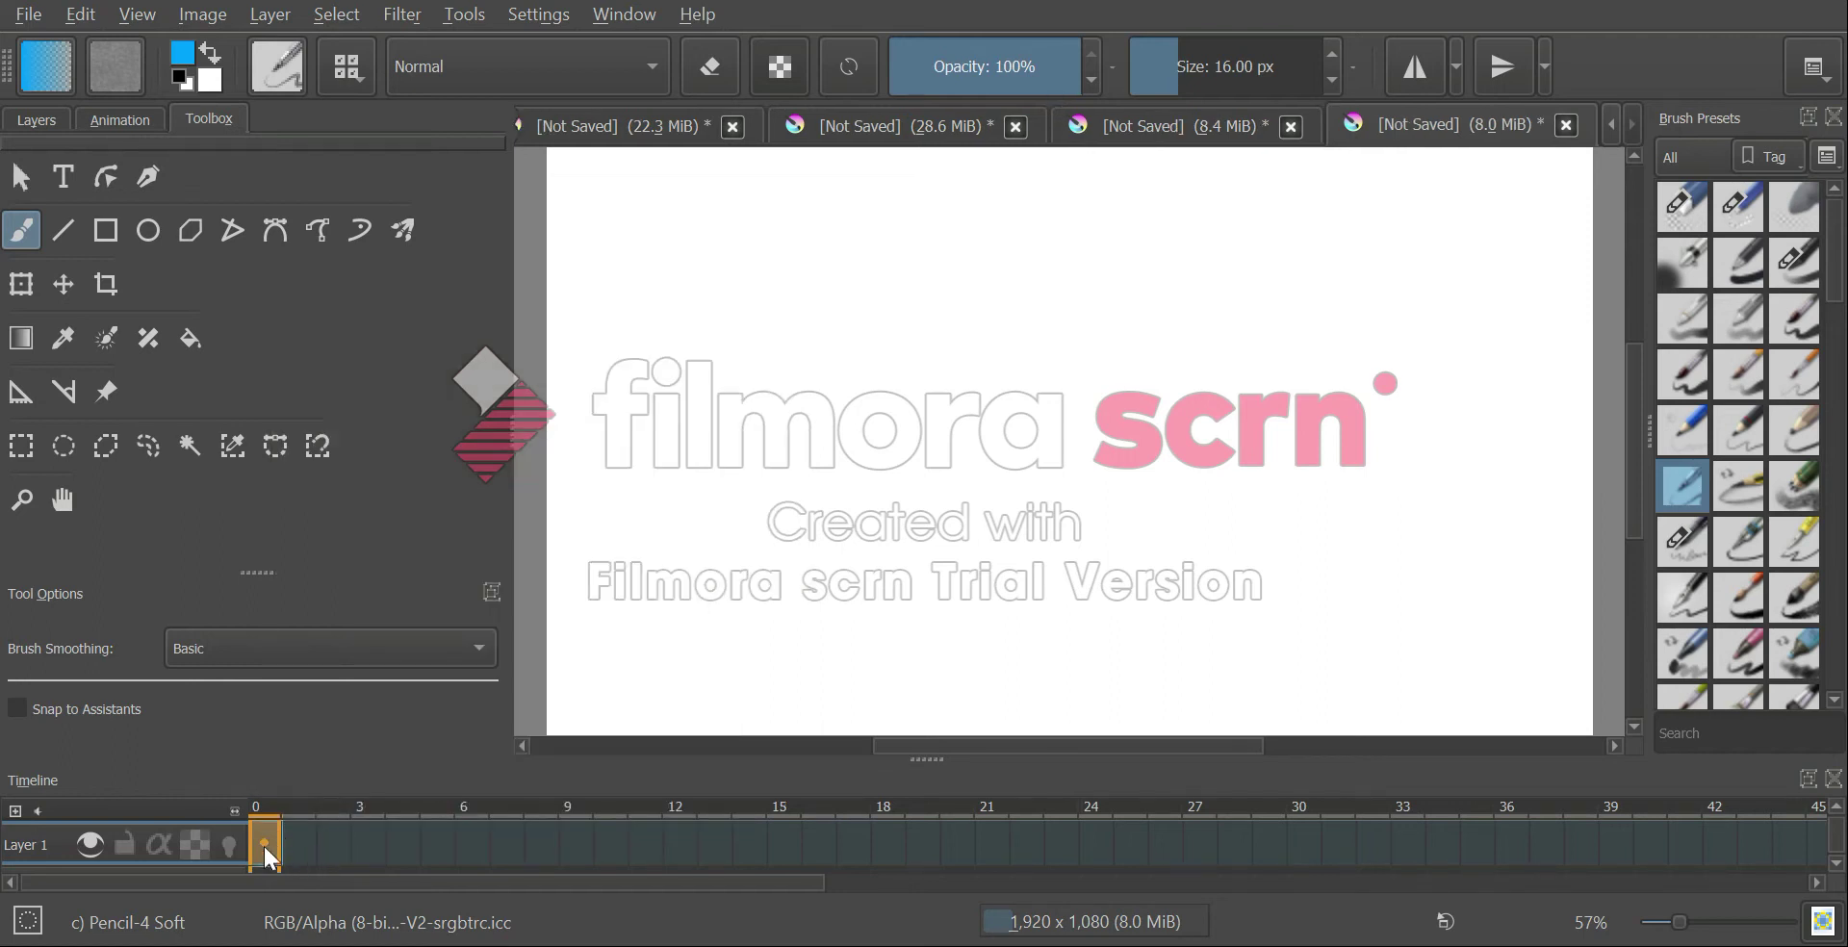
pyautogui.rightClick(789, 830)
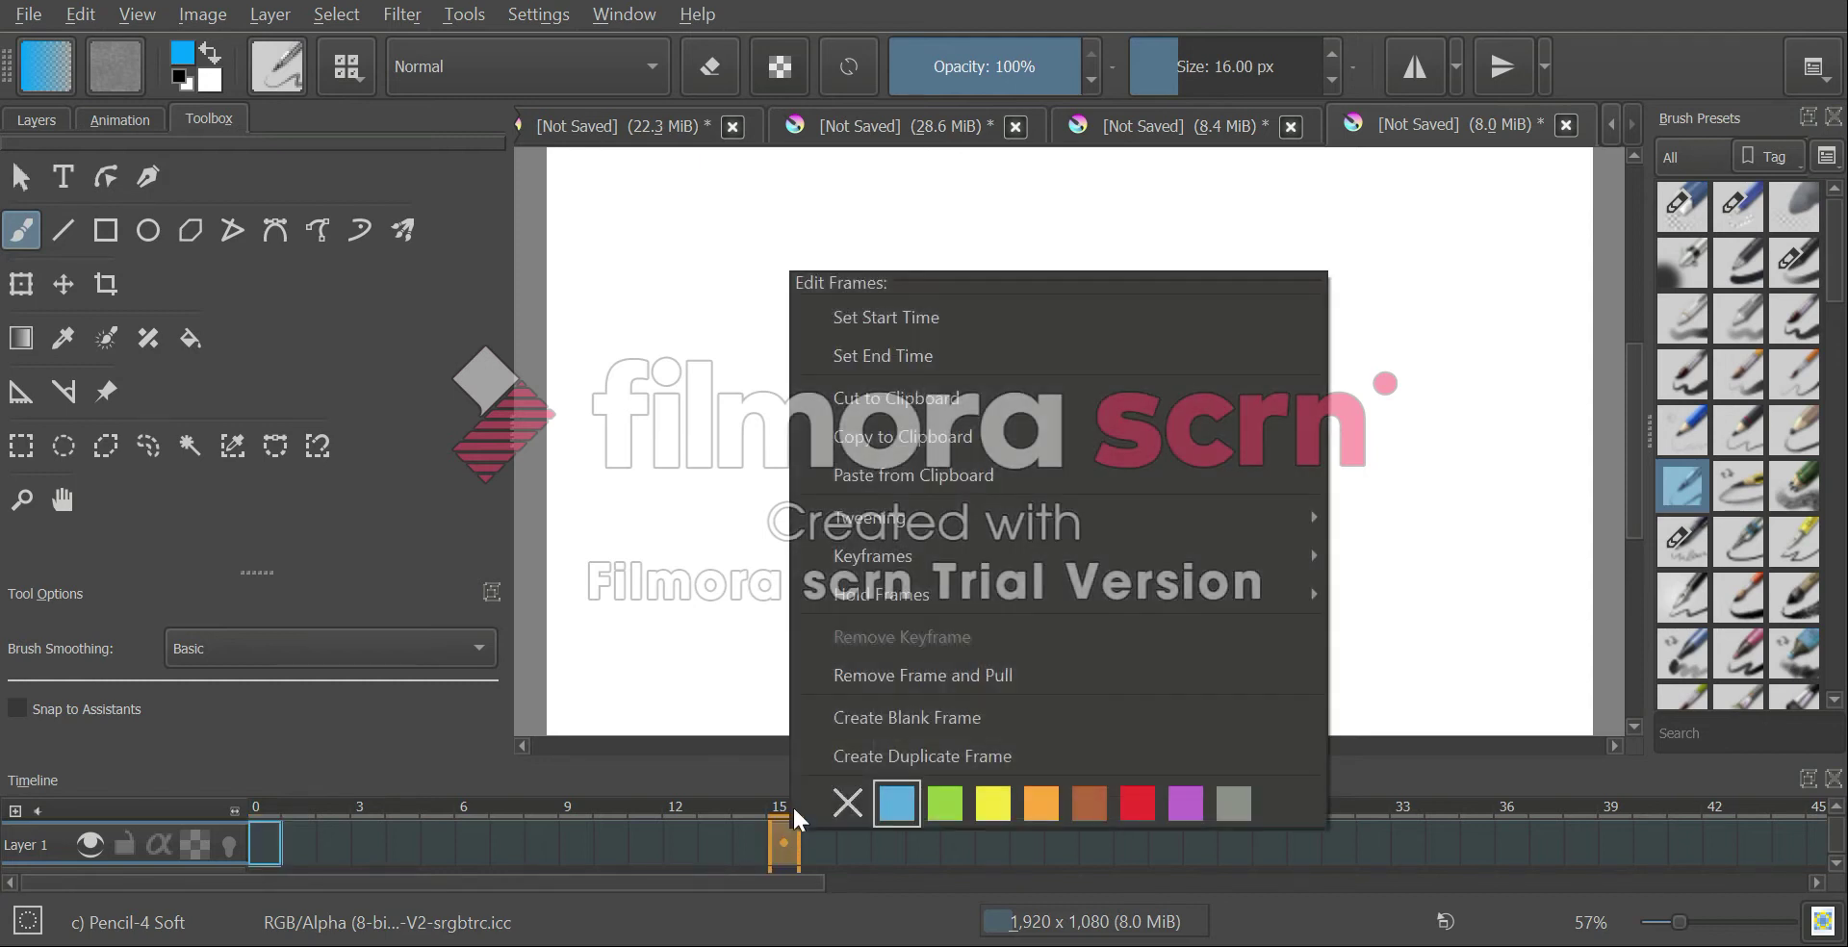
pyautogui.click(802, 746)
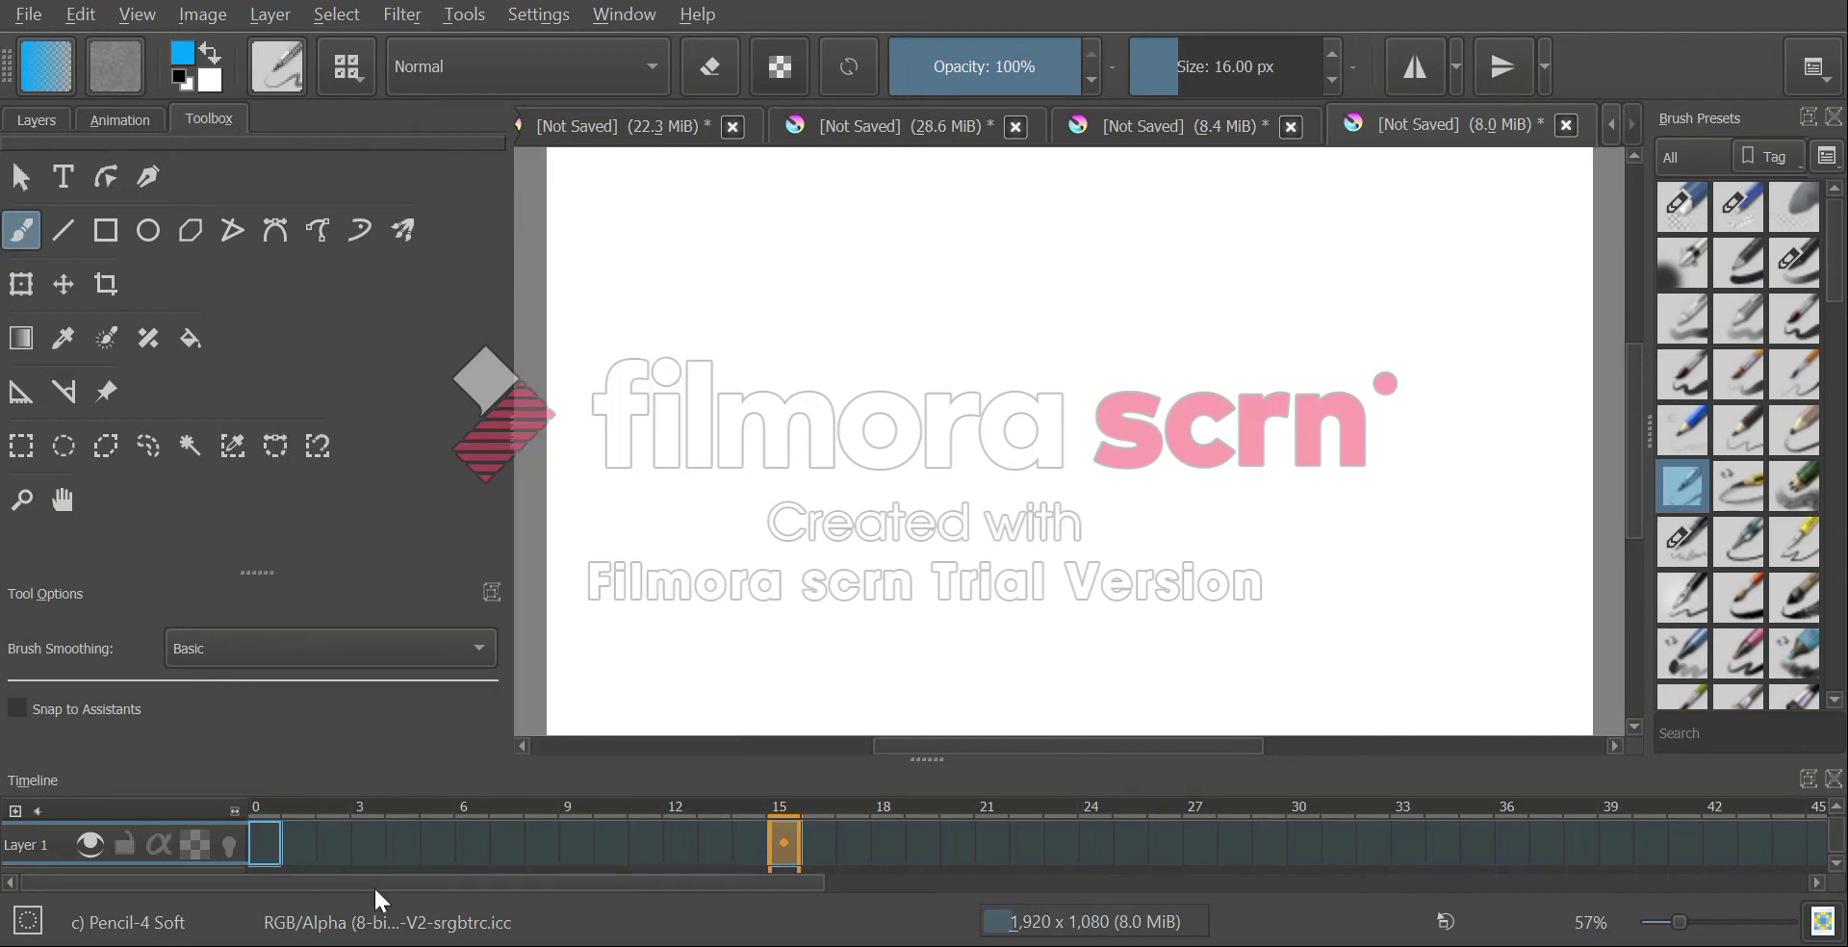
# Draw a light blue circle as the head near the canvas's upper middle, and set the brush colour to dark blue
pyautogui.moveTo(1016, 305)
pyautogui.mouseDown()
pyautogui.moveTo(937, 372)
pyautogui.moveTo(1066, 365)
pyautogui.moveTo(982, 339)
pyautogui.mouseUp()
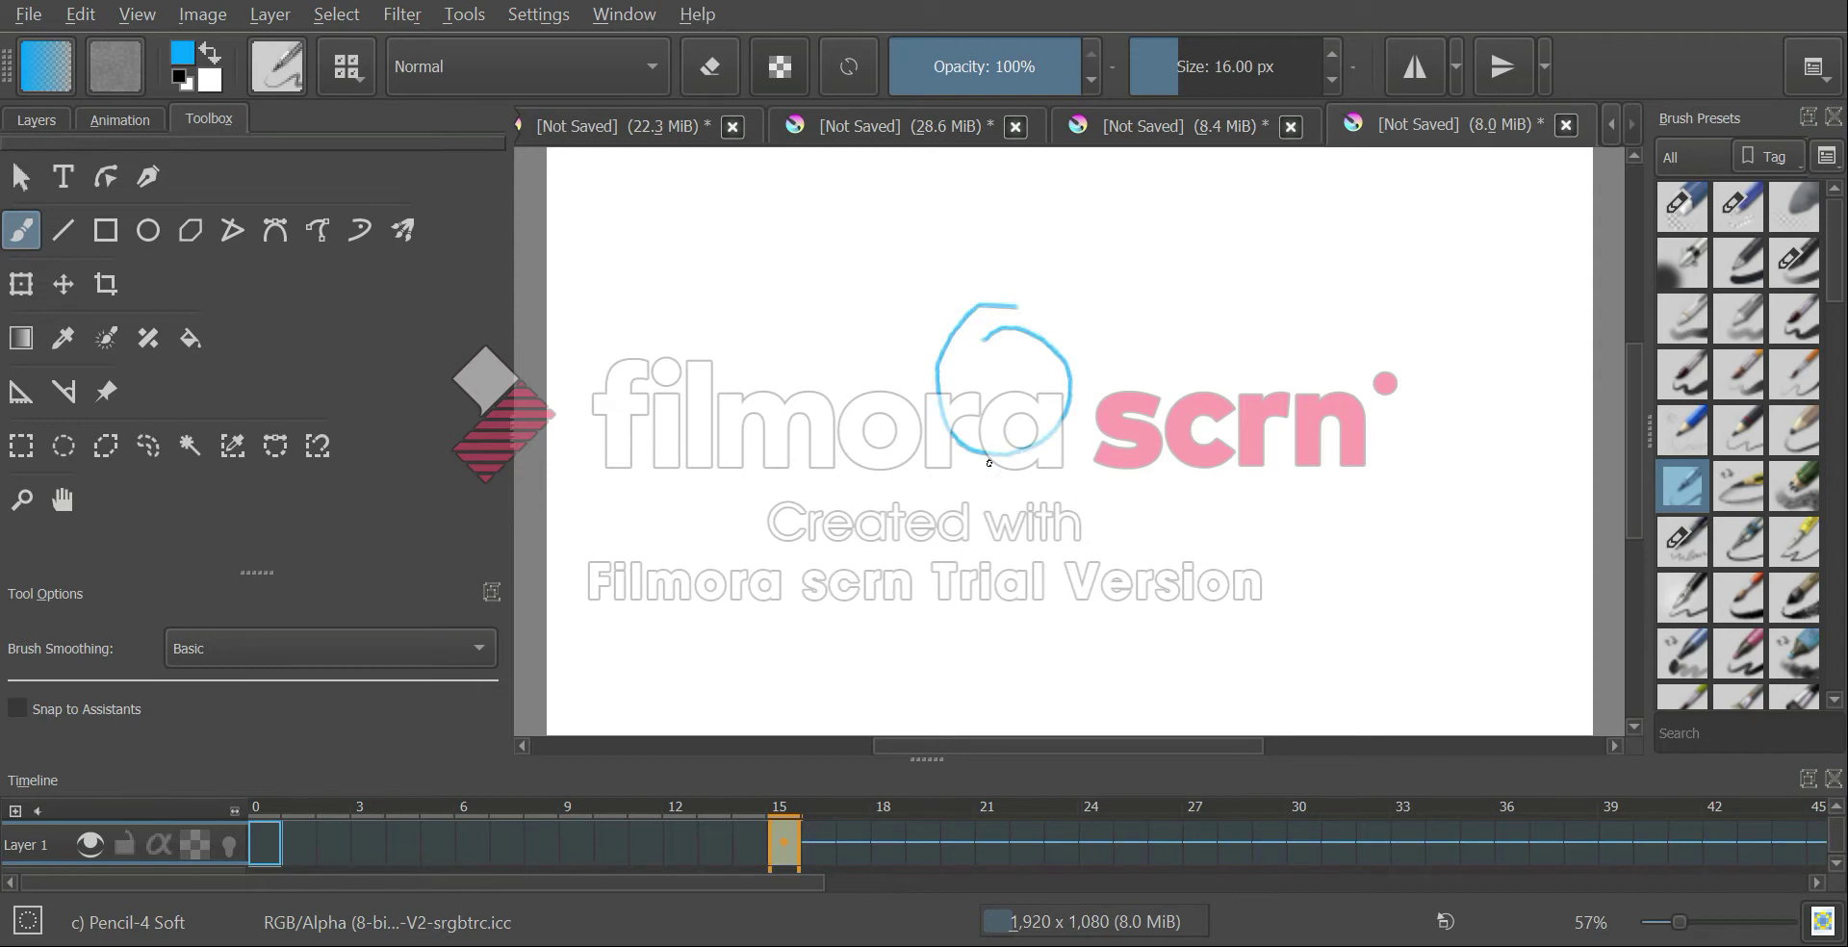
pyautogui.rightClick(990, 465)
pyautogui.click(992, 439)
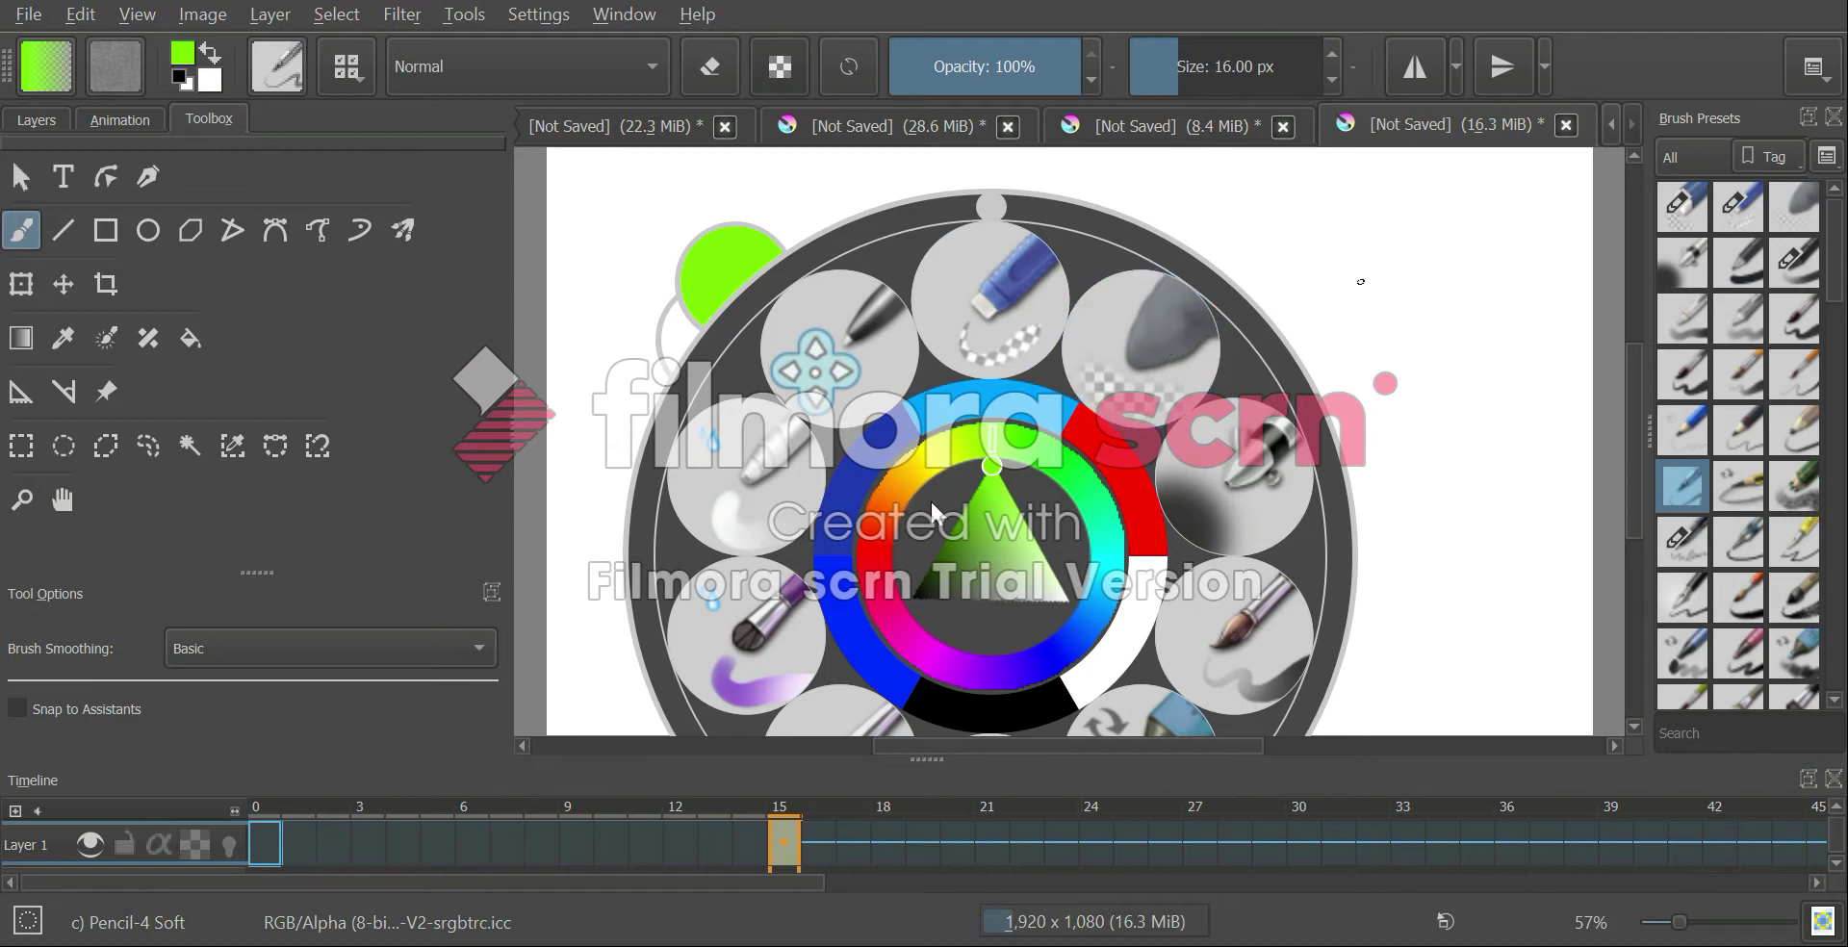
pyautogui.click(945, 551)
pyautogui.click(870, 500)
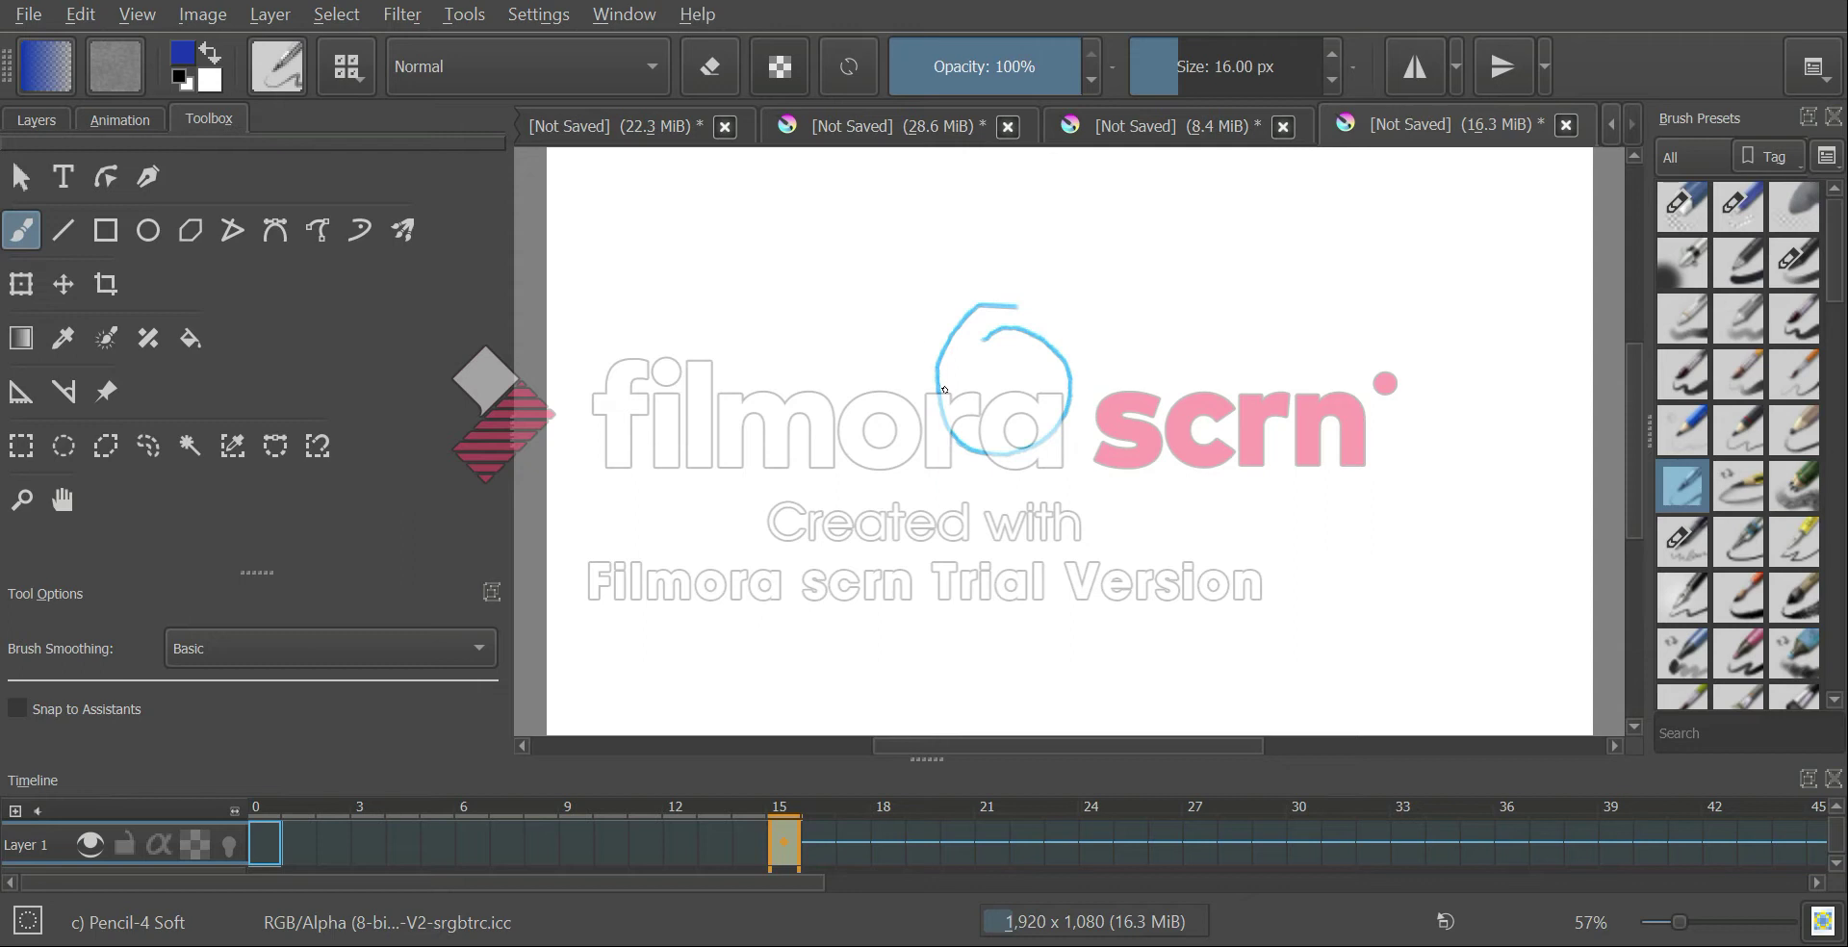
pyautogui.rightClick(1016, 467)
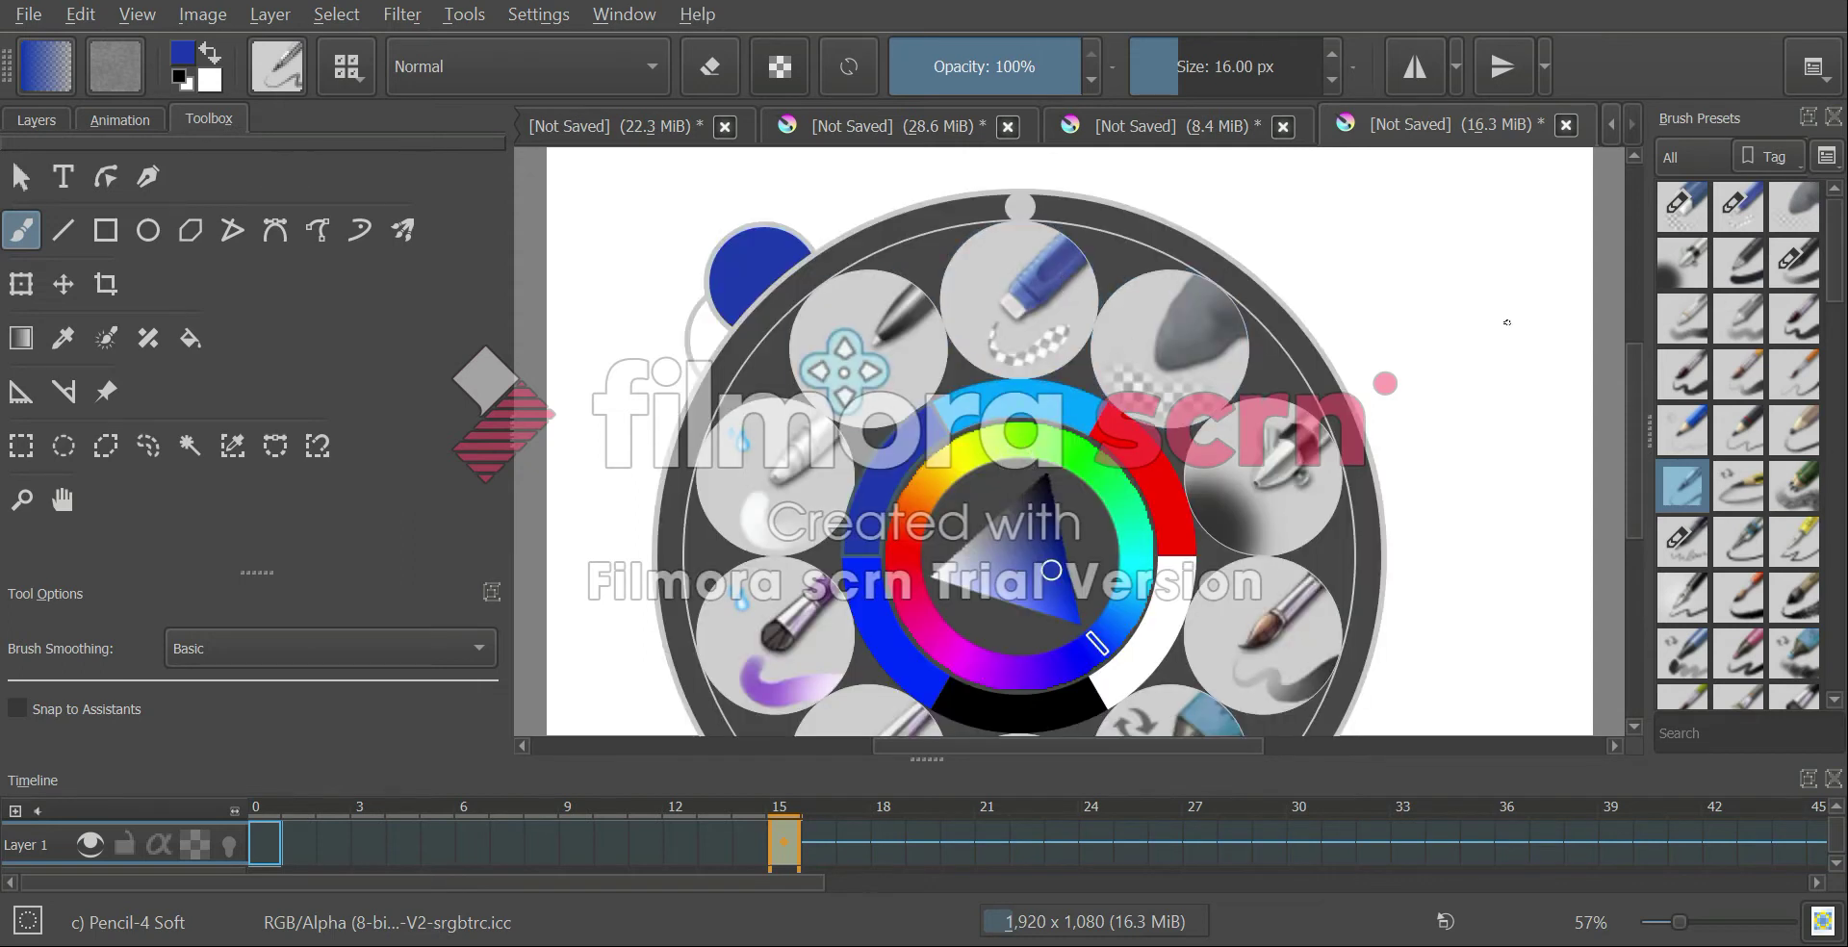
pyautogui.click(1691, 225)
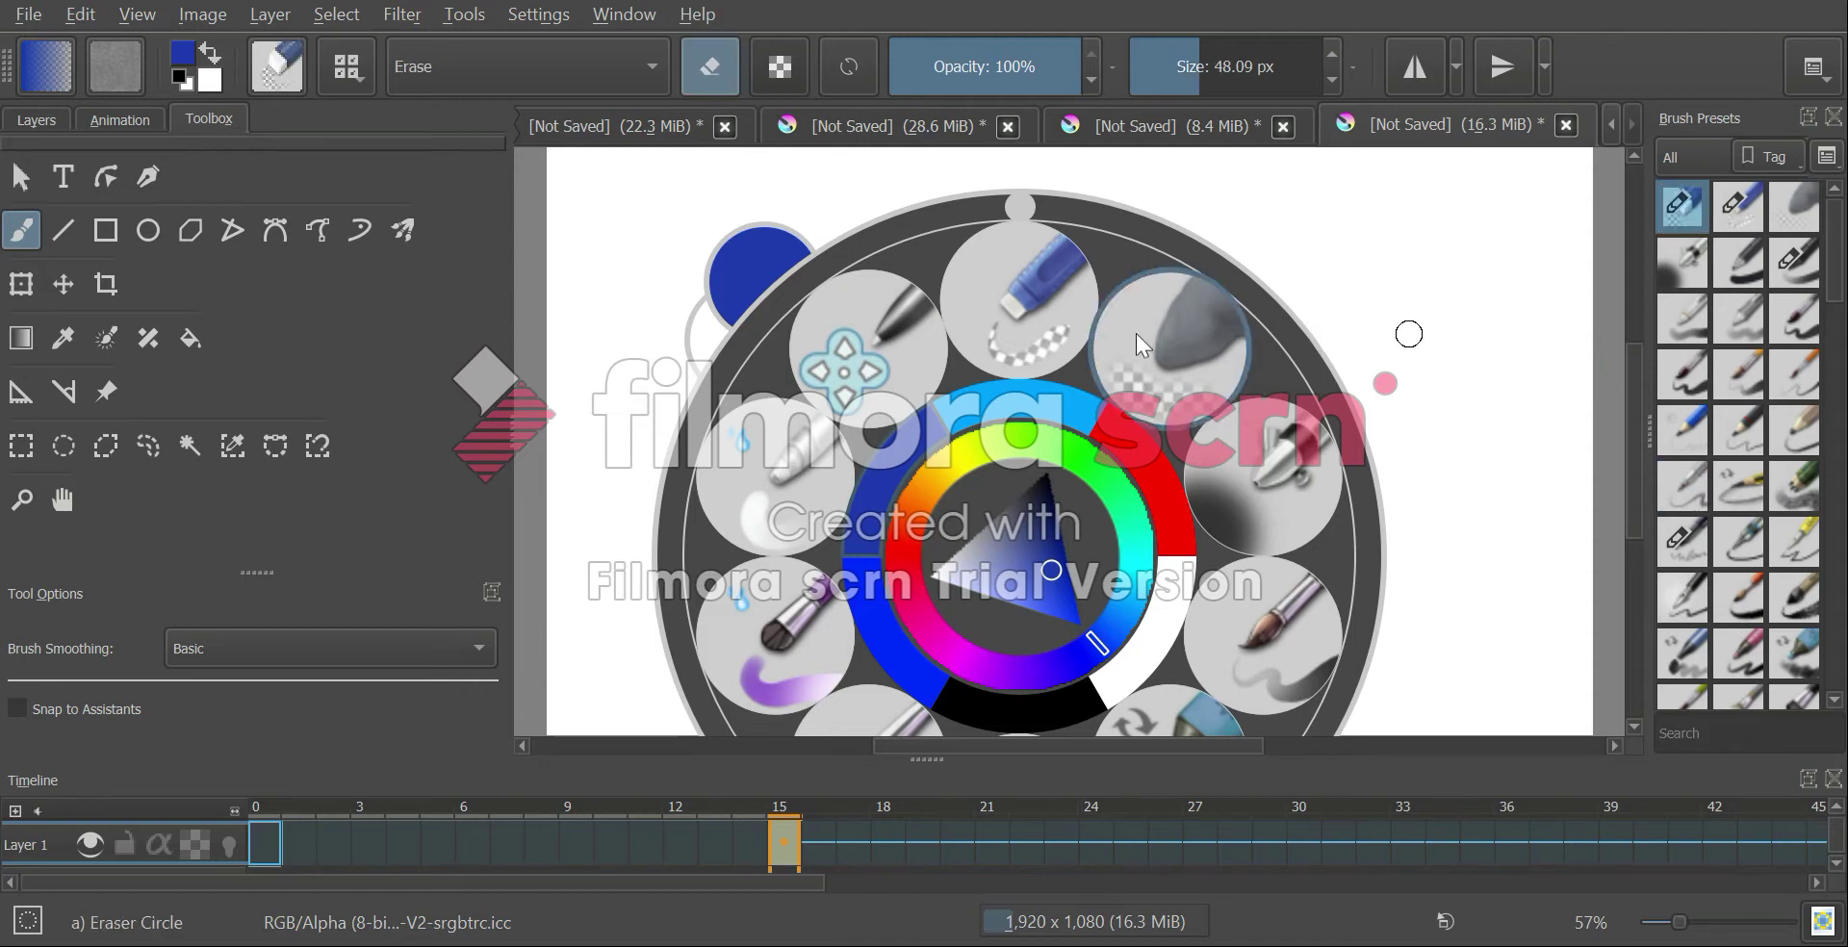
pyautogui.rightClick(914, 449)
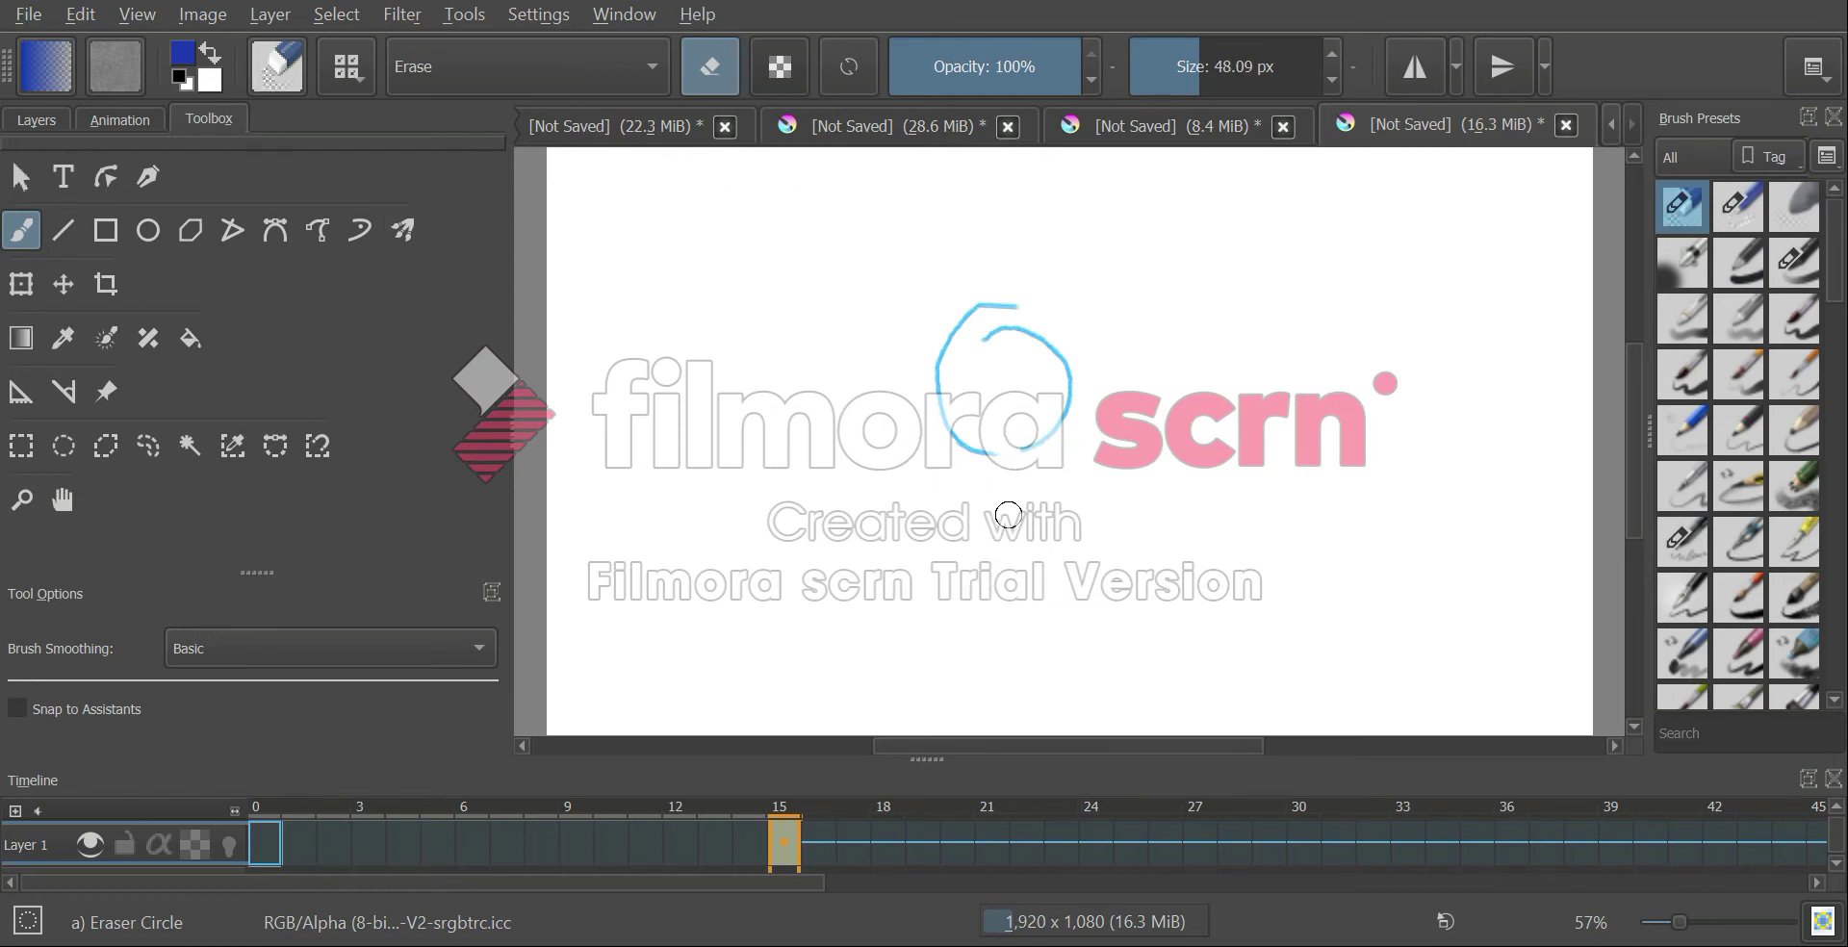
# Draw the stick figure's body, two arms and two legs below the head in dark blue with the Ink-1 Precision brush
pyautogui.press('/')
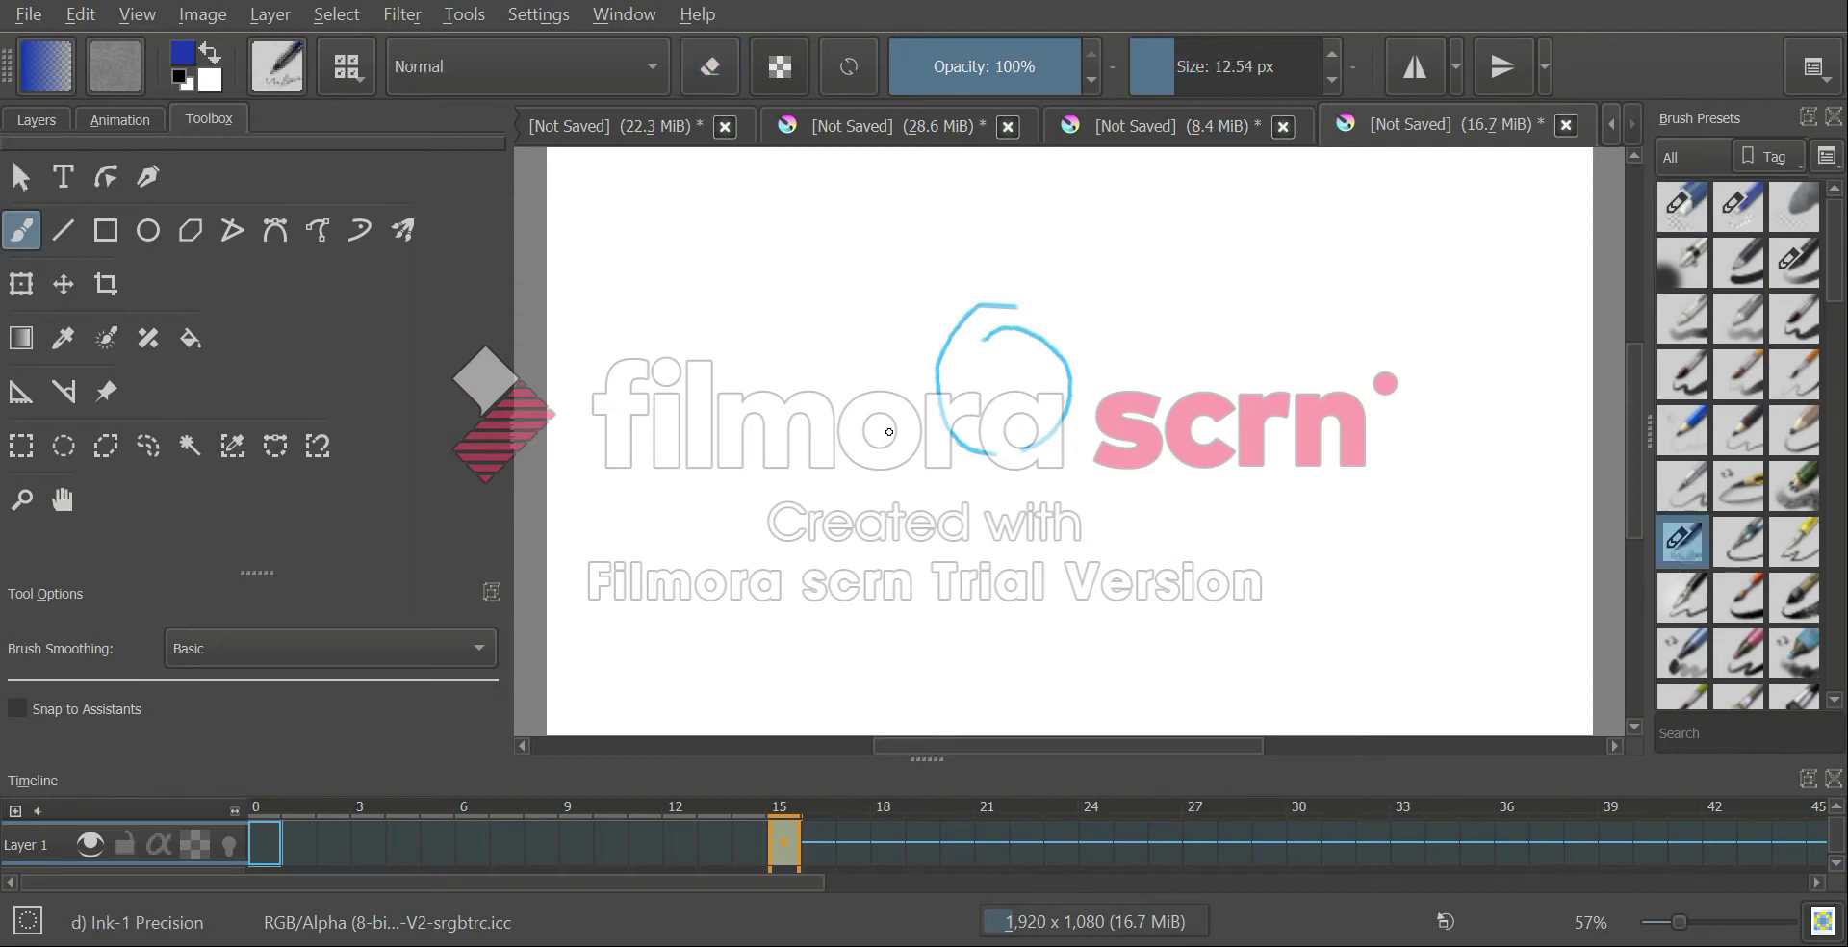
pyautogui.moveTo(991, 449)
pyautogui.mouseDown()
pyautogui.moveTo(1039, 456)
pyautogui.moveTo(988, 526)
pyautogui.moveTo(979, 682)
pyautogui.mouseUp()
pyautogui.moveTo(1001, 492); pyautogui.dragTo(1034, 612)
pyautogui.moveTo(1001, 487); pyautogui.dragTo(919, 589)
pyautogui.moveTo(974, 672); pyautogui.dragTo(983, 737)
pyautogui.moveTo(986, 673); pyautogui.dragTo(950, 724)
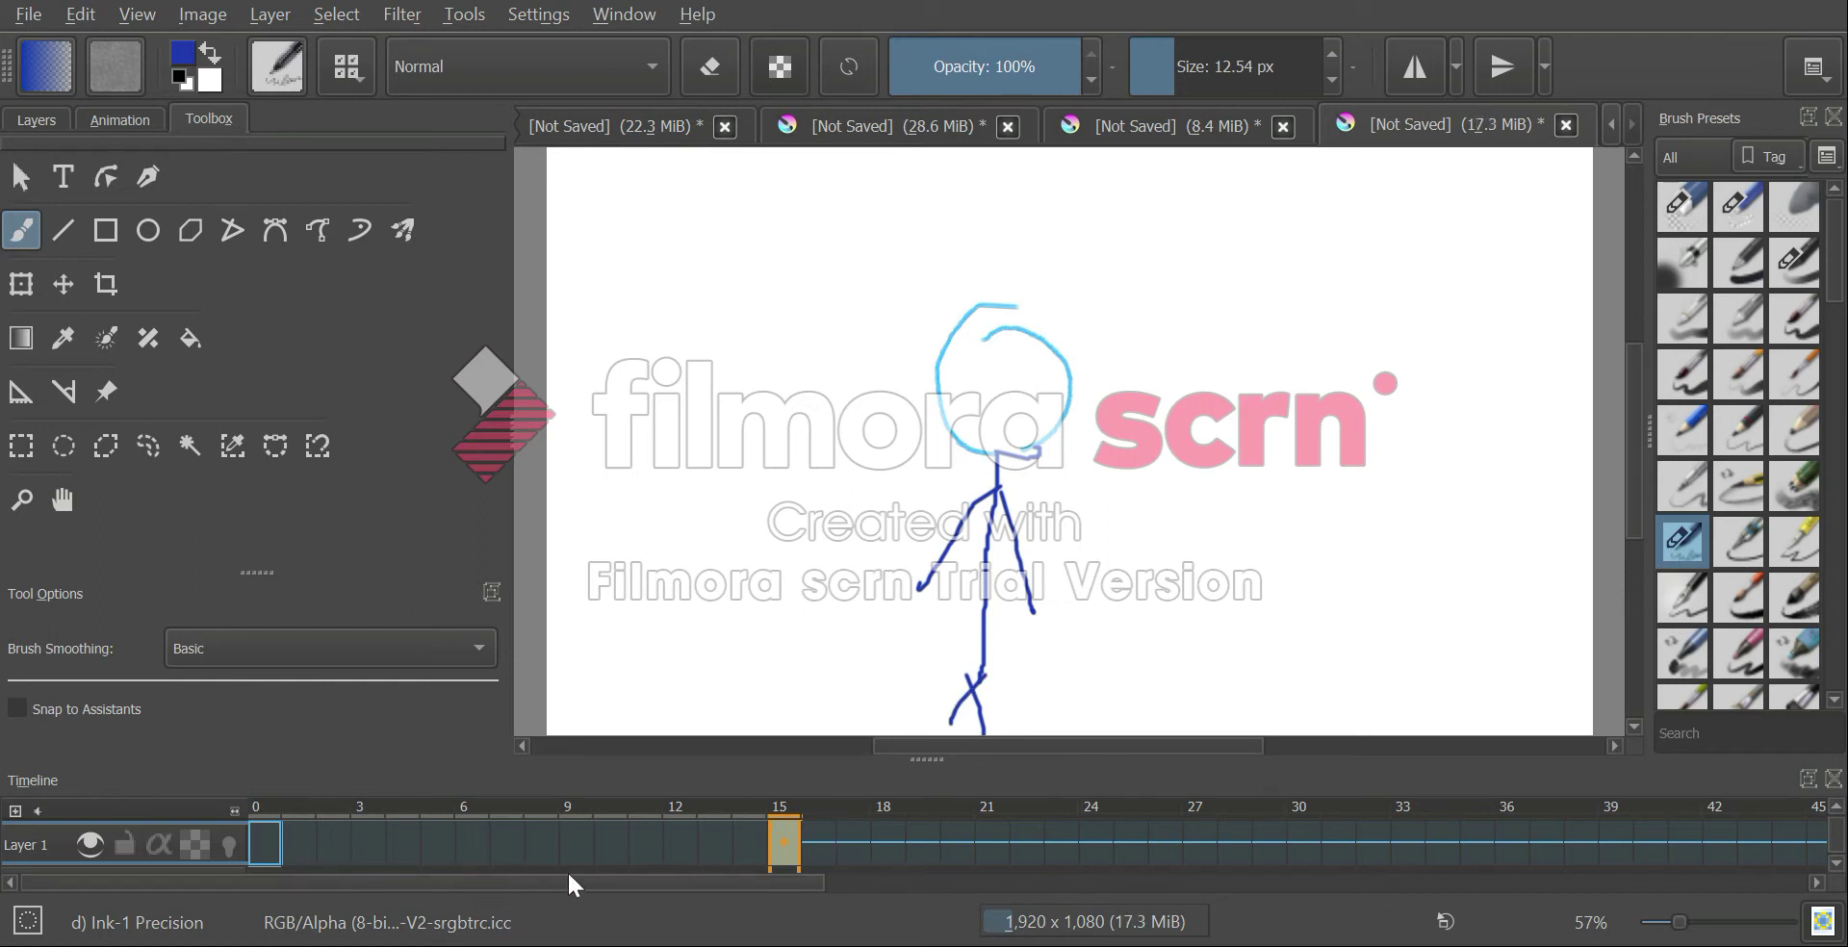
# Move the drawing's keyframe from frame 15 to frame 0 and create a duplicate frame at frame 18
pyautogui.moveTo(778, 849)
pyautogui.mouseDown()
pyautogui.moveTo(414, 880)
pyautogui.moveTo(255, 863)
pyautogui.moveTo(250, 842)
pyautogui.mouseUp()
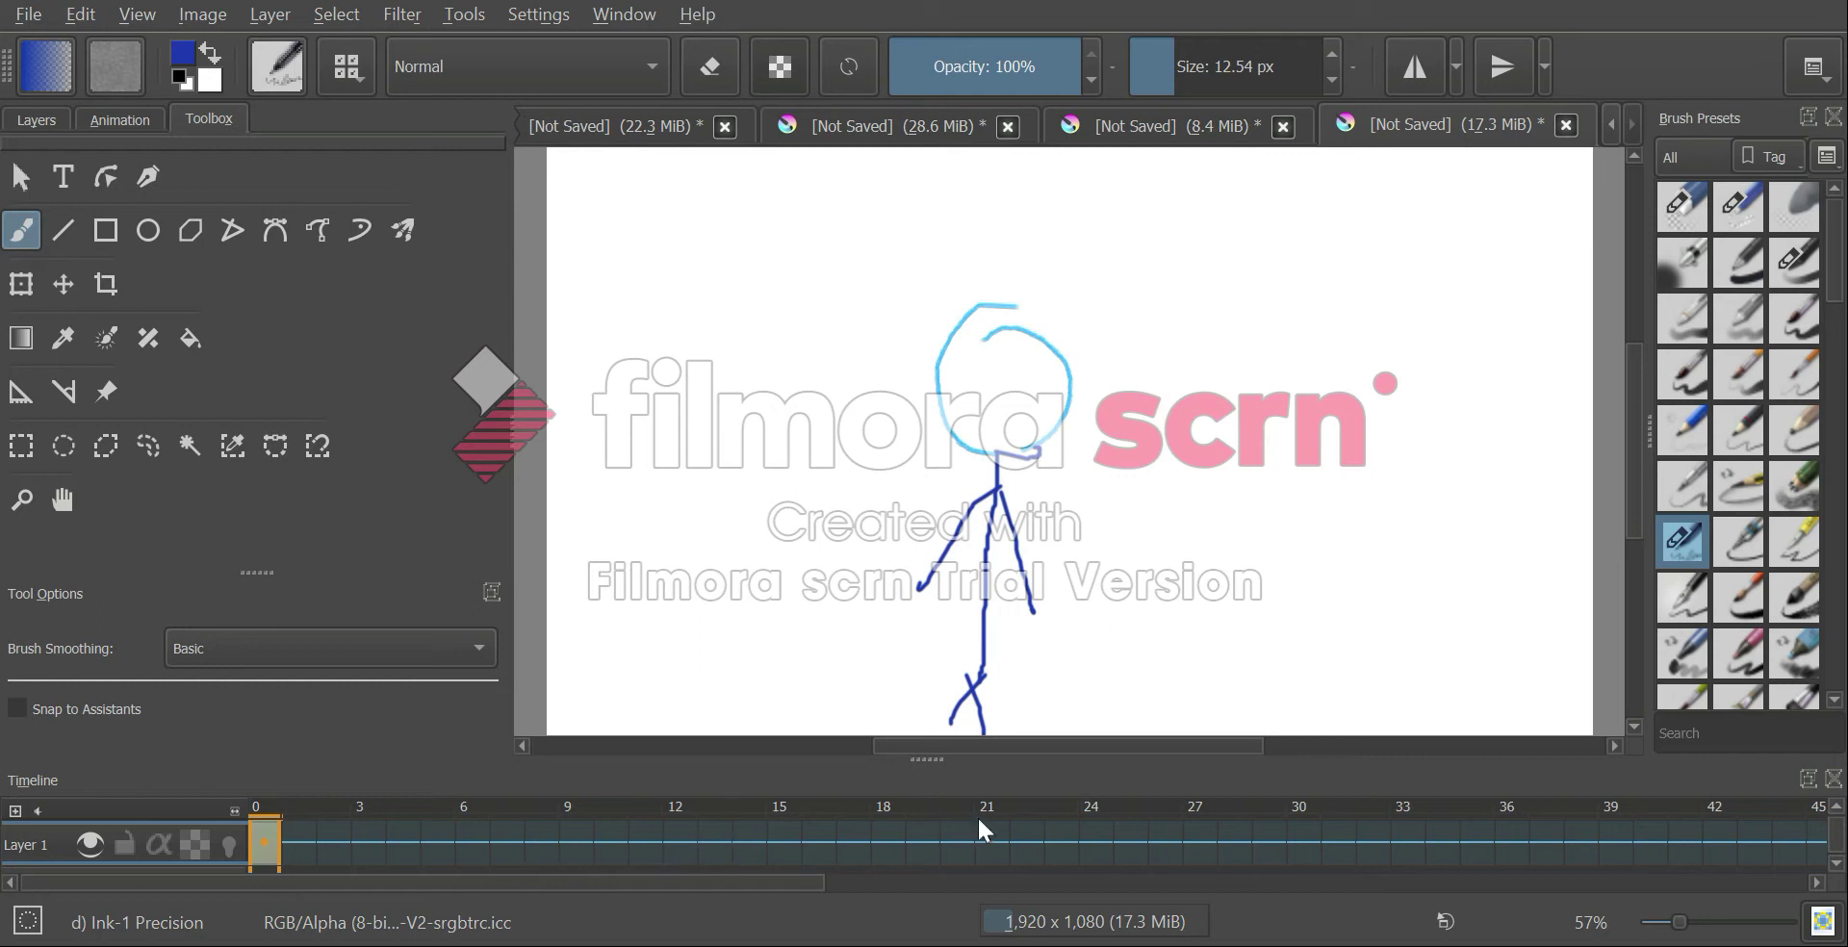
pyautogui.click(876, 836)
pyautogui.rightClick(875, 835)
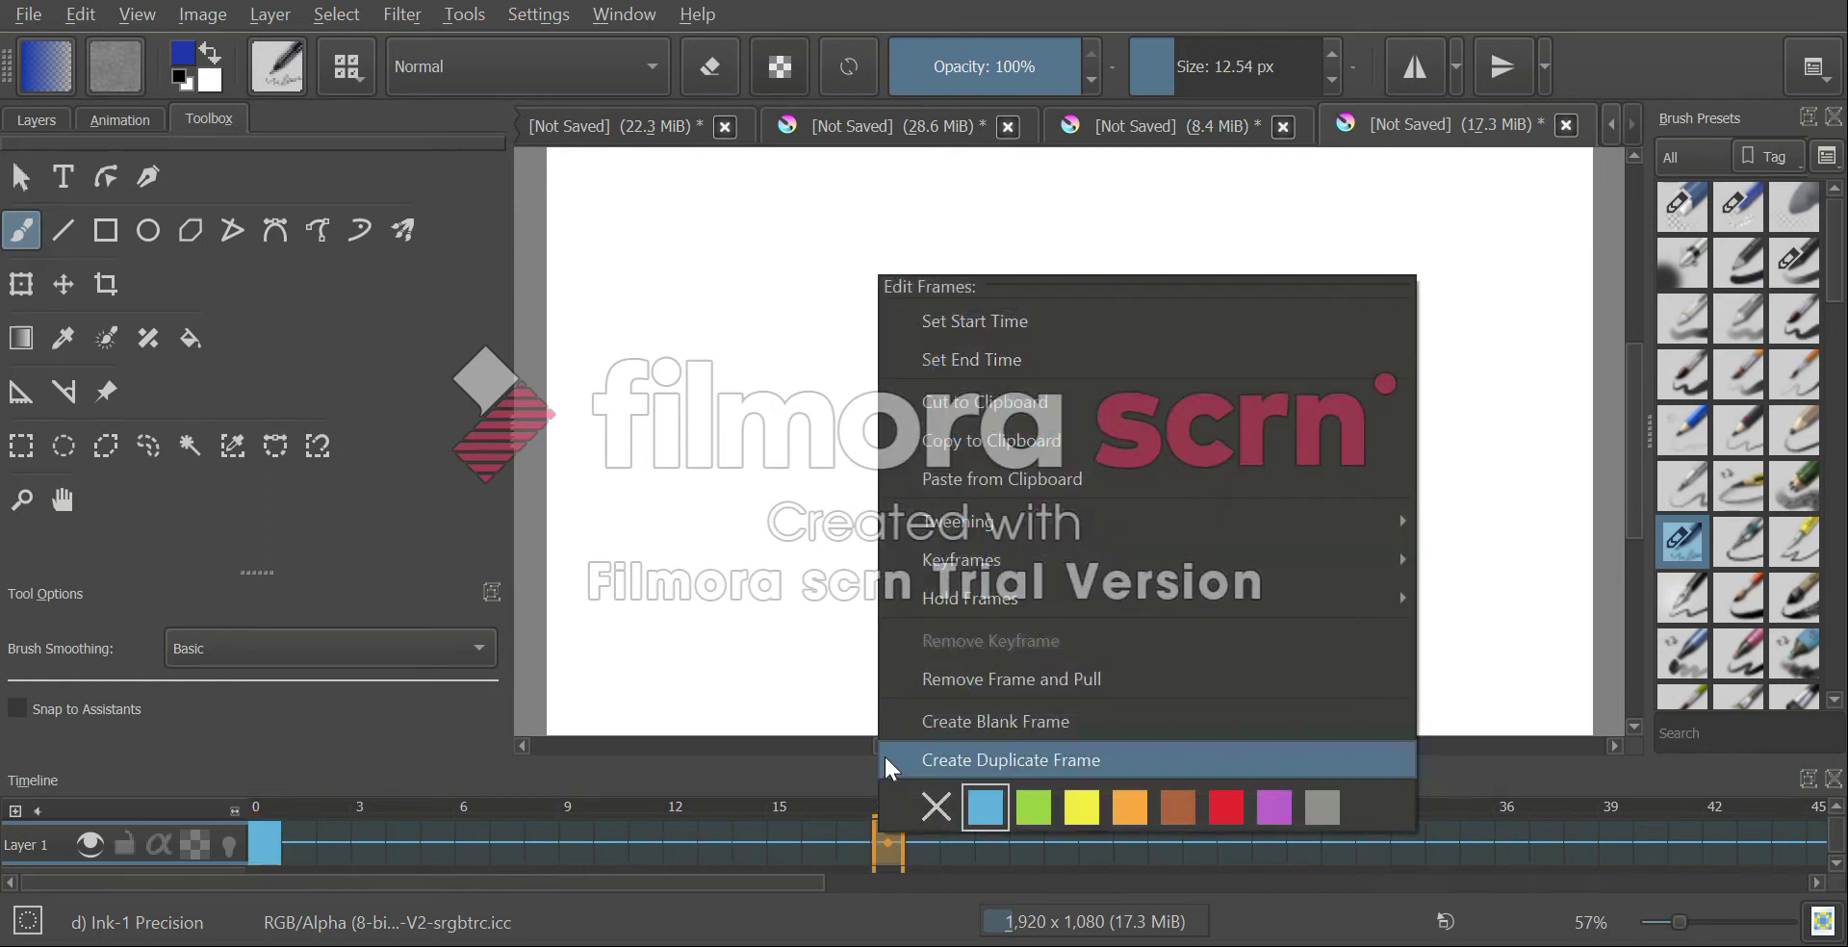
pyautogui.click(887, 761)
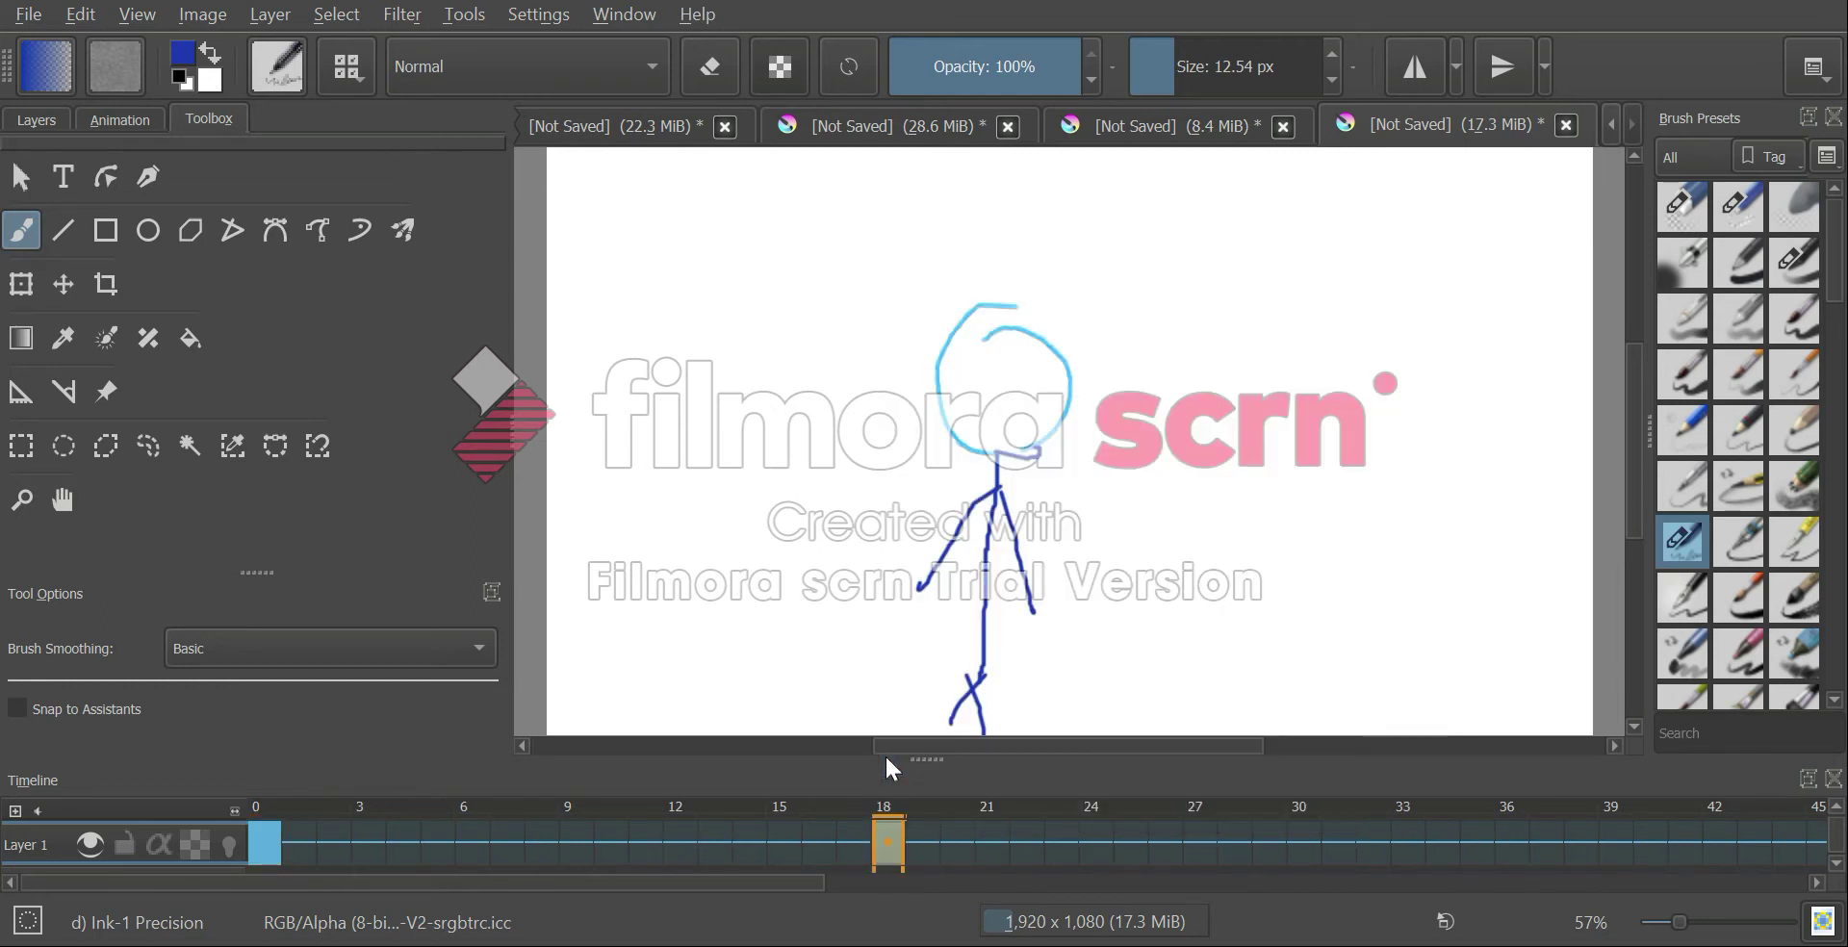
# In frame 18, erase the stick figure's right-hand arm with the eraser and redraw it pointing outward with Ink-1 Precision
pyautogui.click(788, 828)
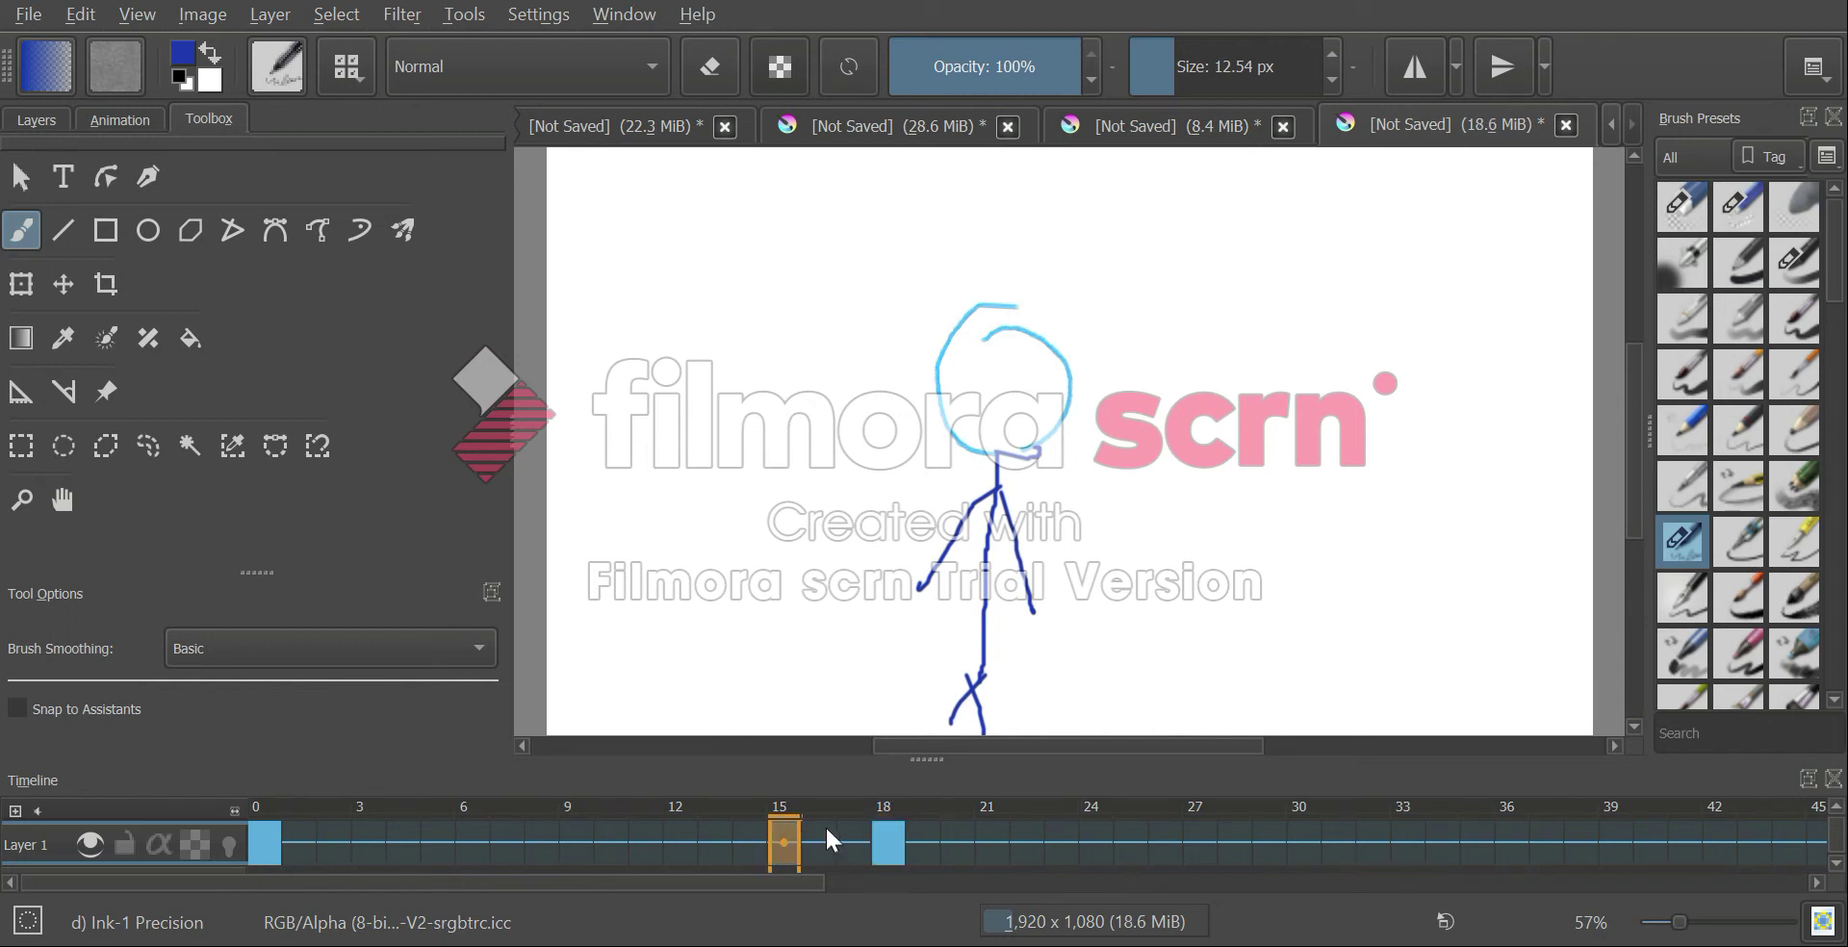
pyautogui.click(897, 828)
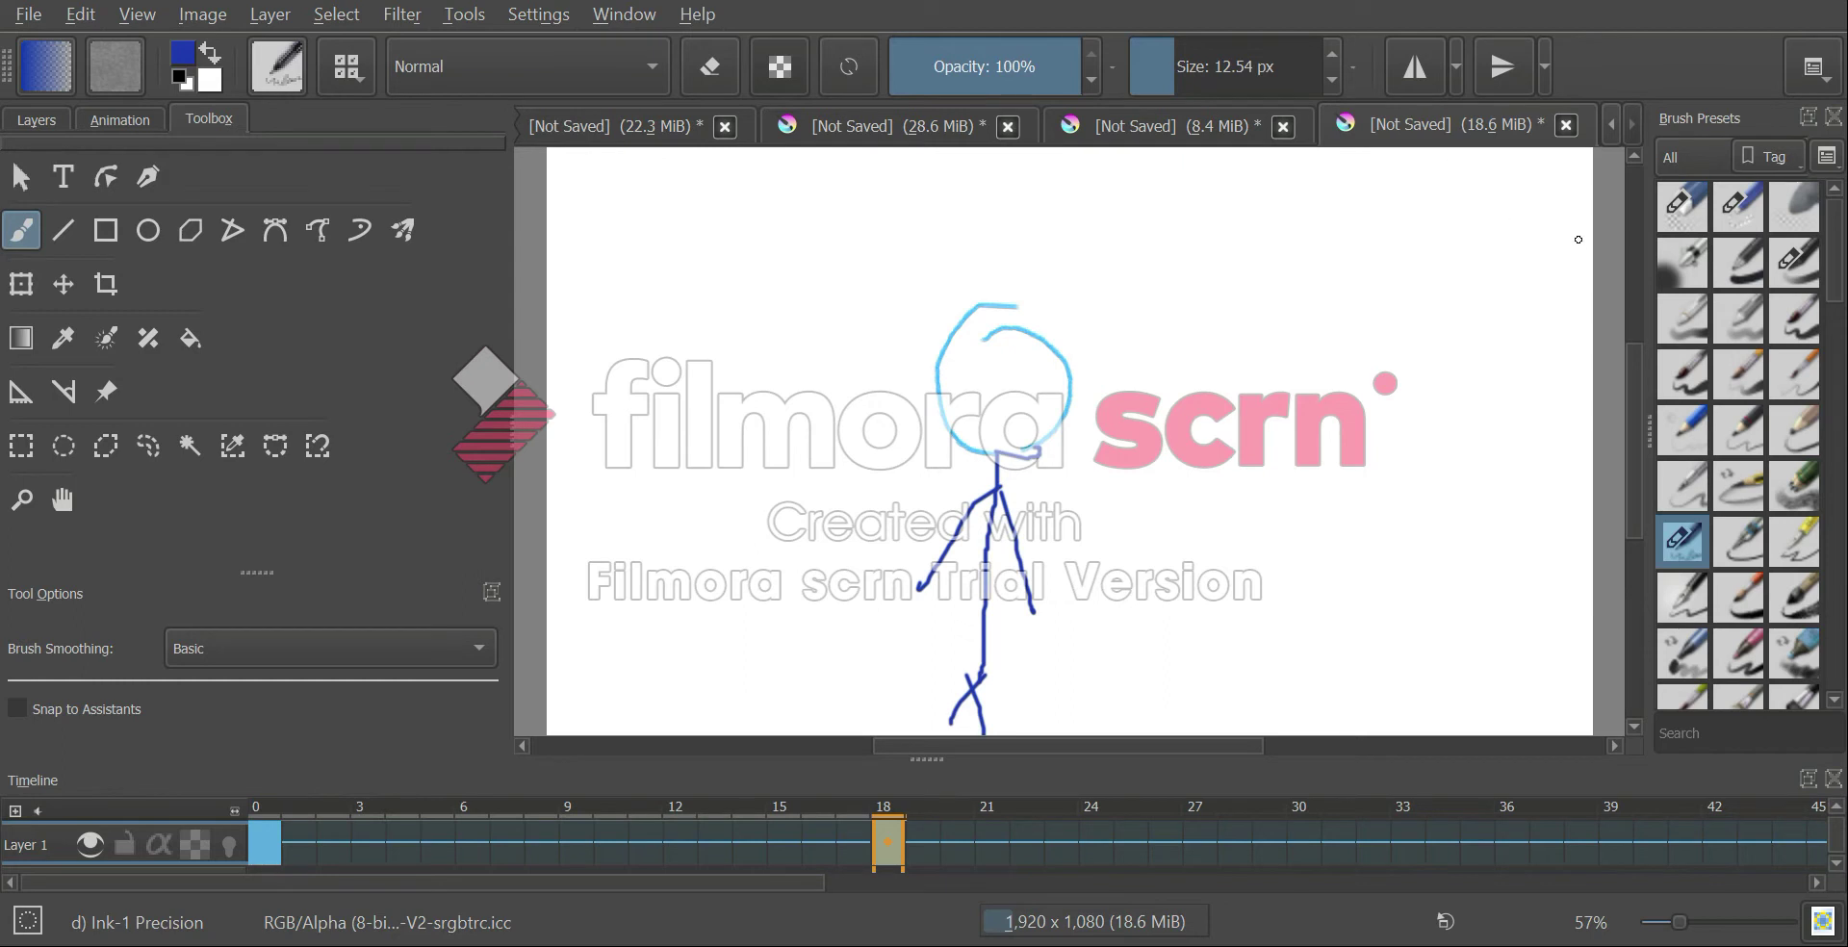
pyautogui.press('e')
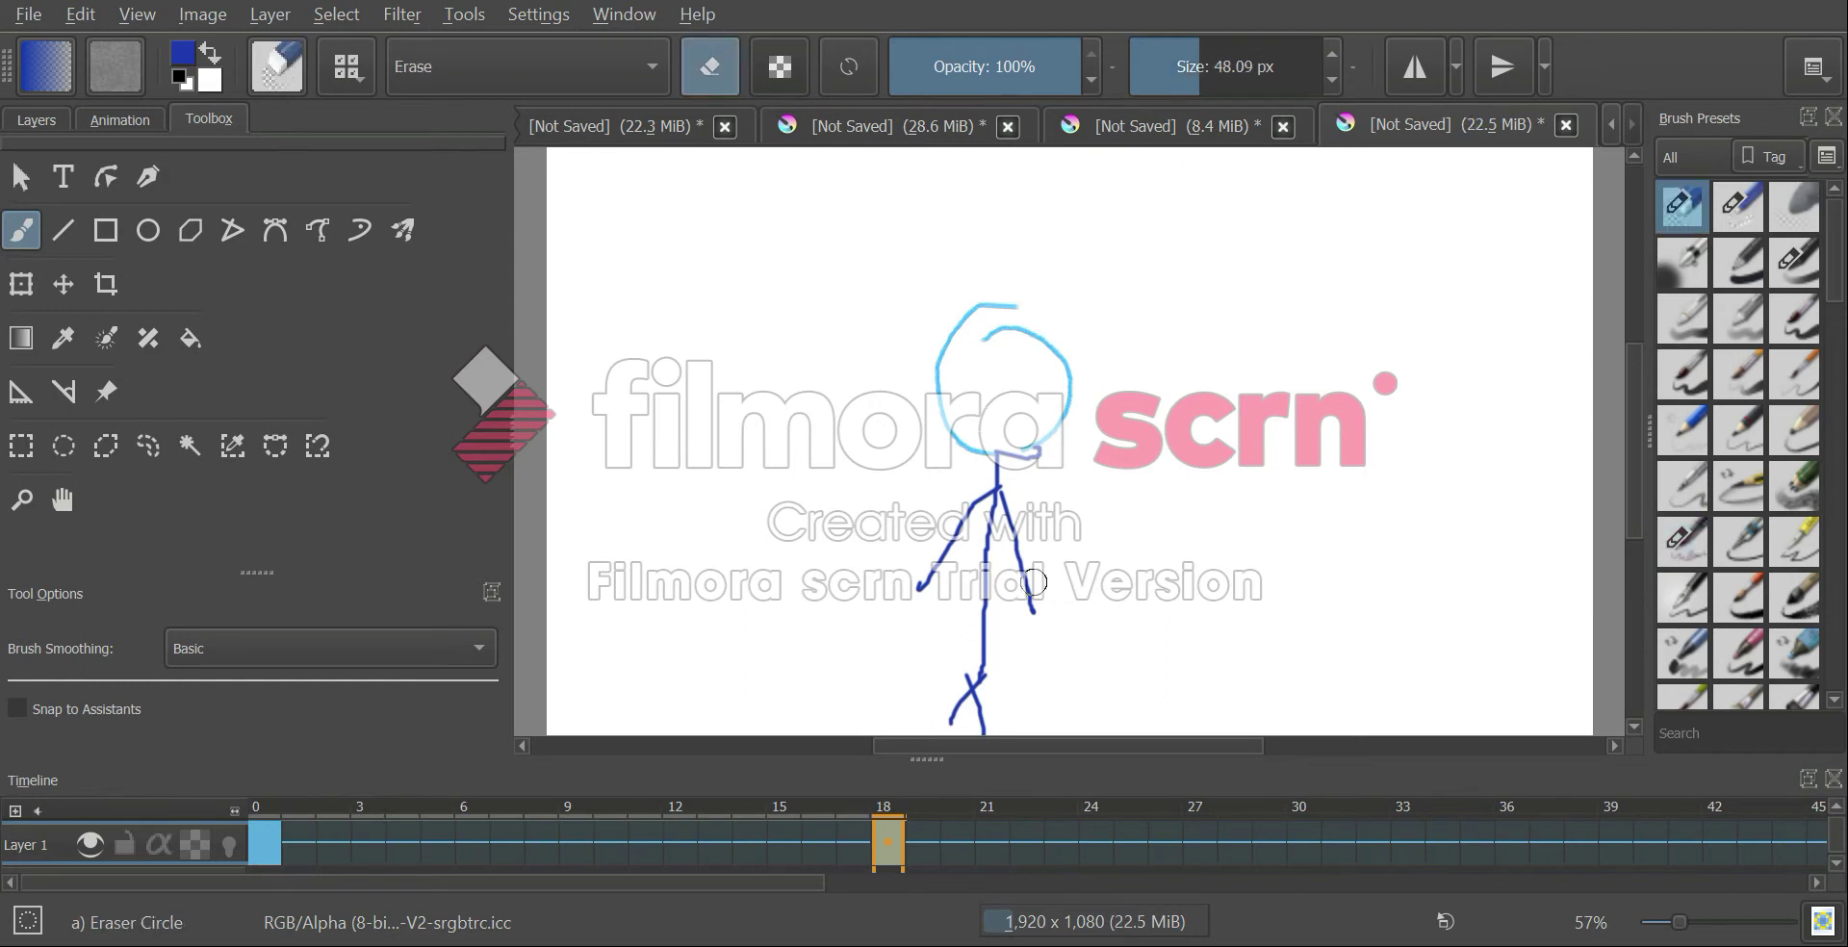
pyautogui.moveTo(1026, 527); pyautogui.dragTo(1021, 481)
pyautogui.click(1682, 542)
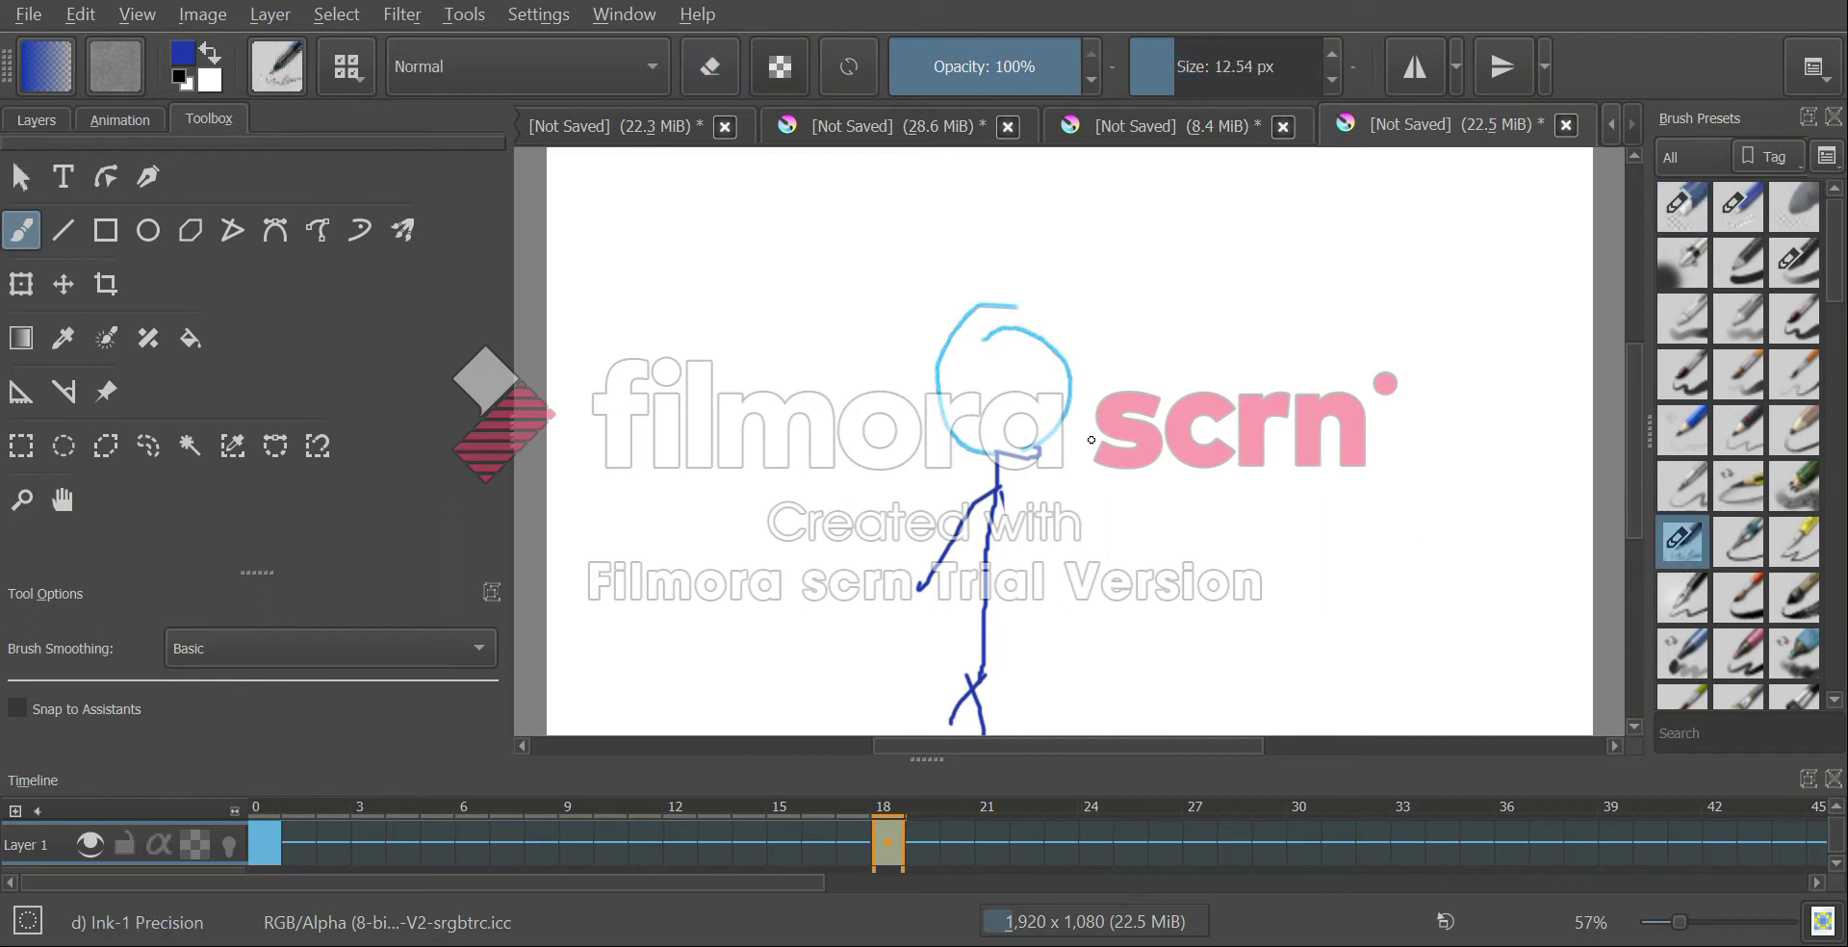
pyautogui.moveTo(1006, 492); pyautogui.dragTo(1064, 513)
# Play the animation from frame 0 to preview the arm movement
pyautogui.click(266, 834)
pyautogui.click(119, 120)
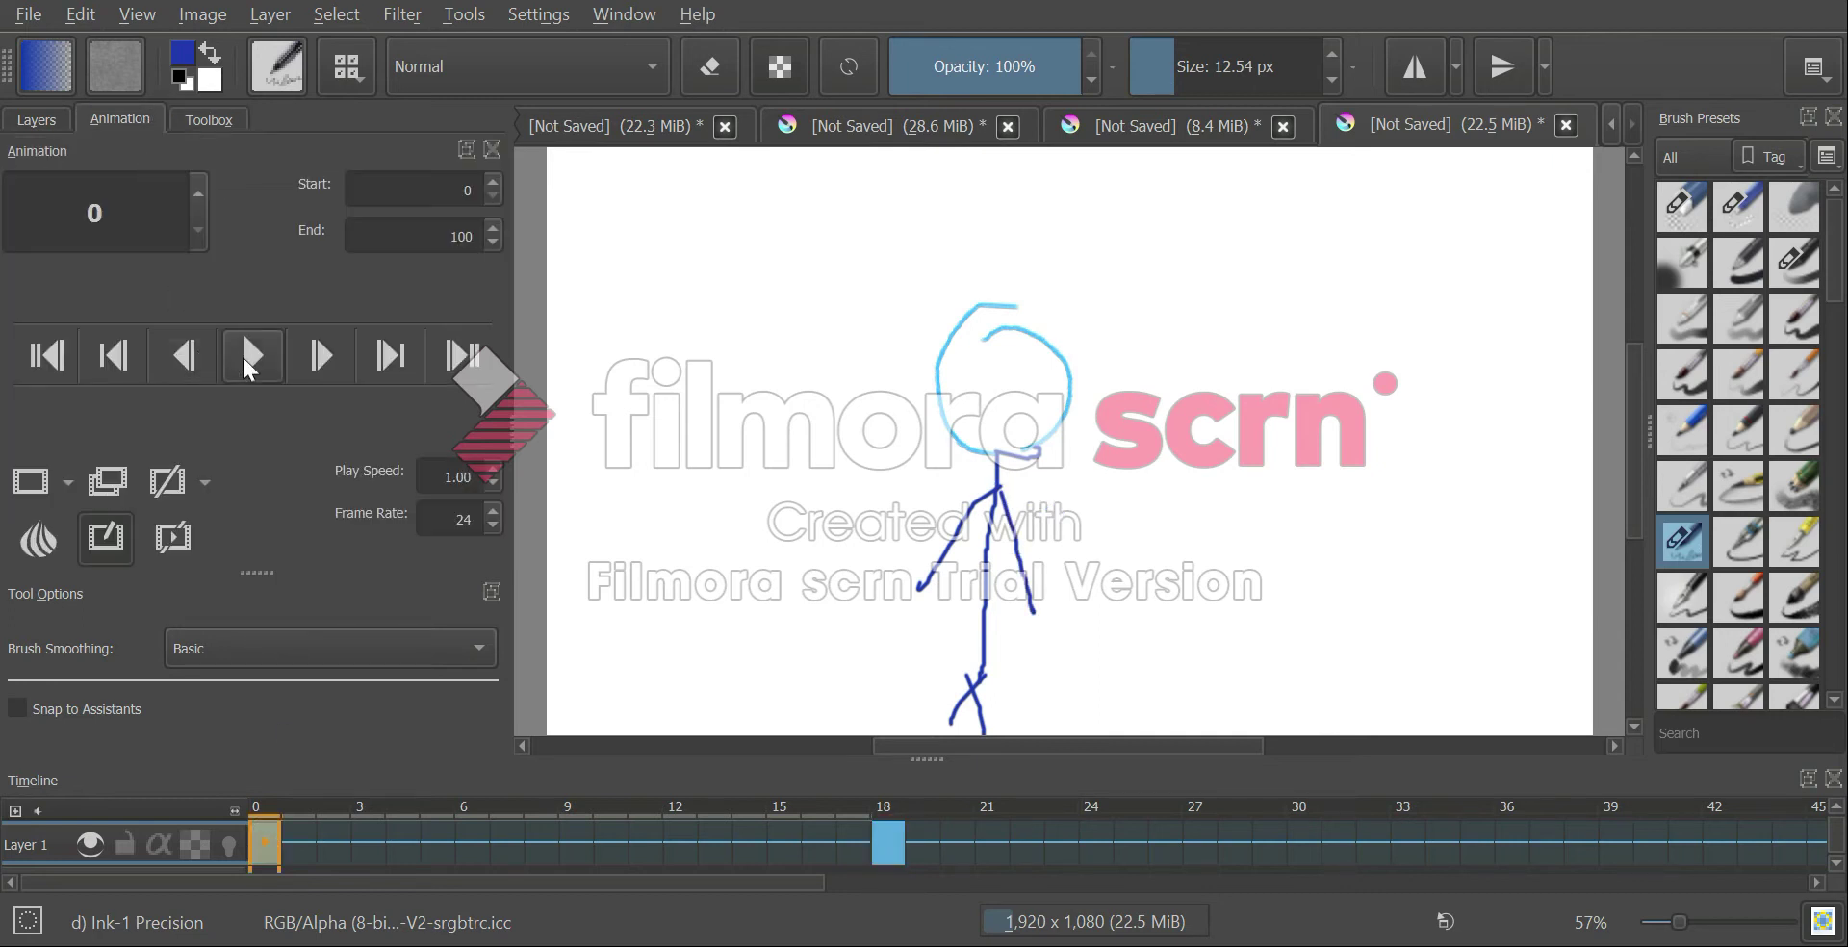
pyautogui.click(249, 354)
pyautogui.click(251, 352)
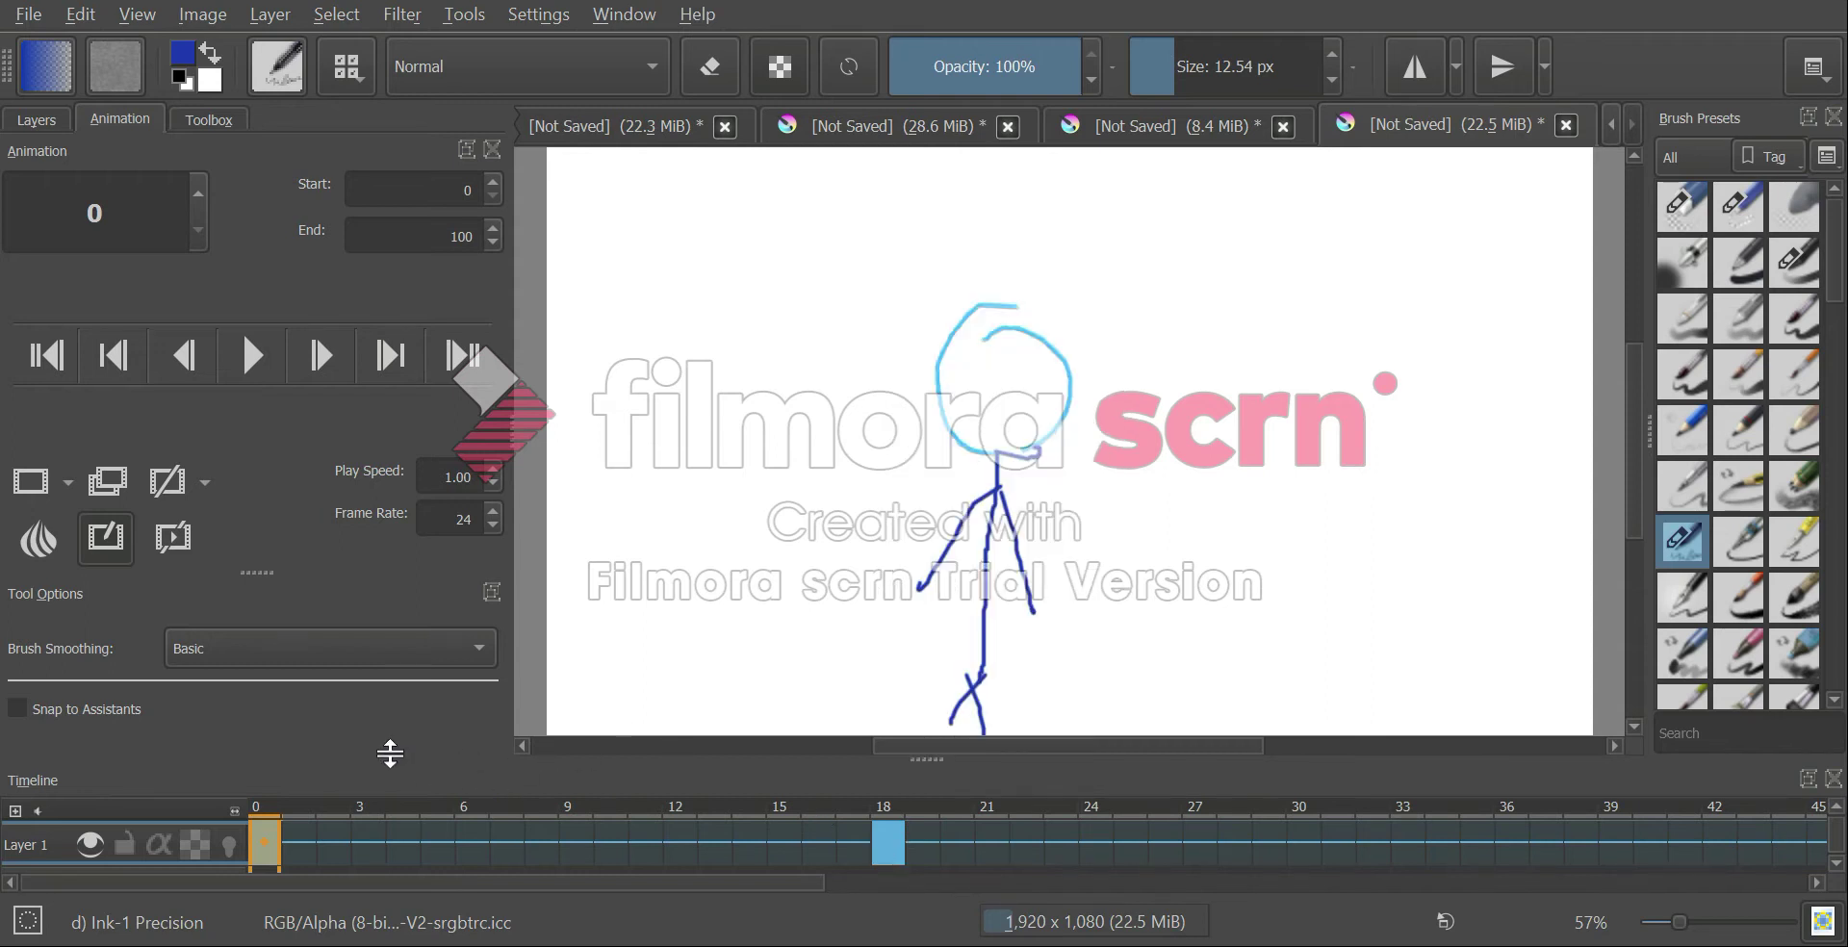
# Copy the keyframe at frame 0, create a blank frame at frame 7 and paste the copy into it
pyautogui.rightClick(268, 852)
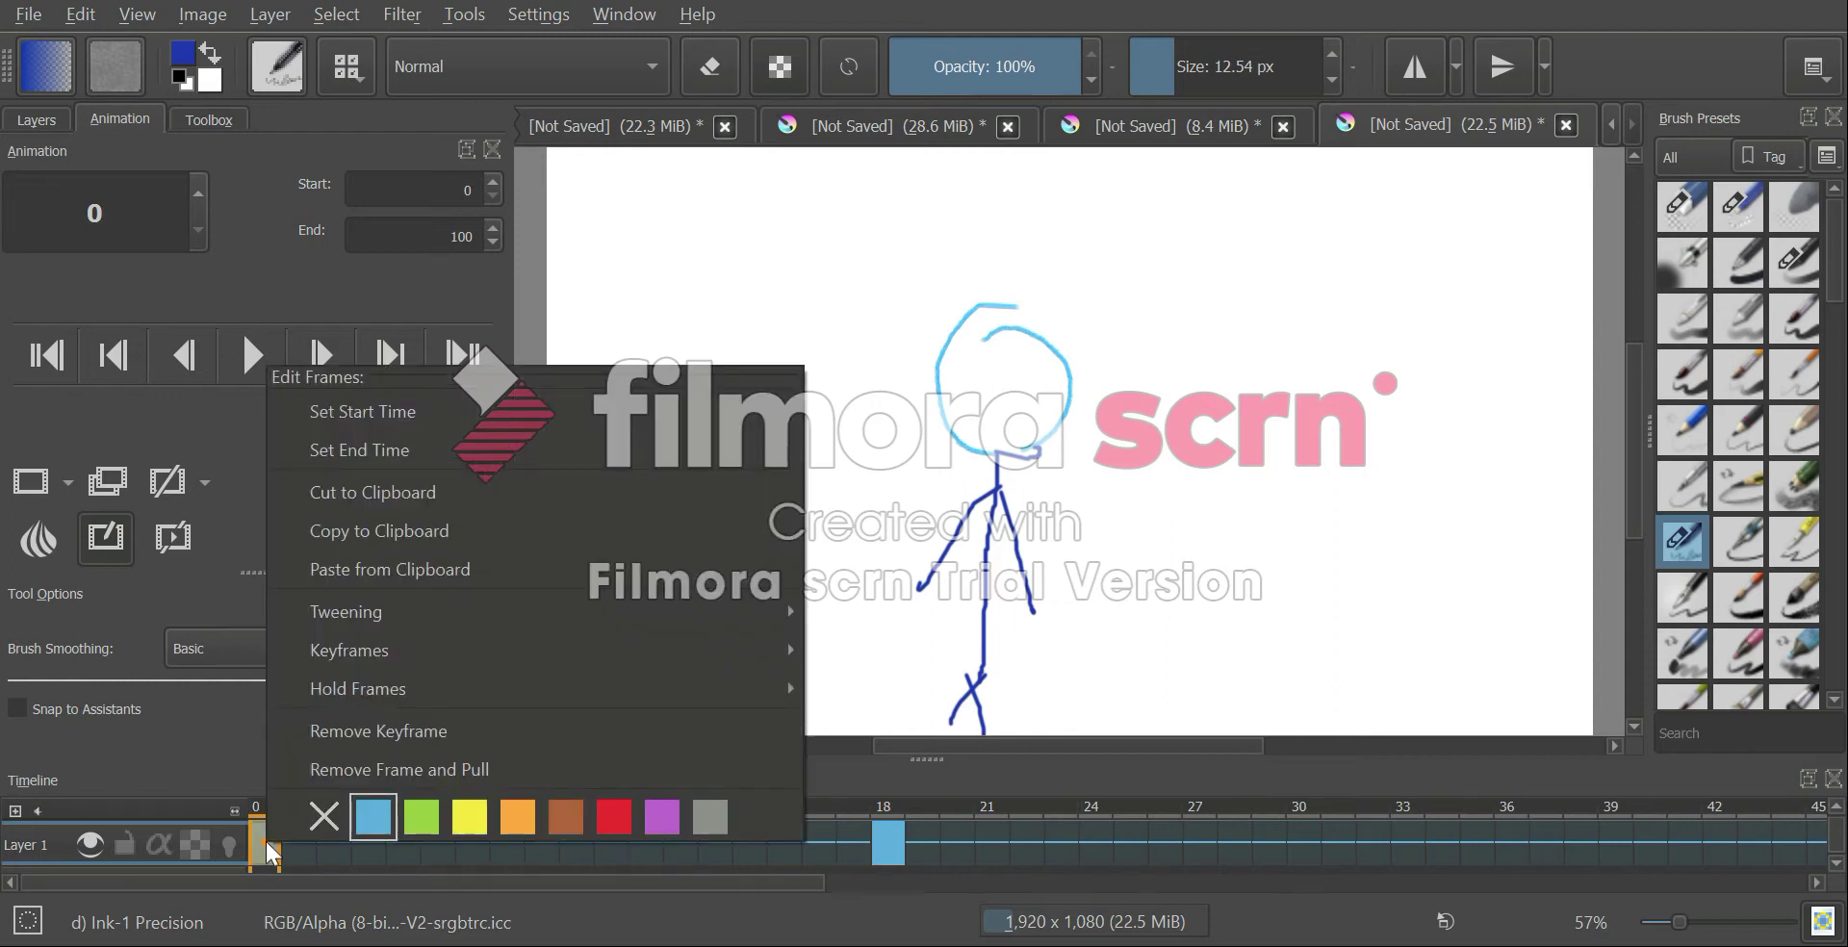
pyautogui.click(333, 544)
pyautogui.rightClick(519, 839)
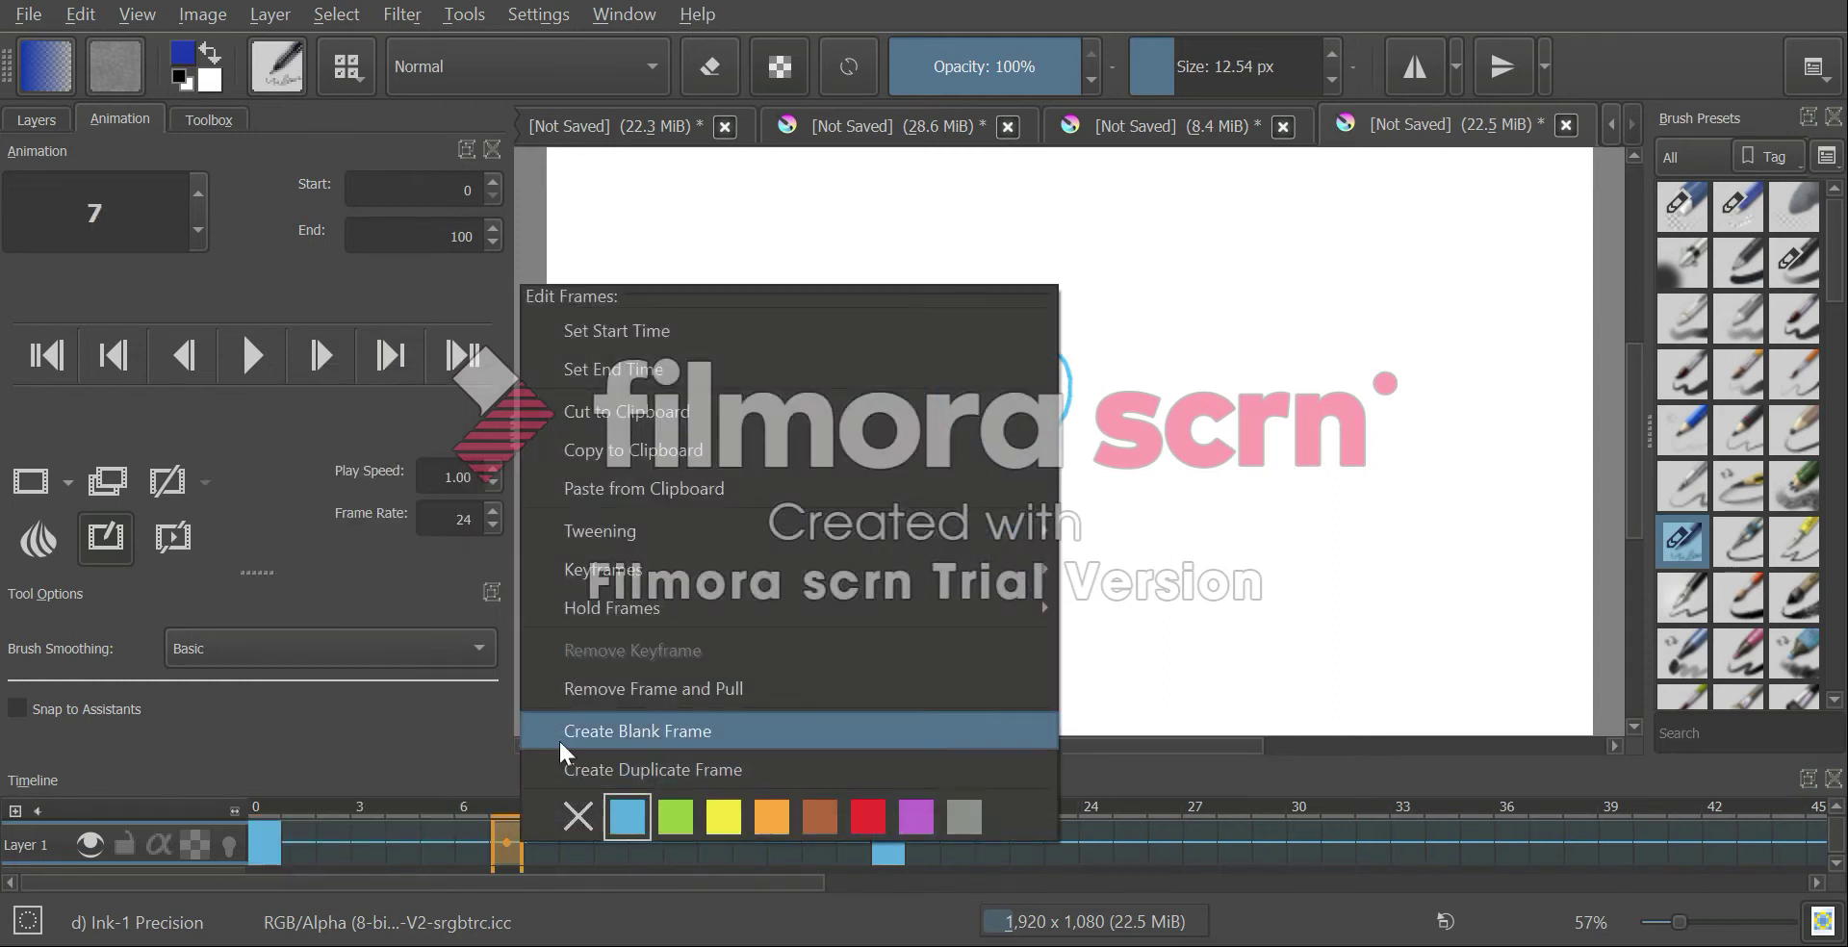
pyautogui.click(559, 737)
pyautogui.rightClick(506, 828)
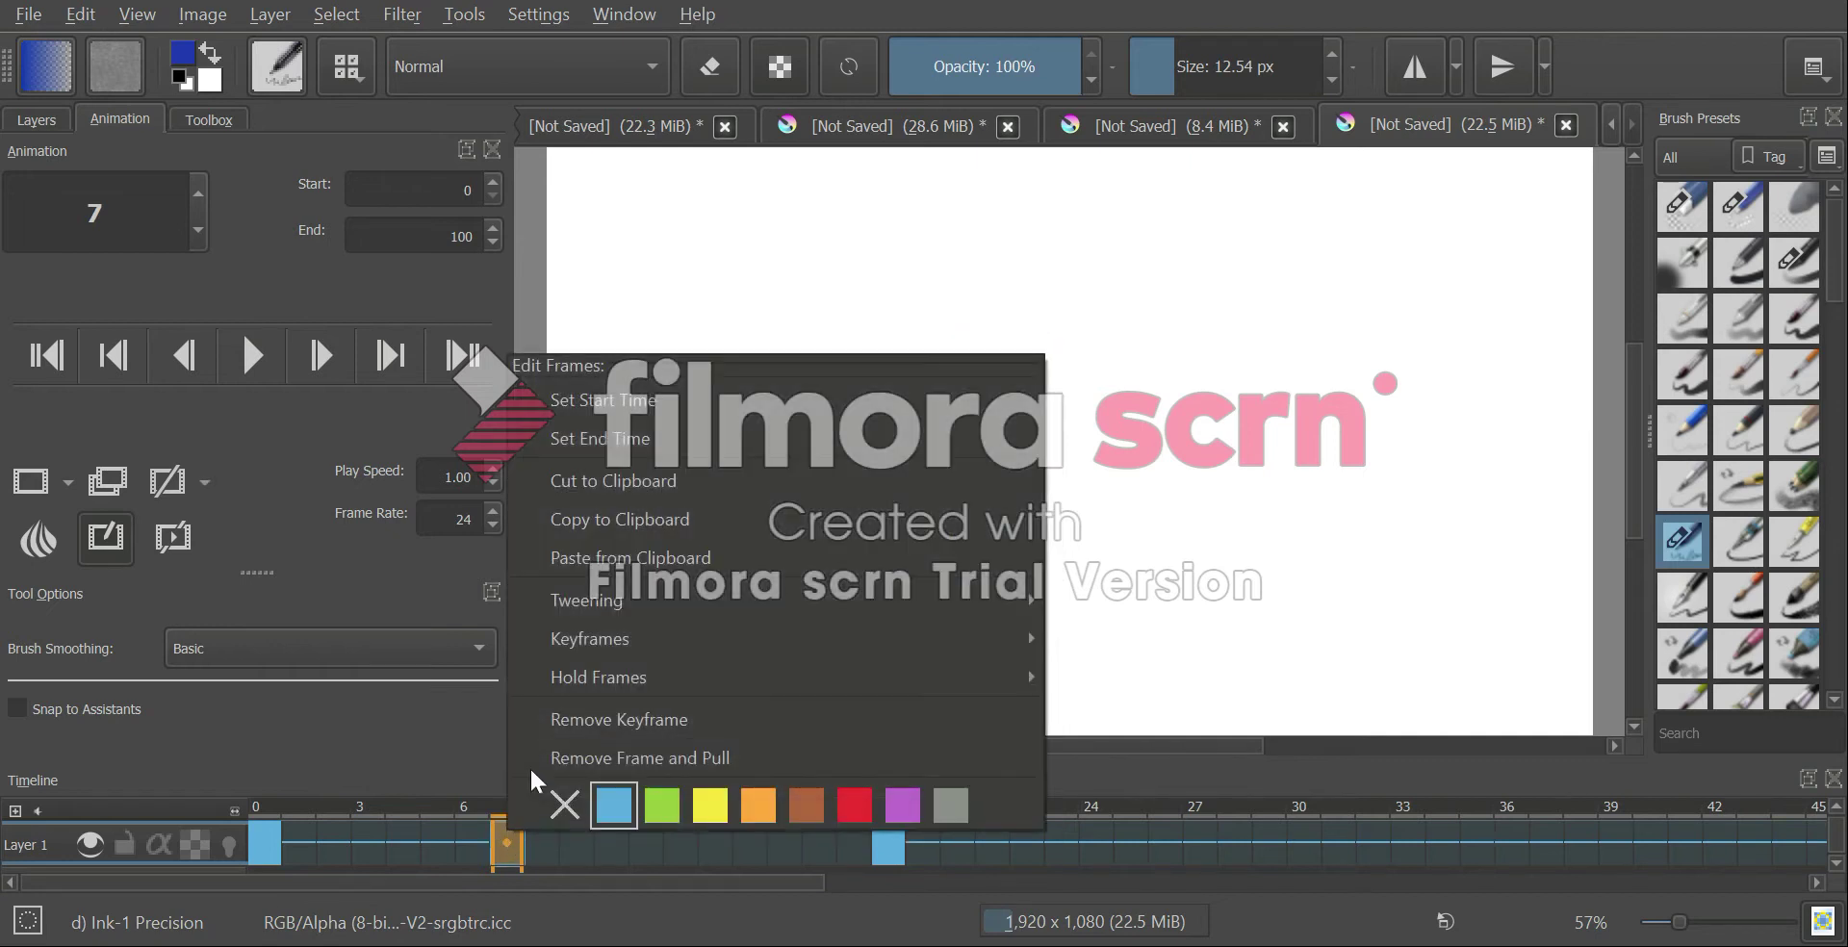
pyautogui.click(570, 558)
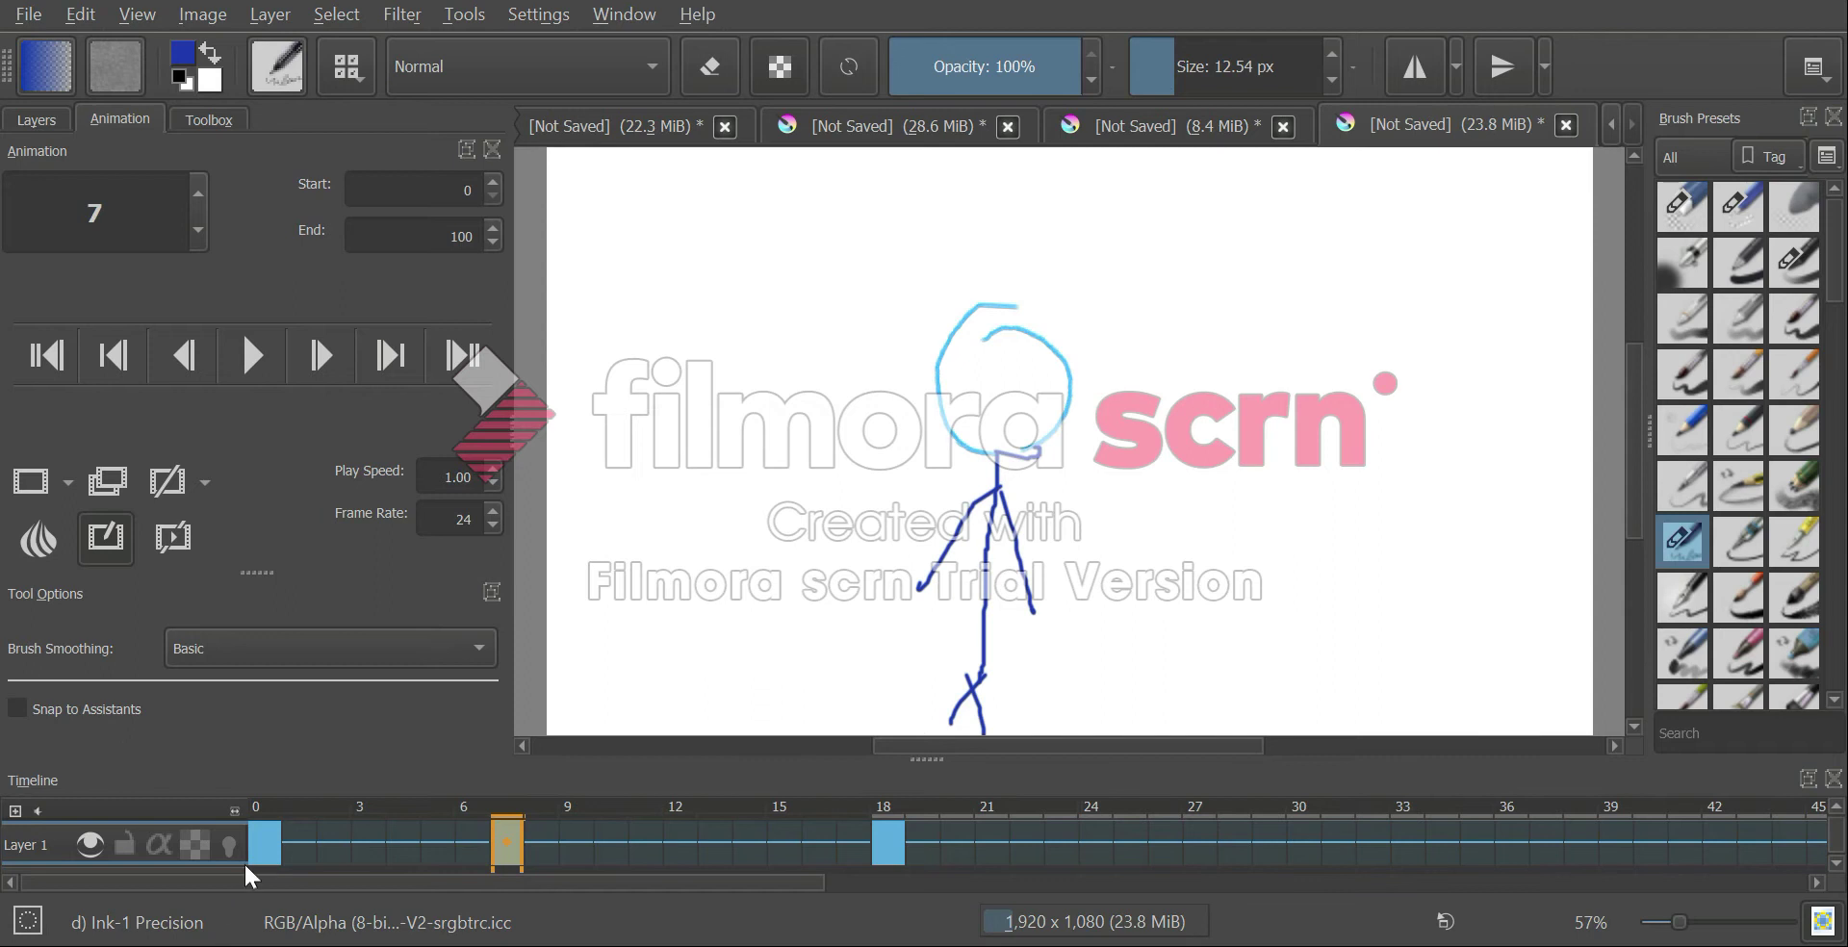
# Compare the drawings in frames 0 and 7, ending on frame 0
pyautogui.click(262, 843)
pyautogui.click(507, 843)
pyautogui.click(269, 849)
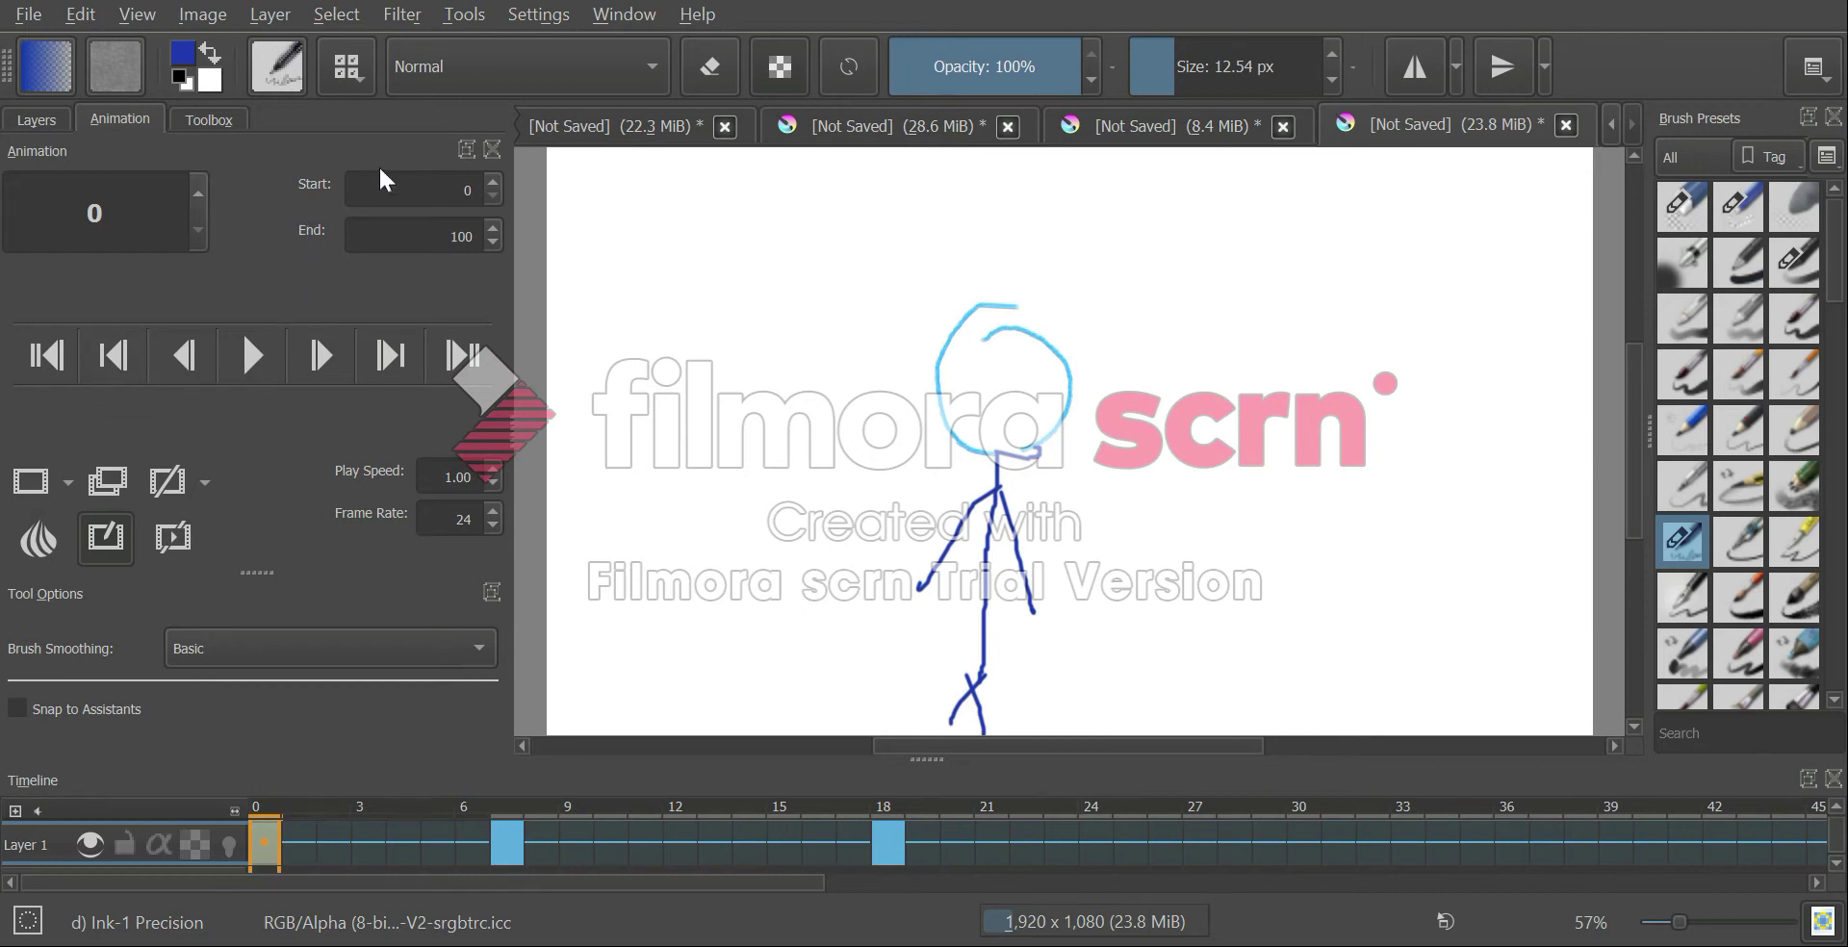
pyautogui.click(467, 189)
pyautogui.click(104, 212)
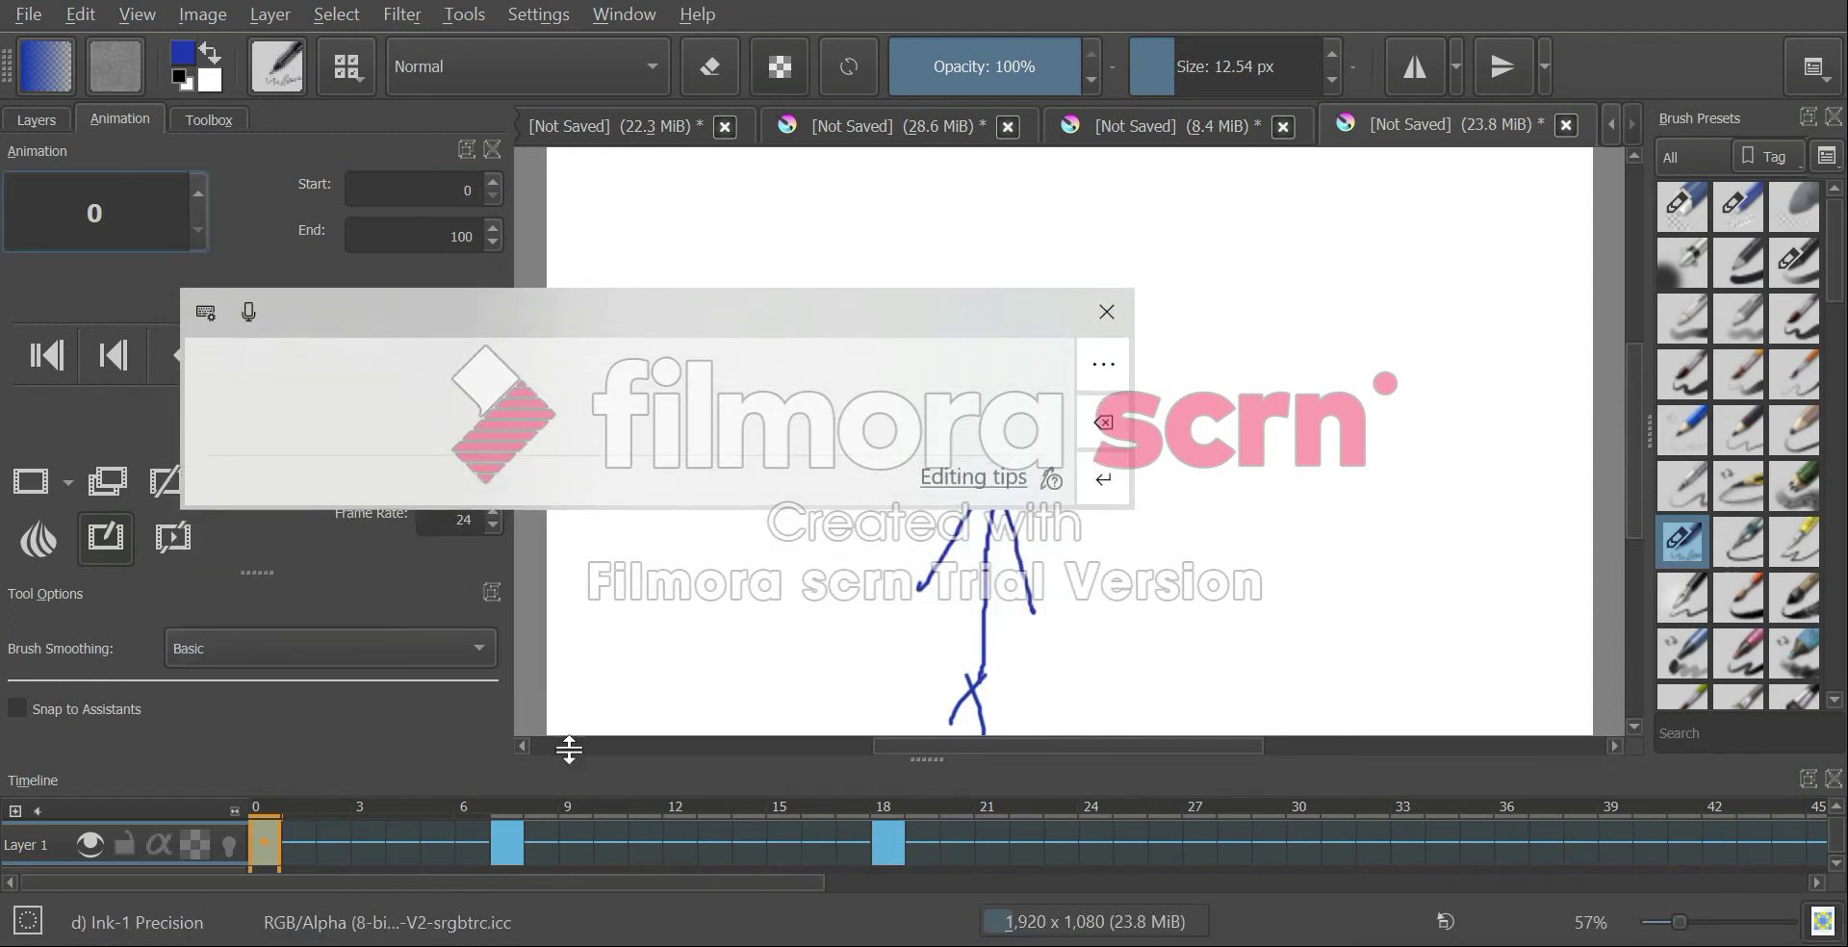
pyautogui.click(1106, 310)
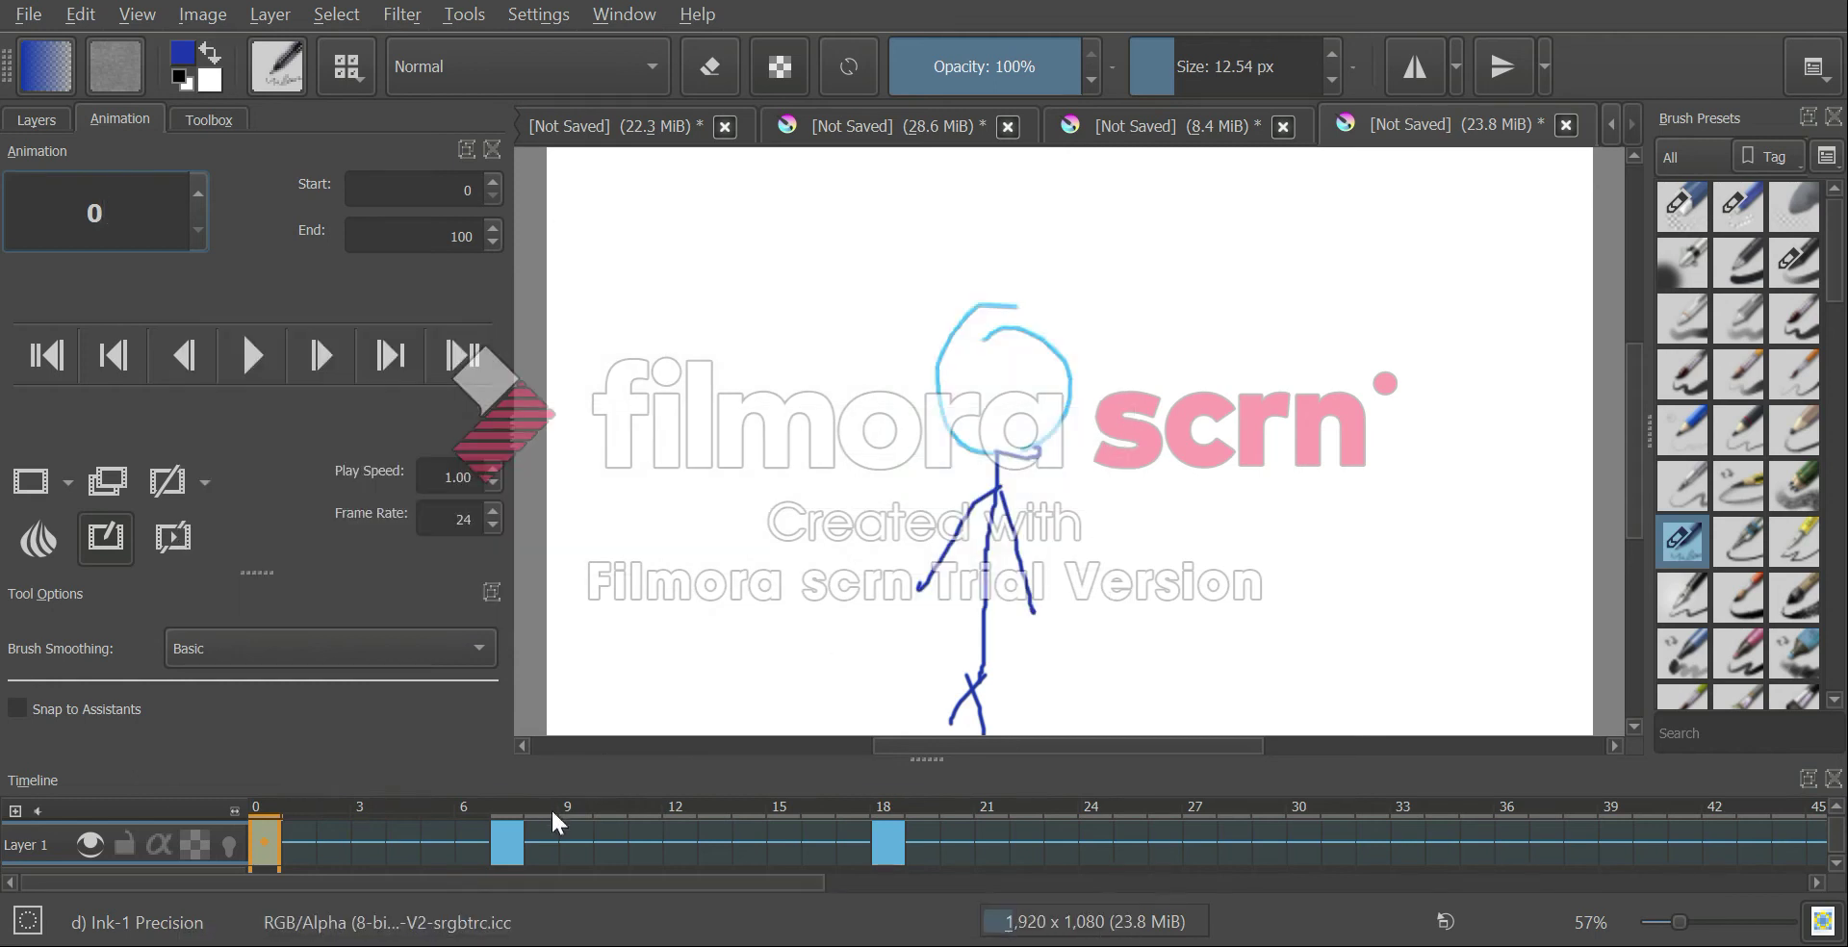
# Play the animation from frame 7 to preview it, and return to frame 0
pyautogui.click(515, 837)
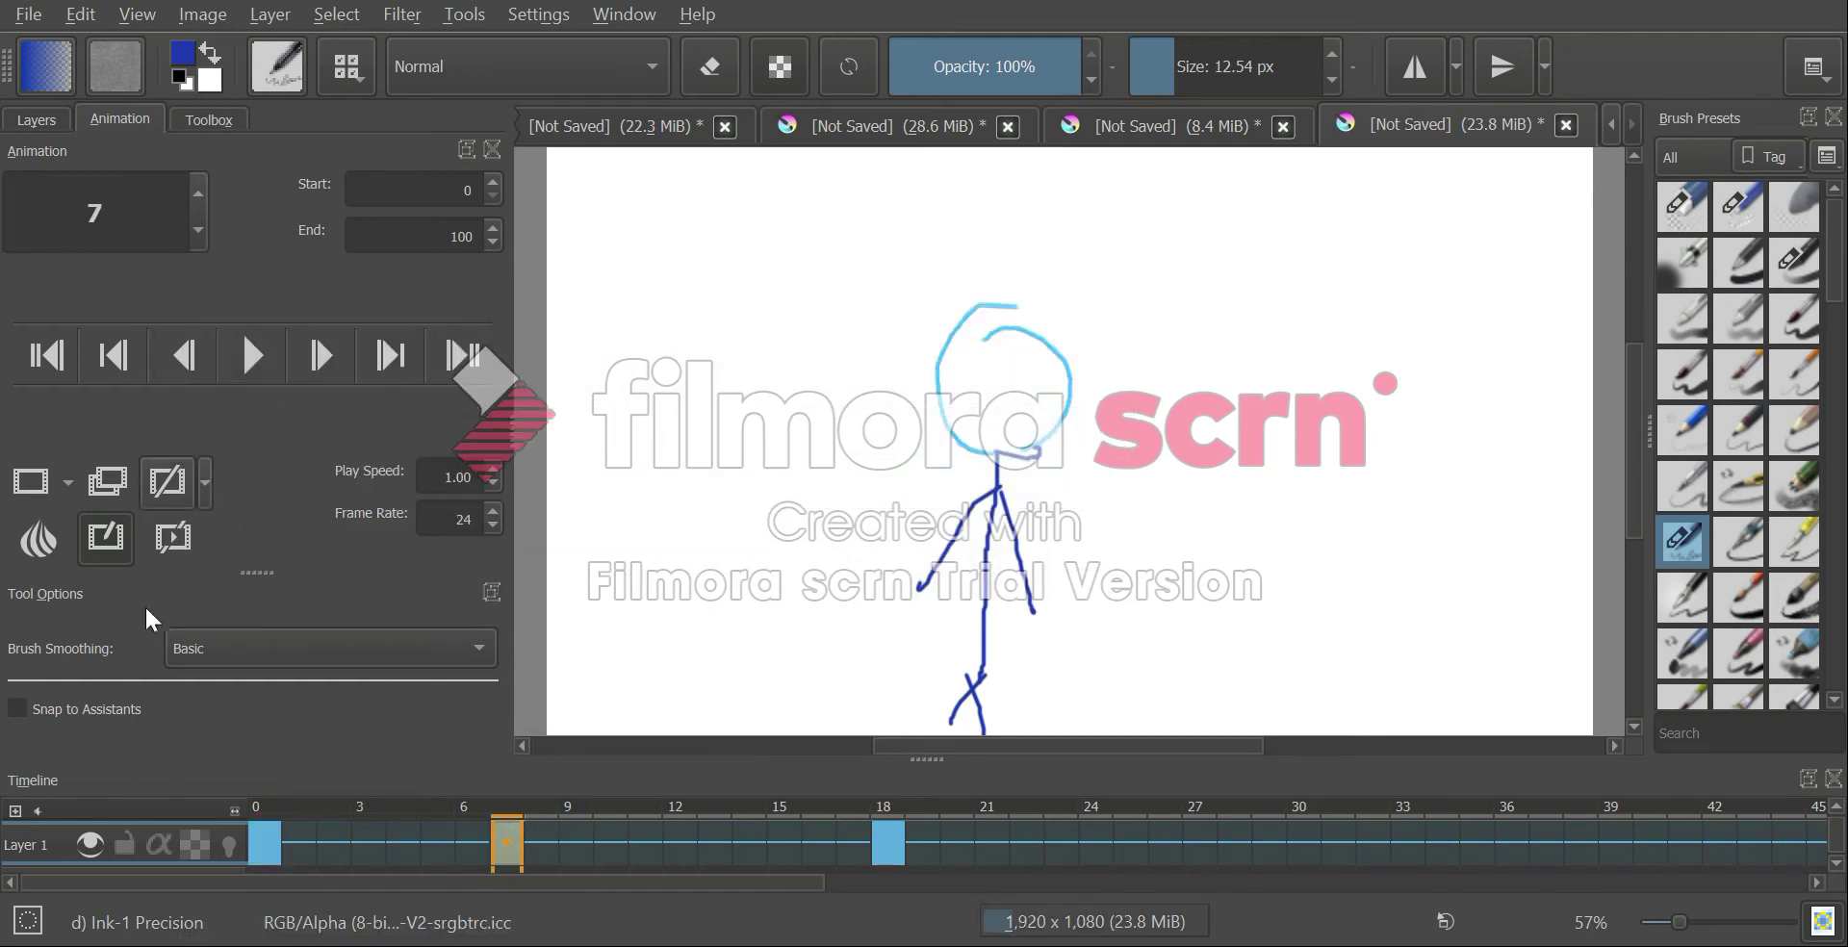
pyautogui.click(246, 355)
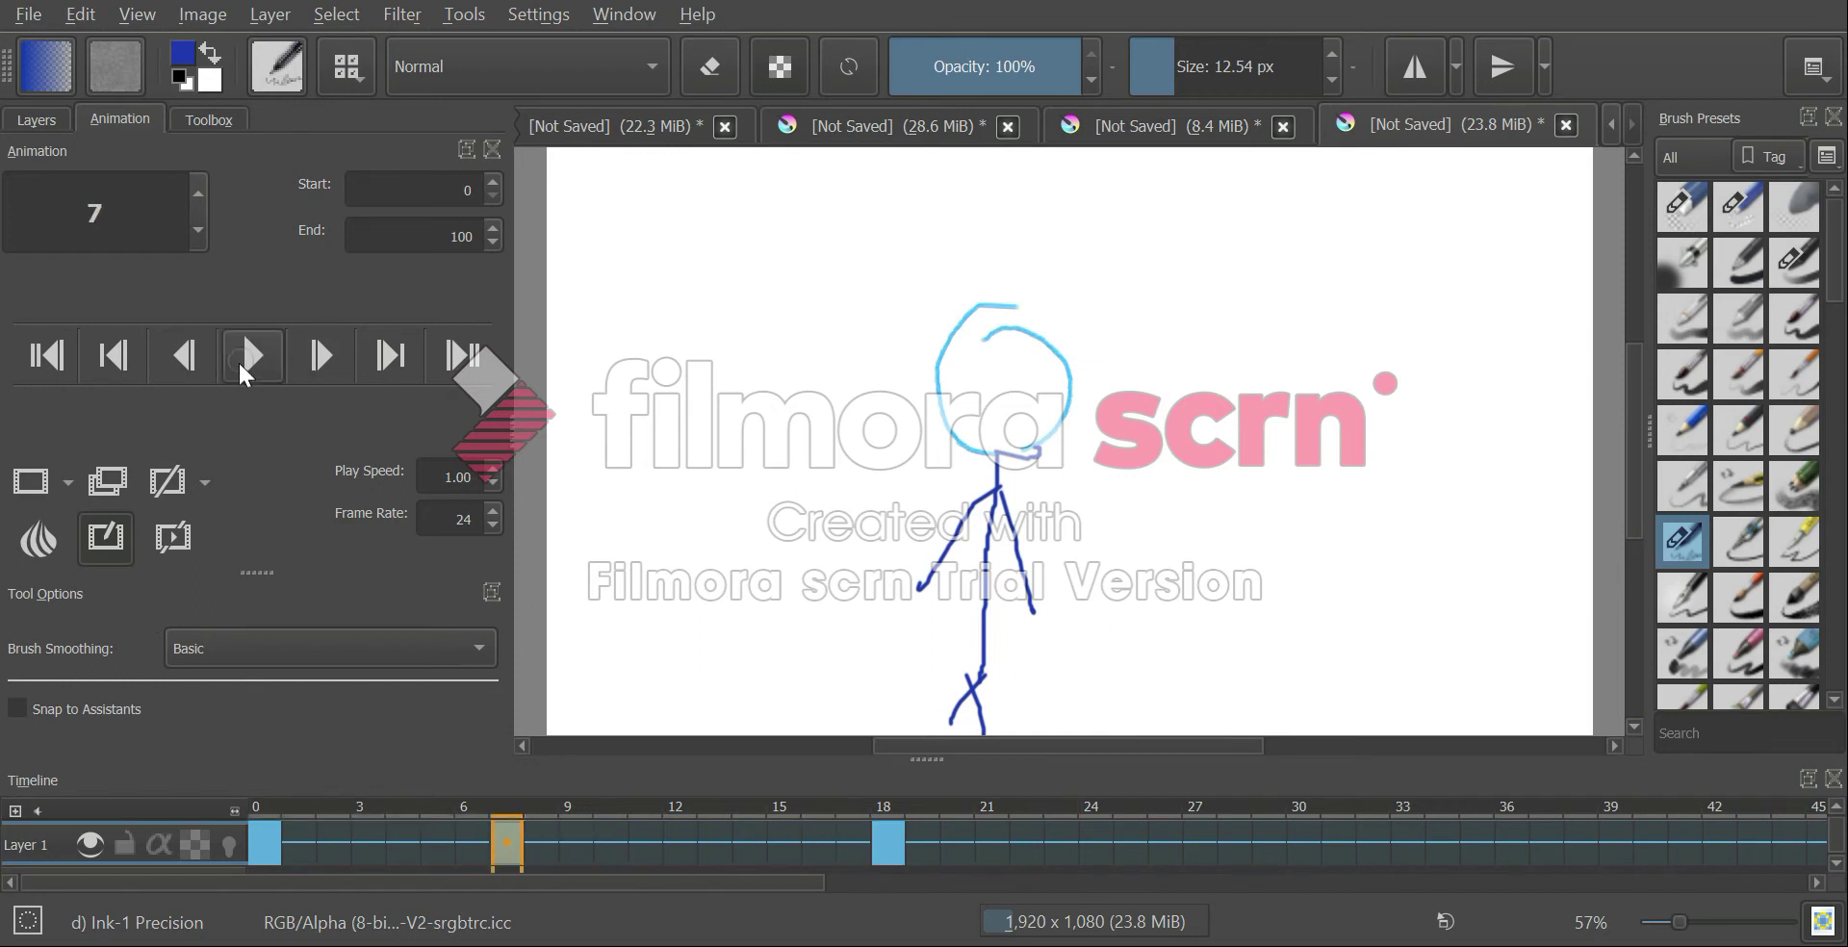
pyautogui.click(244, 355)
pyautogui.click(267, 847)
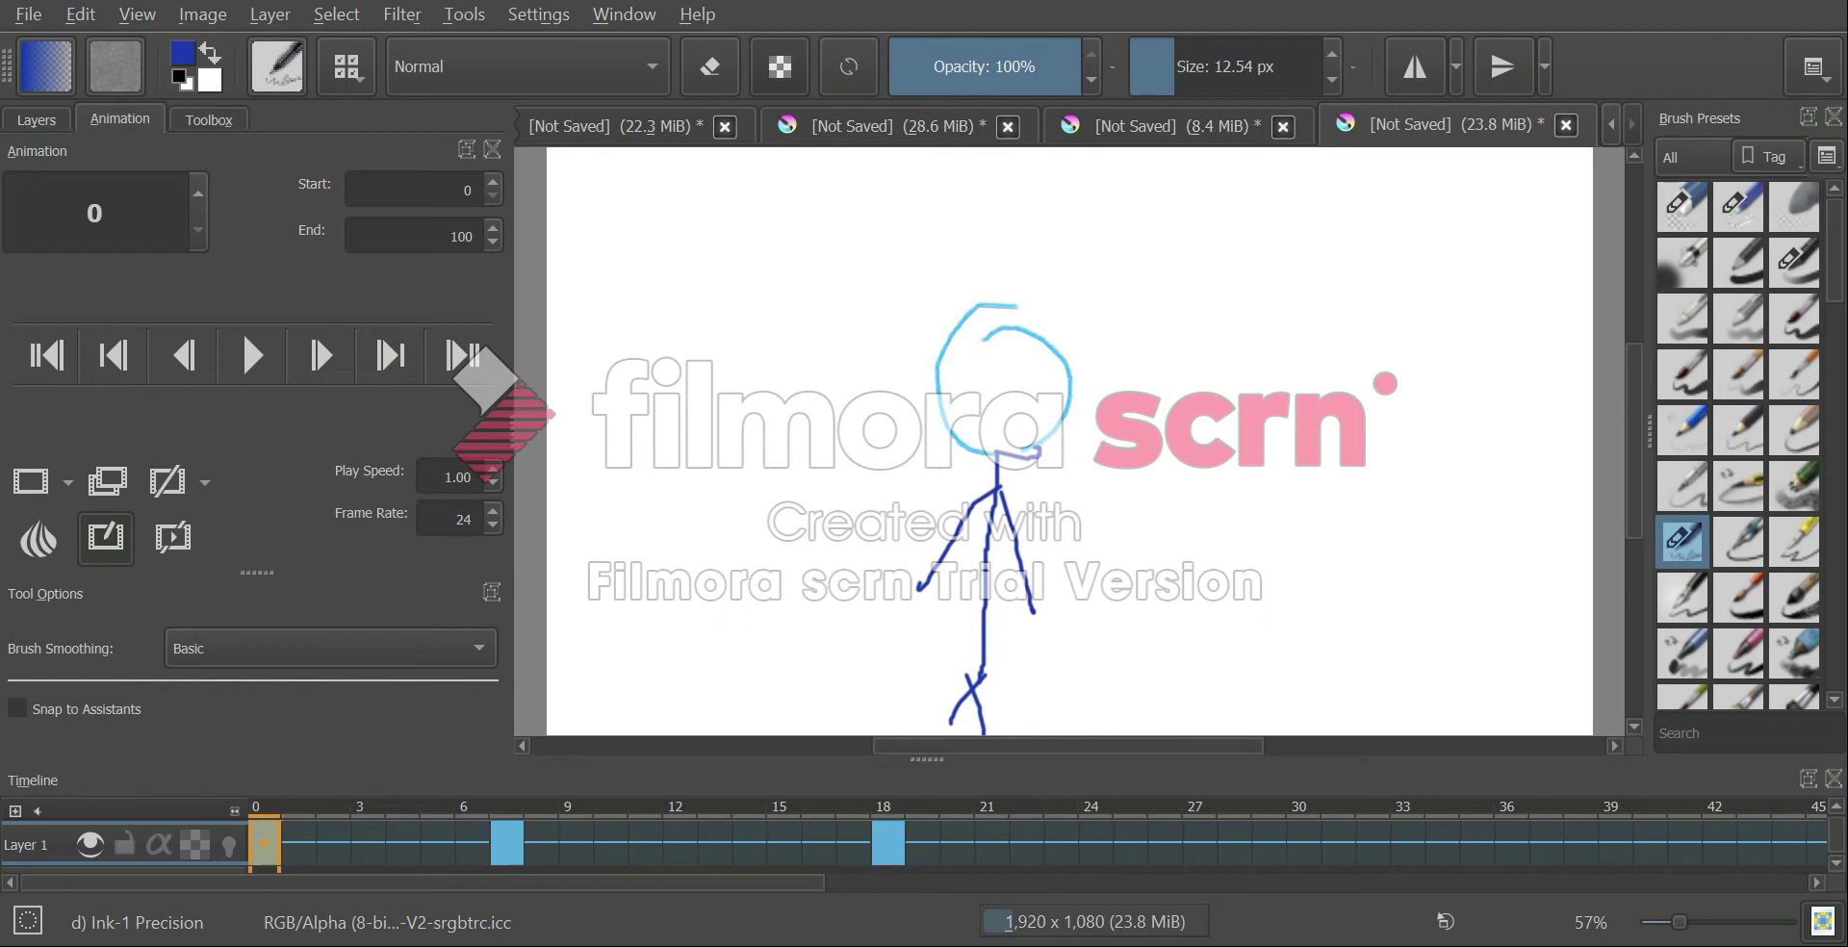
pyautogui.click(458, 519)
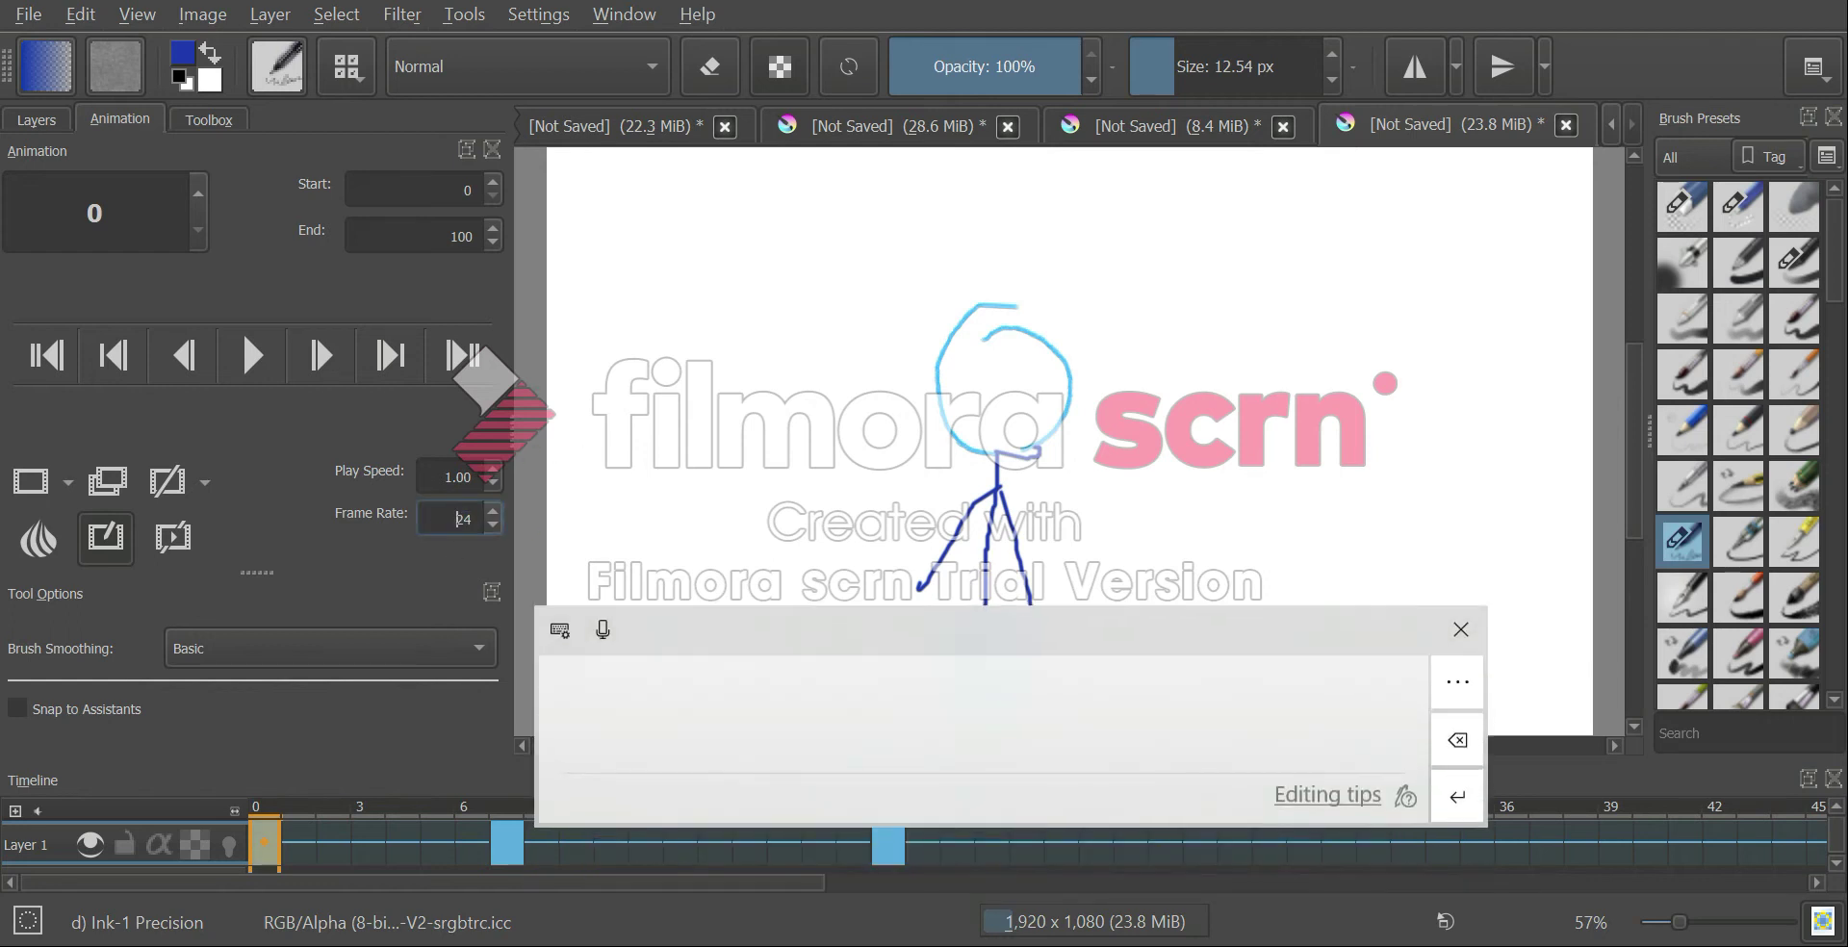
pyautogui.click(1460, 624)
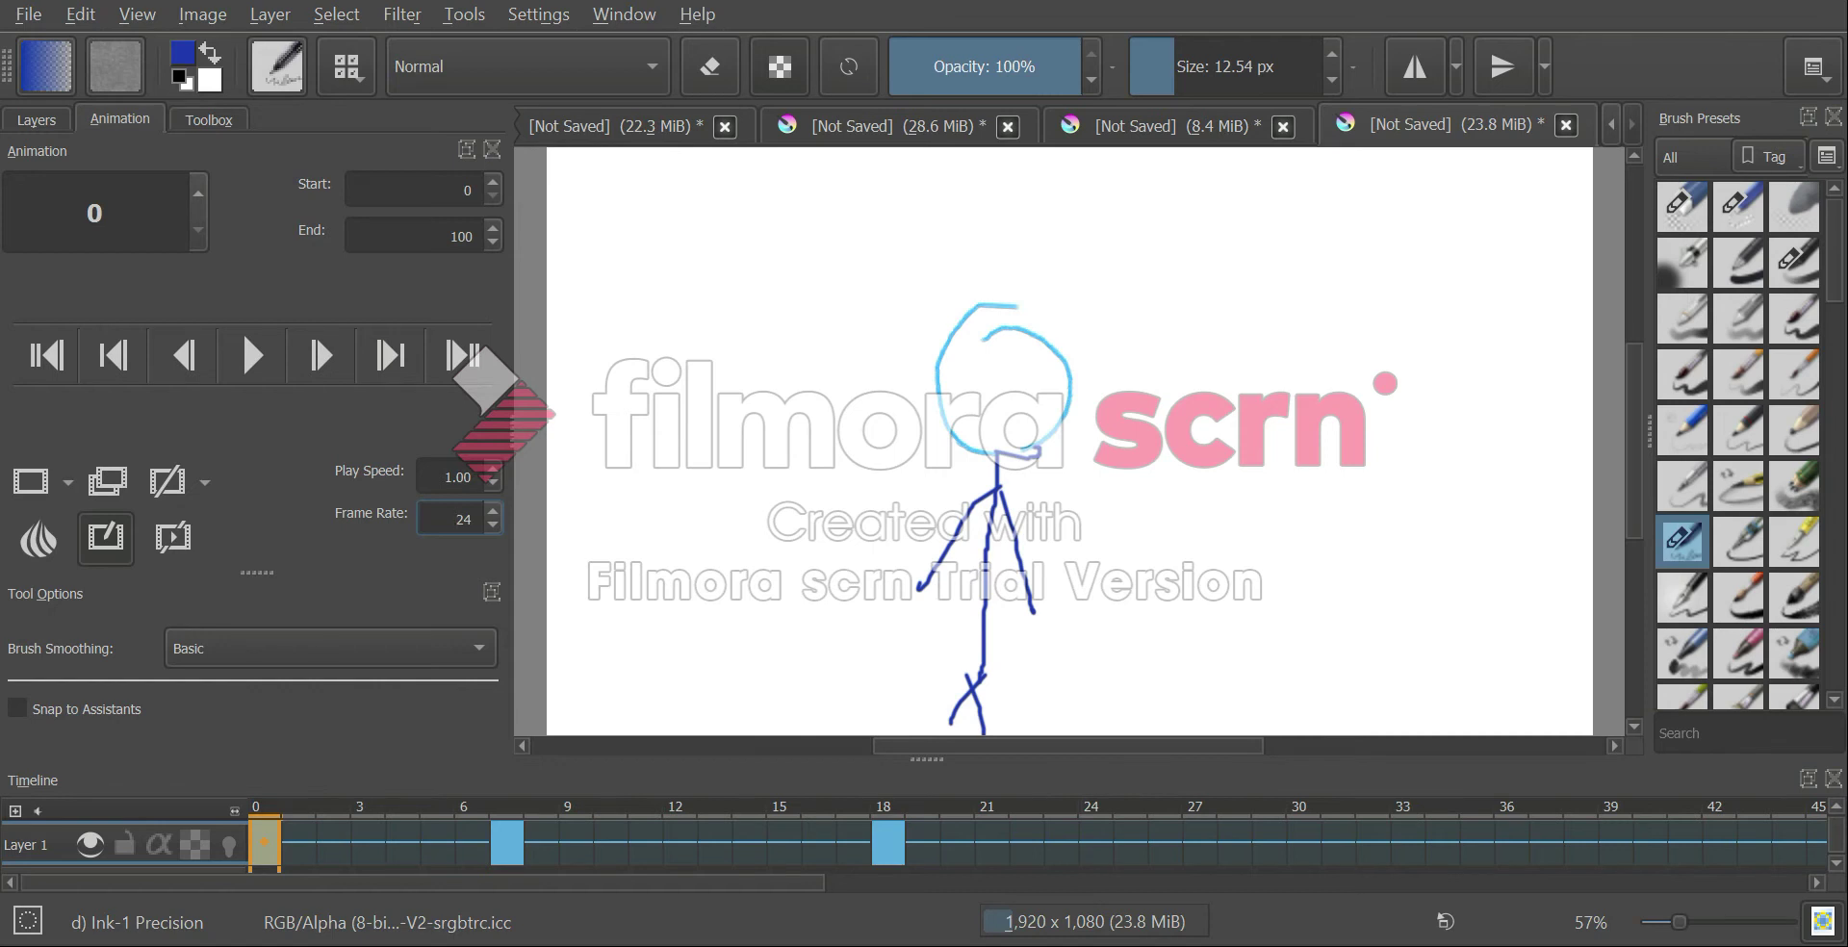
# Open the audio file cool from the Music folder as the animation's audio track
pyautogui.click(34, 811)
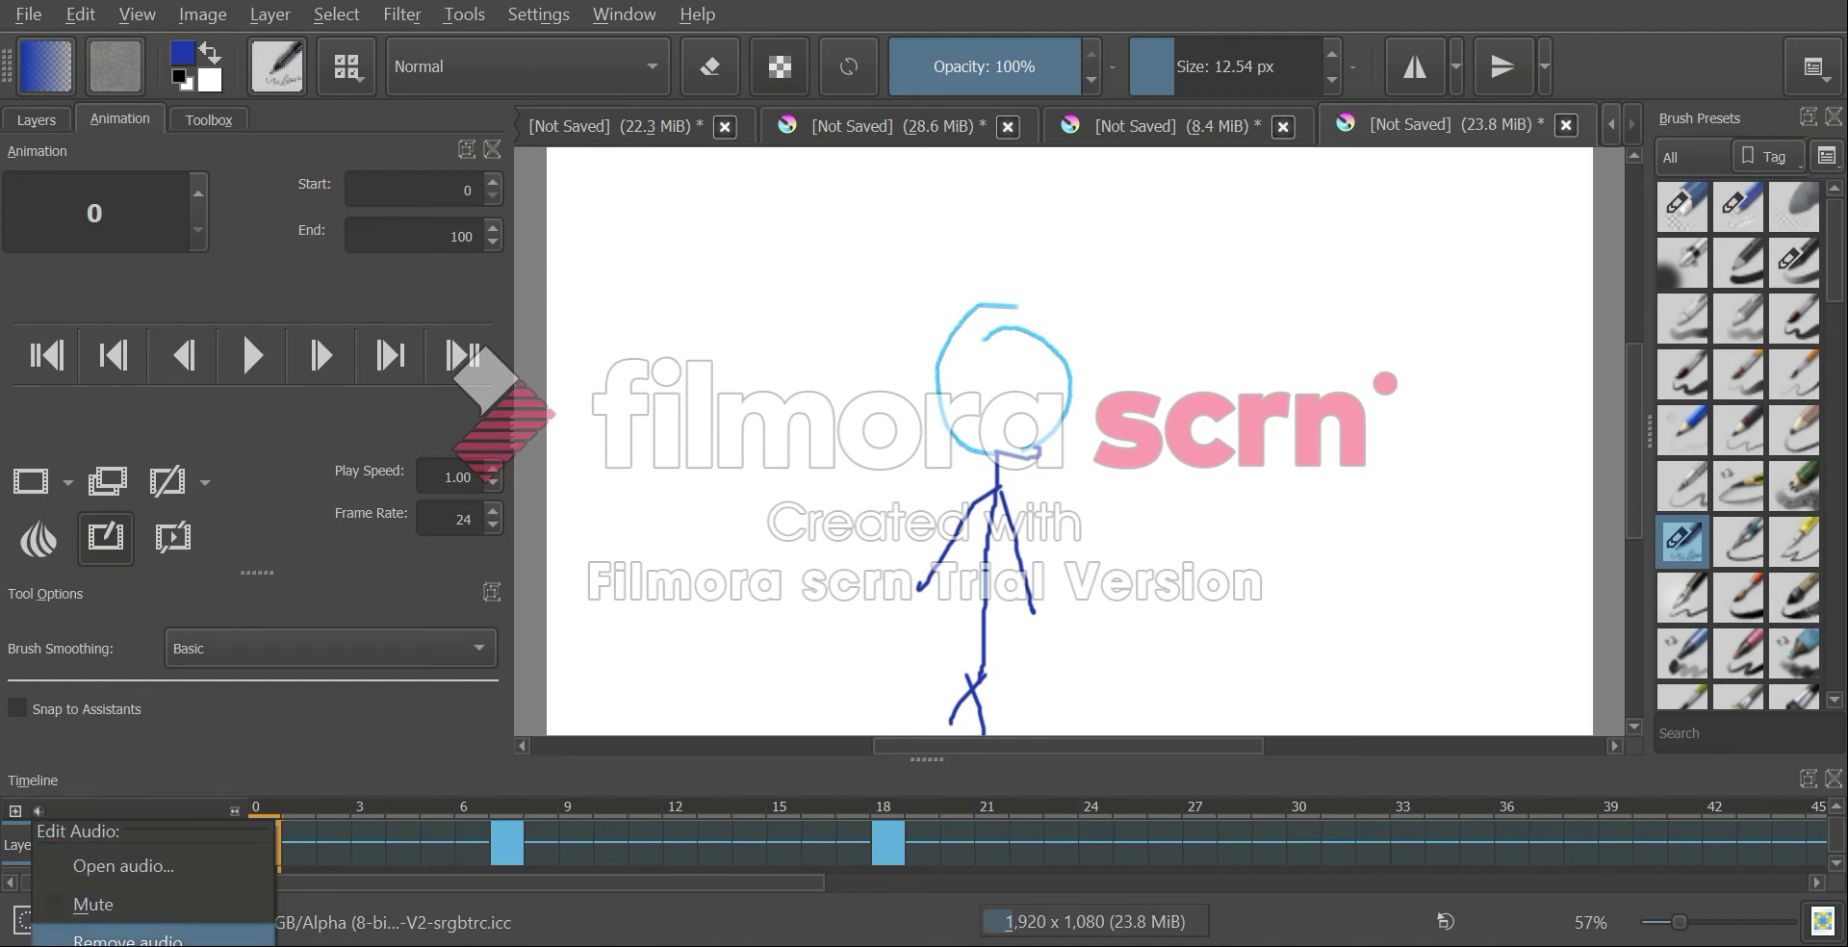
pyautogui.click(113, 866)
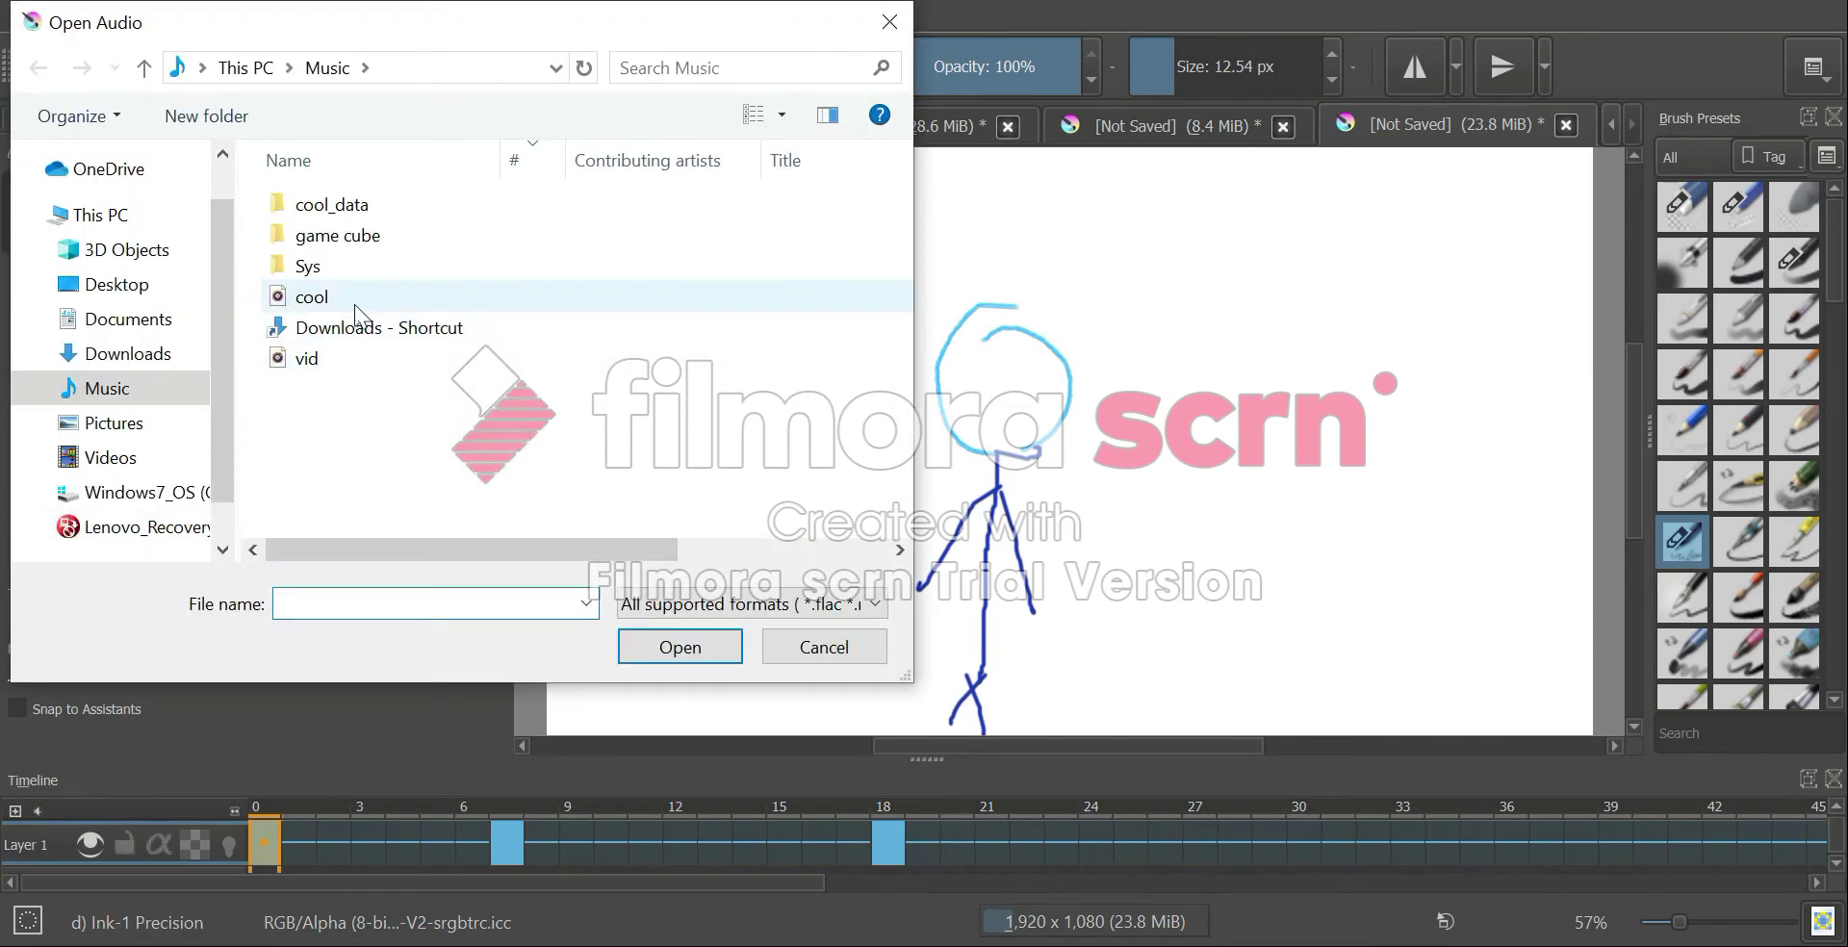
pyautogui.doubleClick(354, 300)
pyautogui.click(240, 370)
pyautogui.click(242, 375)
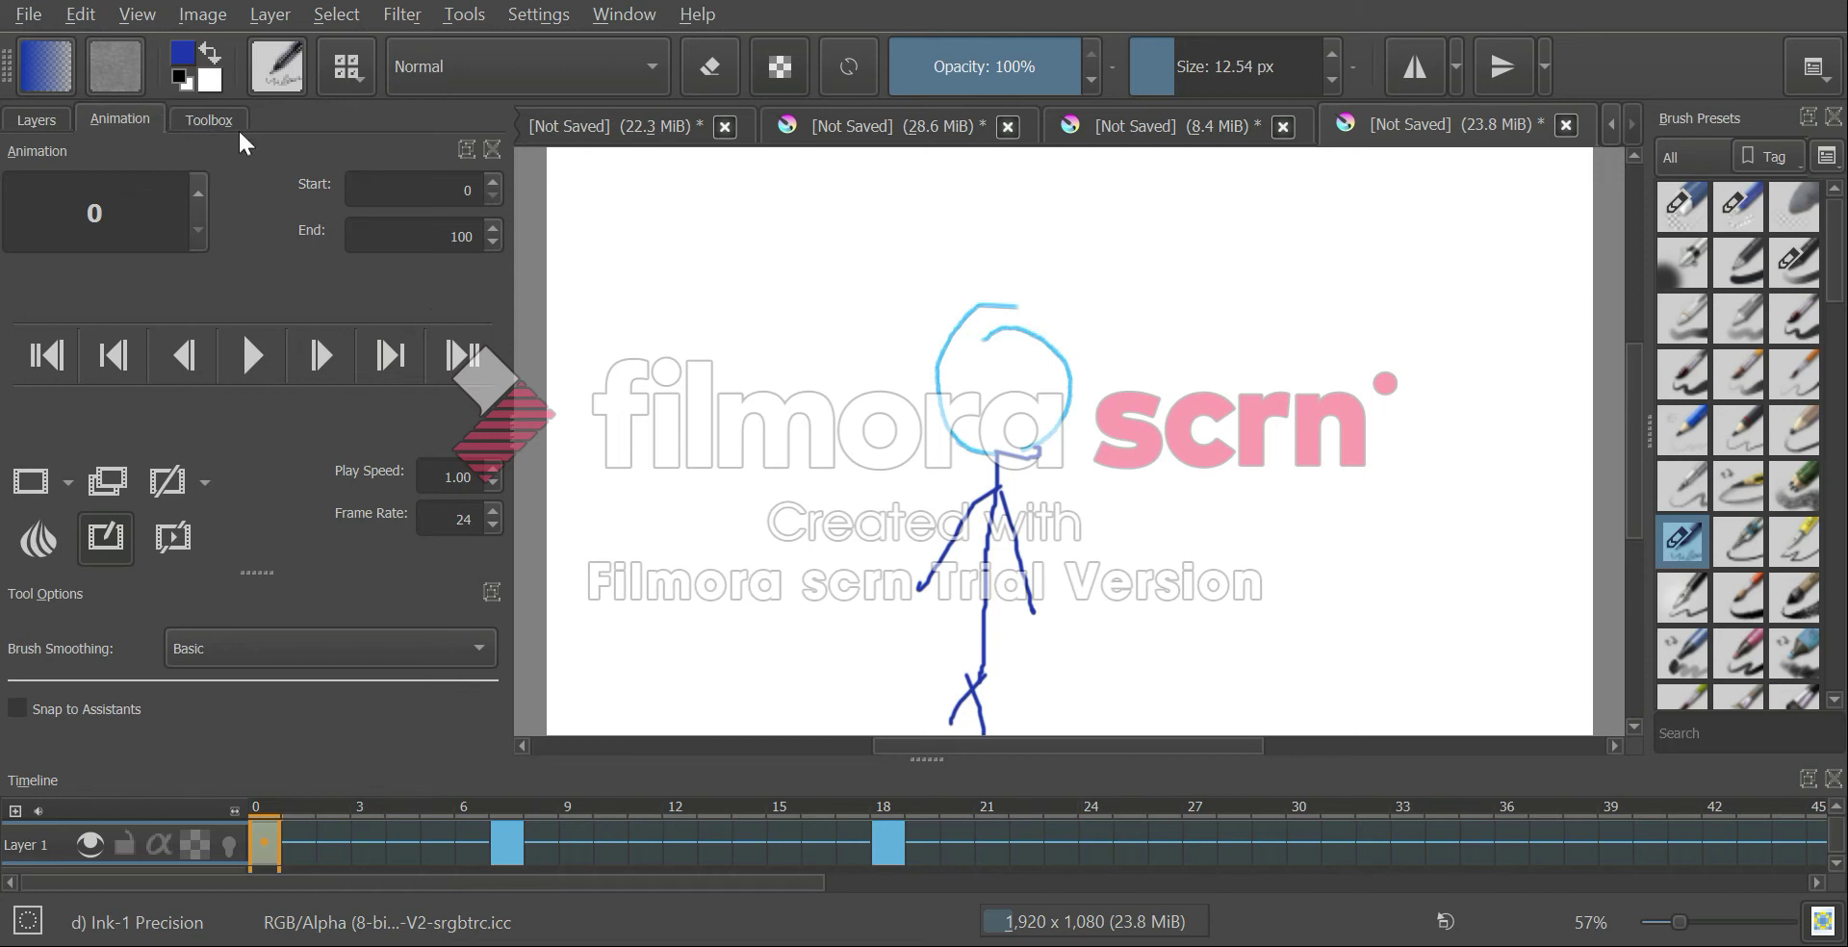
# Unlock the Background layer and create a duplicate frame at frame 0 on it
pyautogui.click(39, 122)
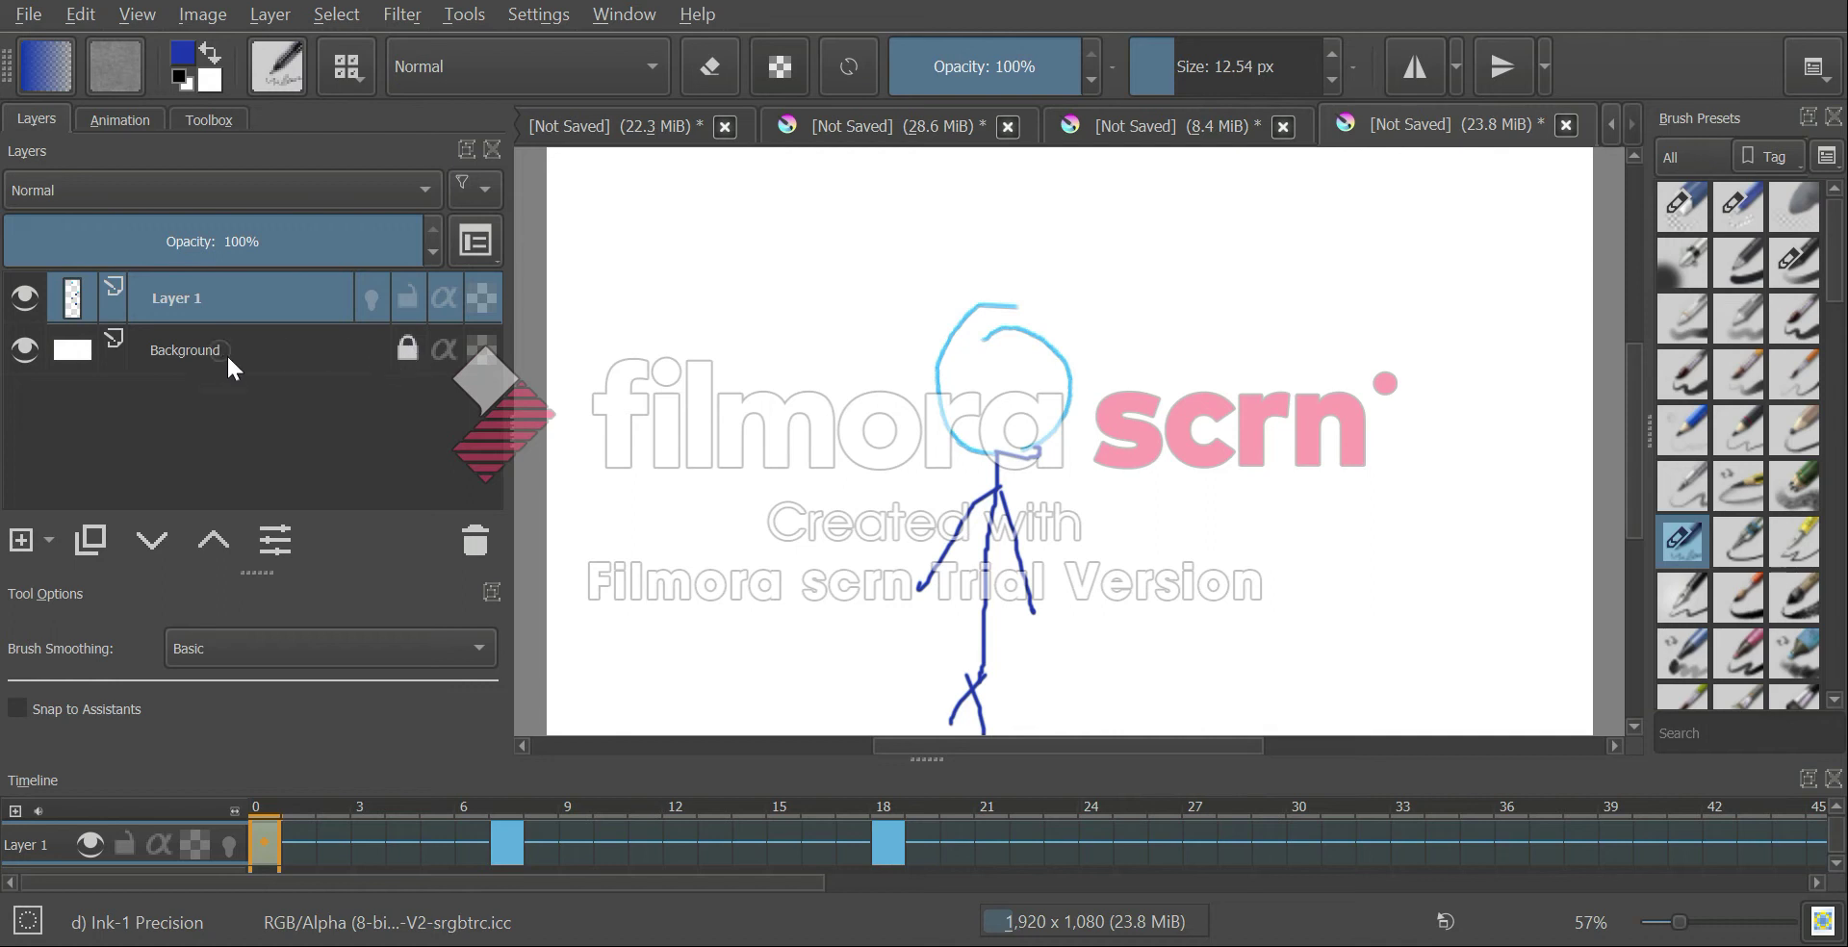
pyautogui.click(405, 352)
pyautogui.click(406, 348)
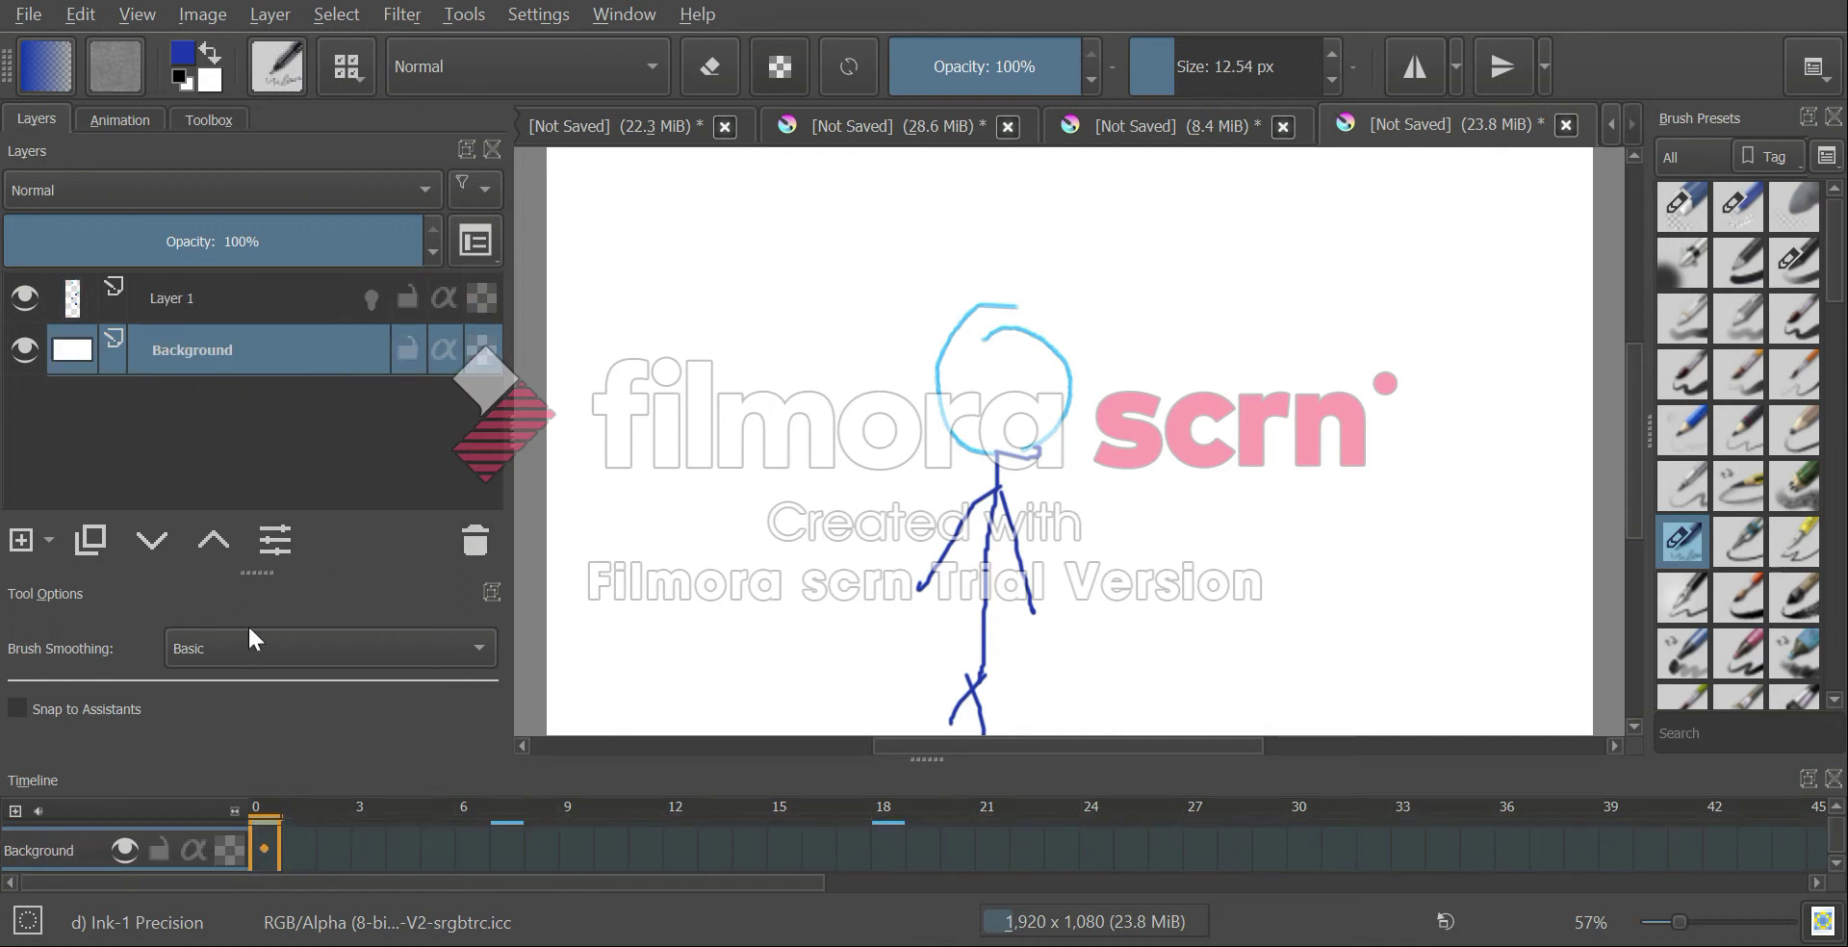
pyautogui.rightClick(252, 851)
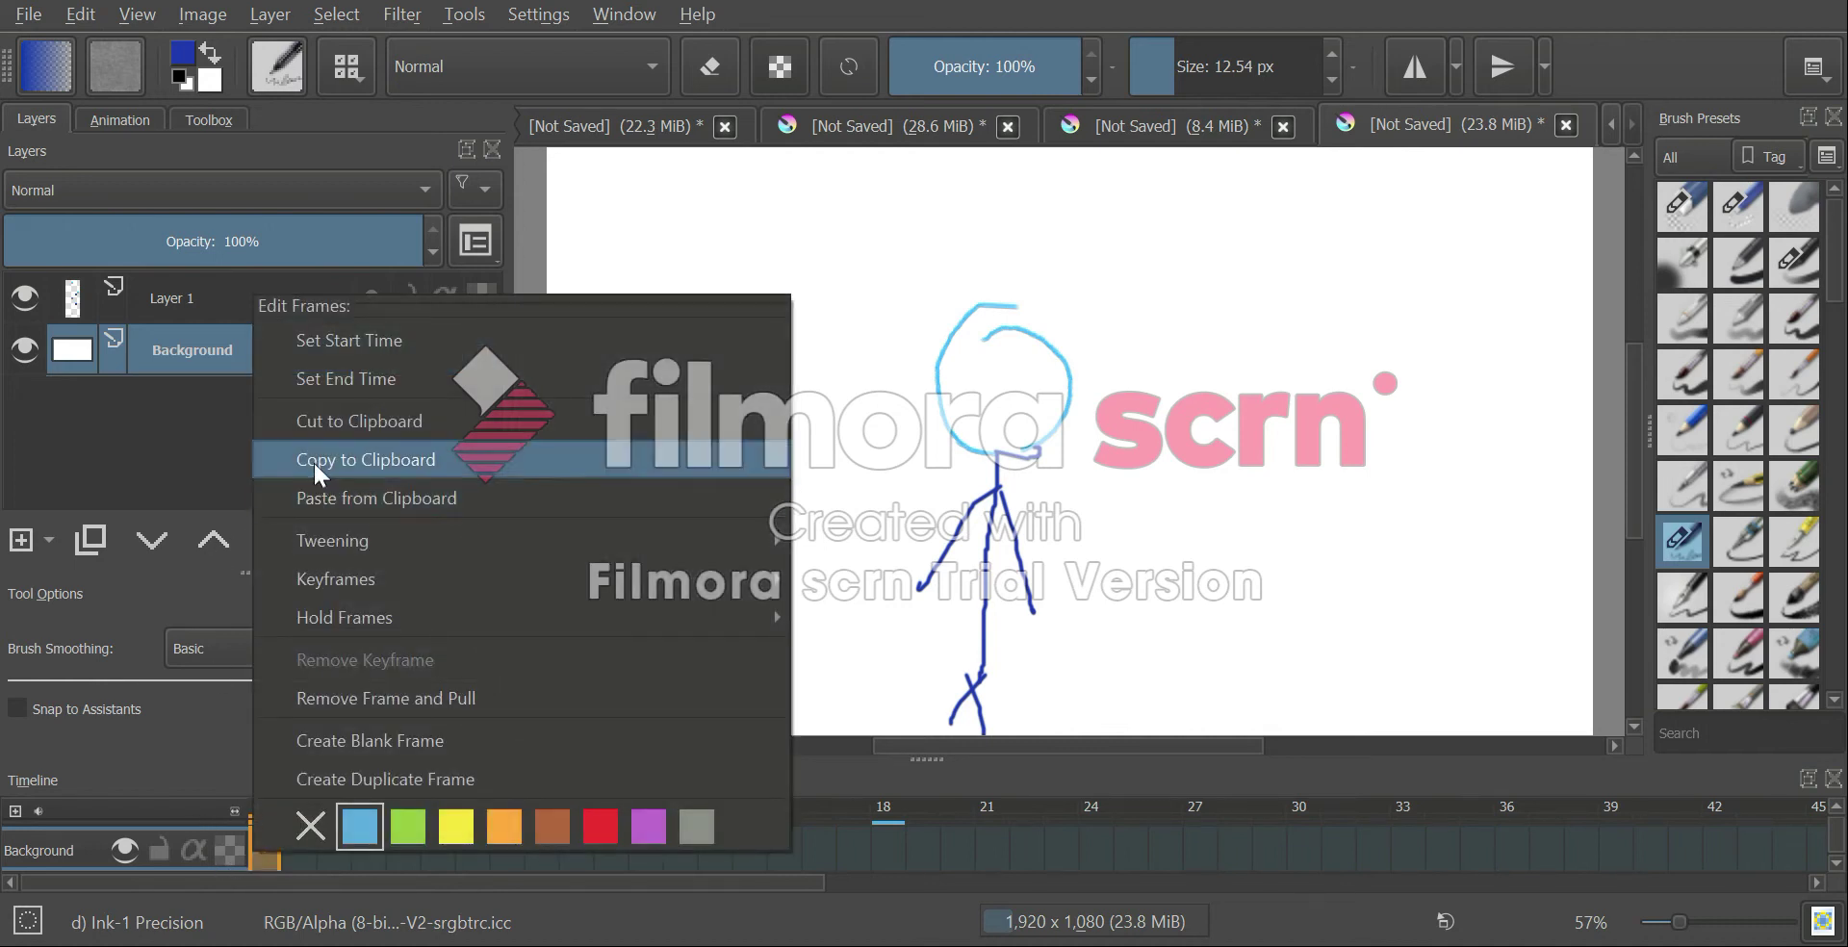
pyautogui.click(357, 779)
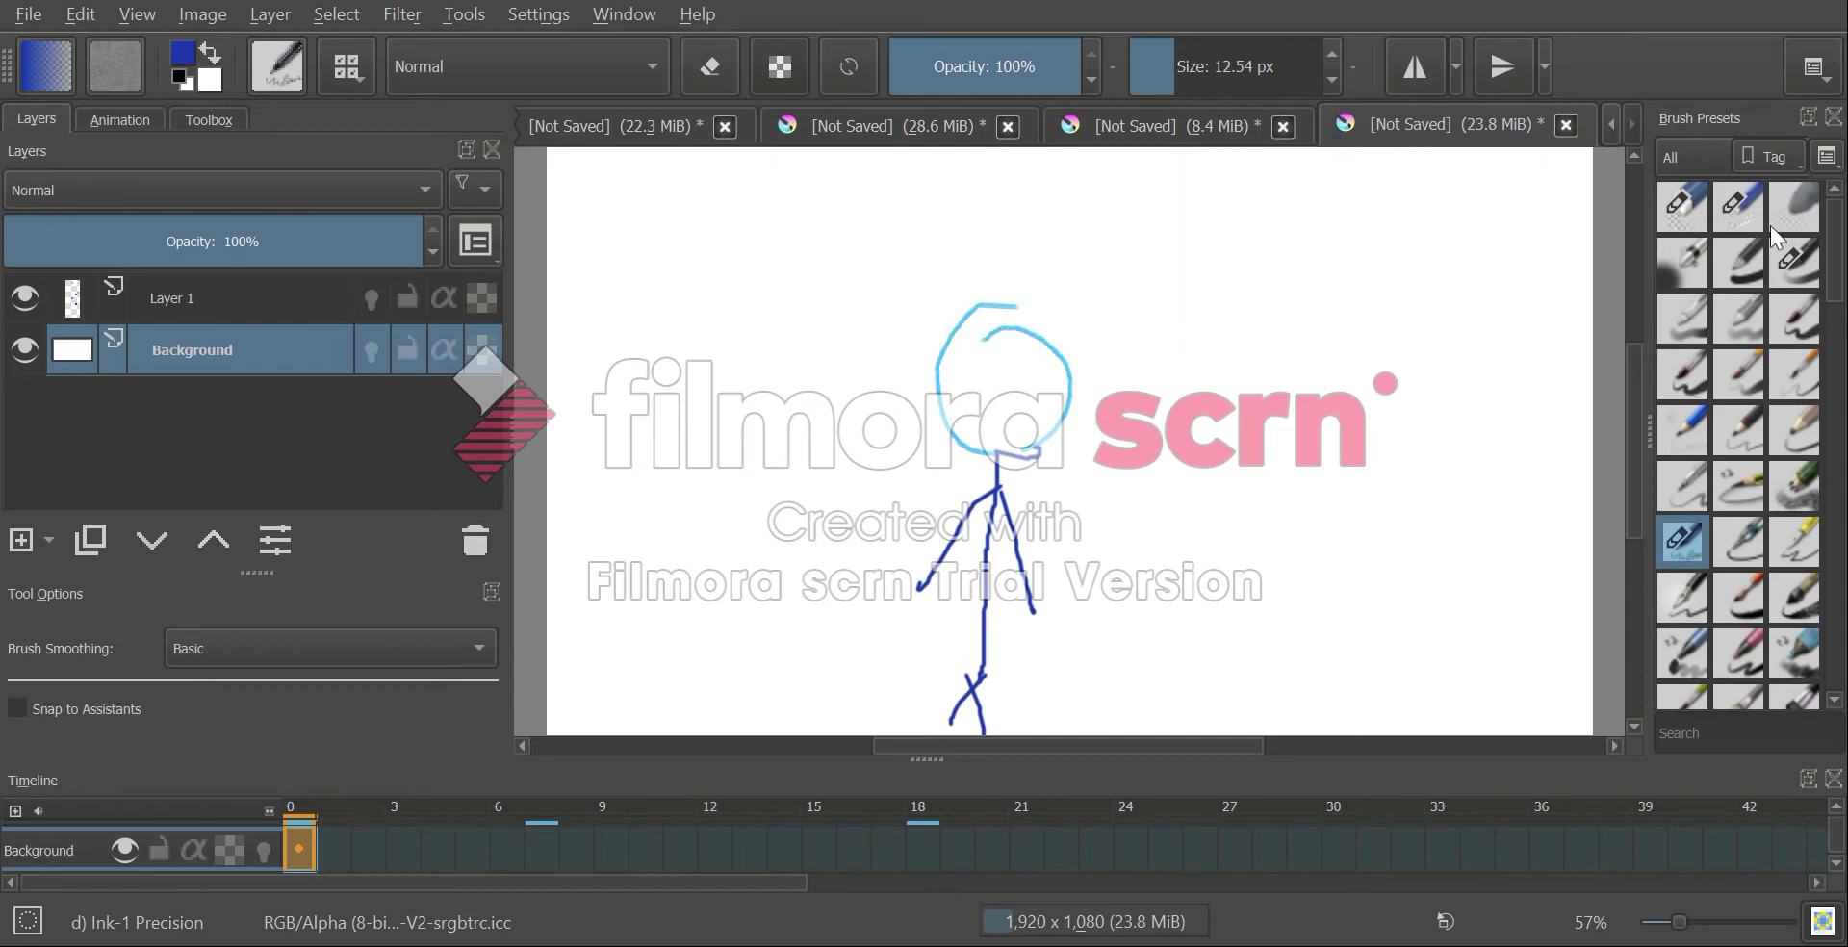
# Draw a small zigzag above and left of the figure on the Background layer with the Ink-4 Pen Rough brush
pyautogui.click(1683, 607)
pyautogui.moveTo(785, 242)
pyautogui.mouseDown()
pyautogui.moveTo(845, 306)
pyautogui.moveTo(848, 262)
pyautogui.mouseUp()
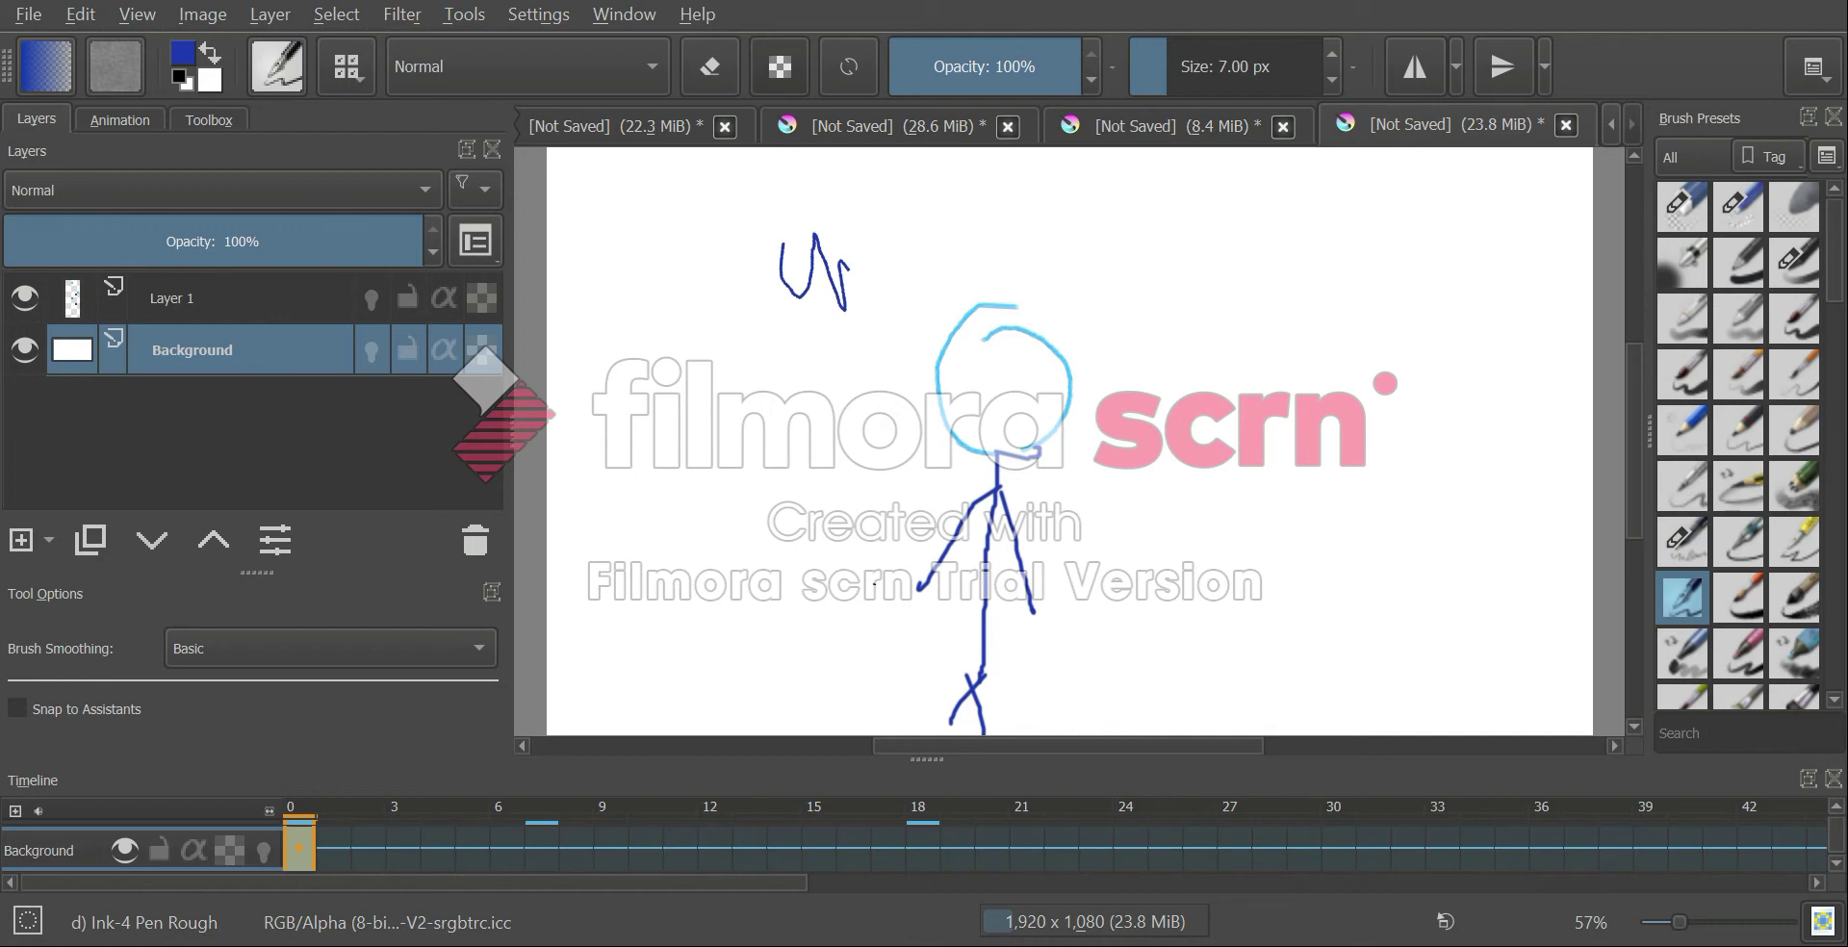
pyautogui.click(126, 118)
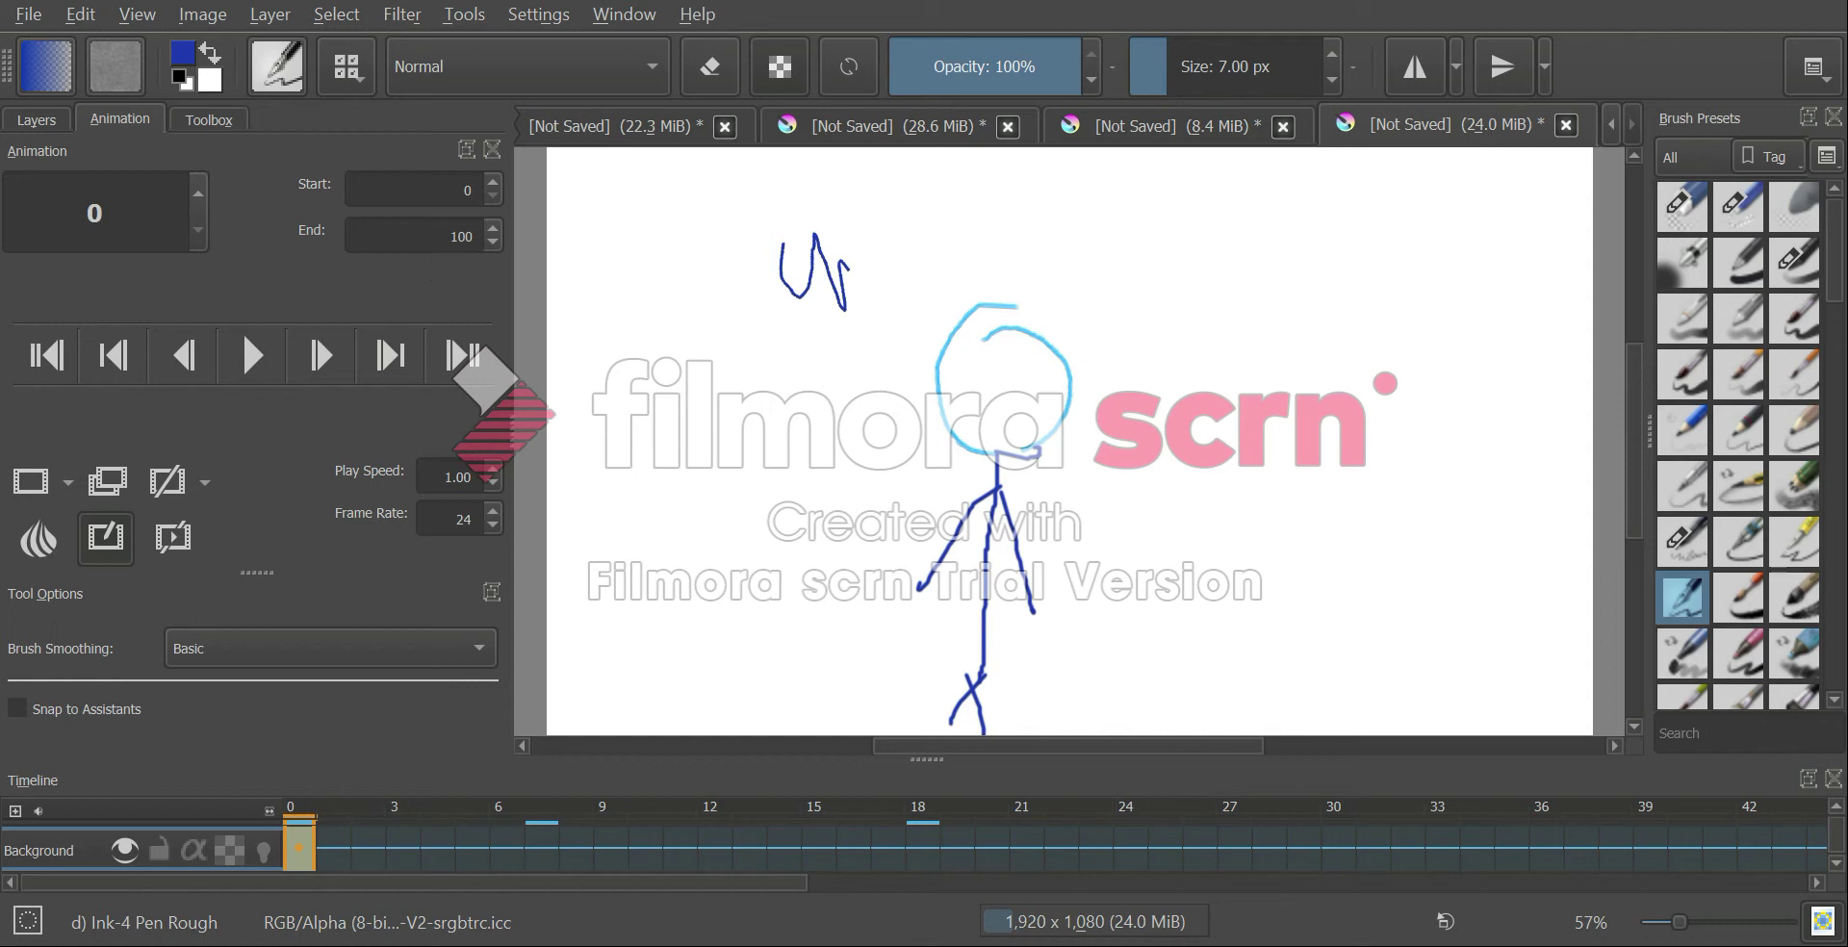
pyautogui.click(29, 115)
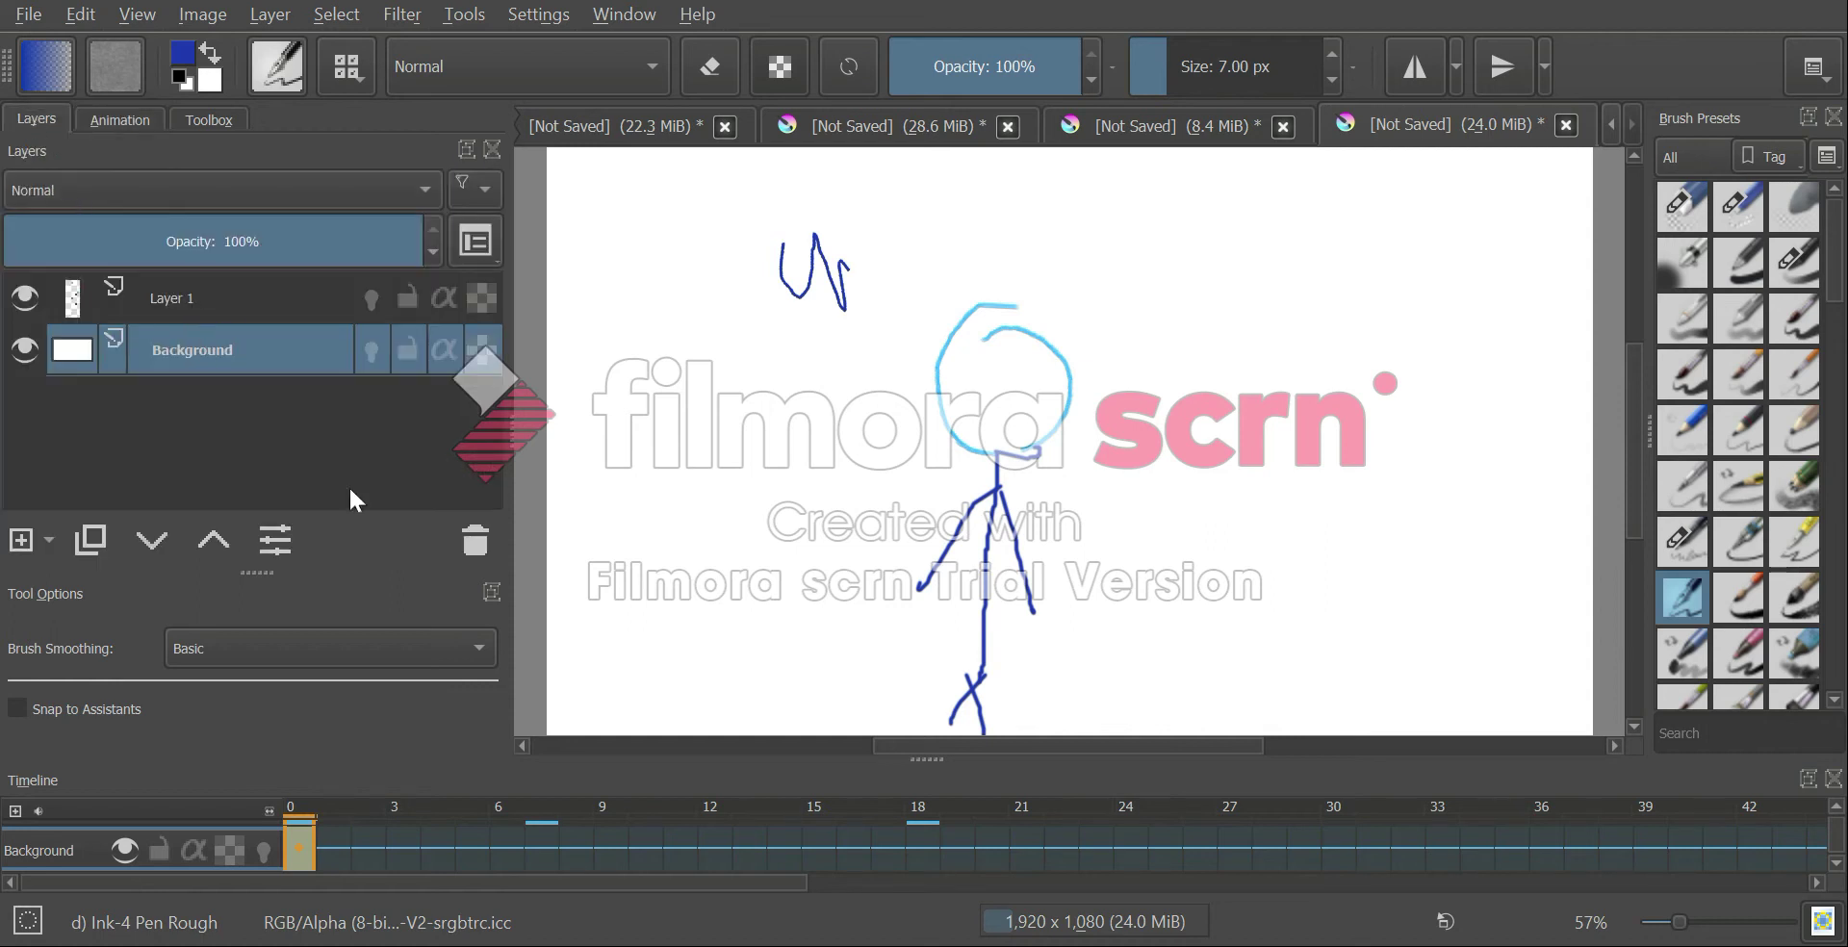
# Create a duplicate frame at frame 19 of the Background layer and draw a zigzag right of the head
pyautogui.rightClick(958, 847)
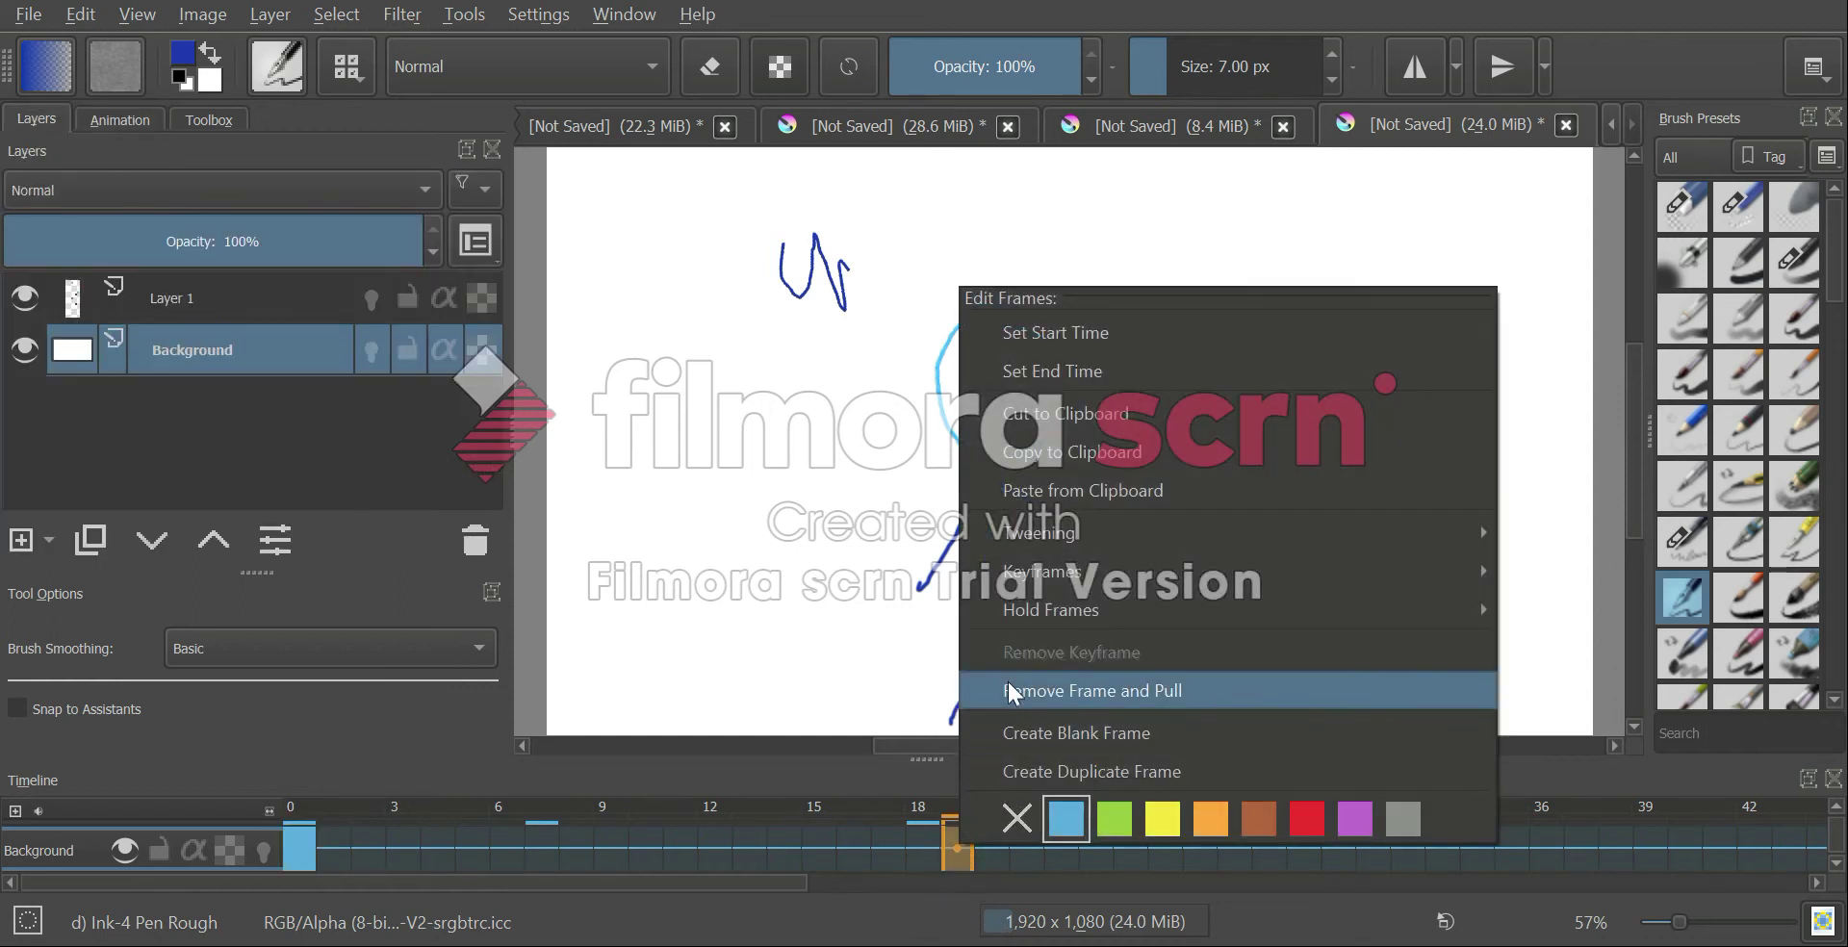
pyautogui.click(1024, 772)
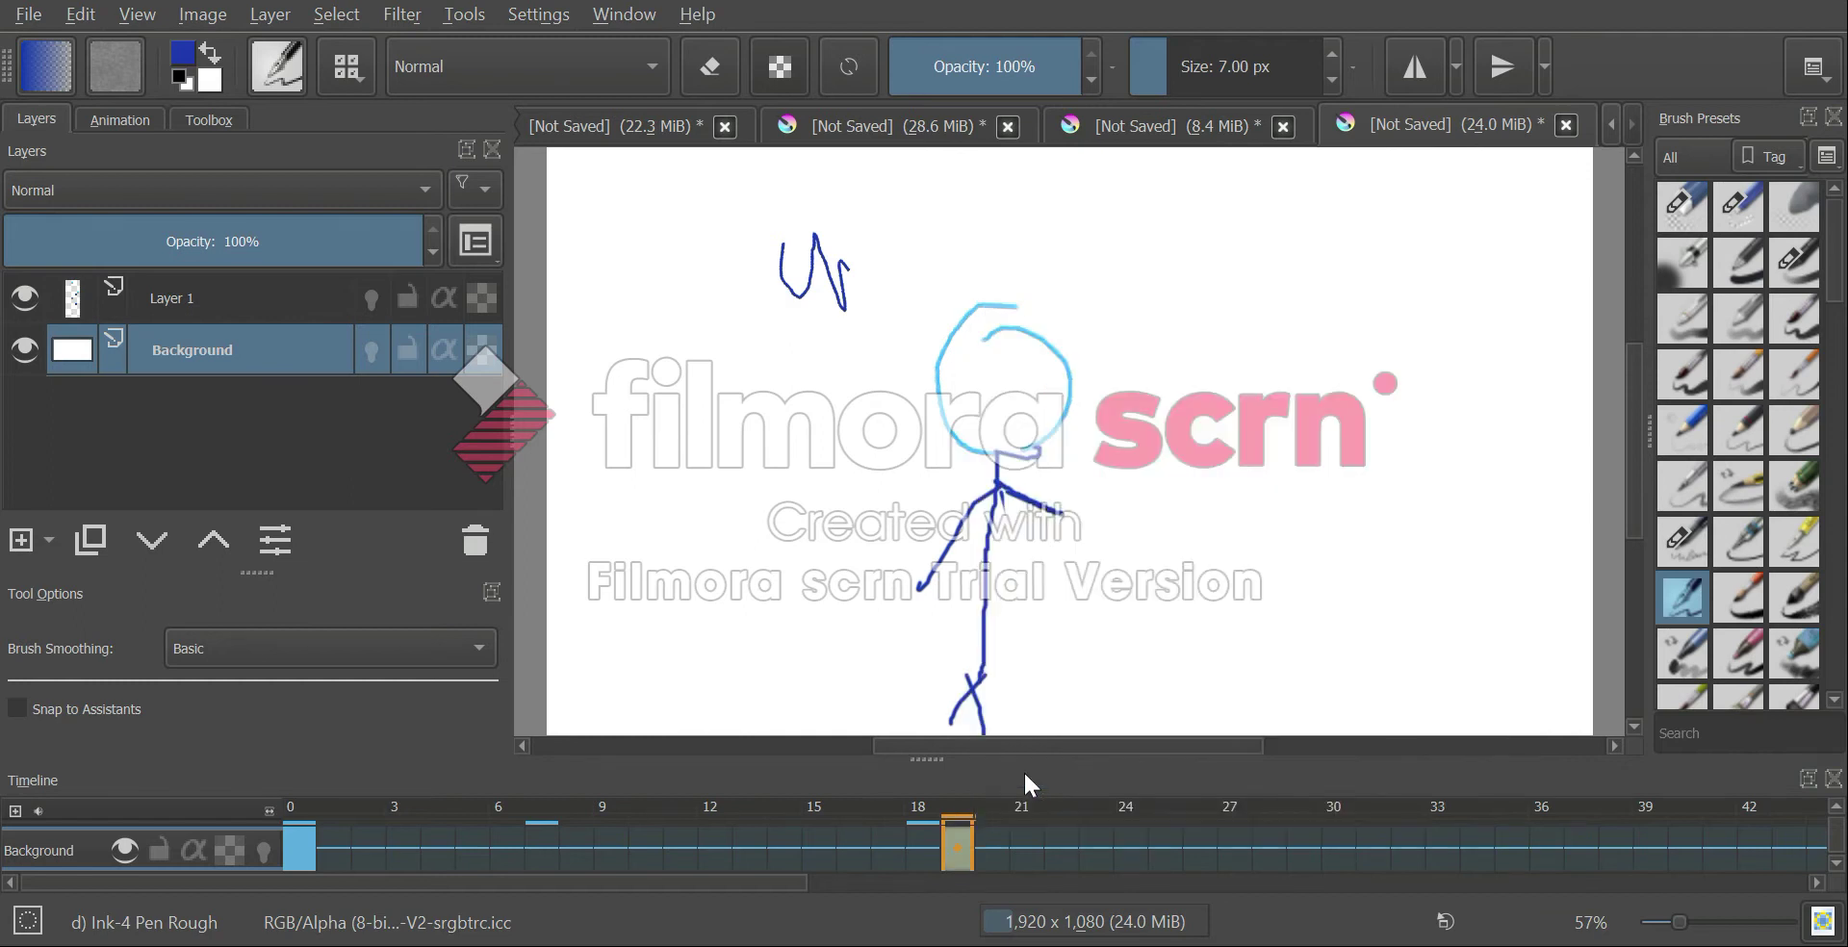
pyautogui.moveTo(1184, 267)
pyautogui.mouseDown()
pyautogui.moveTo(1255, 337)
pyautogui.moveTo(1286, 294)
pyautogui.mouseUp()
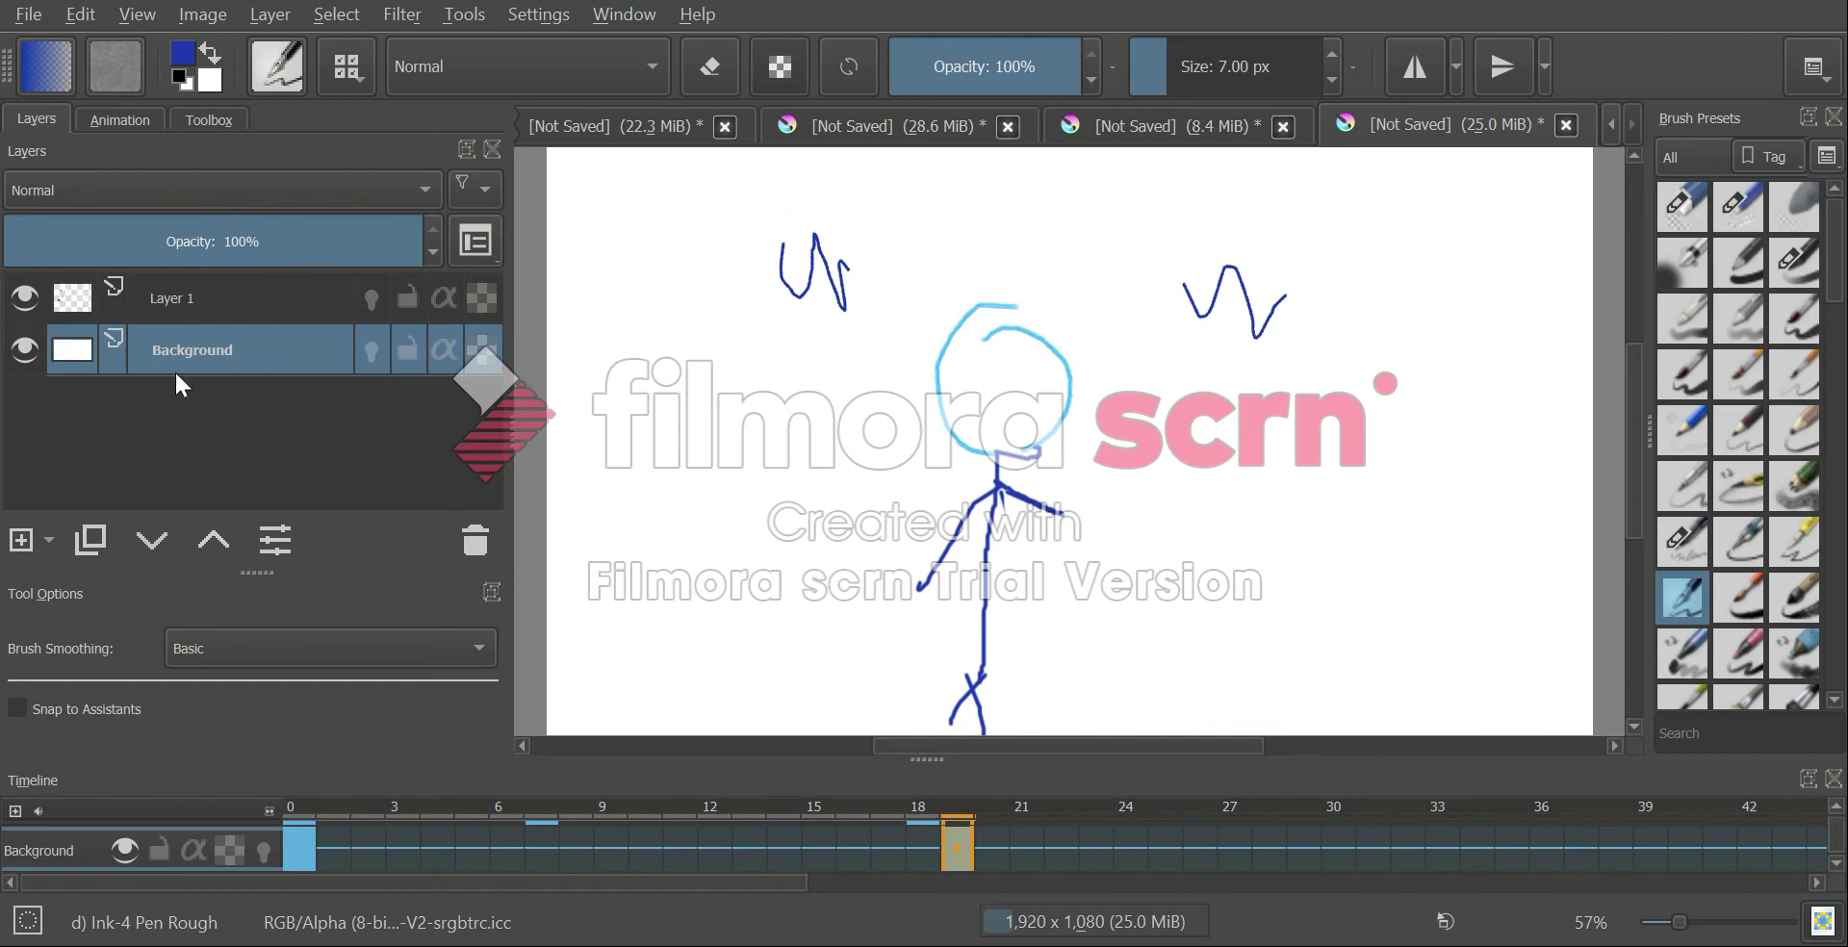
# Switch between Layer 1 and Background, and try the Eraser Circle near the zigzag right of the head on Background
pyautogui.click(177, 295)
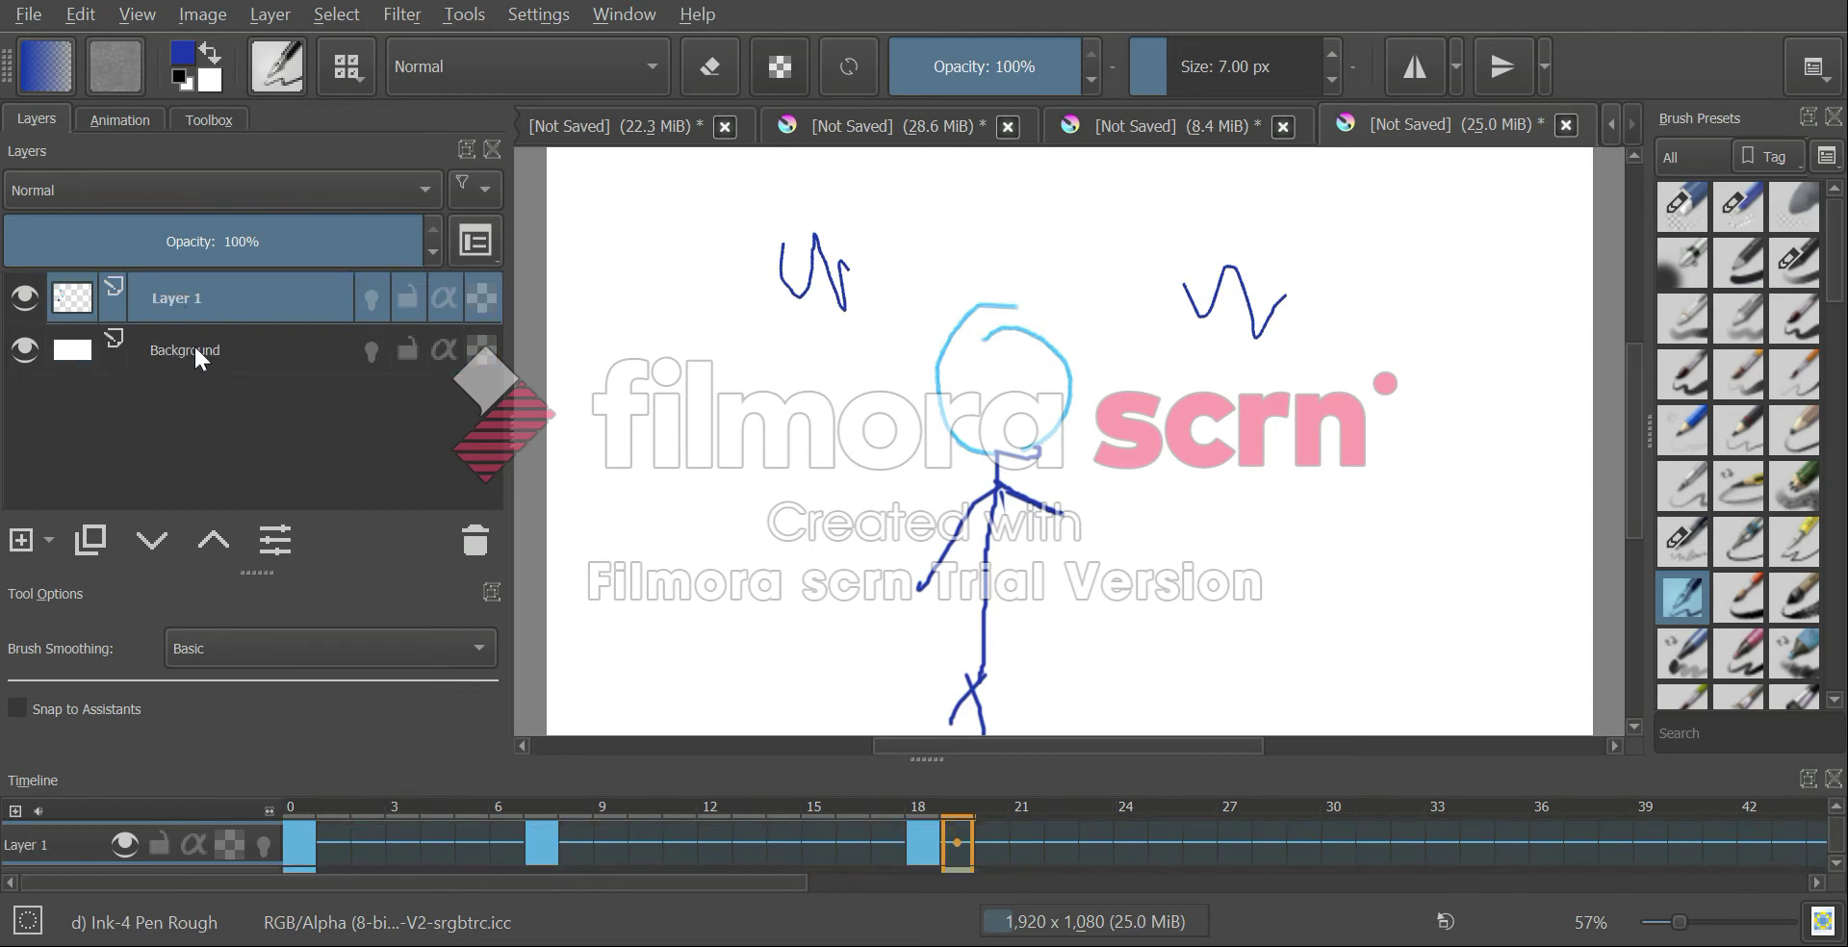
pyautogui.click(195, 357)
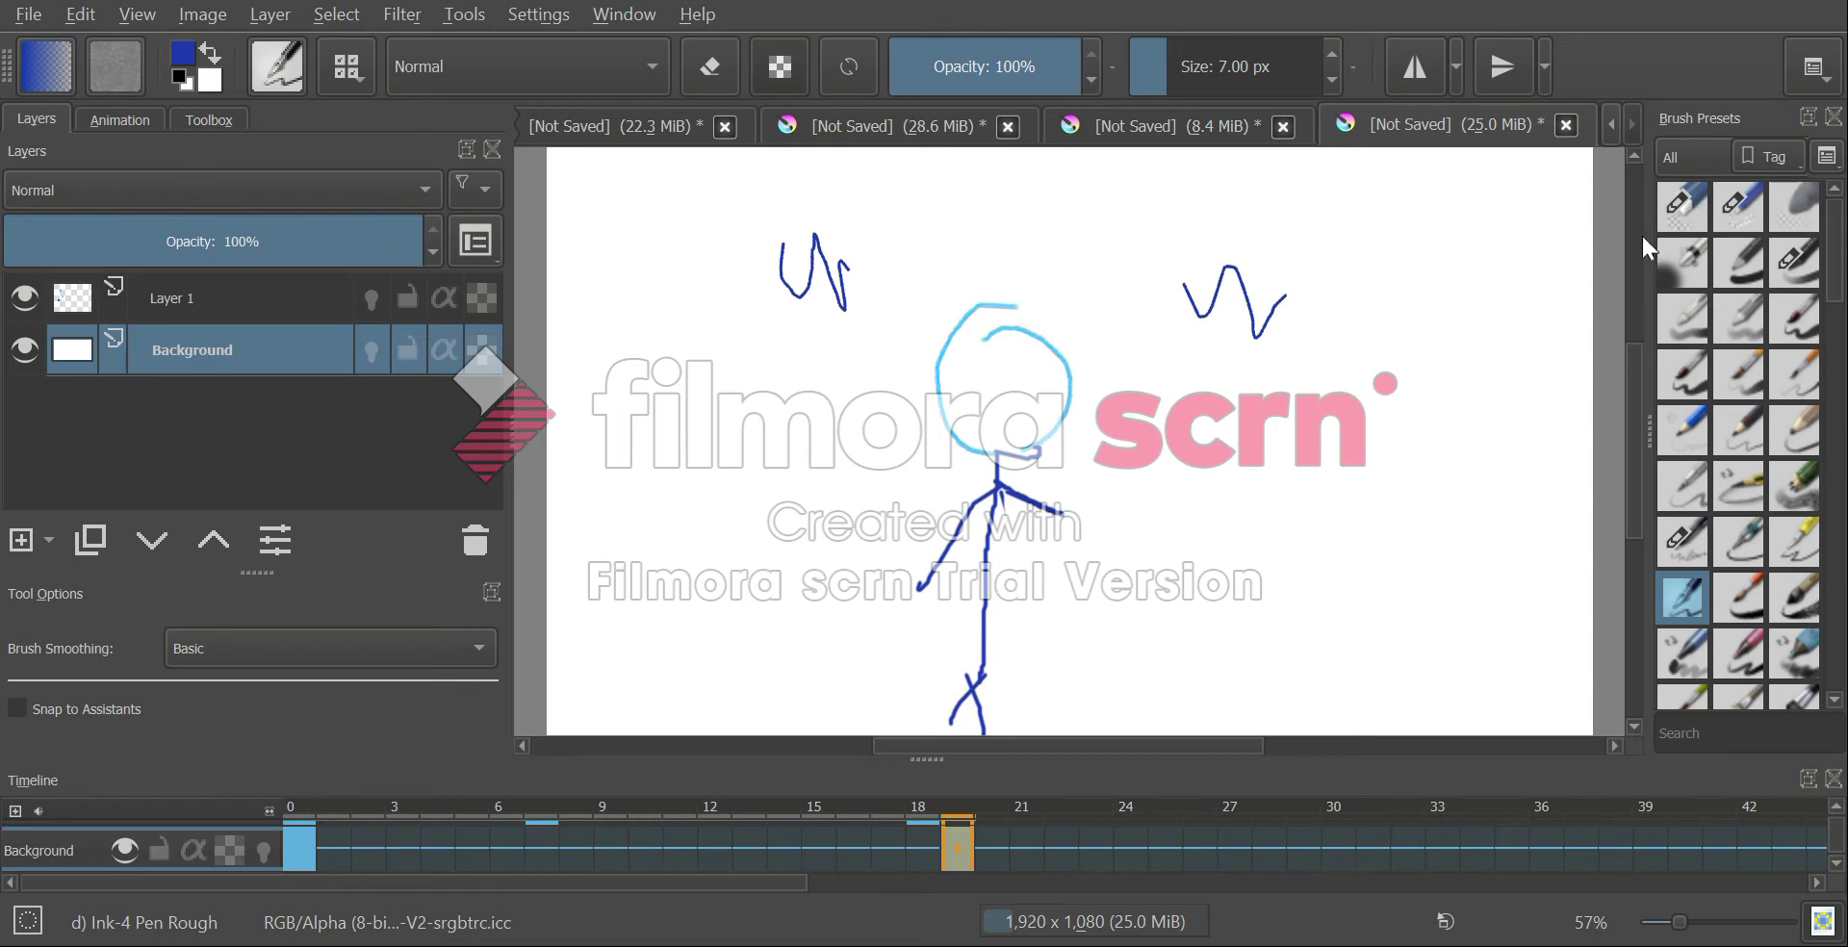
pyautogui.click(1681, 206)
pyautogui.moveTo(1131, 275)
pyautogui.mouseDown()
pyautogui.moveTo(1154, 310)
pyautogui.moveTo(1193, 255)
pyautogui.mouseUp()
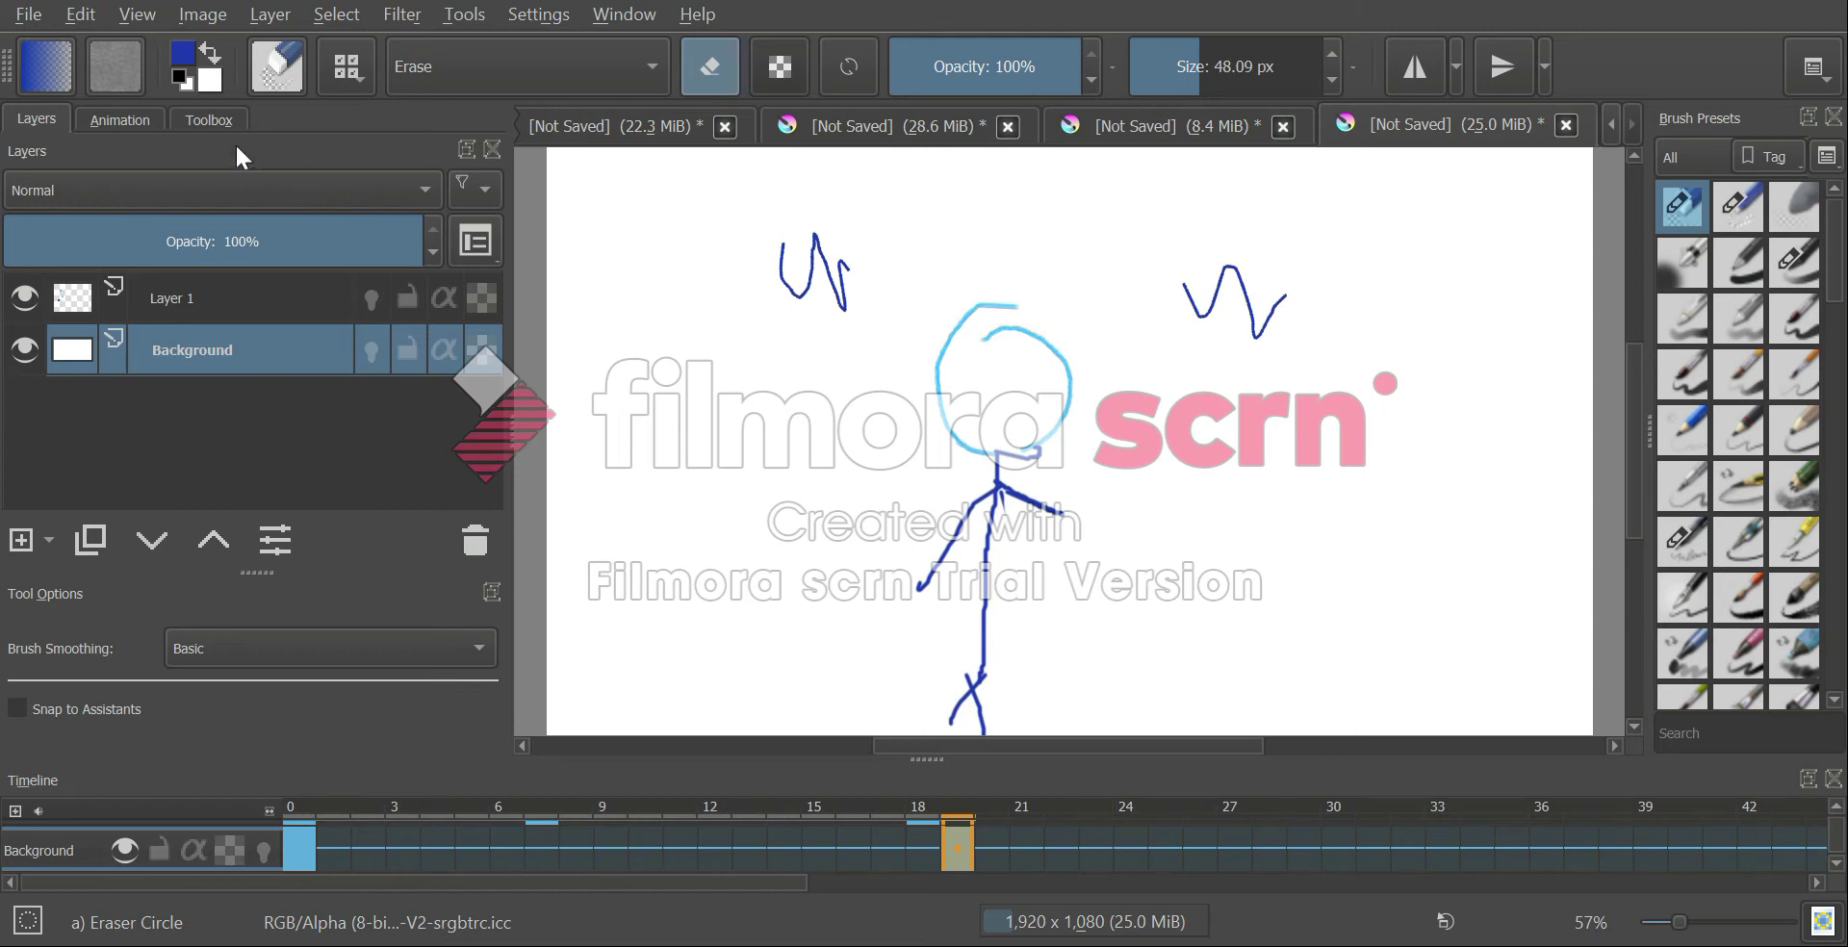
# Return to frame 0 and paint thick strokes on both sides of the figure with the Basic-2 Opacity brush
pyautogui.click(119, 120)
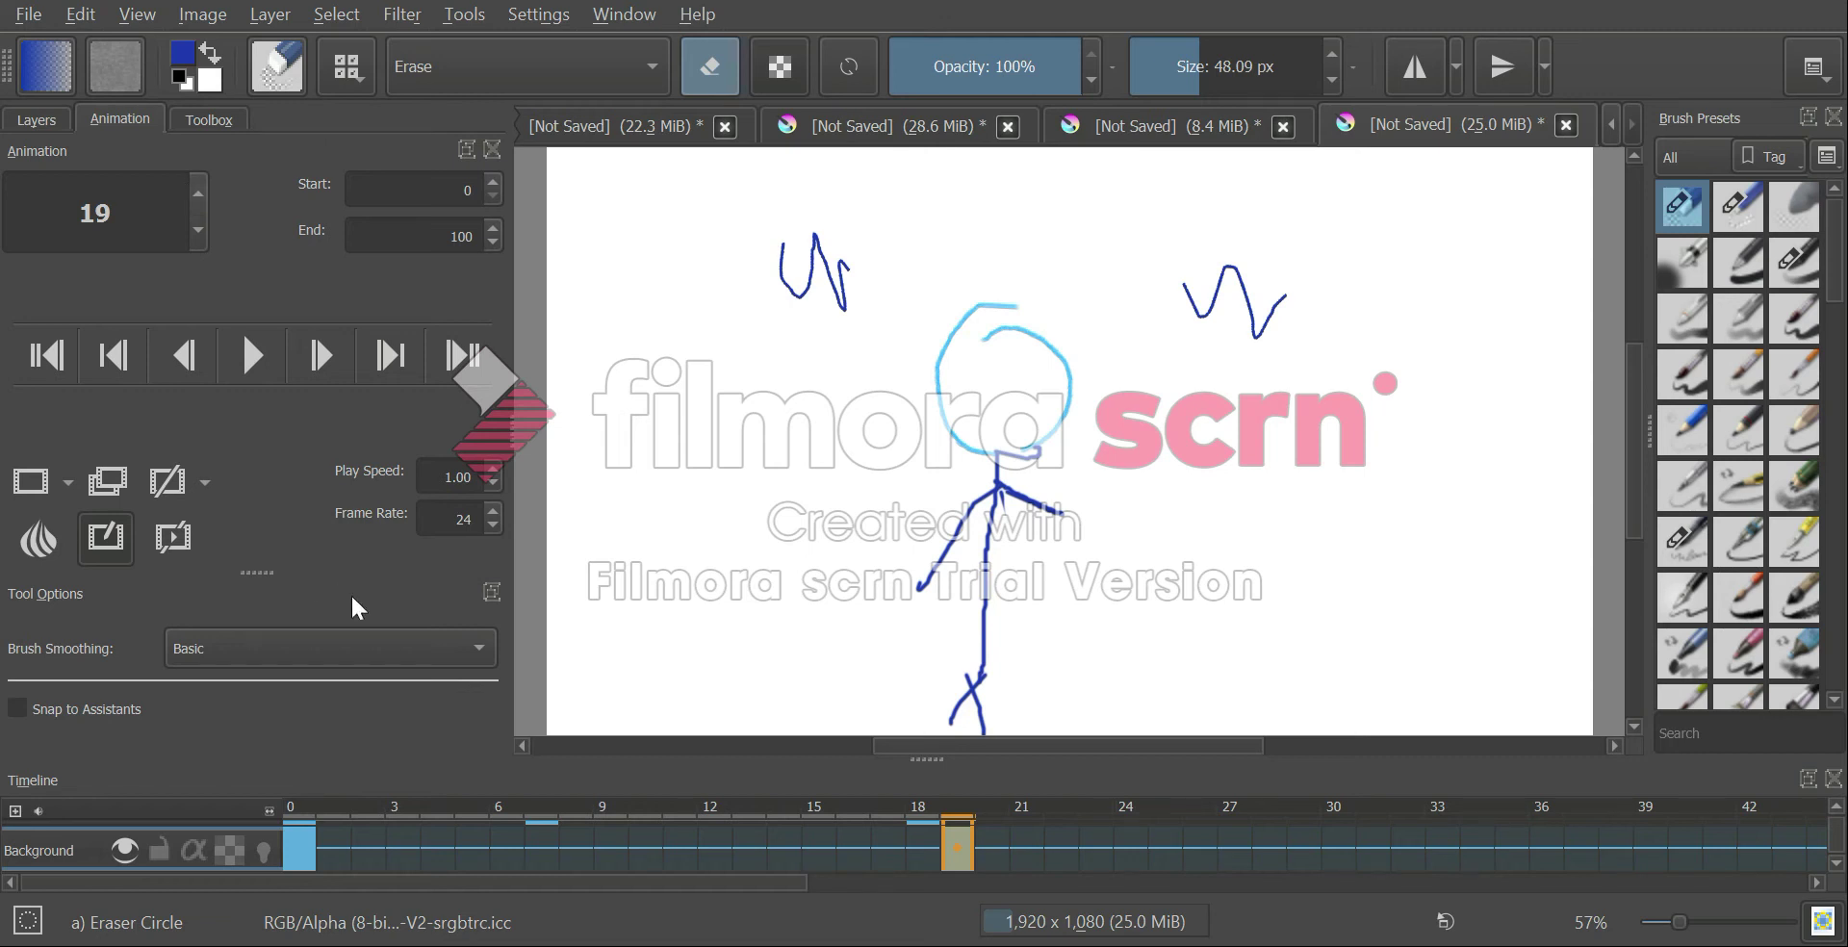
pyautogui.click(296, 847)
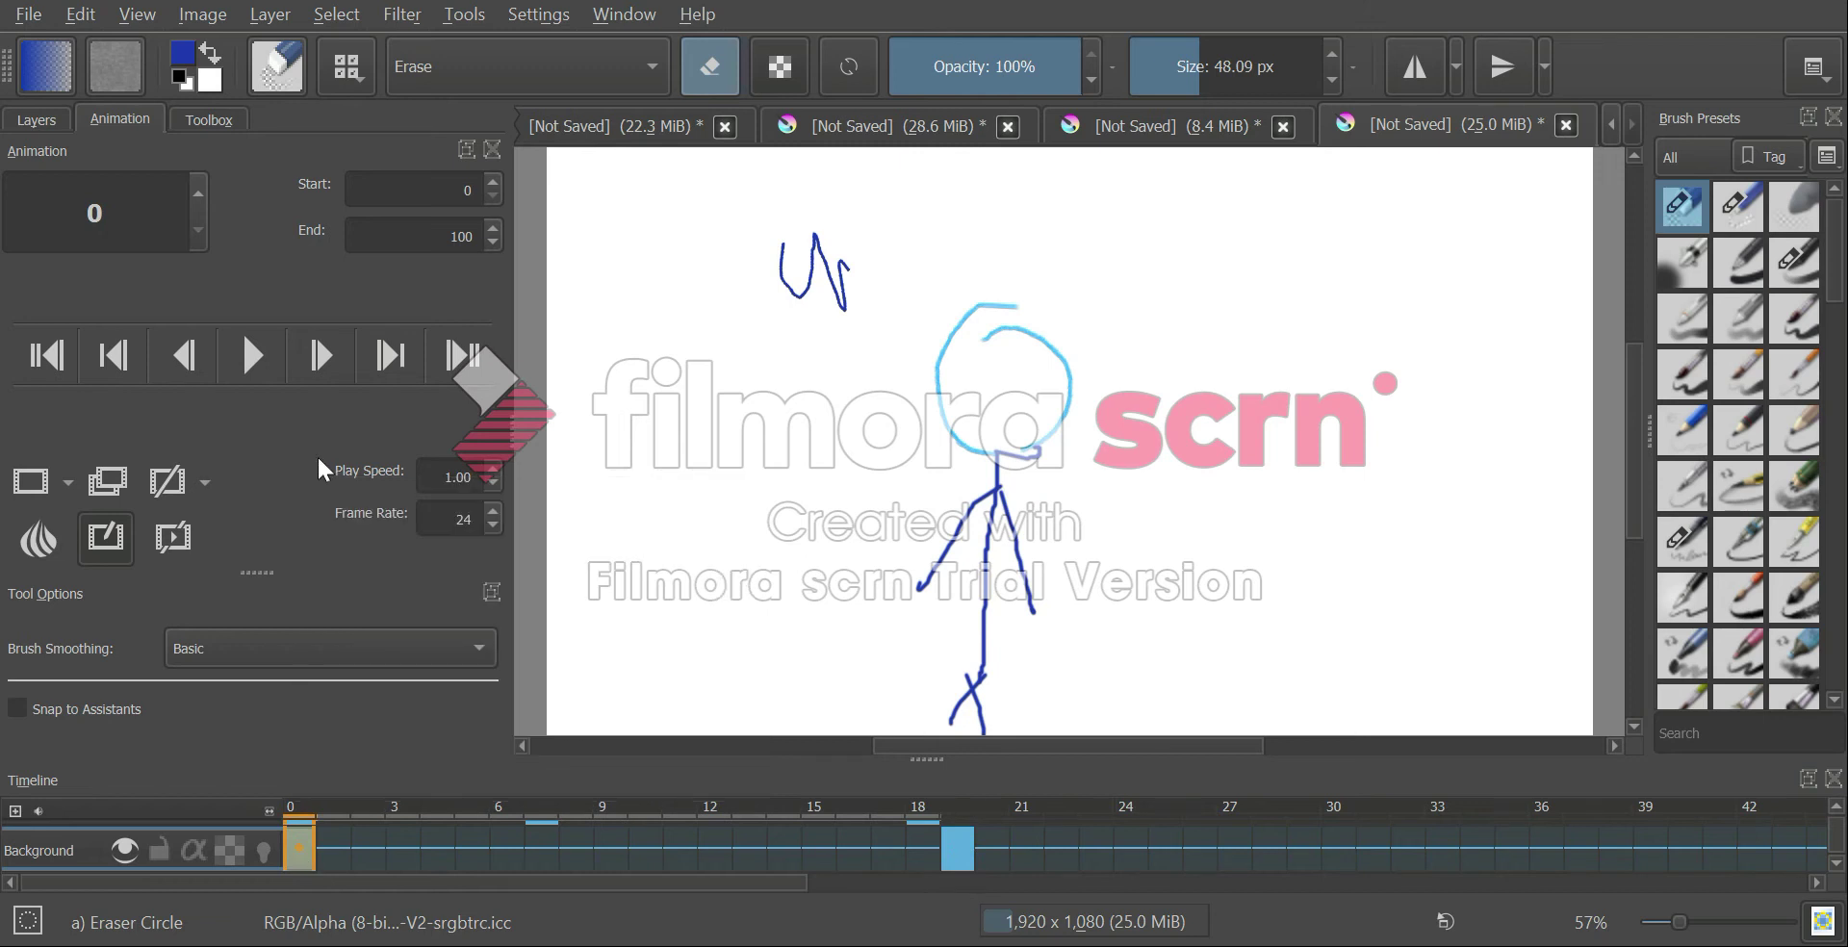
pyautogui.click(216, 120)
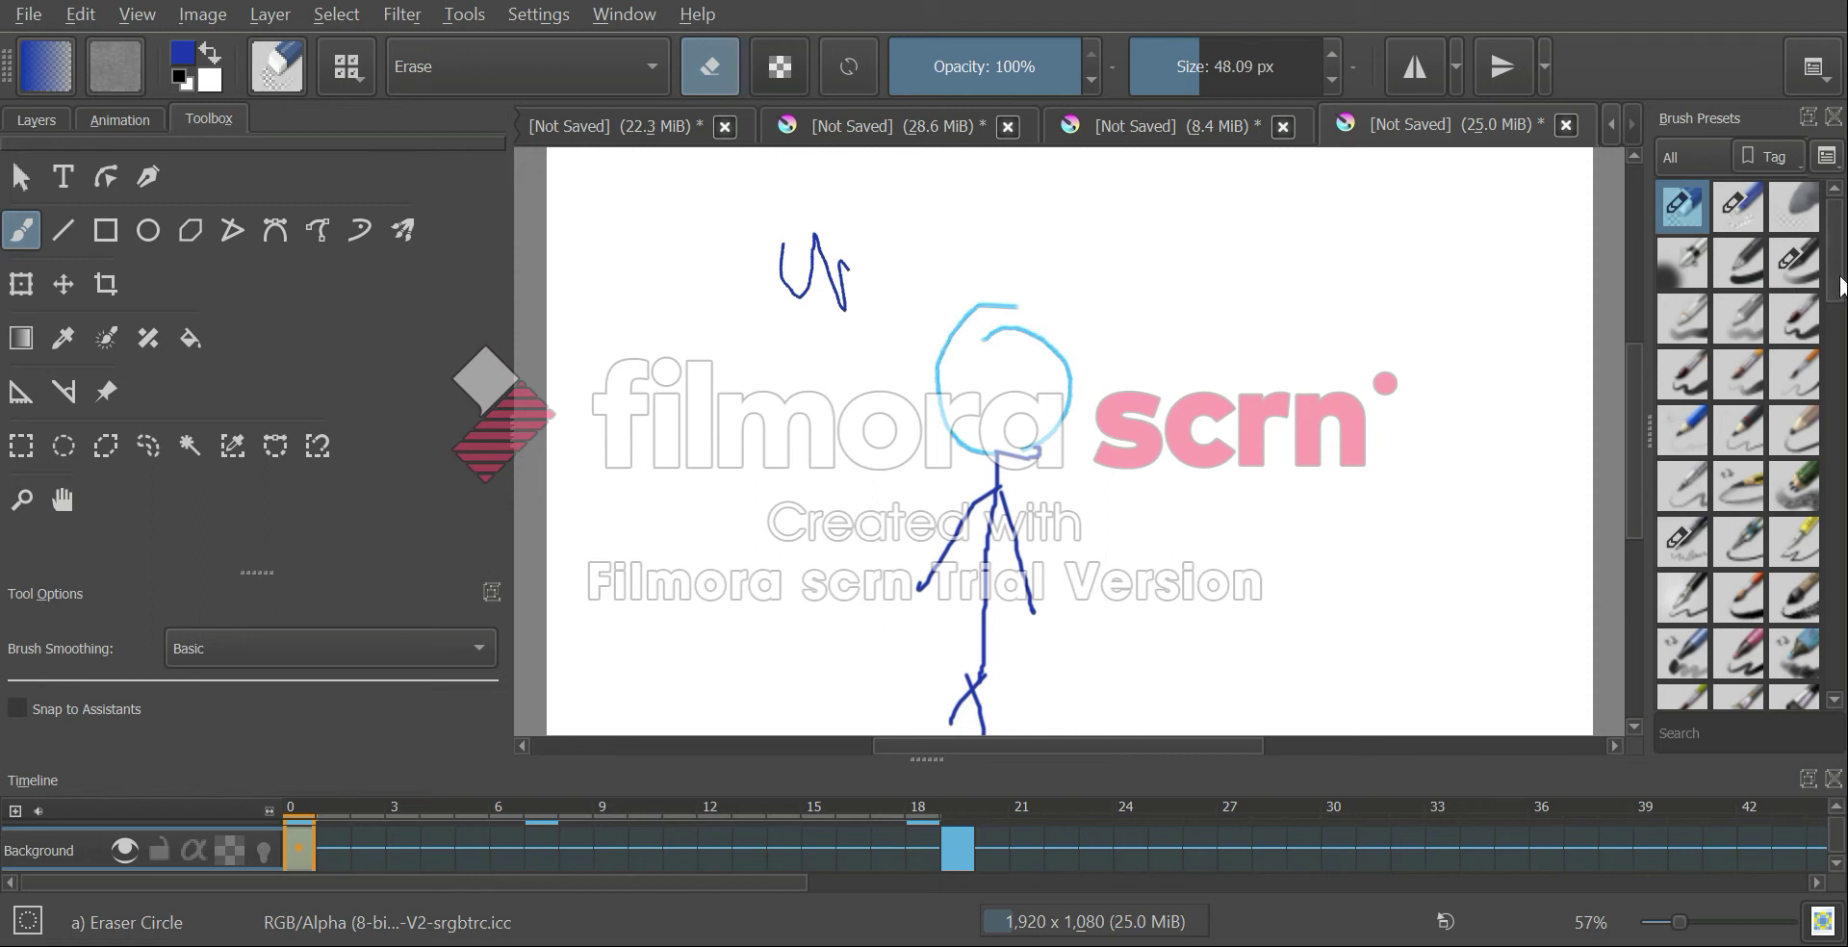
pyautogui.moveTo(1638, 468)
pyautogui.mouseDown()
pyautogui.moveTo(1623, 510)
pyautogui.moveTo(1635, 467)
pyautogui.mouseUp()
pyautogui.click(1776, 257)
pyautogui.moveTo(1187, 342); pyautogui.dragTo(1211, 528)
pyautogui.moveTo(1315, 420); pyautogui.dragTo(1304, 479)
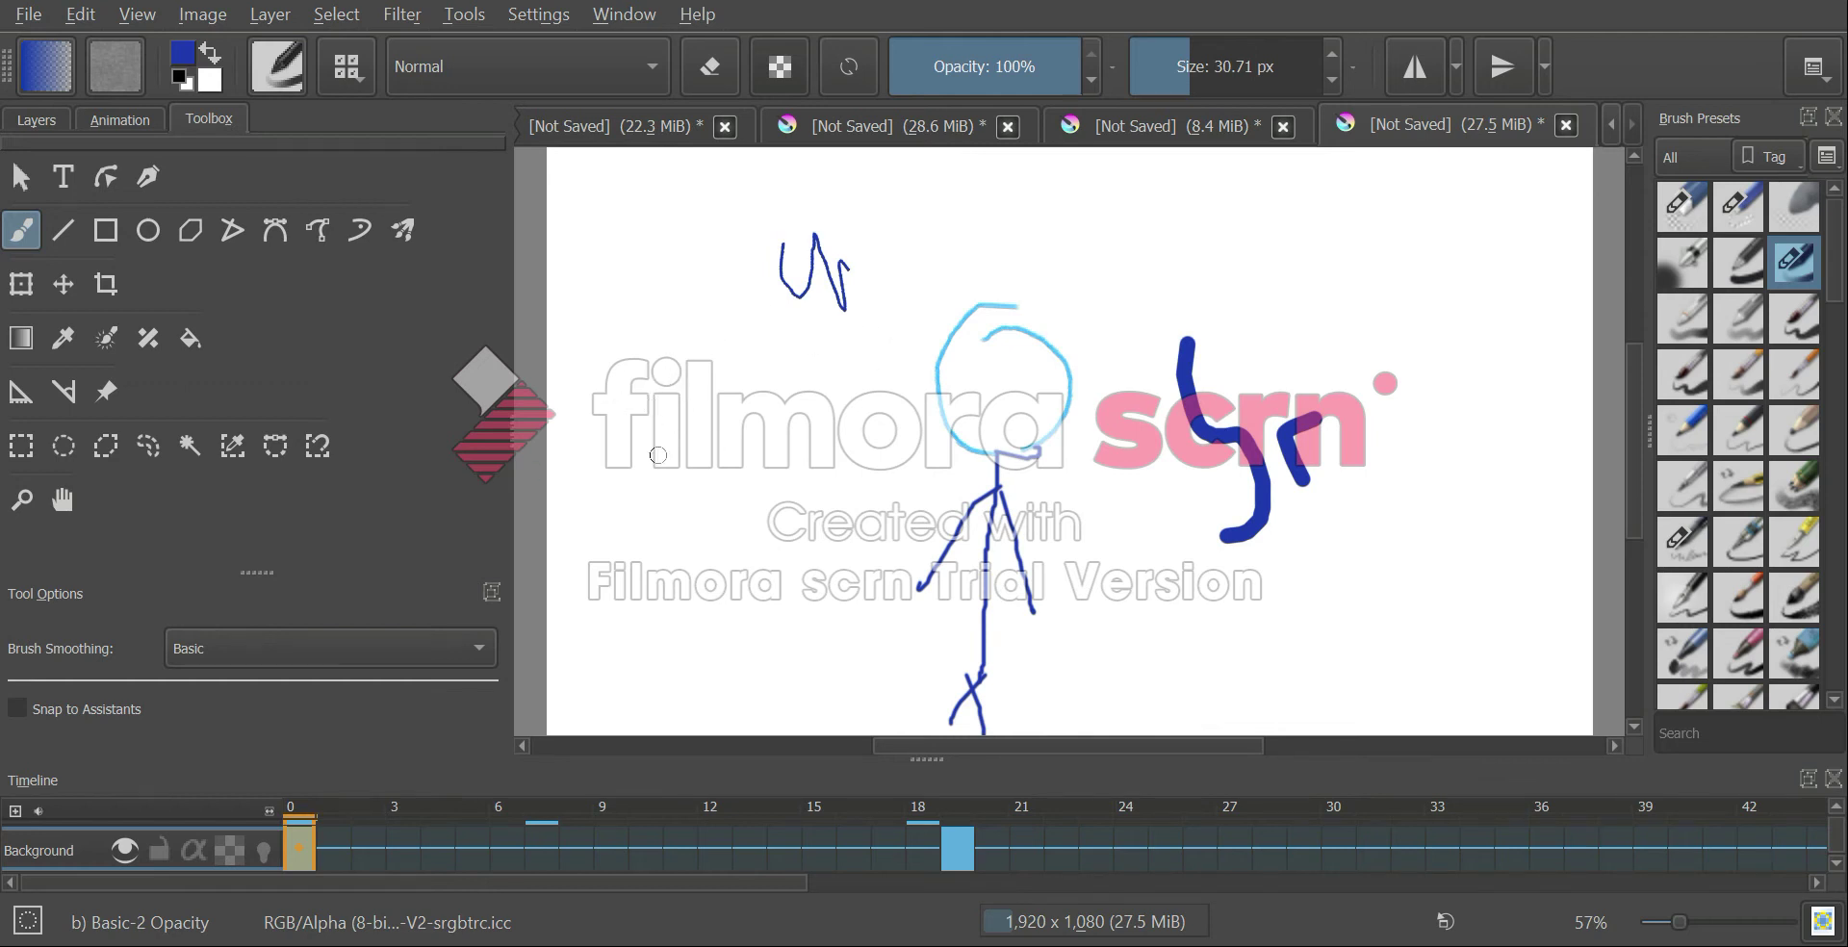
pyautogui.moveTo(727, 430); pyautogui.dragTo(721, 569)
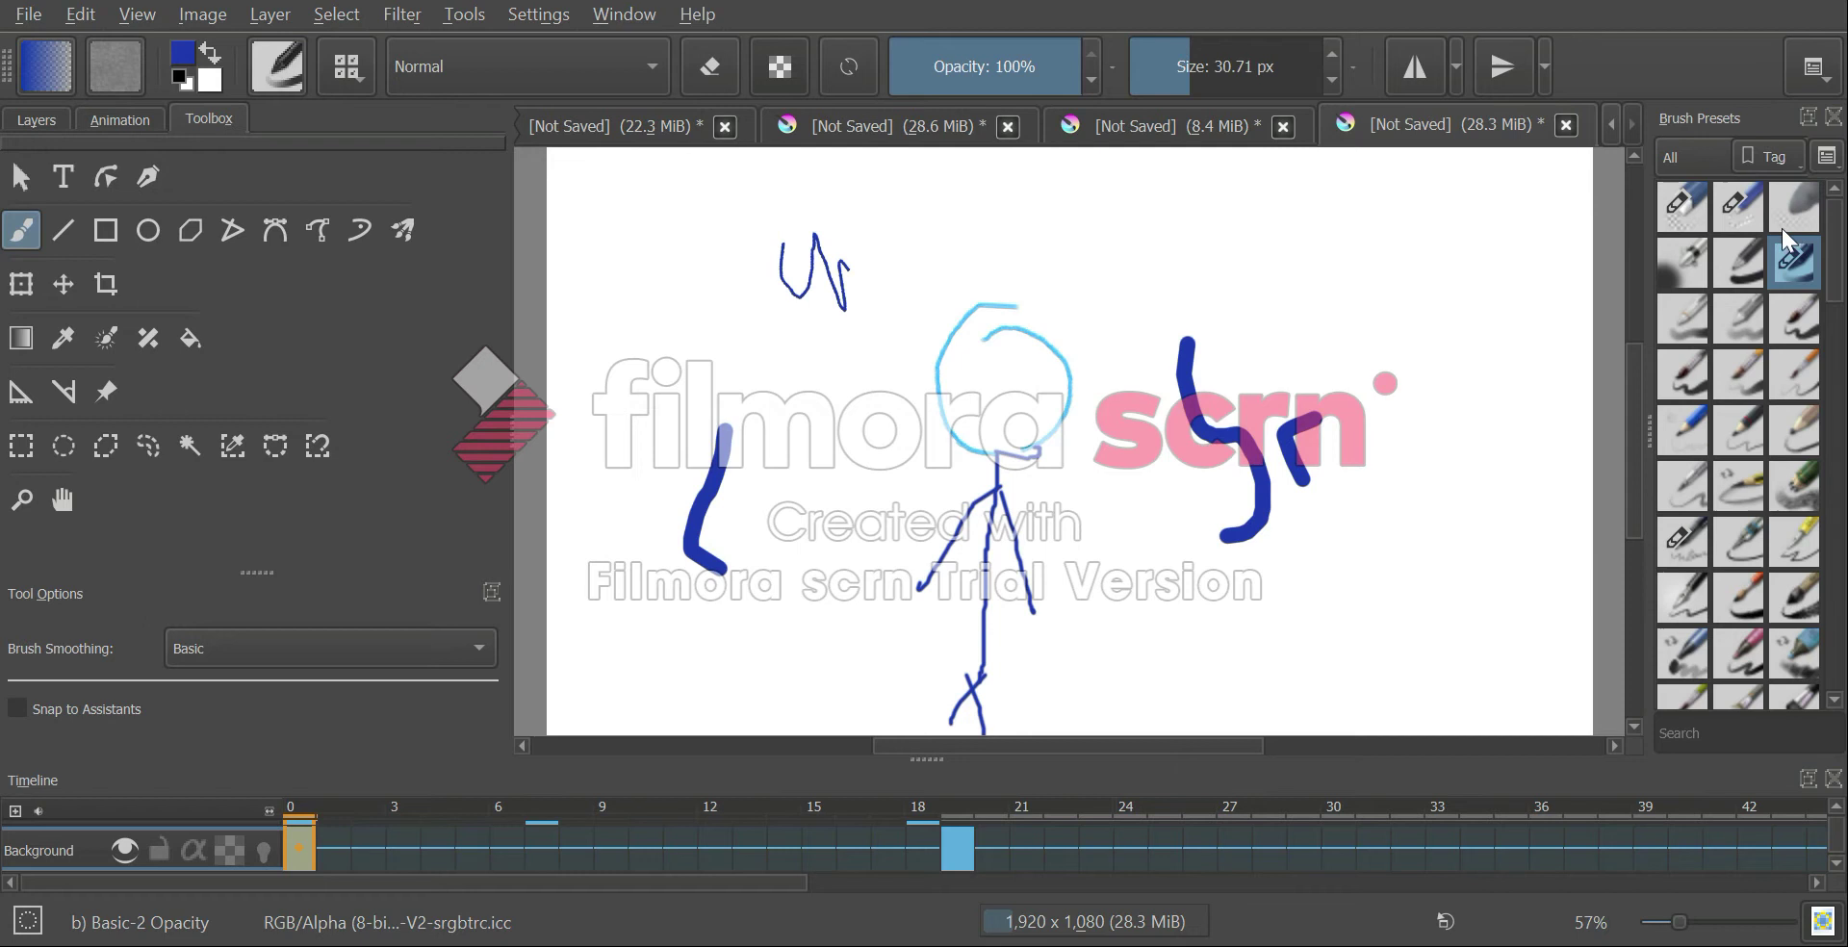
# Paint a thick S-shaped stroke to the upper right of the head with the Basic-1 brush
pyautogui.click(1736, 264)
pyautogui.moveTo(1255, 208); pyautogui.dragTo(1269, 385)
pyautogui.moveTo(1175, 71)
pyautogui.mouseDown()
pyautogui.moveTo(1204, 74)
pyautogui.moveTo(1186, 100)
pyautogui.mouseUp()
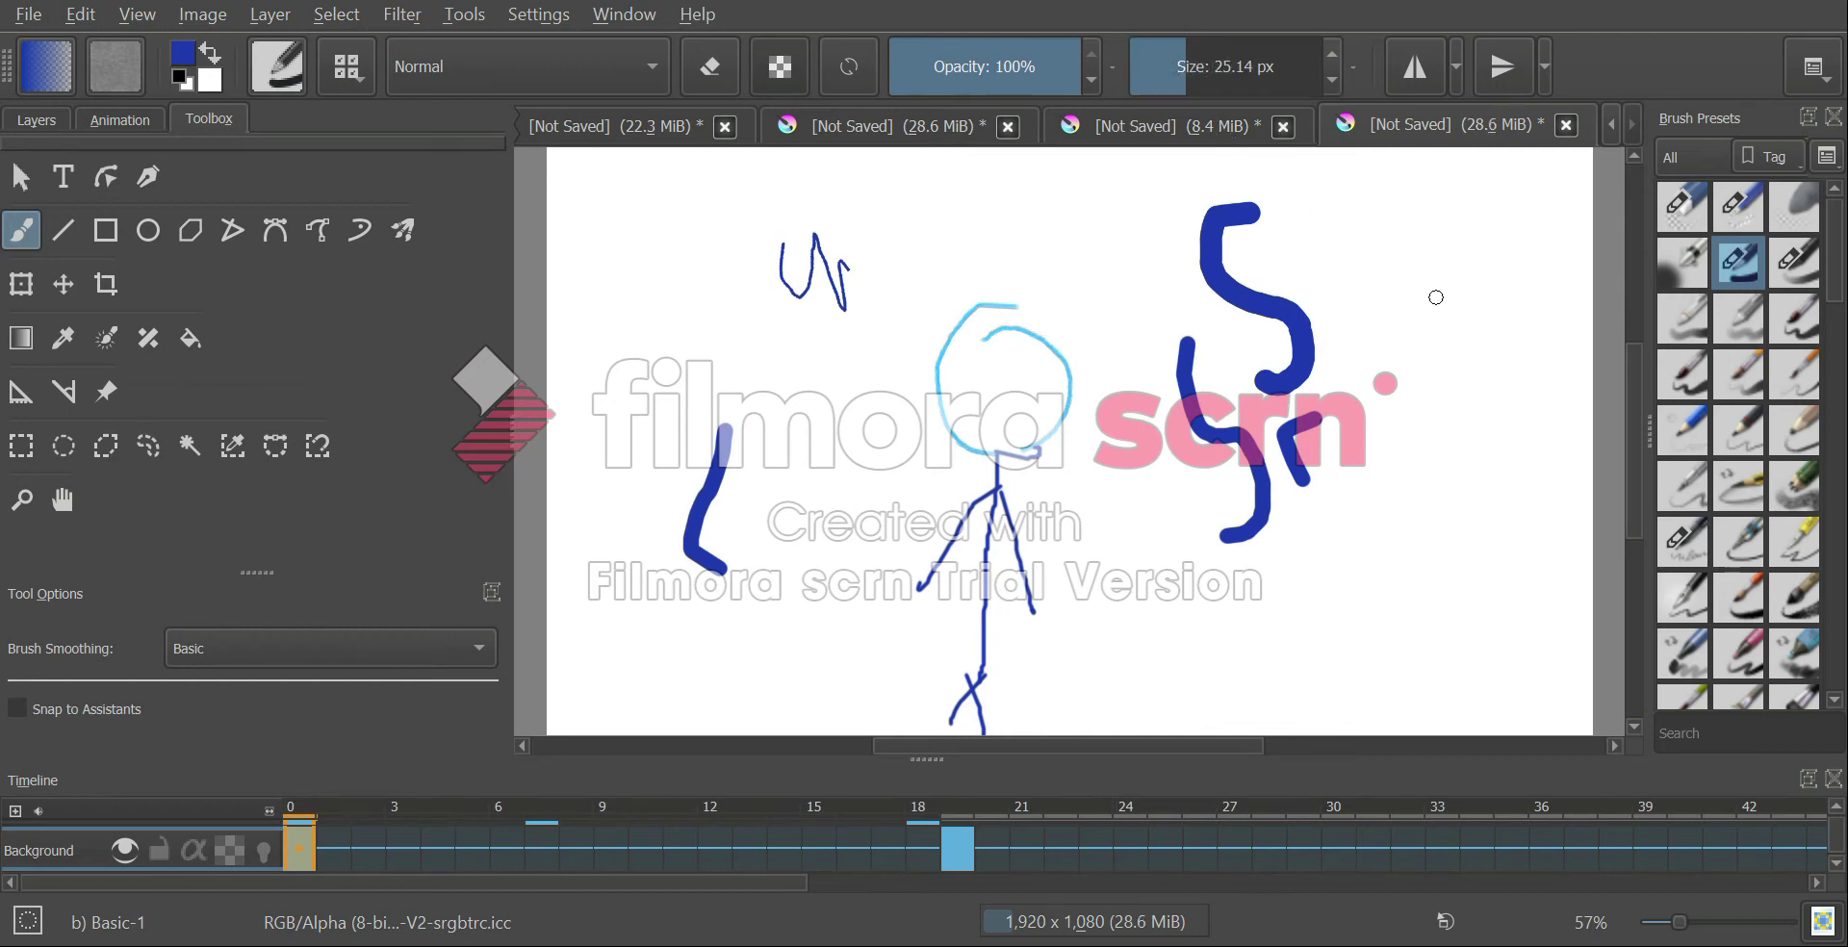
# Draw two loops around the figure with Ink-1 Precision and one loop at the far right with Pencil-1 Hard
pyautogui.click(1682, 541)
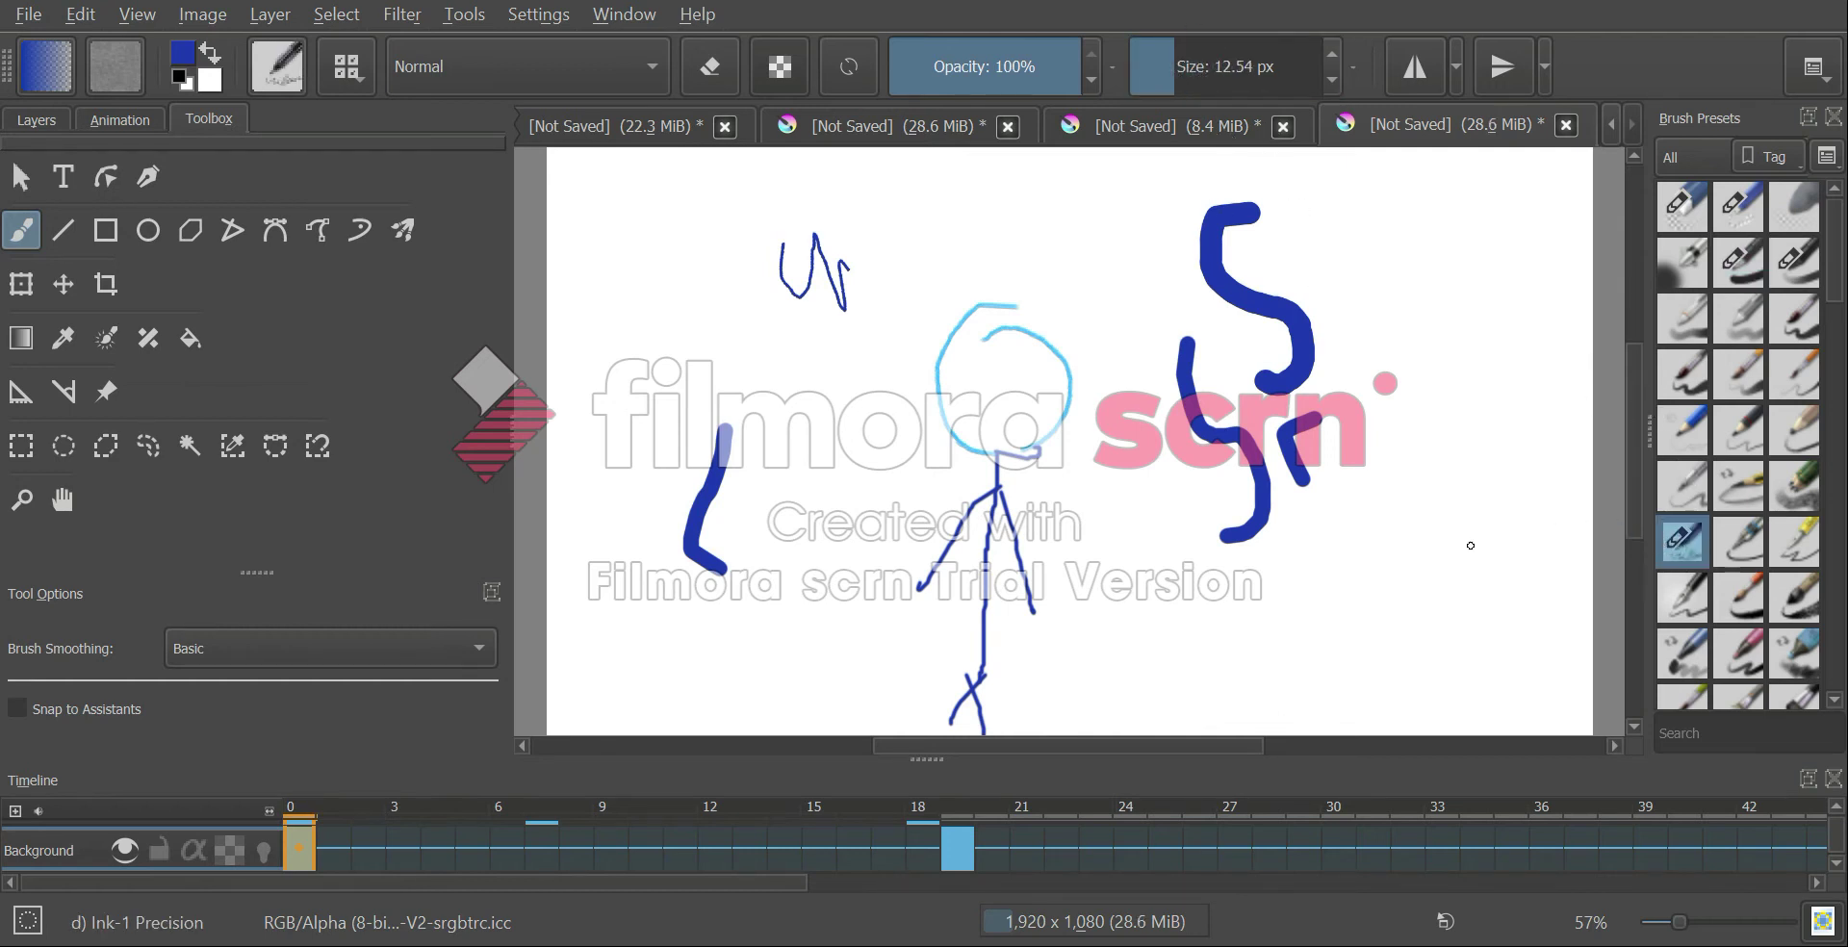
pyautogui.moveTo(1031, 270)
pyautogui.mouseDown()
pyautogui.moveTo(1075, 277)
pyautogui.moveTo(1022, 281)
pyautogui.mouseUp()
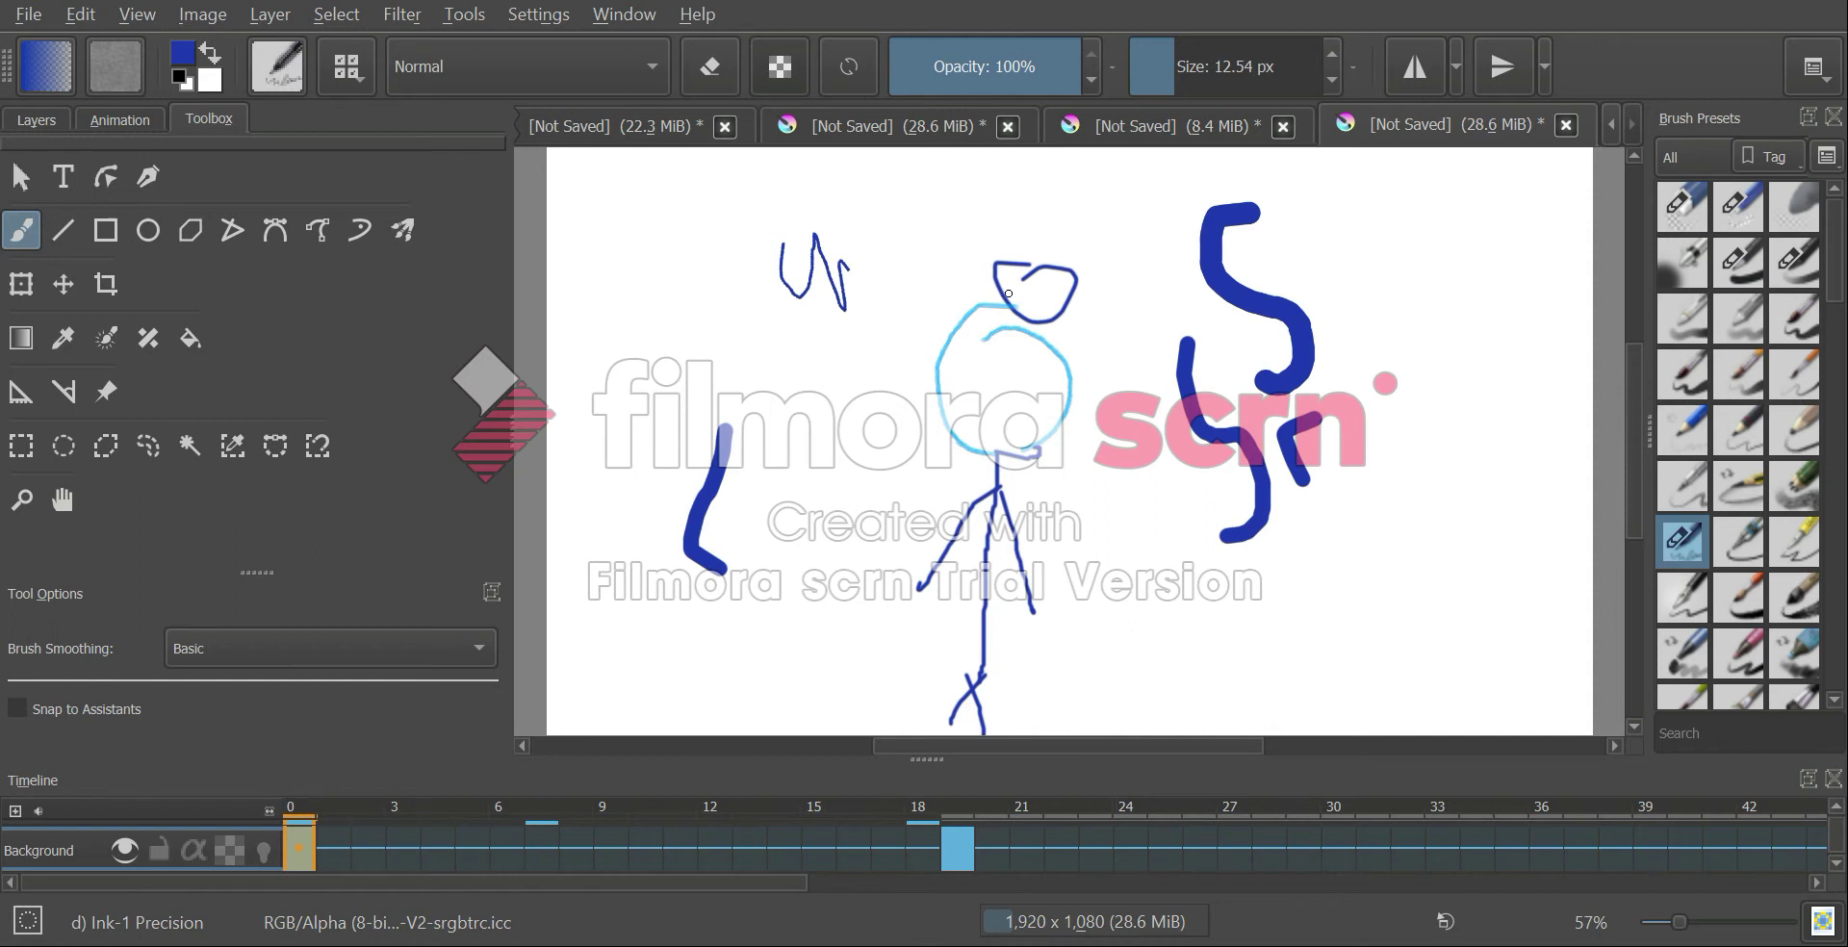
pyautogui.moveTo(1131, 498)
pyautogui.mouseDown()
pyautogui.moveTo(1096, 561)
pyautogui.moveTo(1144, 525)
pyautogui.mouseUp()
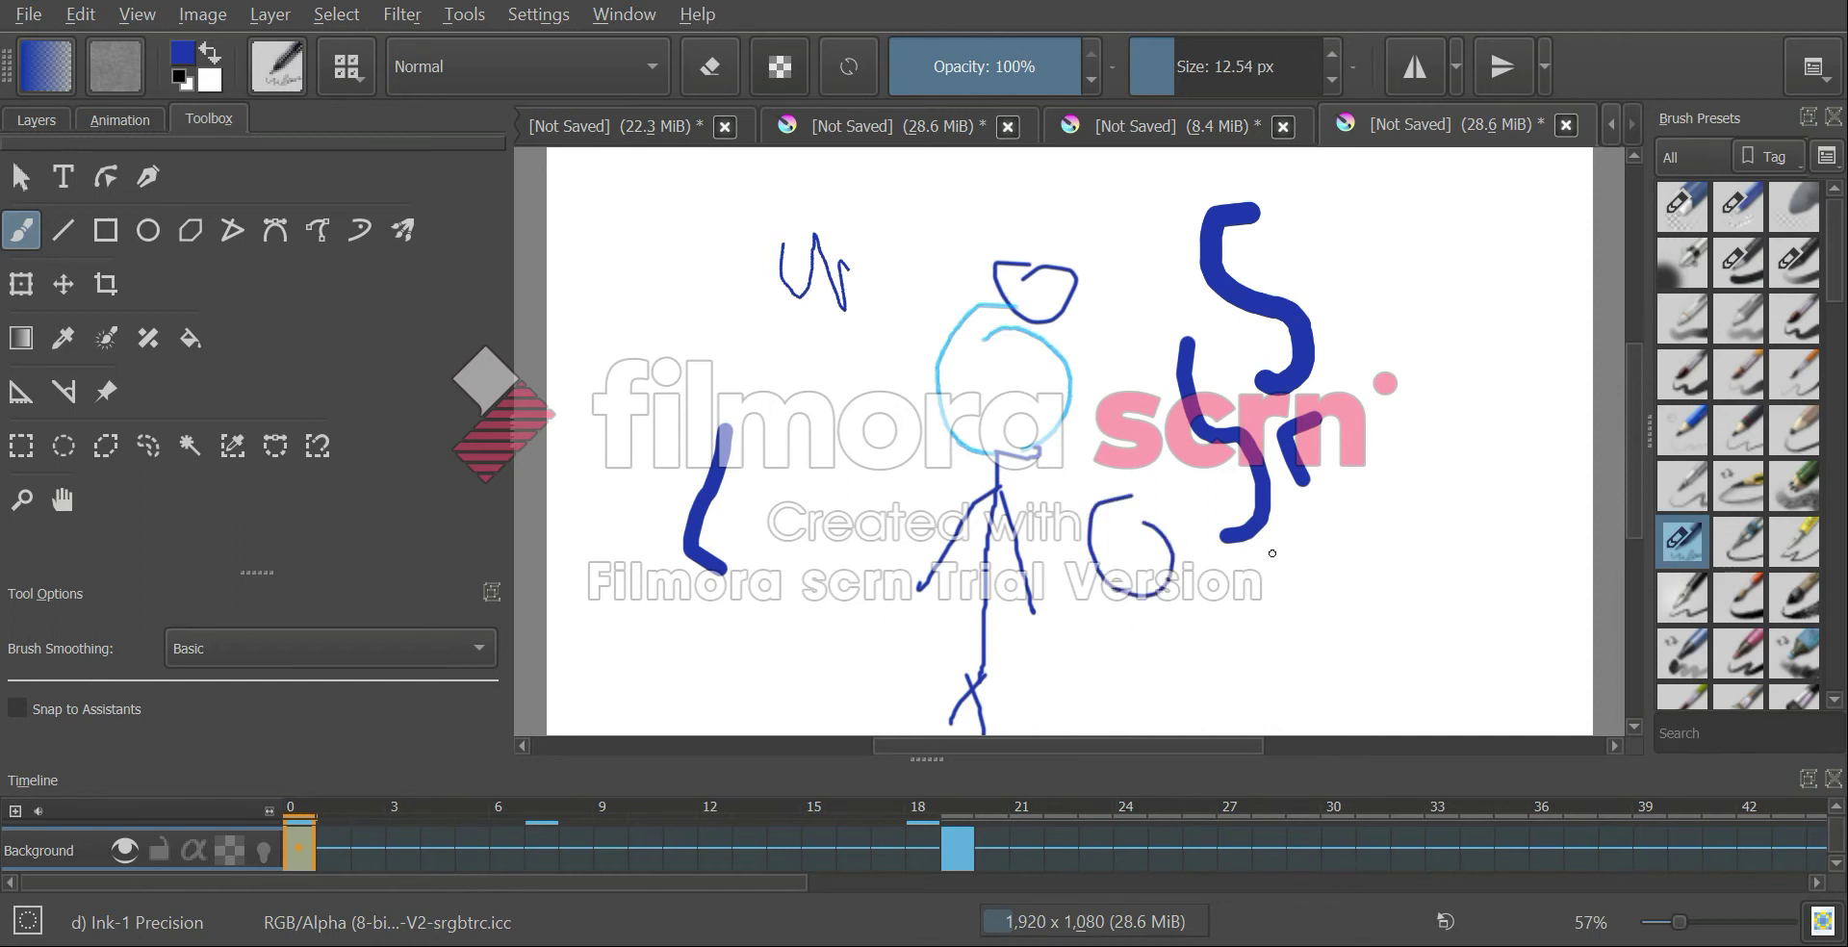
pyautogui.click(1682, 428)
pyautogui.moveTo(1408, 501)
pyautogui.mouseDown()
pyautogui.moveTo(1443, 585)
pyautogui.moveTo(1388, 531)
pyautogui.mouseUp()
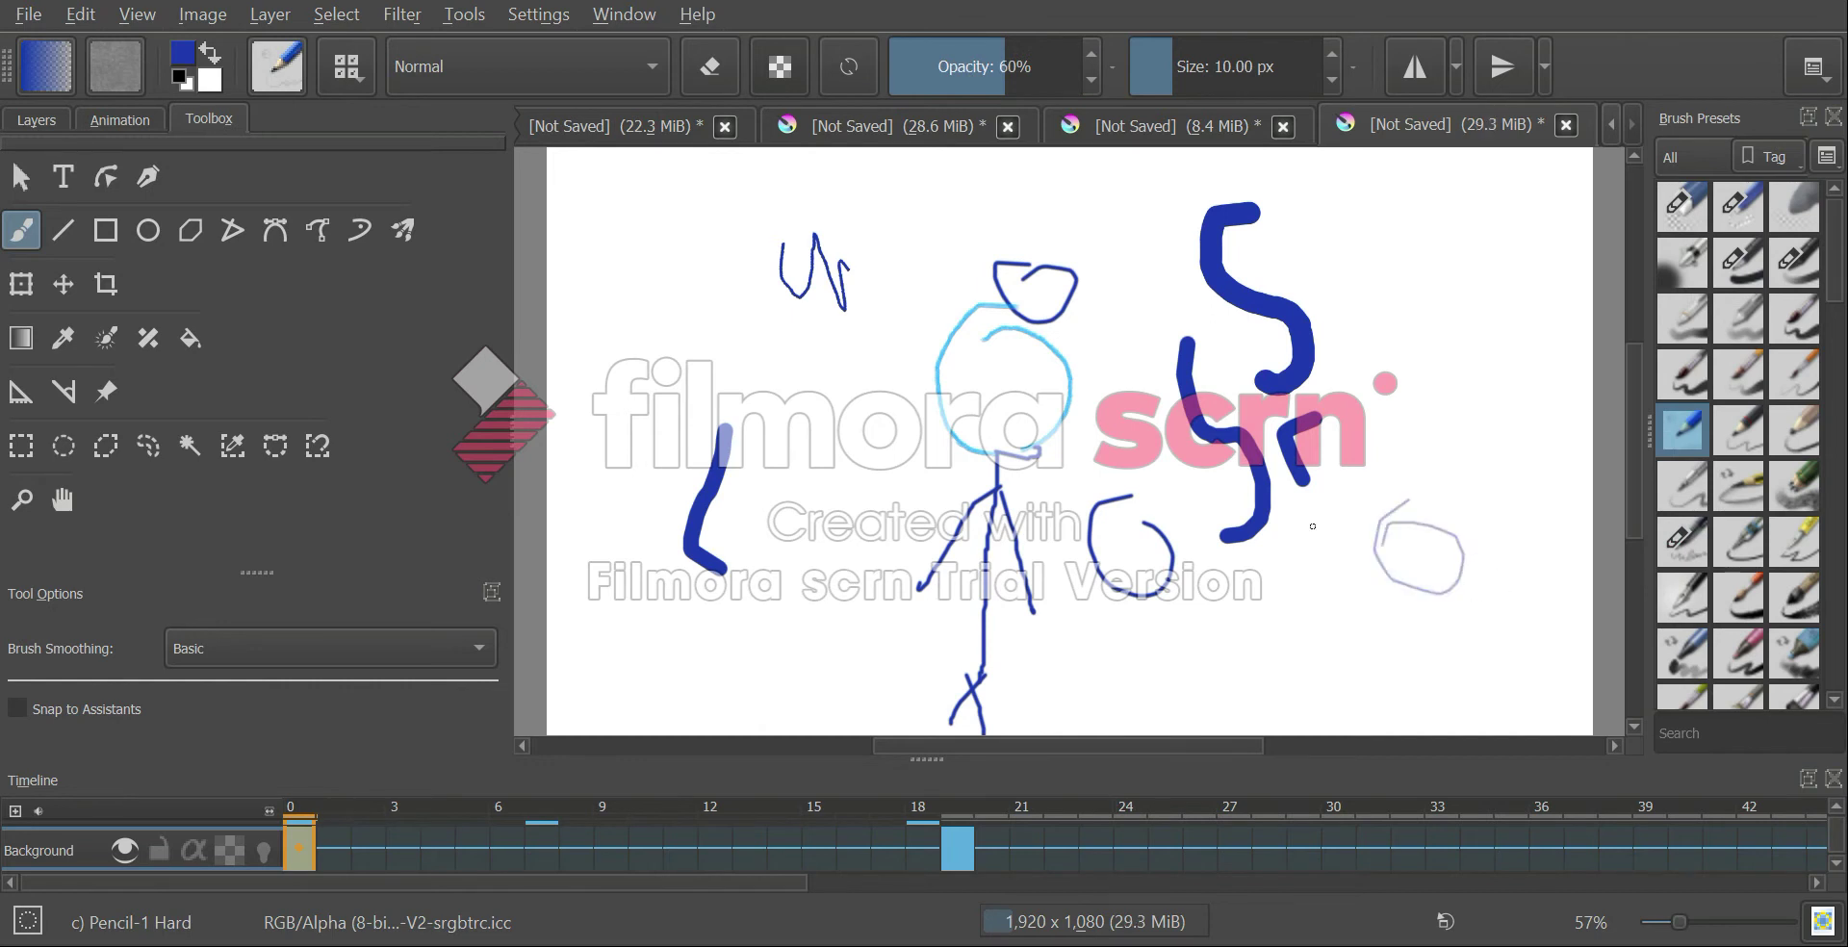
# Undo all the brush test strokes and the added frame 19 on the Background layer
pyautogui.hotkey('ctrl', 'z')
pyautogui.hotkey('ctrl', 'z')
pyautogui.hotkey('ctrl', 'z')
pyautogui.hotkey('ctrl', 'z')
pyautogui.hotkey('ctrl', 'z')
pyautogui.hotkey('ctrl', 'z')
pyautogui.hotkey('ctrl', 'z')
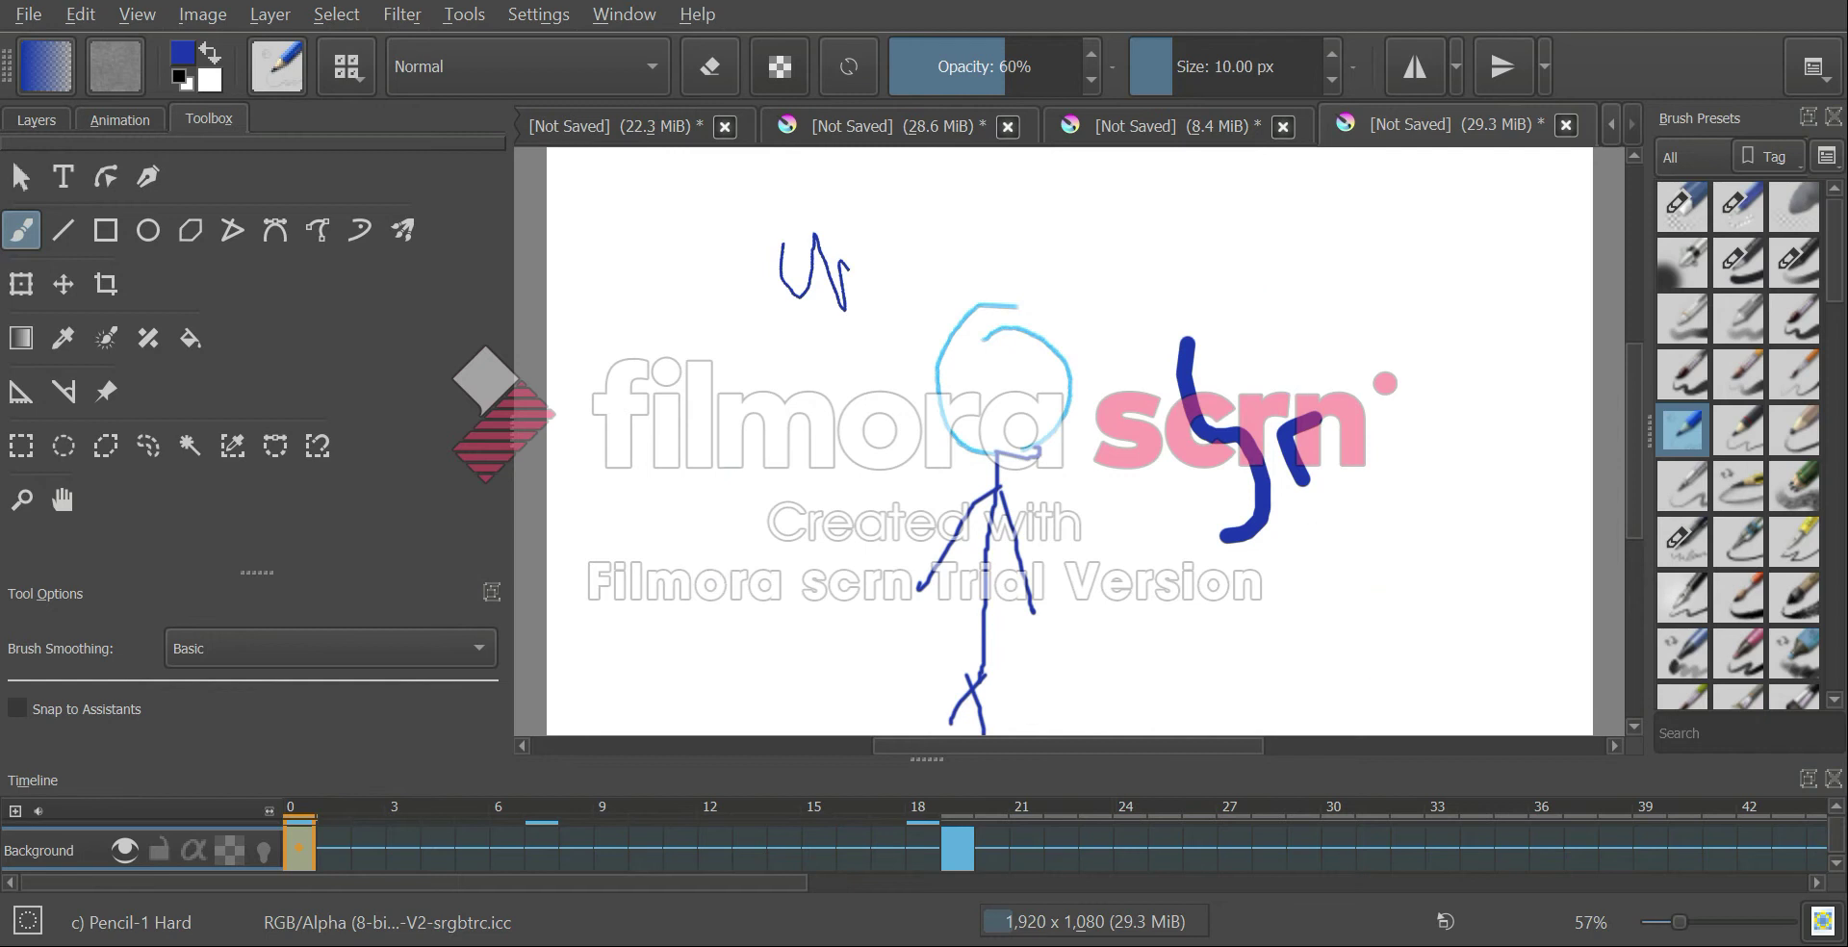
pyautogui.hotkey('ctrl', 'z')
pyautogui.hotkey('ctrl', 'z')
pyautogui.hotkey('ctrl', 'z')
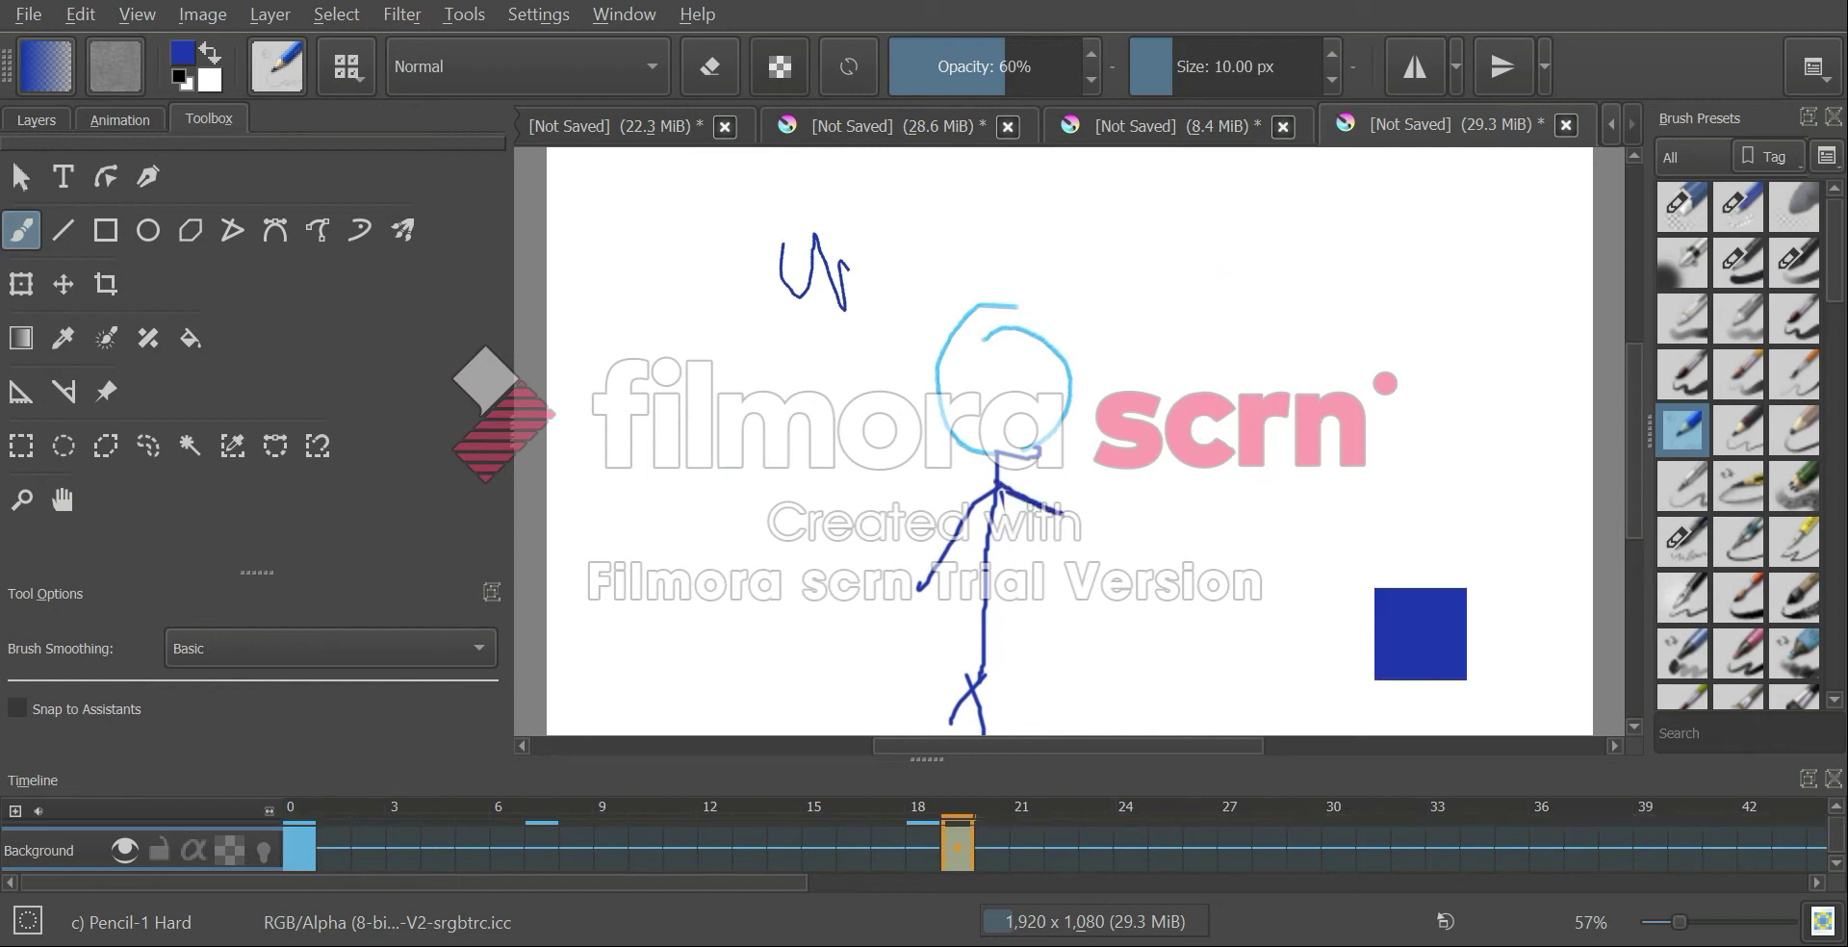
pyautogui.hotkey('ctrl', 'z')
pyautogui.hotkey('ctrl', 'z')
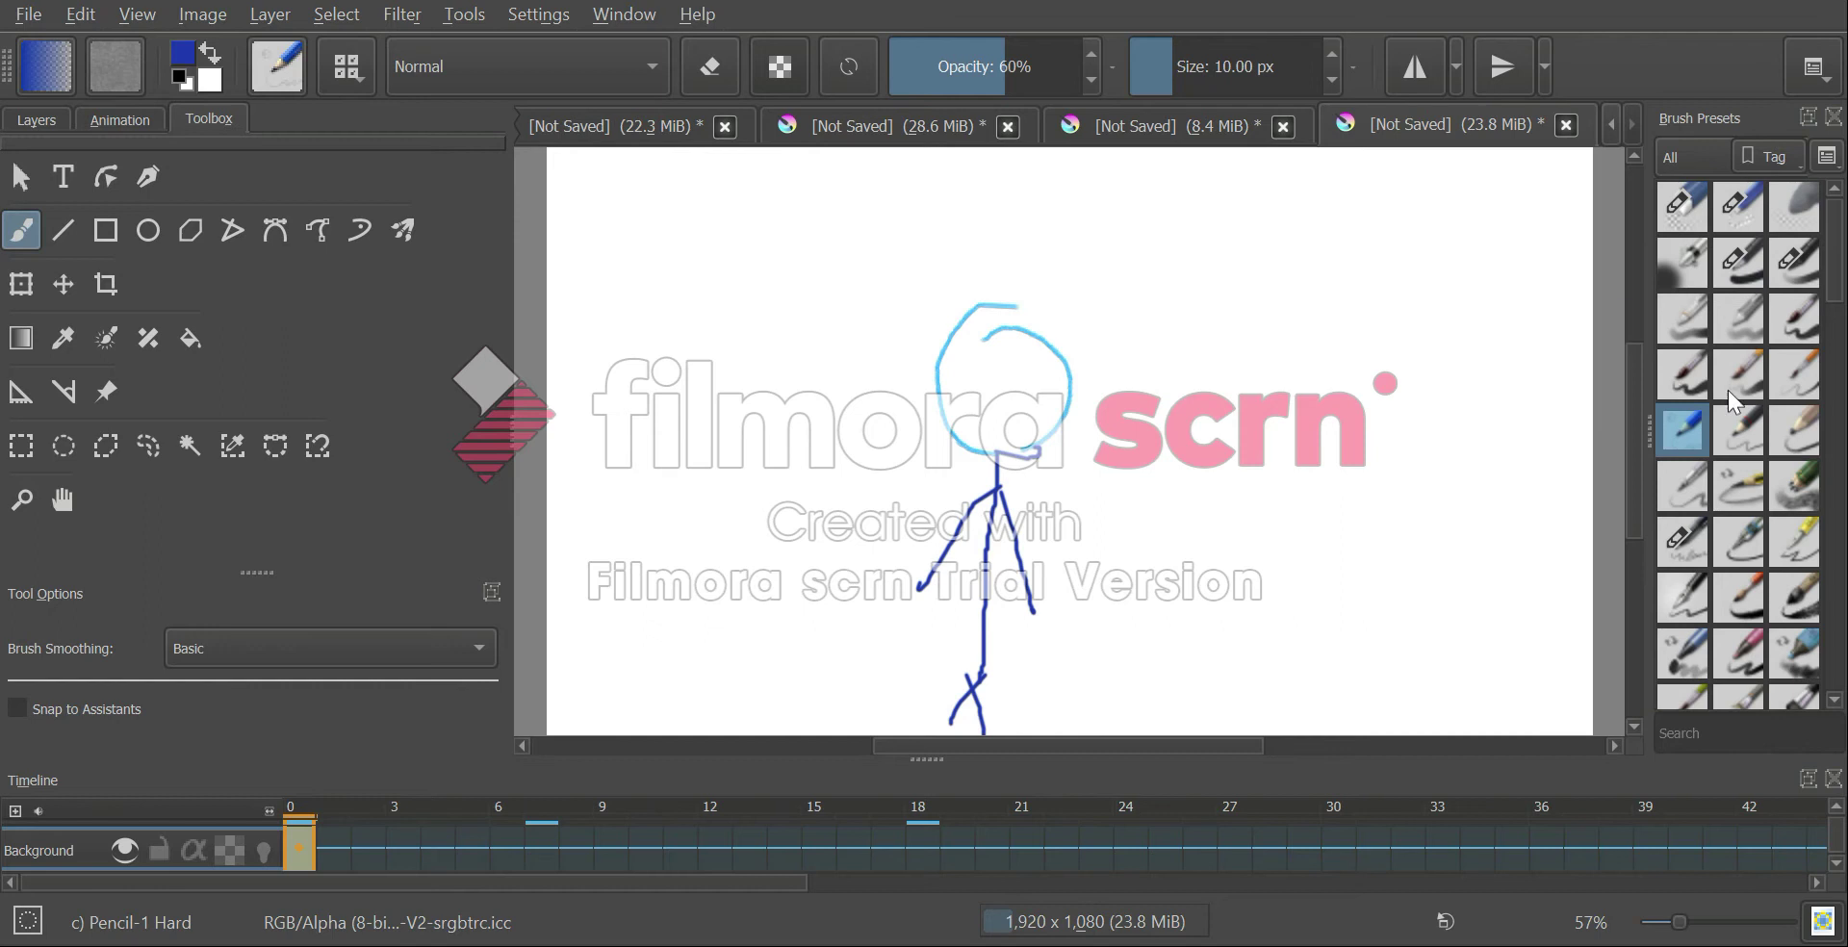
# Draw one test stroke each with the Quick Shade pencil and Pencil-5 Tilted to the right of the figure
pyautogui.click(1796, 495)
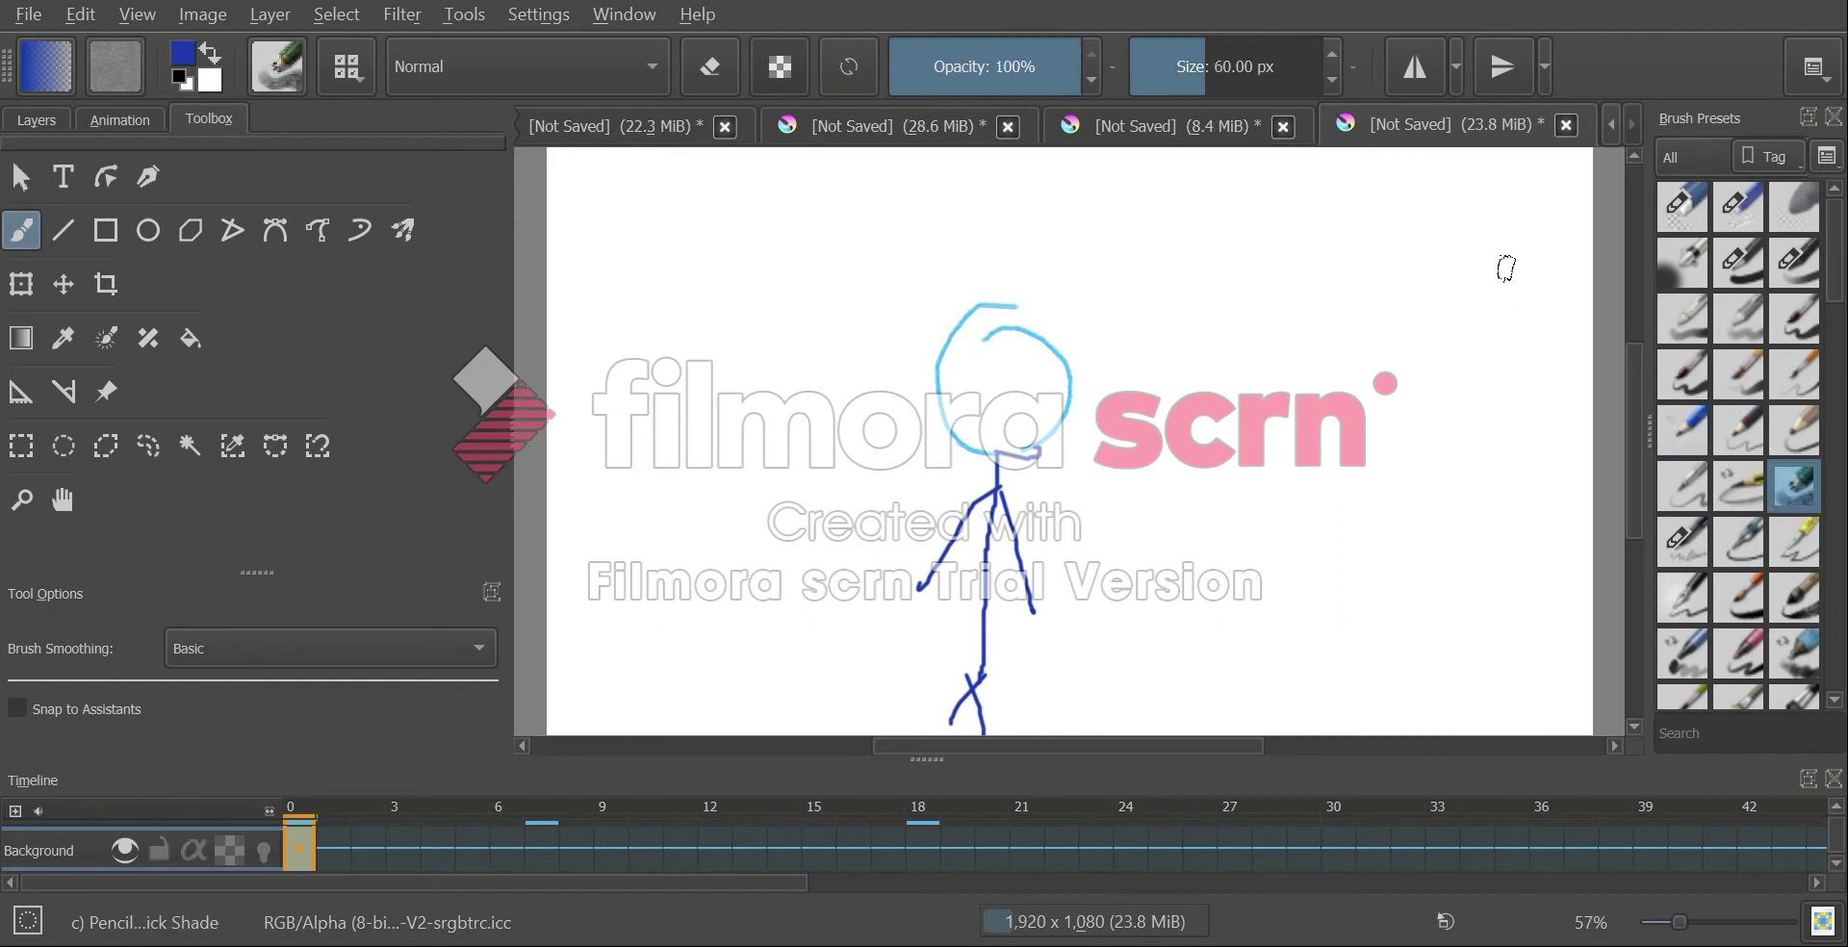
pyautogui.moveTo(1507, 262); pyautogui.dragTo(1467, 429)
pyautogui.click(1715, 489)
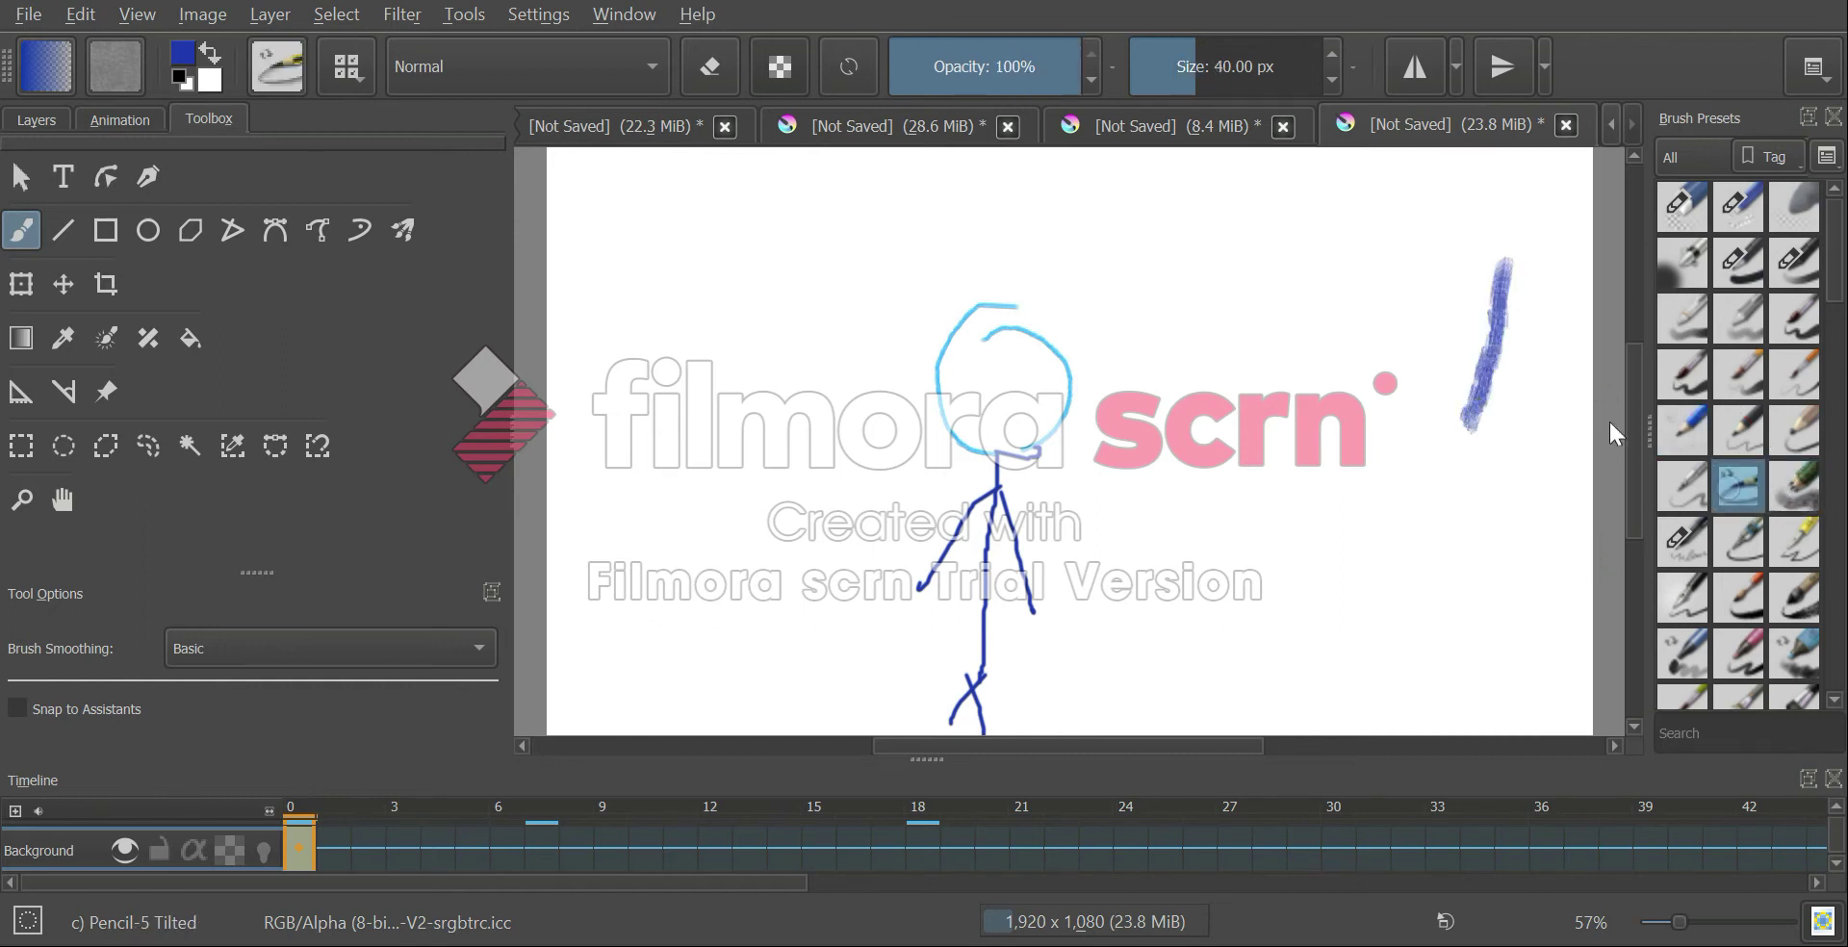
pyautogui.moveTo(1415, 256); pyautogui.dragTo(1368, 392)
# Draw a Pencil-4 Soft stroke right of the head, erase over it with Eraser Soft, and undo both
pyautogui.click(1682, 489)
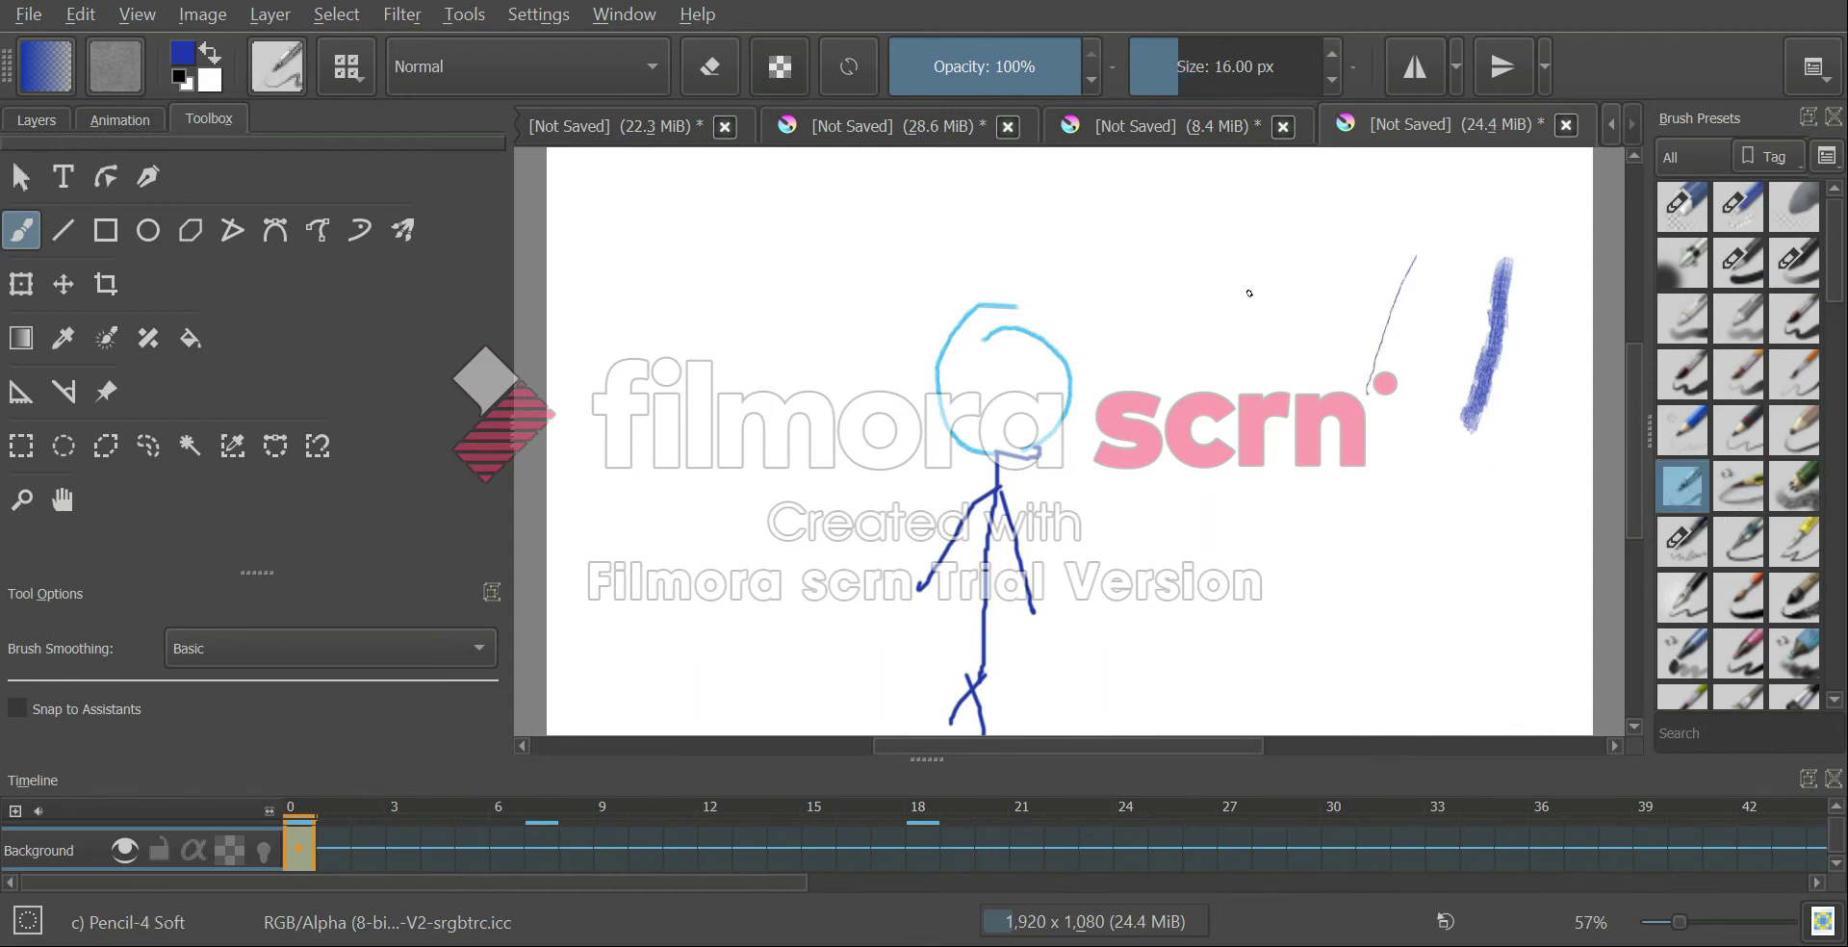
pyautogui.moveTo(1265, 258); pyautogui.dragTo(1217, 370)
pyautogui.click(1775, 215)
pyautogui.moveTo(1233, 306); pyautogui.dragTo(1225, 336)
pyautogui.hotkey('ctrl', 'z')
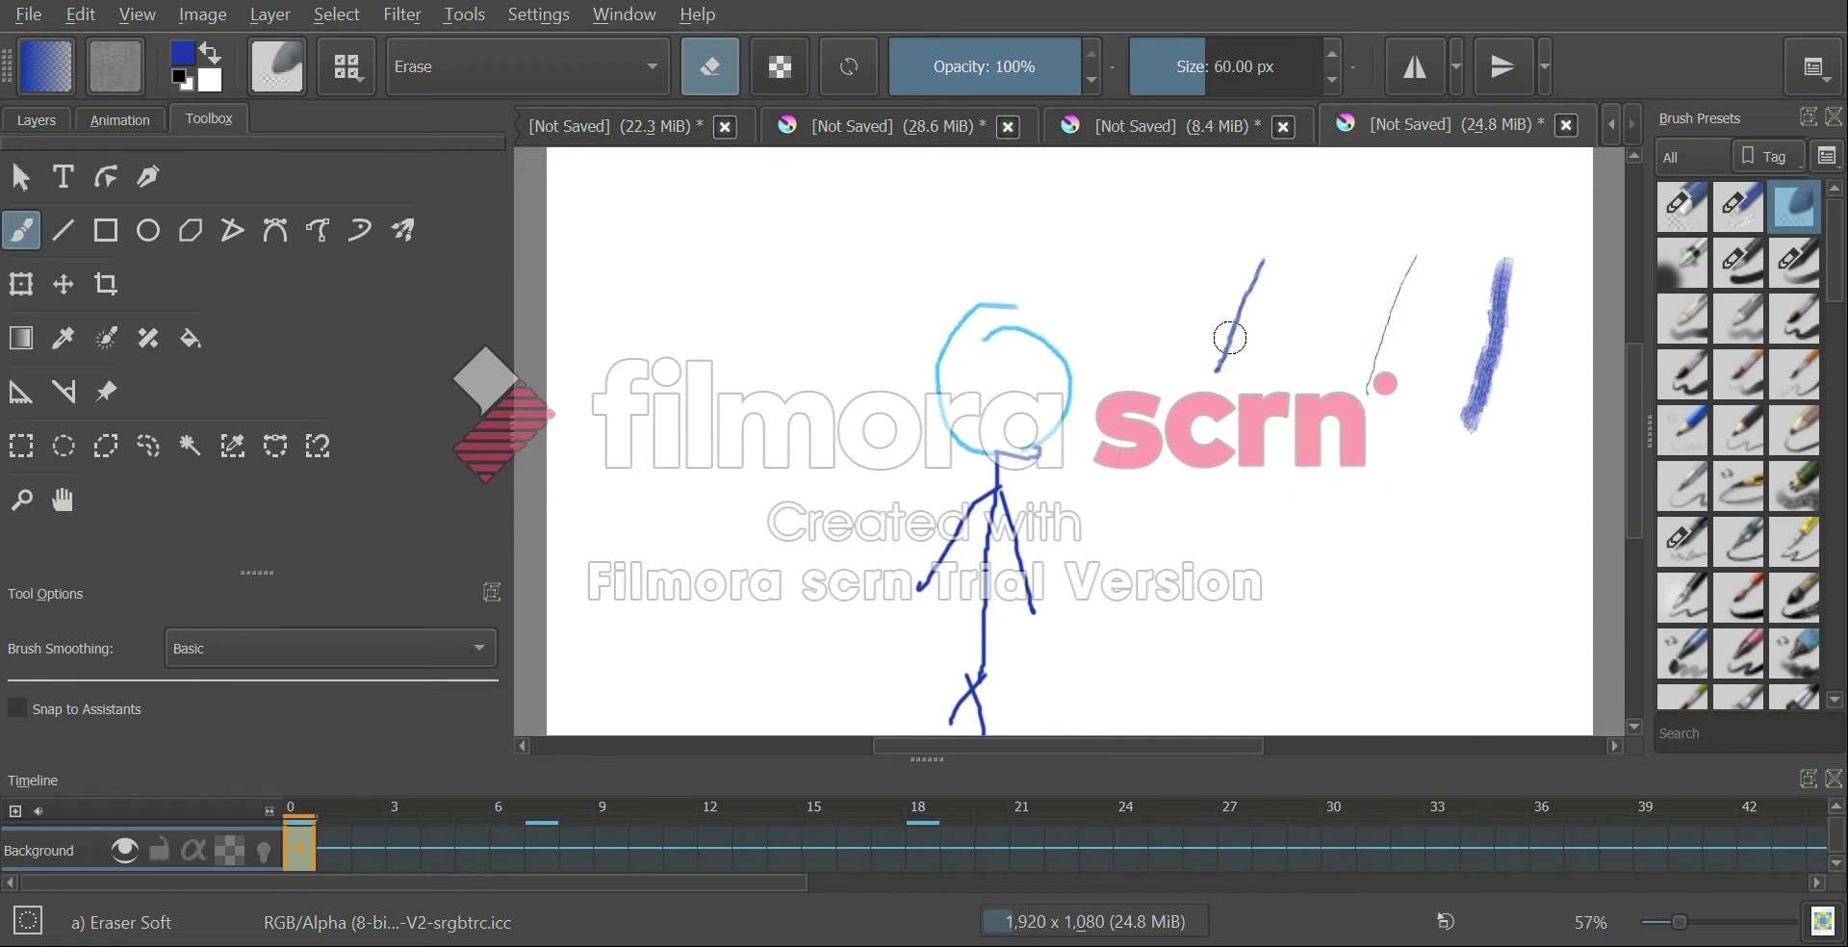
pyautogui.hotkey('ctrl', 'z')
# Draw a short Pencil-4 Soft stroke right of the head and a hooked stroke beside it with Pixel Art Dithering
pyautogui.click(1683, 483)
pyautogui.moveTo(1174, 296); pyautogui.dragTo(1201, 380)
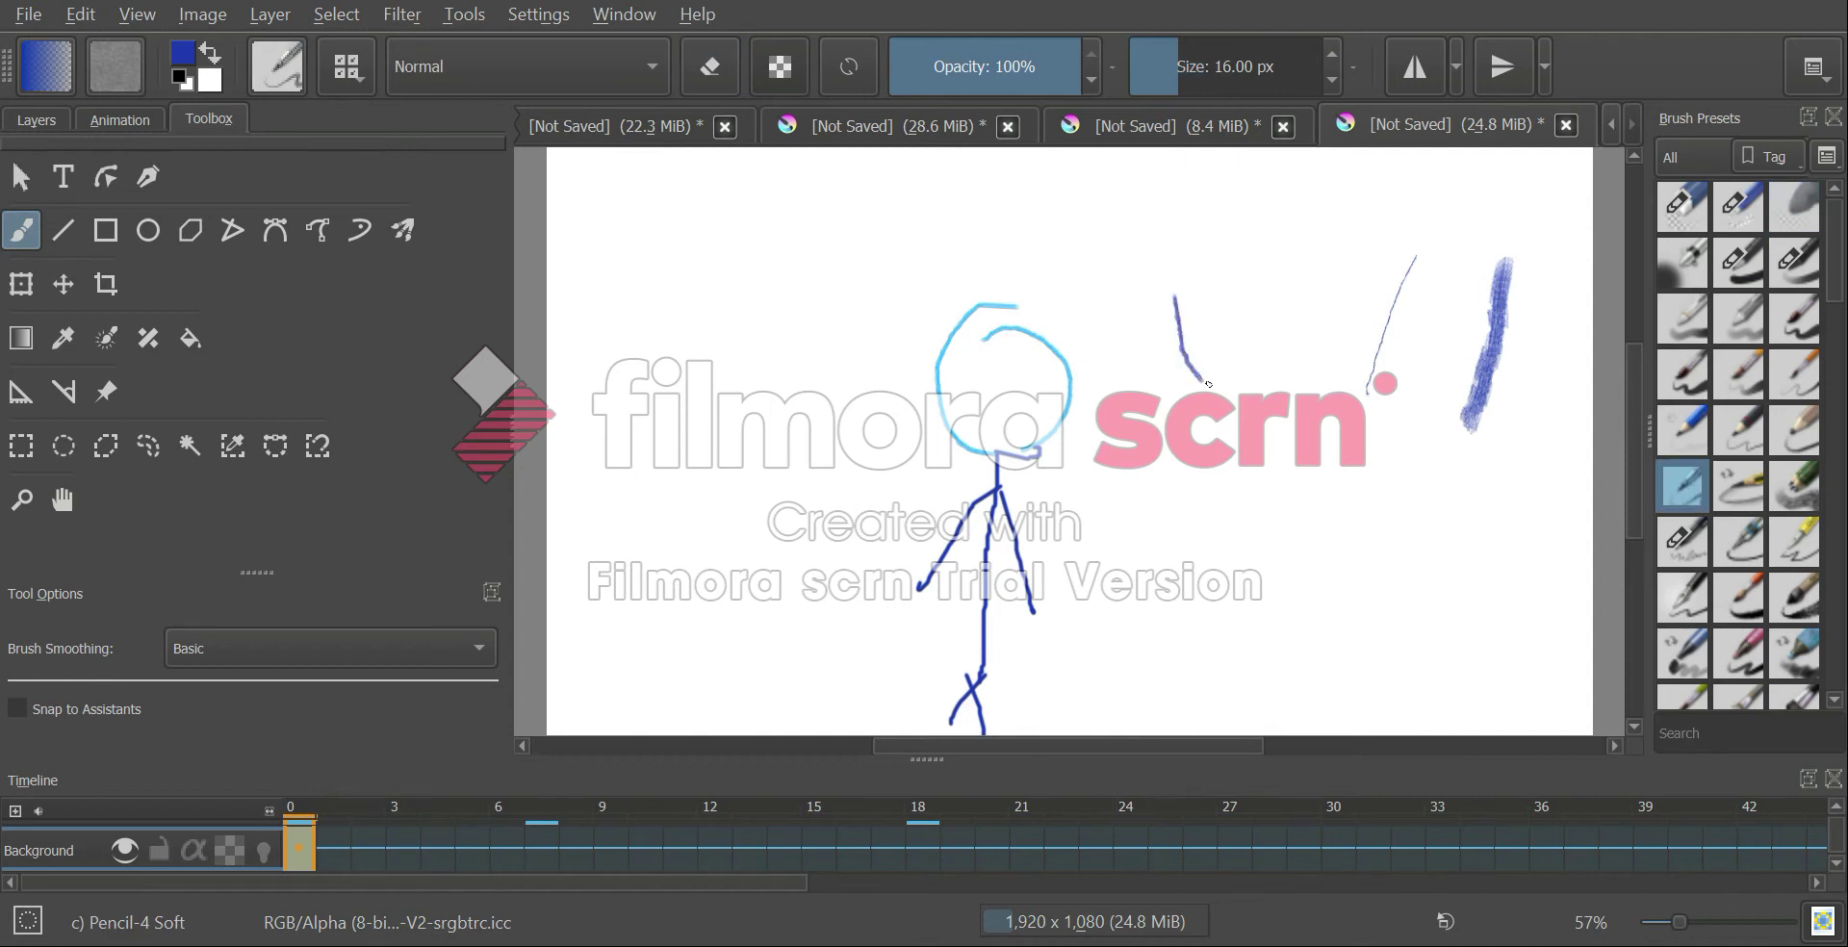
pyautogui.moveTo(1841, 263); pyautogui.dragTo(1796, 531)
pyautogui.scroll(-2, 1796, 535)
pyautogui.click(1730, 332)
pyautogui.moveTo(1383, 238)
pyautogui.mouseDown()
pyautogui.moveTo(1398, 422)
pyautogui.moveTo(1311, 323)
pyautogui.mouseUp()
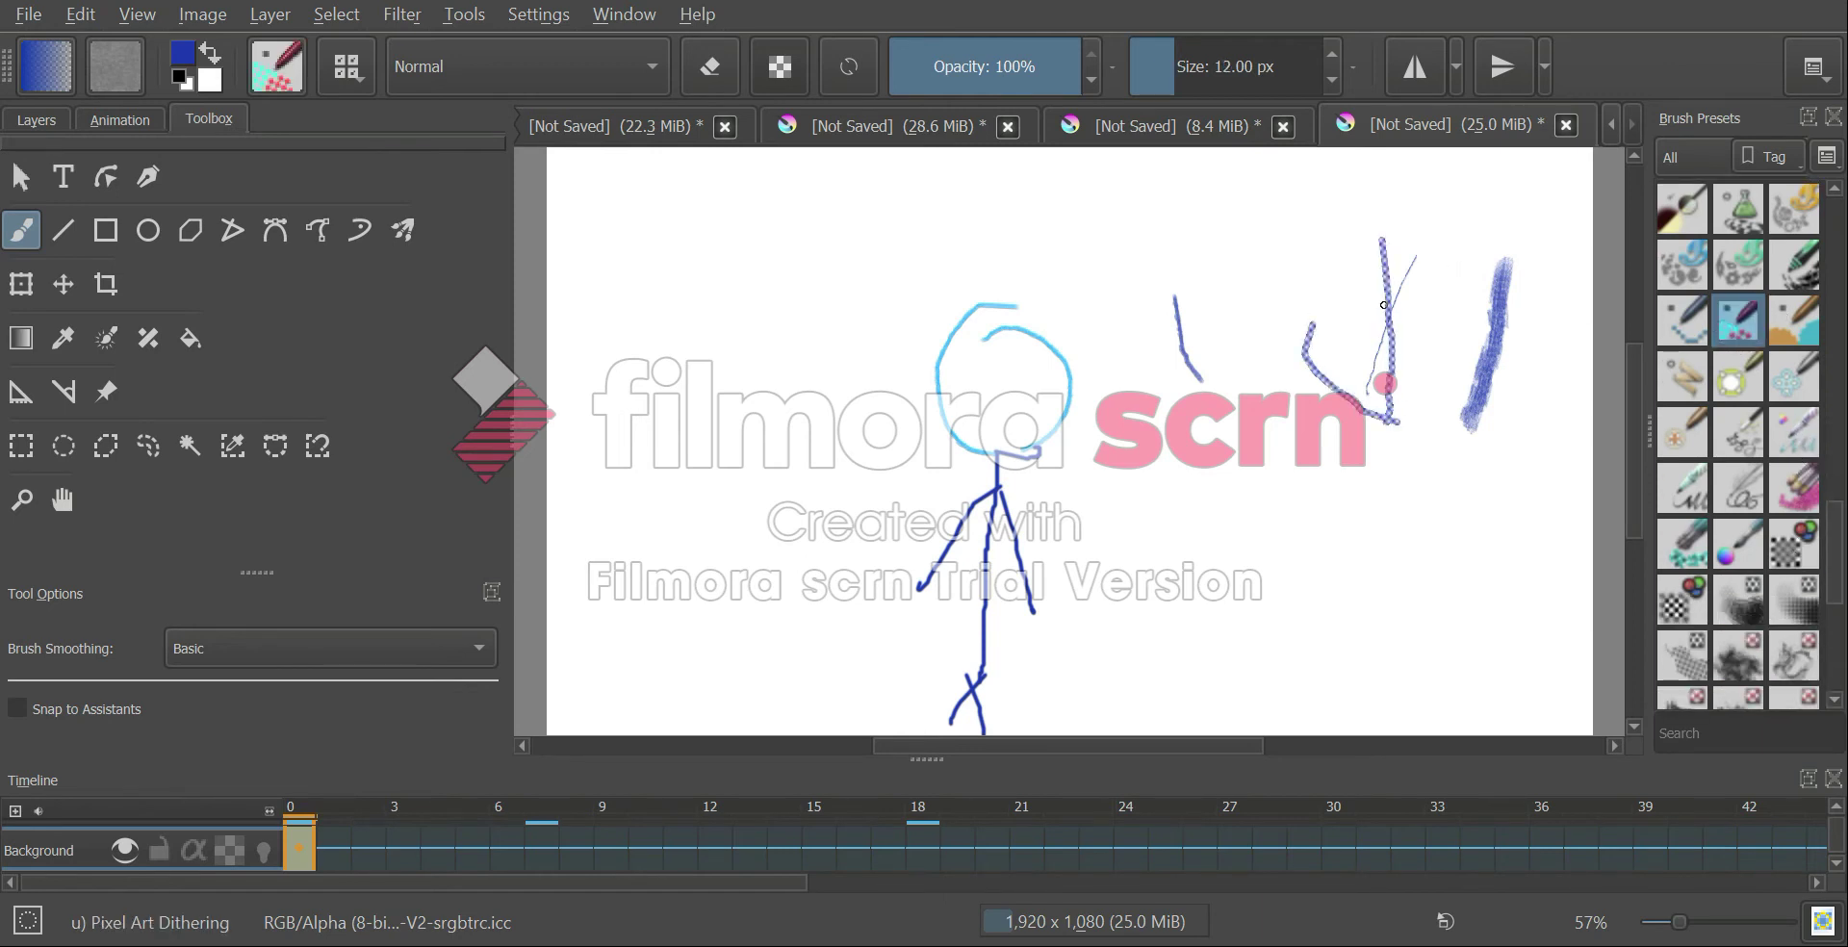
# Undo all the pencil and dithering test strokes beside the stick figure
pyautogui.hotkey('ctrl', 'z')
pyautogui.hotkey('ctrl', 'z')
pyautogui.hotkey('ctrl', 'z')
pyautogui.hotkey('ctrl', 'z')
pyautogui.hotkey('ctrl', 'z')
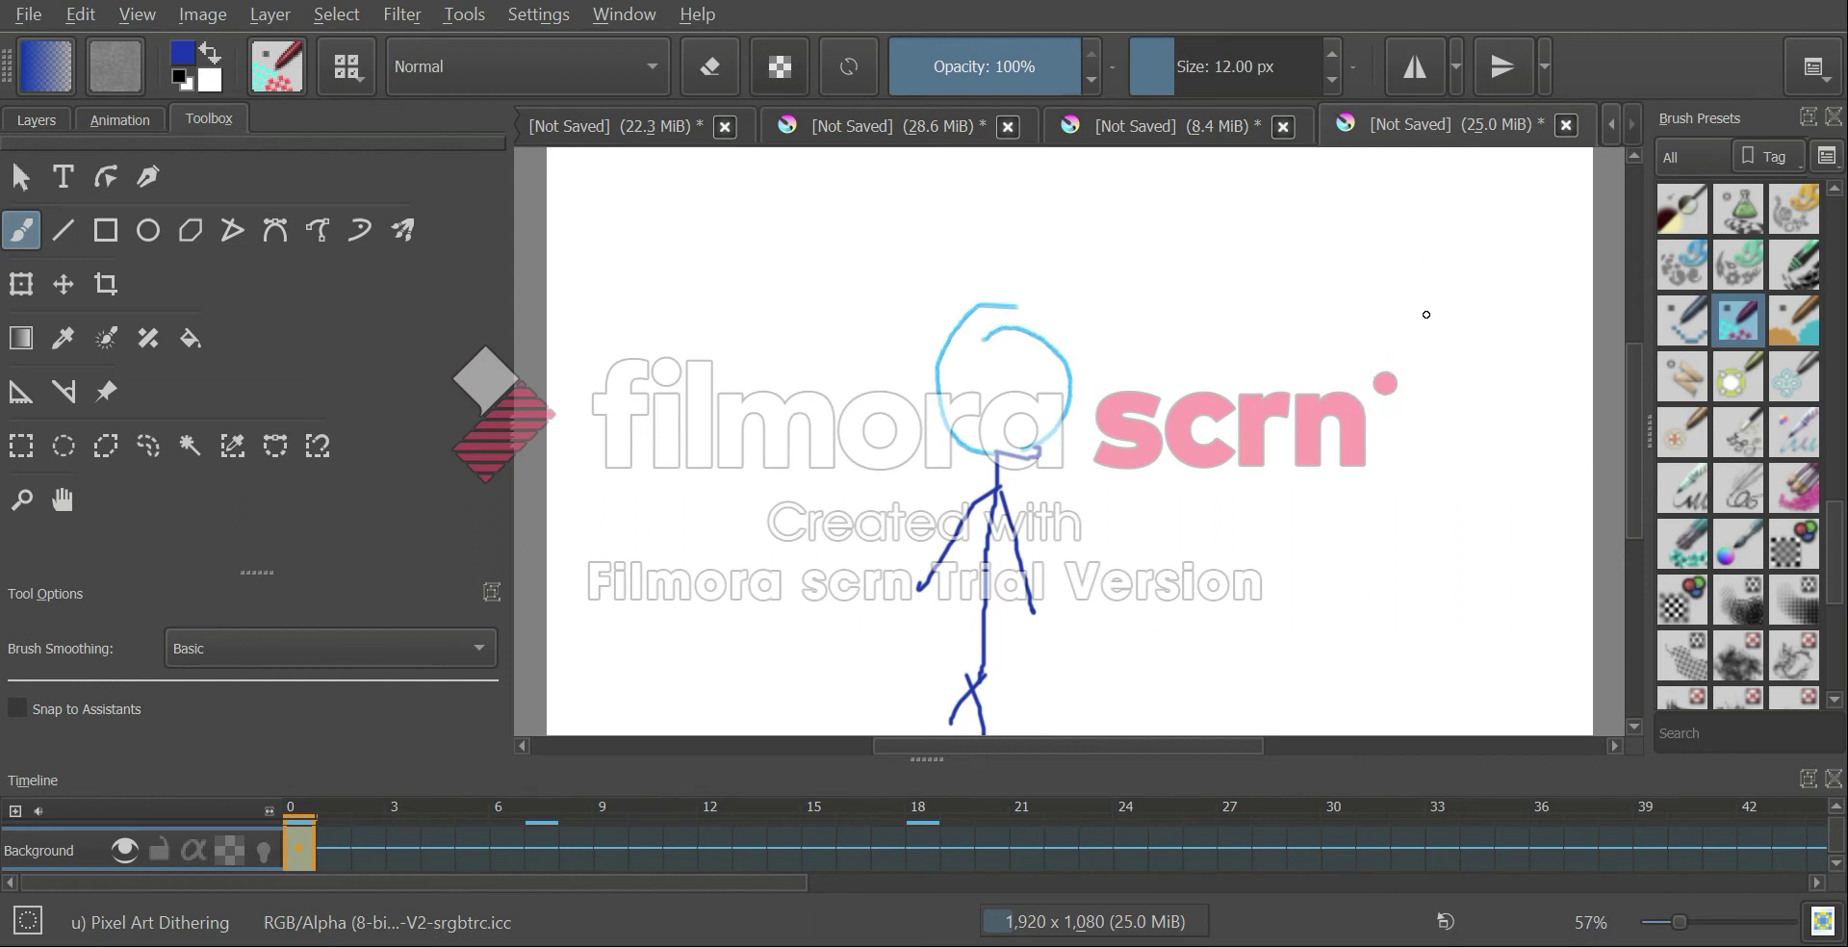
# Set the foreground colour to black and the background colour to red, #ff0000
pyautogui.click(183, 79)
pyautogui.click(208, 79)
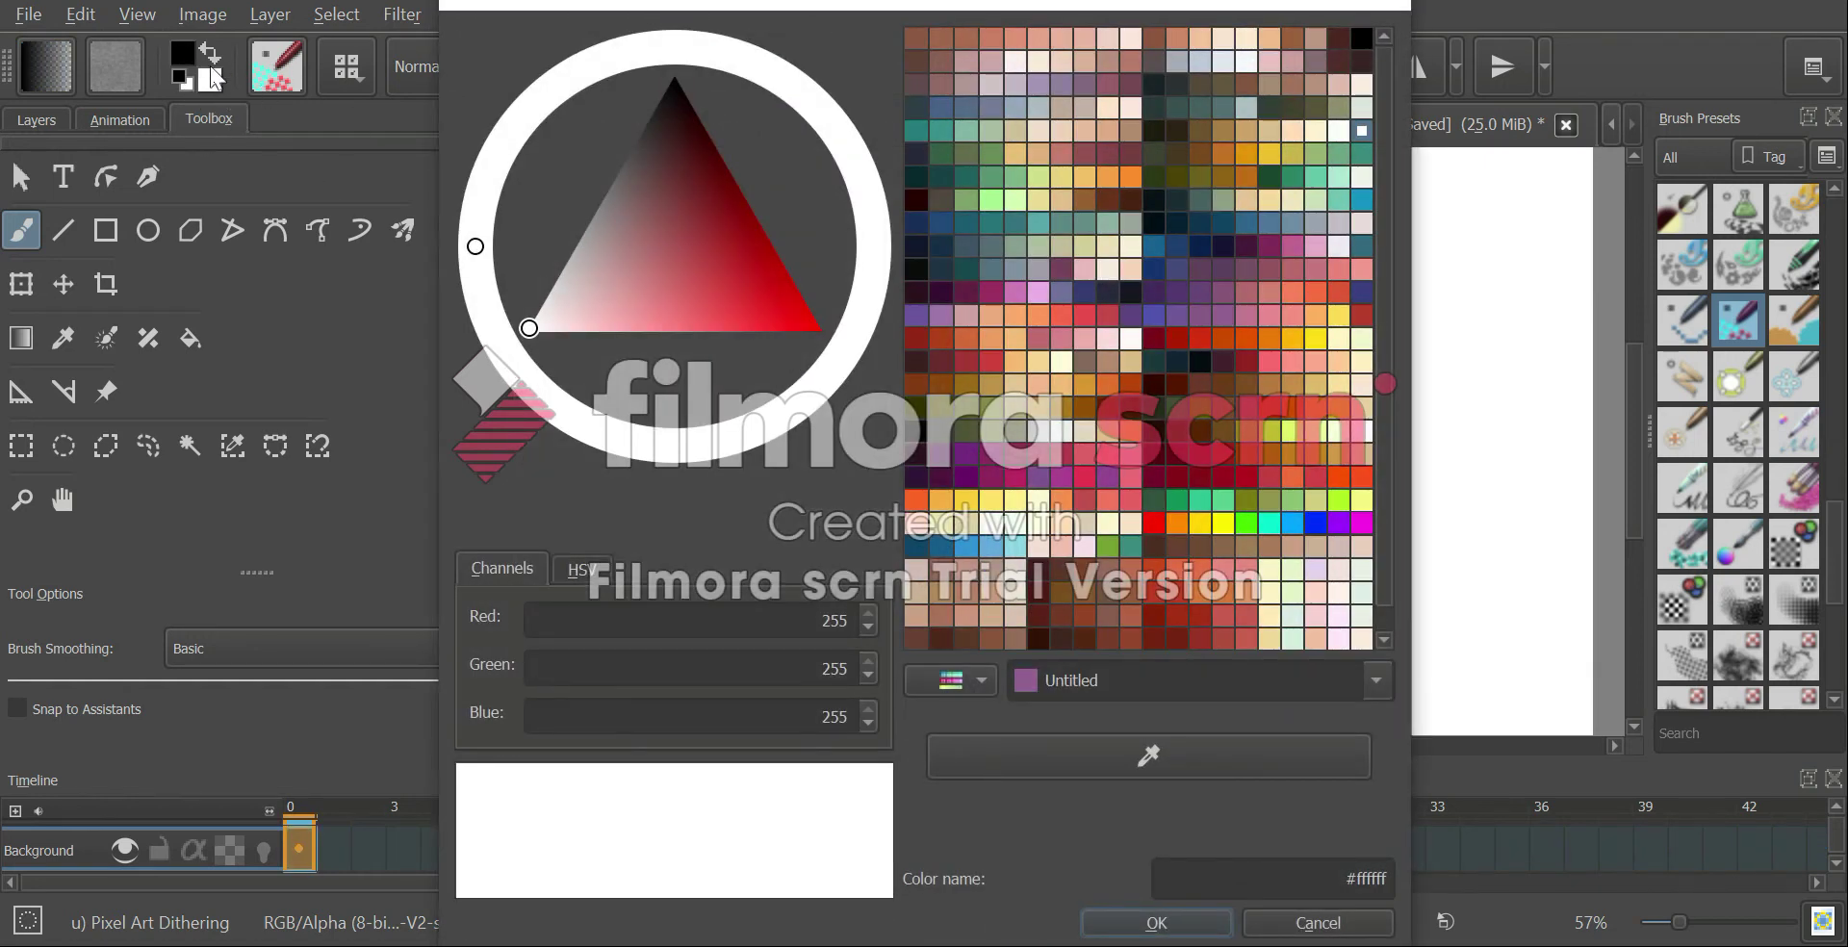
pyautogui.click(755, 298)
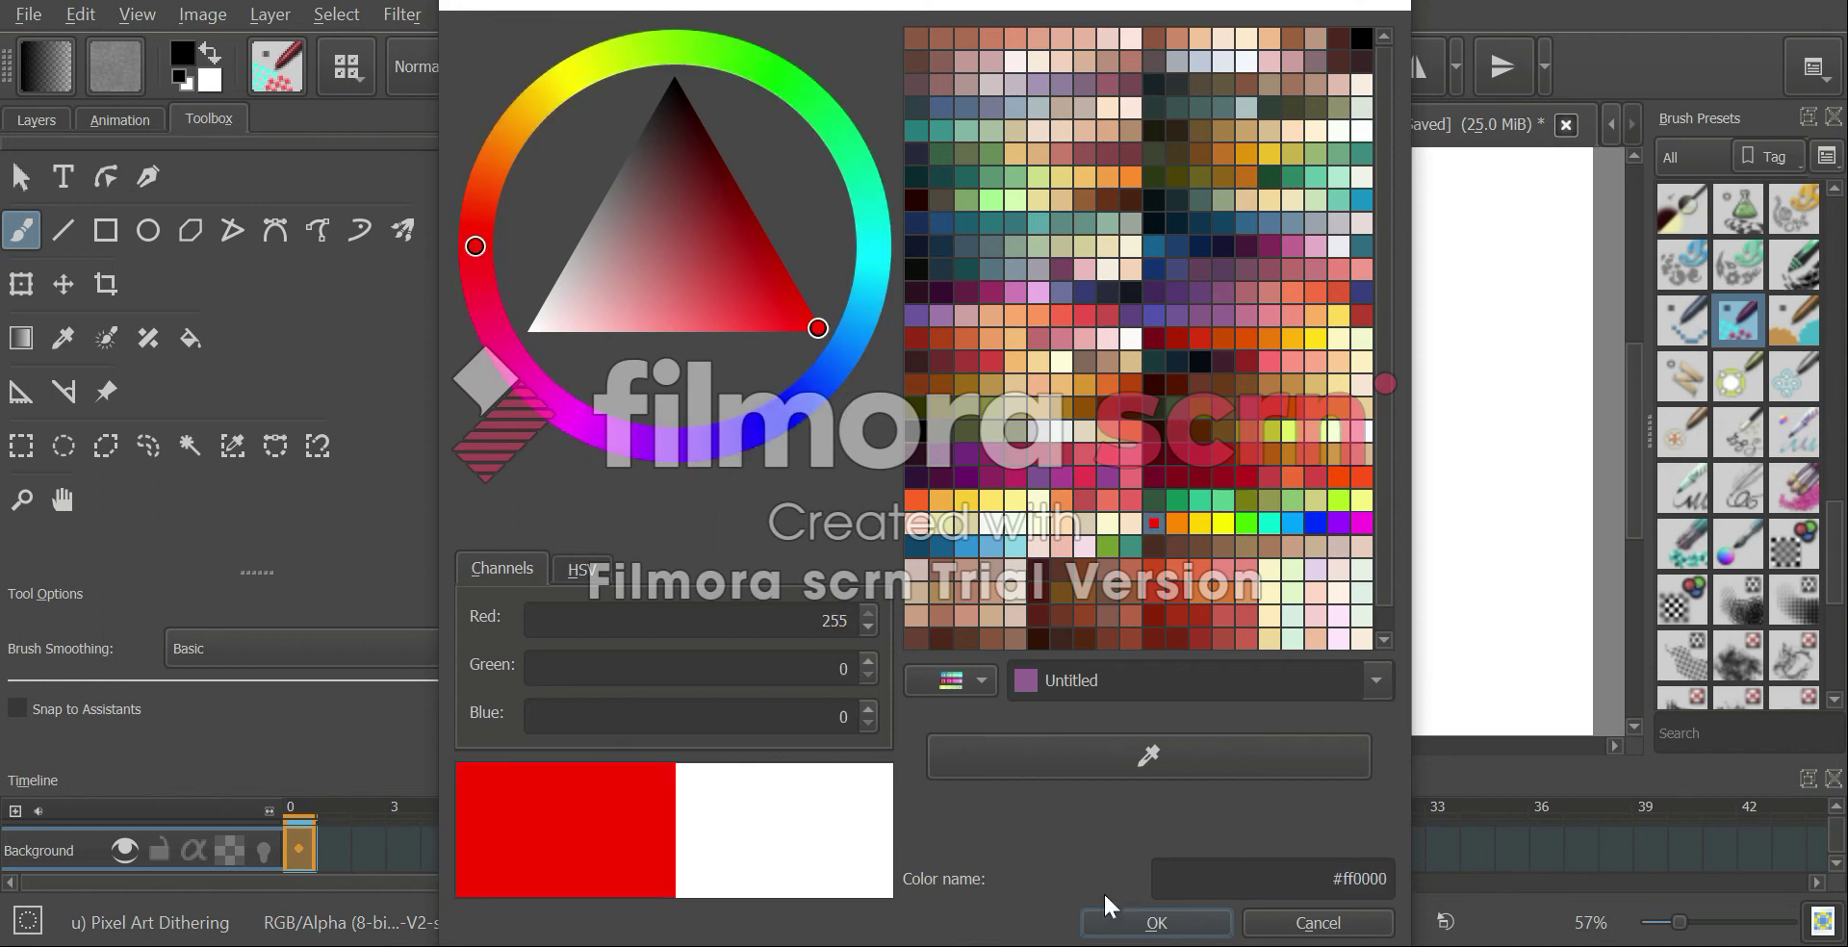
pyautogui.click(1133, 926)
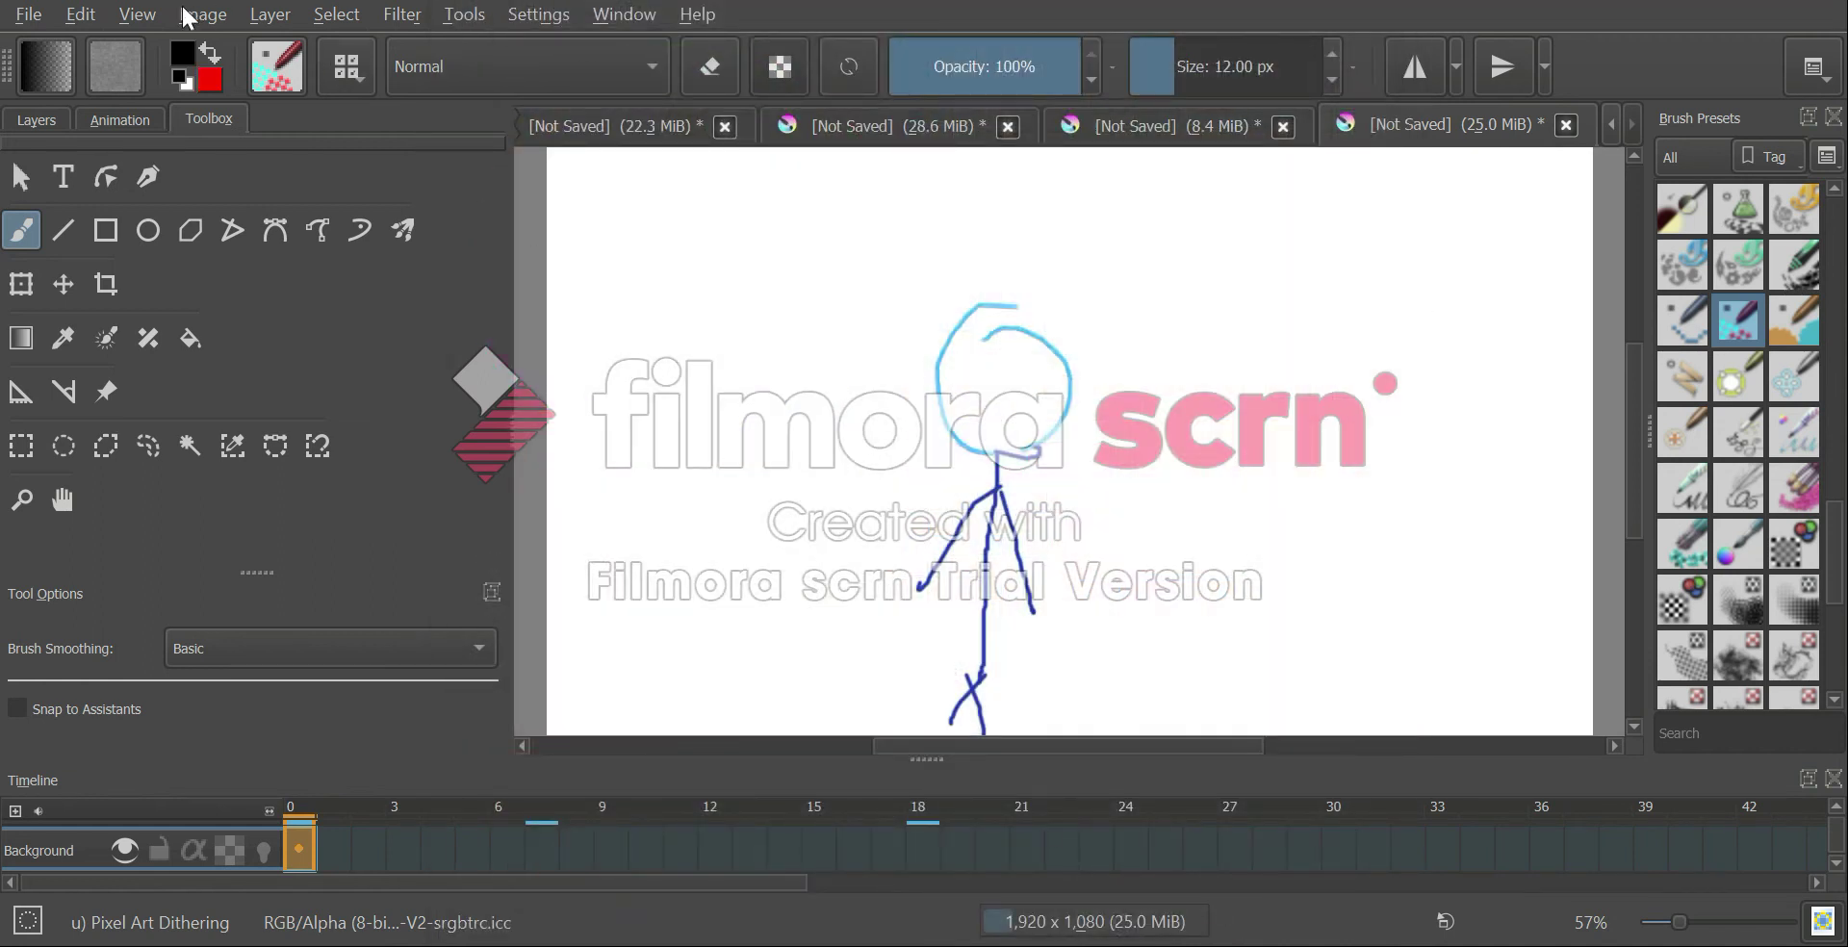
# Draw a black and a red Pixel Art Dithering stroke on the empty side of the figure, swapping colours between them, and undo both
pyautogui.moveTo(695, 337); pyautogui.dragTo(730, 430)
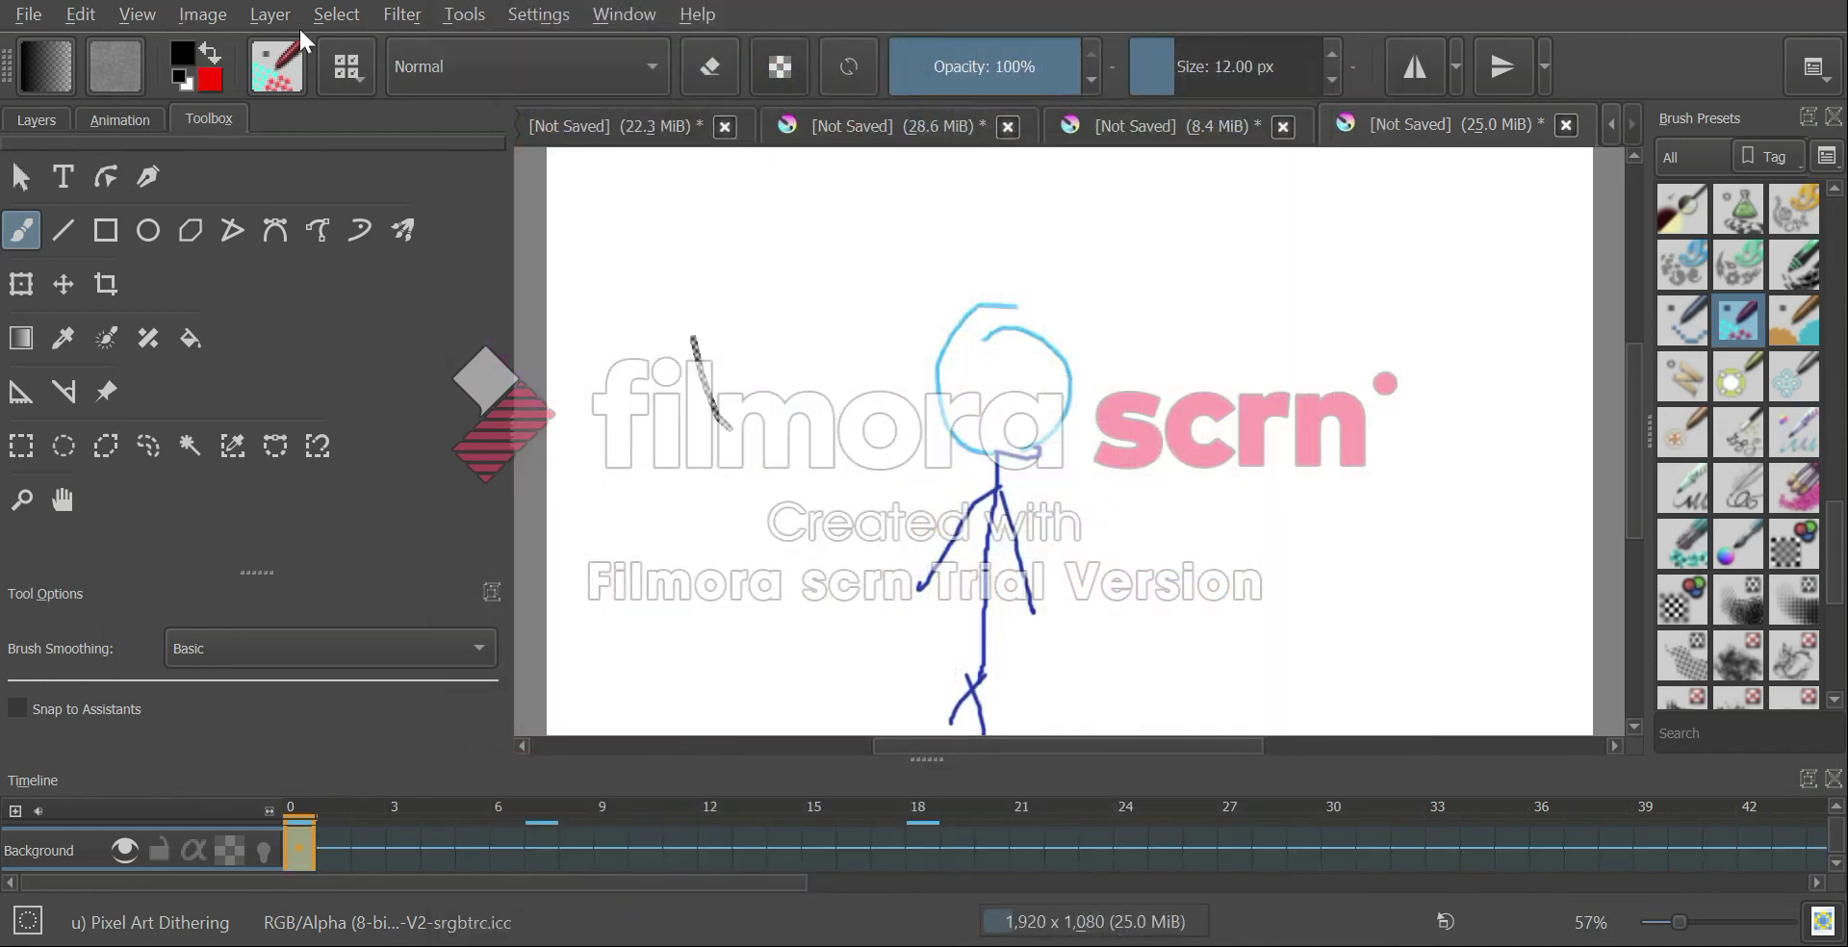
pyautogui.click(209, 50)
pyautogui.moveTo(809, 293); pyautogui.dragTo(829, 387)
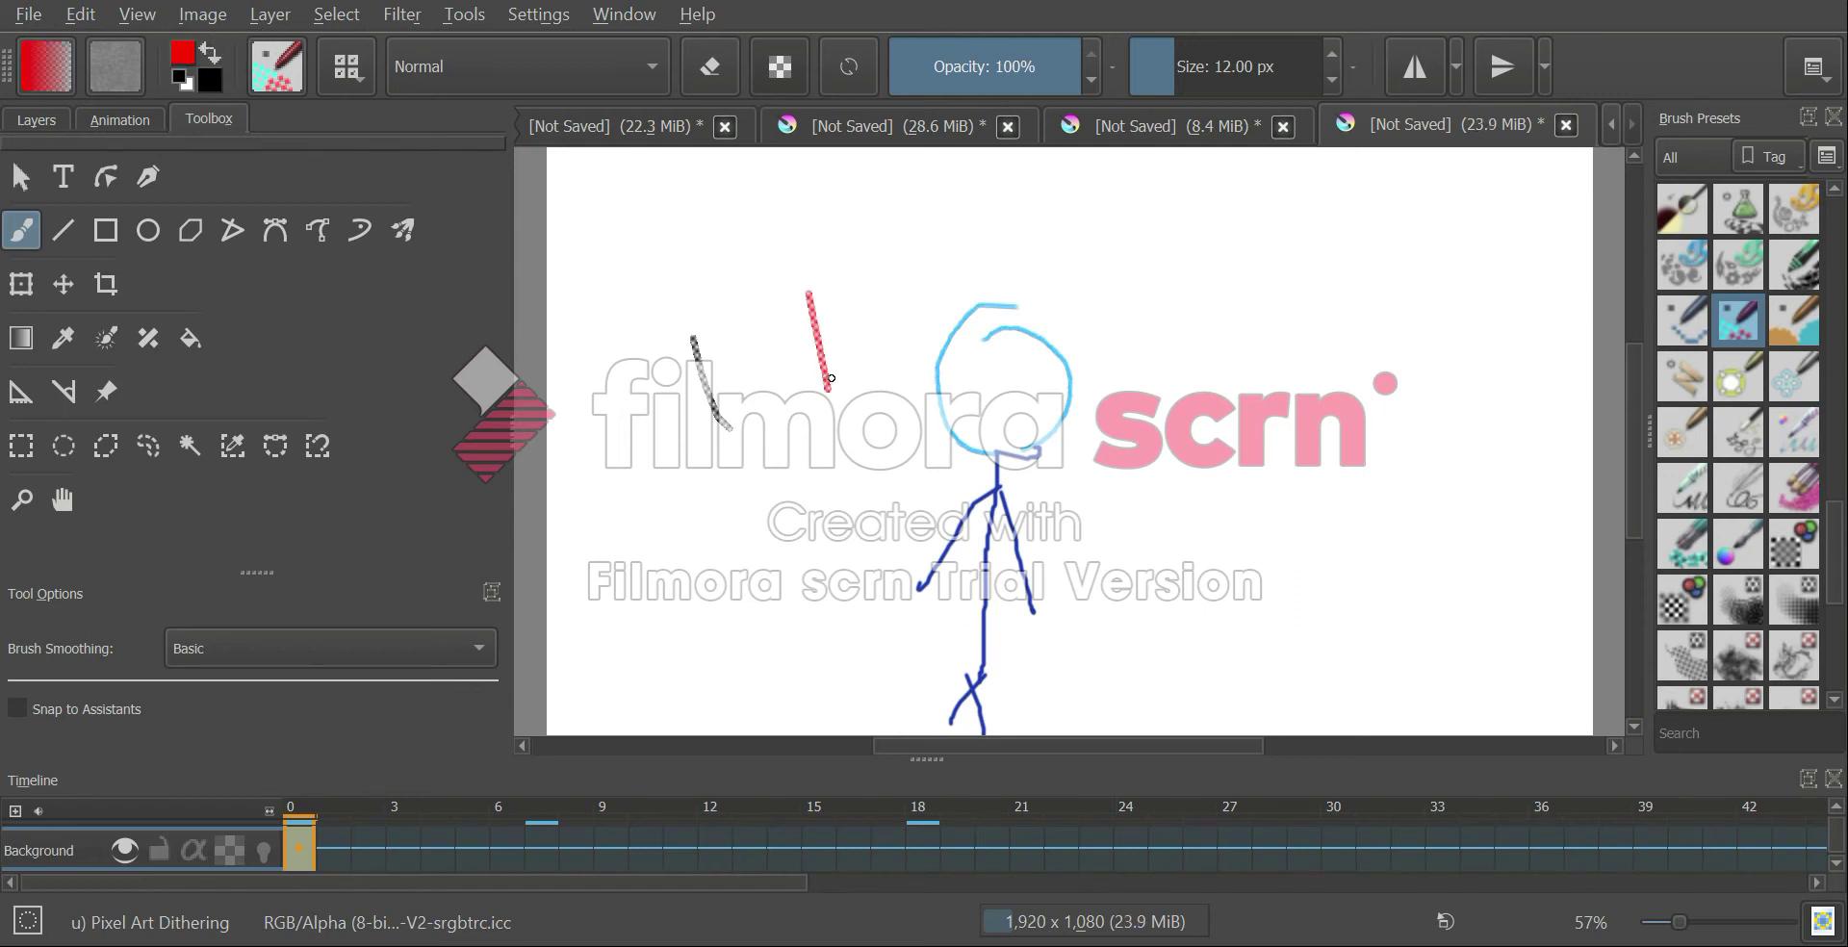
pyautogui.hotkey('ctrl', 'z')
pyautogui.hotkey('ctrl', 'z')
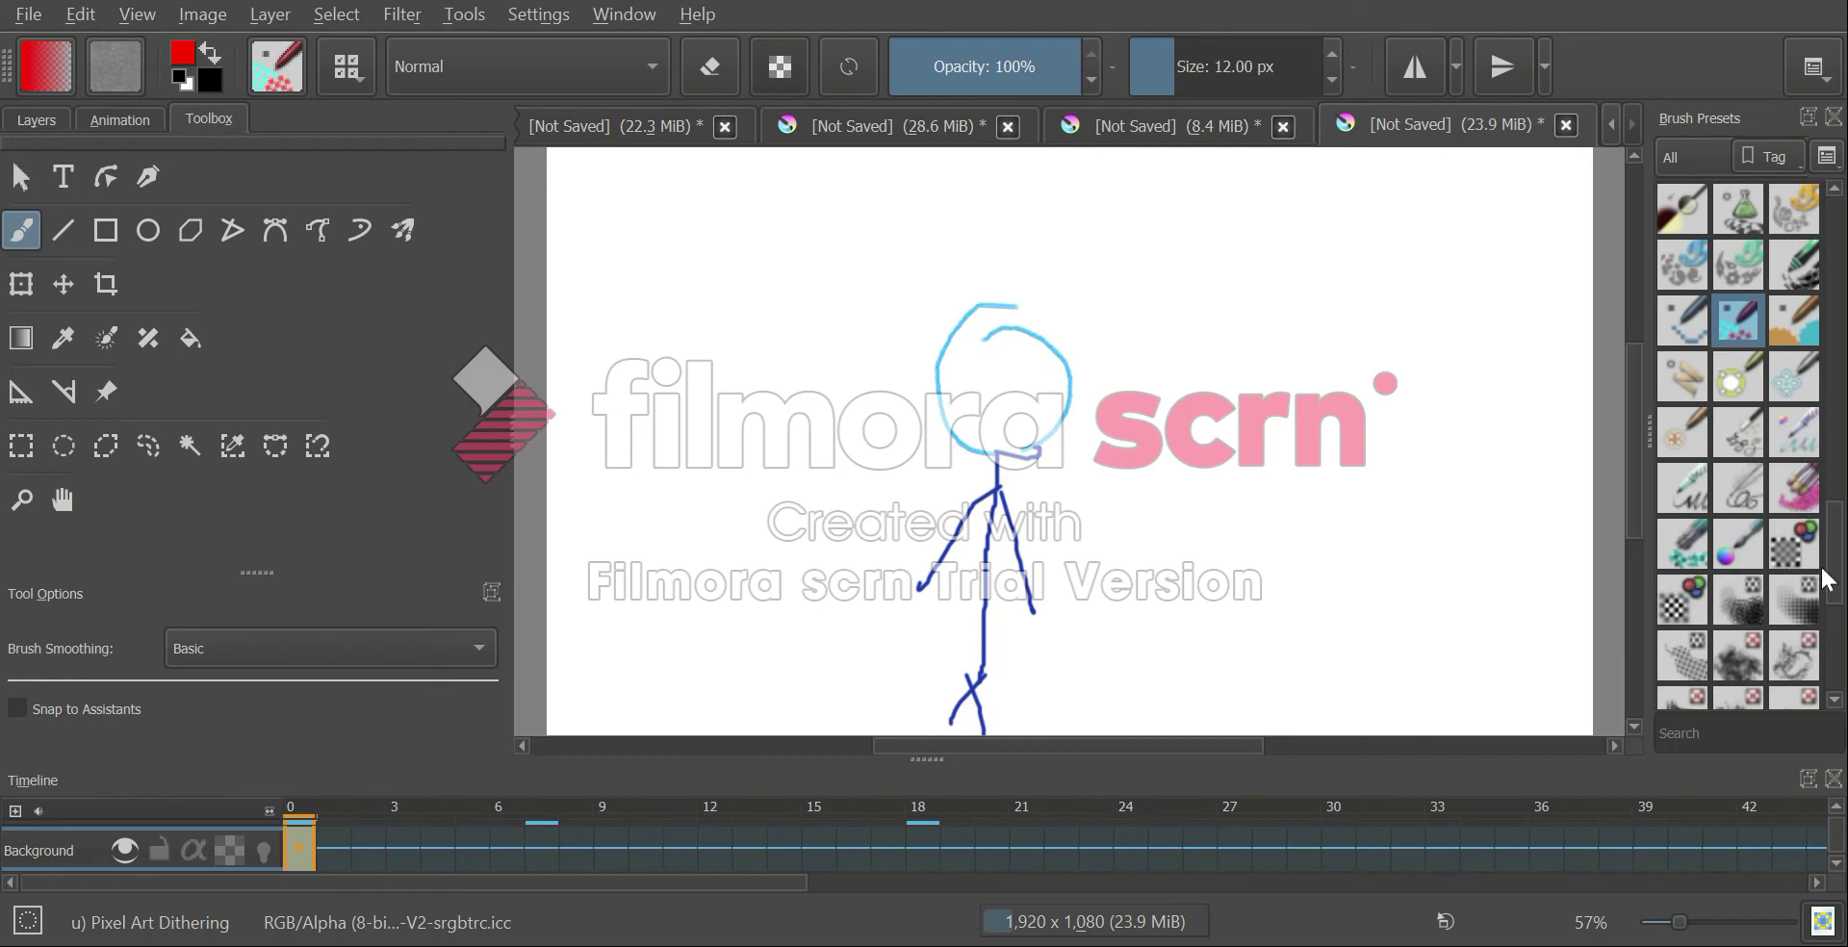
# Choose the Ink-1 Precision brush preset and swap the colours so black is the foreground
pyautogui.moveTo(1835, 573); pyautogui.dragTo(1835, 269)
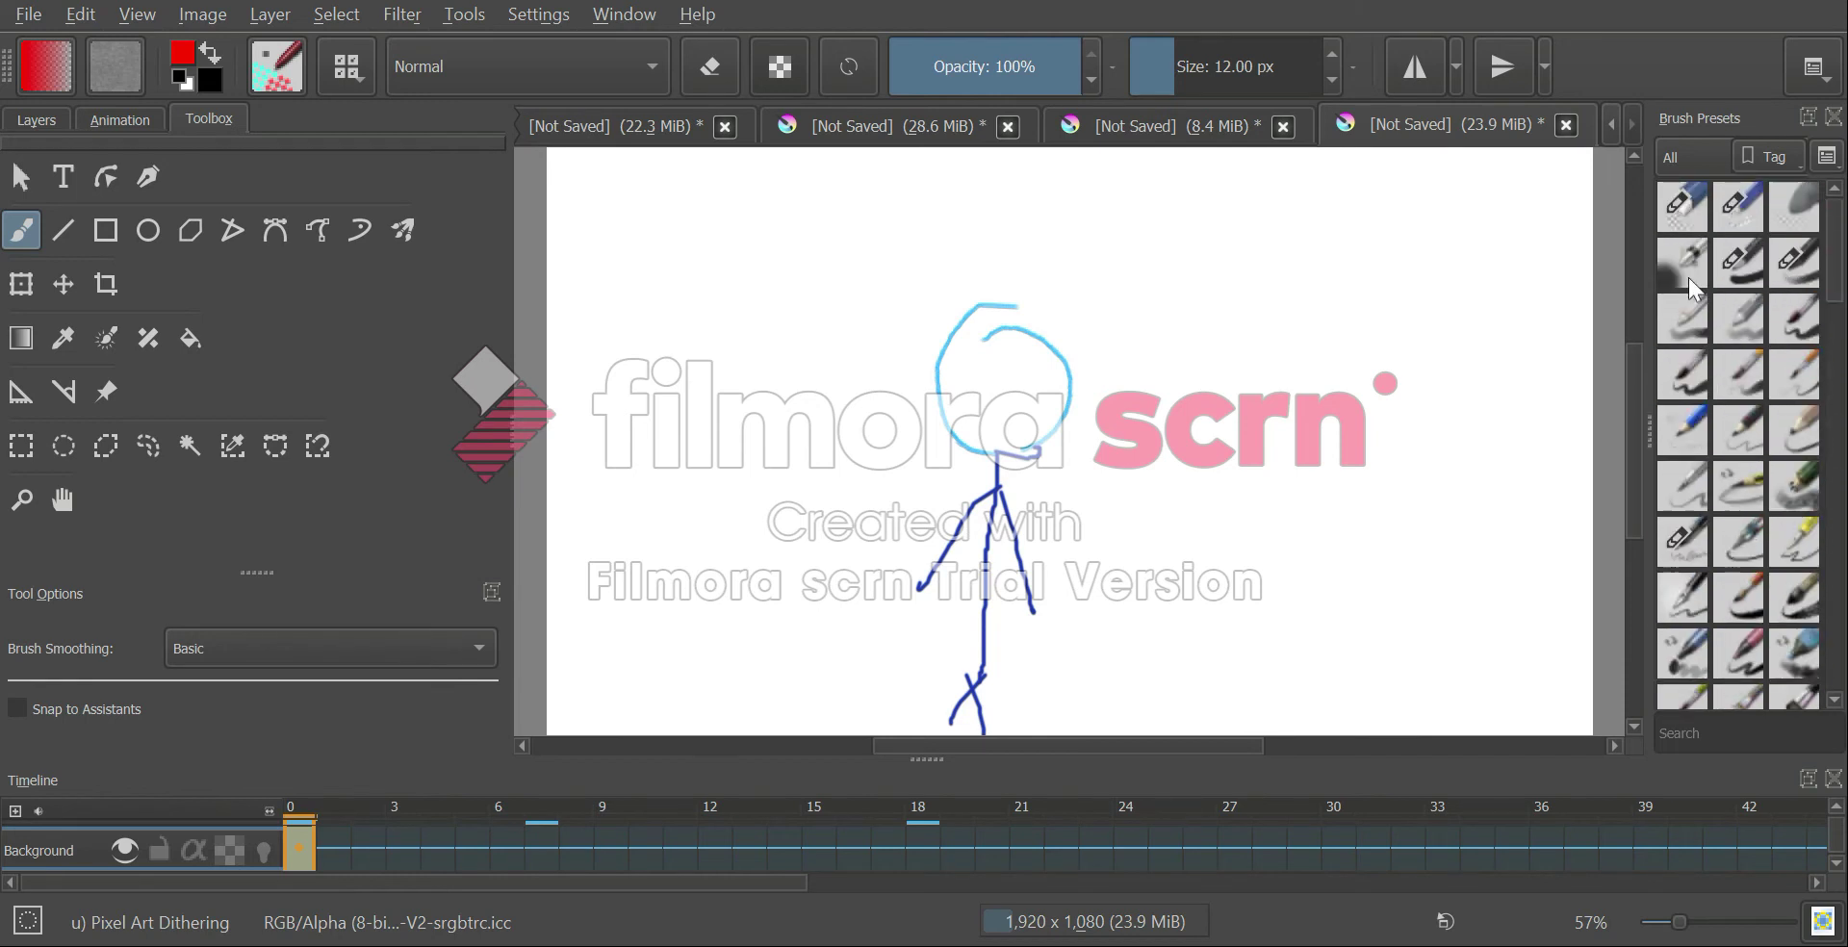
pyautogui.click(1676, 556)
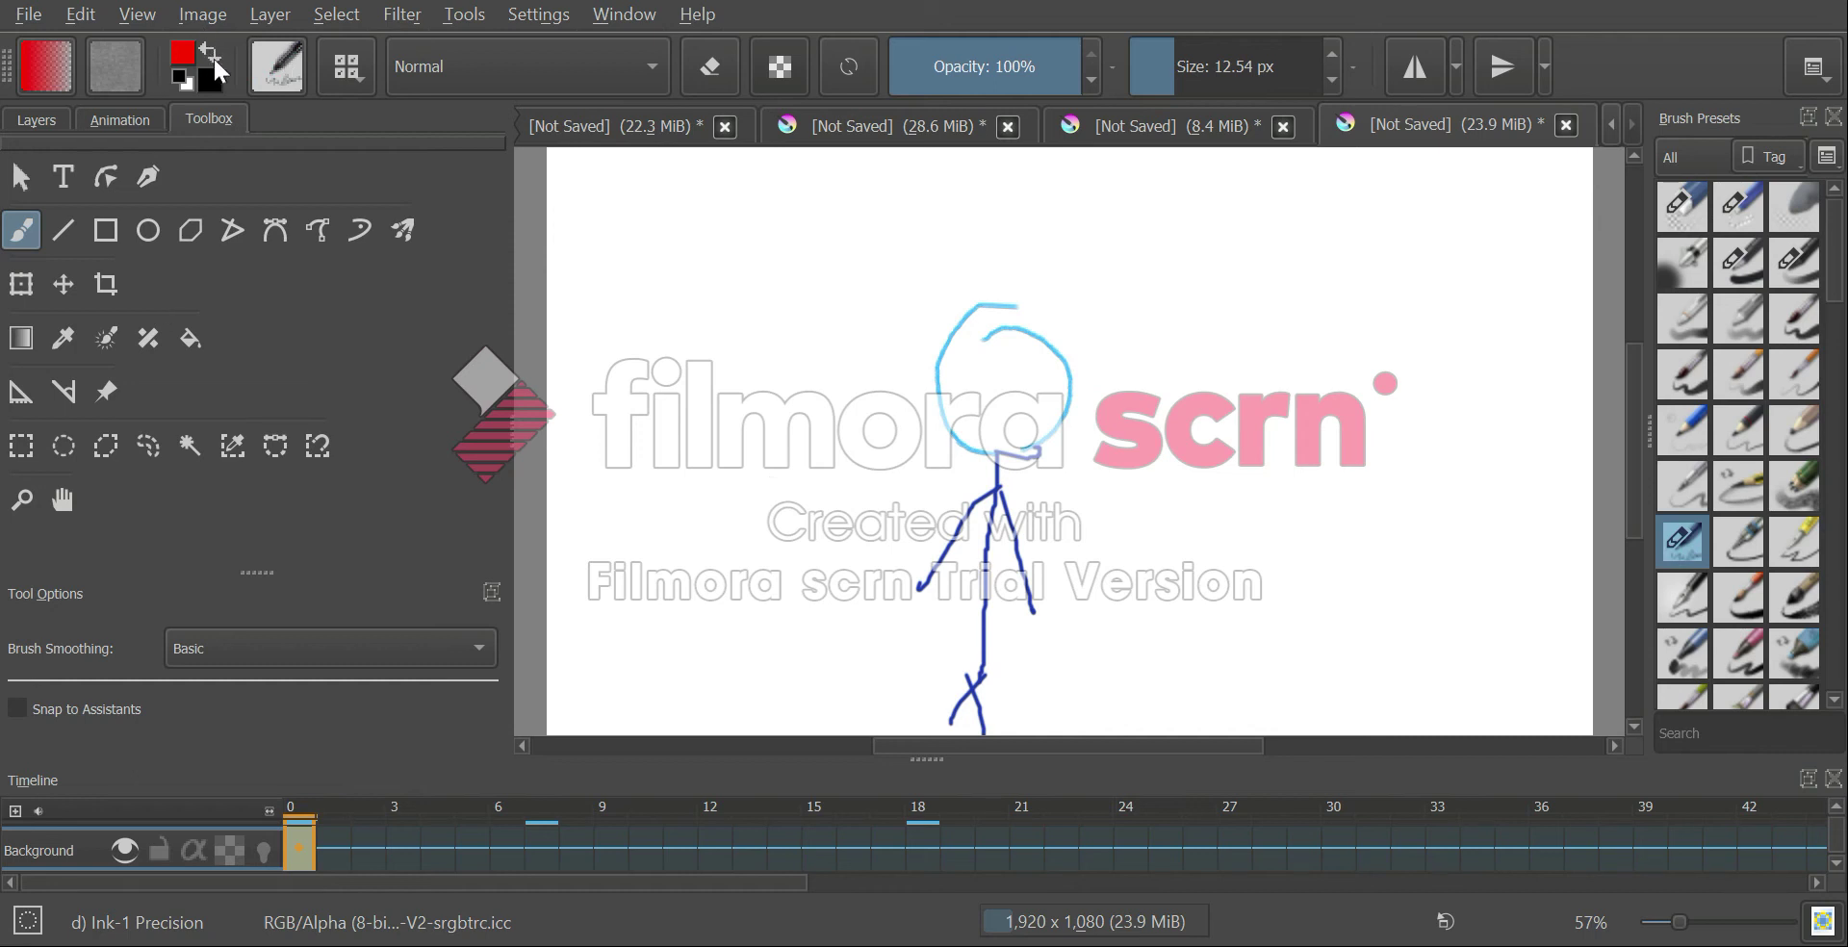
pyautogui.click(212, 56)
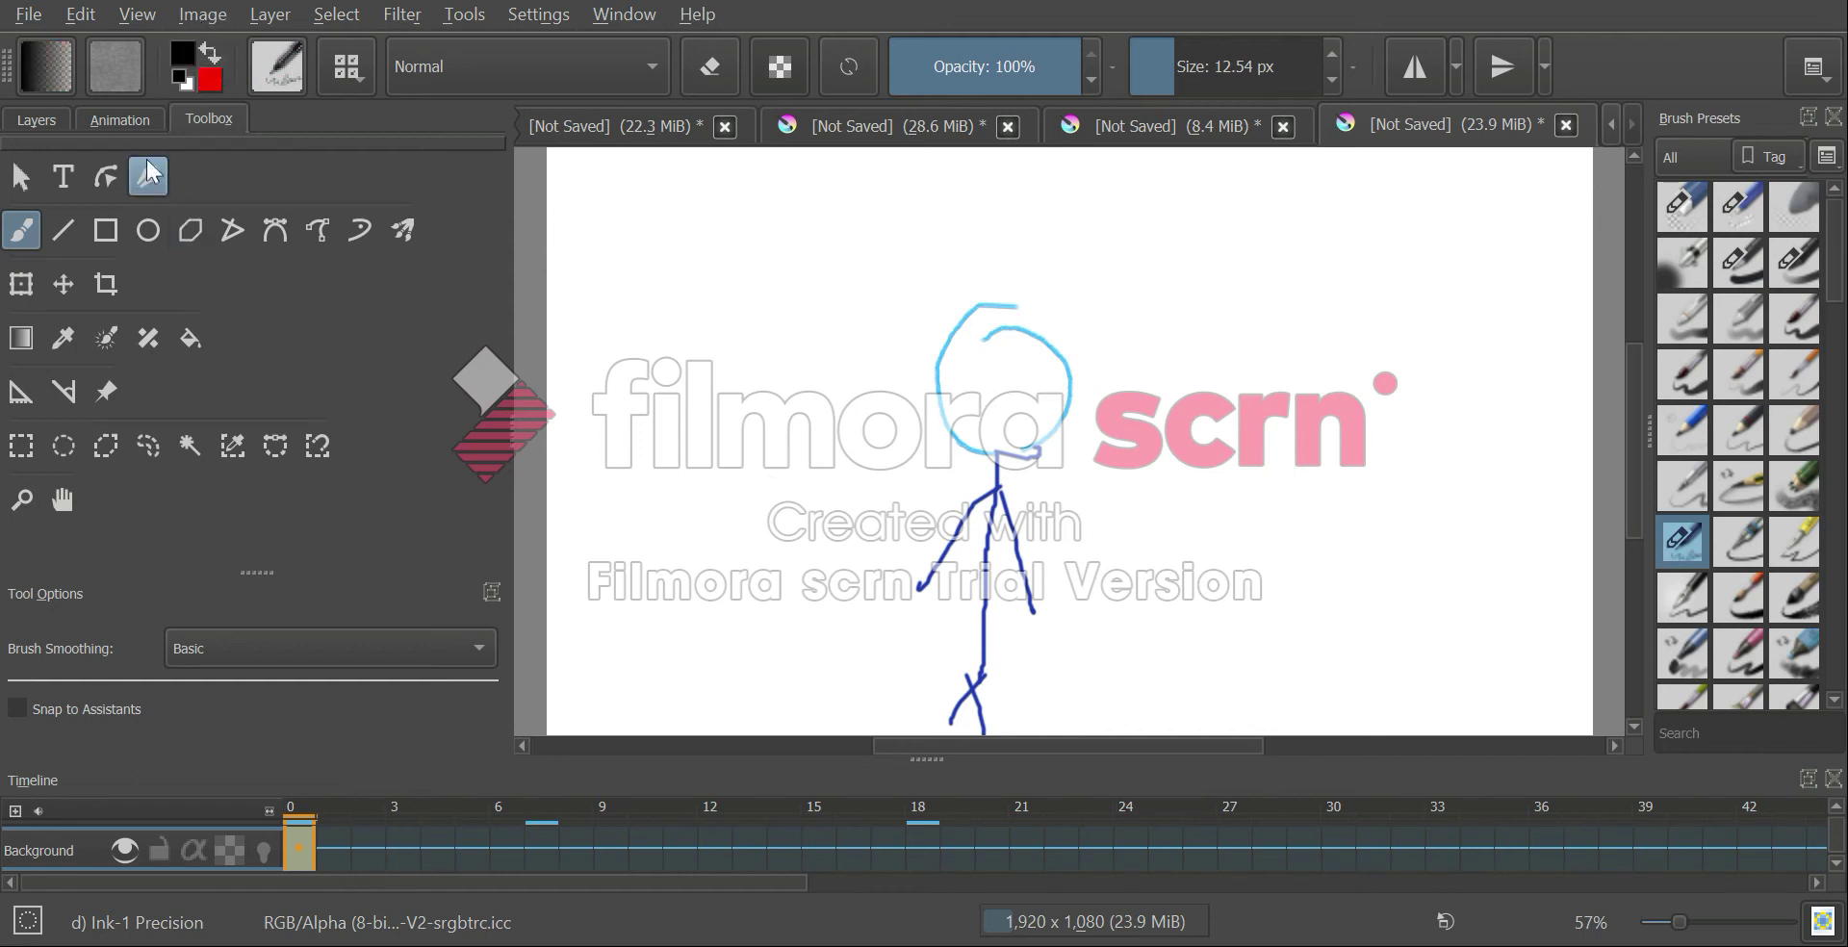
# Draw a diagonal and a vertical straight line beside the figure with the Line tool, undoing each one
pyautogui.click(64, 235)
pyautogui.moveTo(687, 258); pyautogui.dragTo(799, 392)
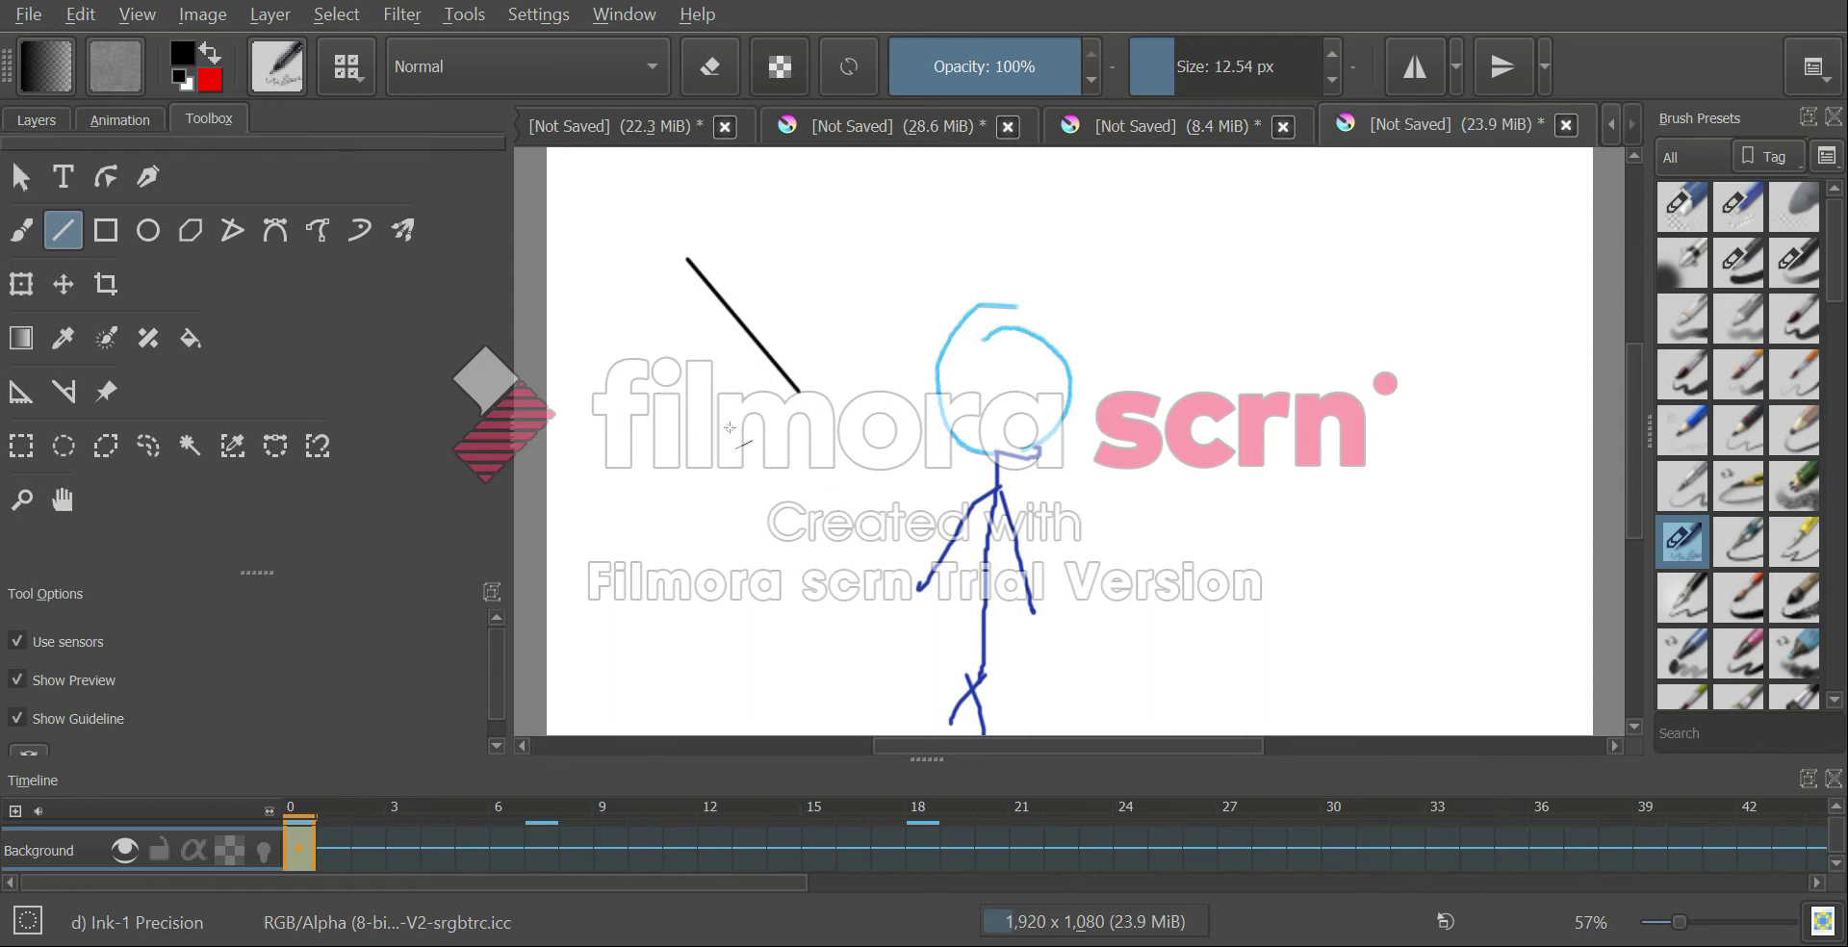
pyautogui.hotkey('ctrl', 'z')
pyautogui.moveTo(714, 252); pyautogui.dragTo(712, 614)
pyautogui.hotkey('ctrl', 'z')
# Draw a rectangle and an ellipse outline beside the figure with their shape tools, undoing each one
pyautogui.click(106, 230)
pyautogui.moveTo(646, 263)
pyautogui.mouseDown()
pyautogui.moveTo(730, 494)
pyautogui.moveTo(809, 503)
pyautogui.moveTo(812, 640)
pyautogui.moveTo(785, 626)
pyautogui.moveTo(816, 412)
pyautogui.moveTo(809, 439)
pyautogui.mouseUp()
pyautogui.hotkey('ctrl', 'z')
pyautogui.click(147, 230)
pyautogui.moveTo(657, 287); pyautogui.dragTo(722, 486)
pyautogui.hotkey('ctrl', 'z')
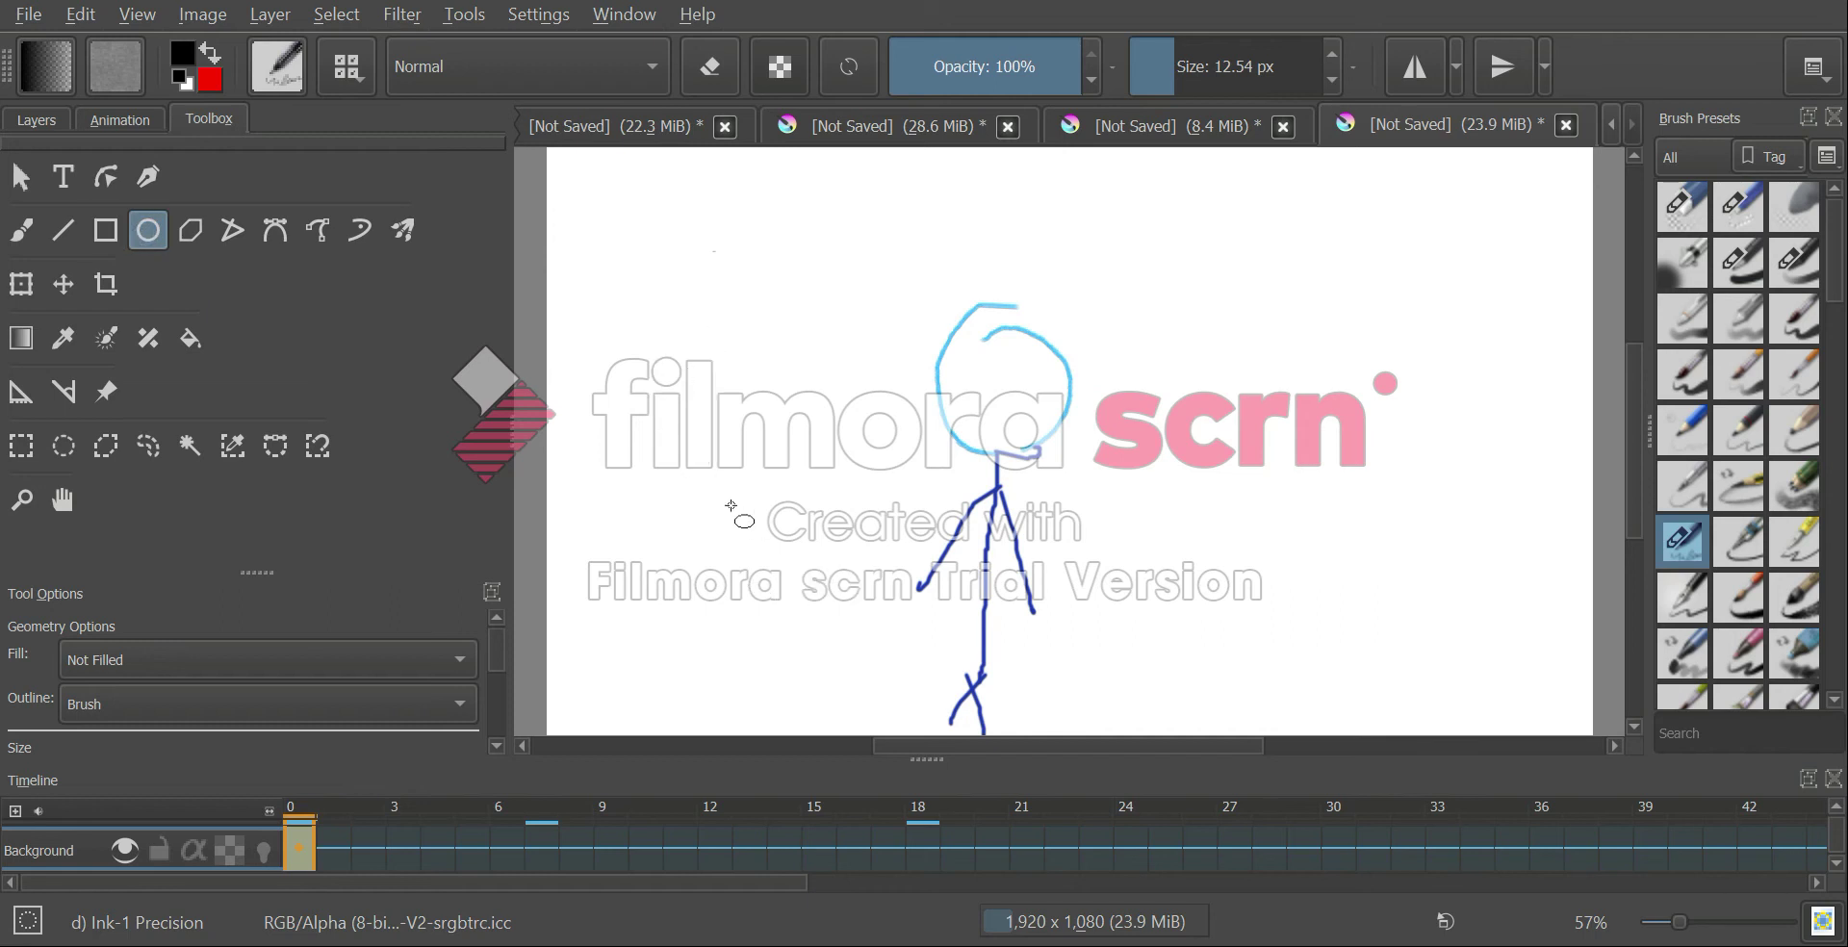
# Switch to the Polygon tool and reset the foreground and background colours to black and white
pyautogui.click(191, 230)
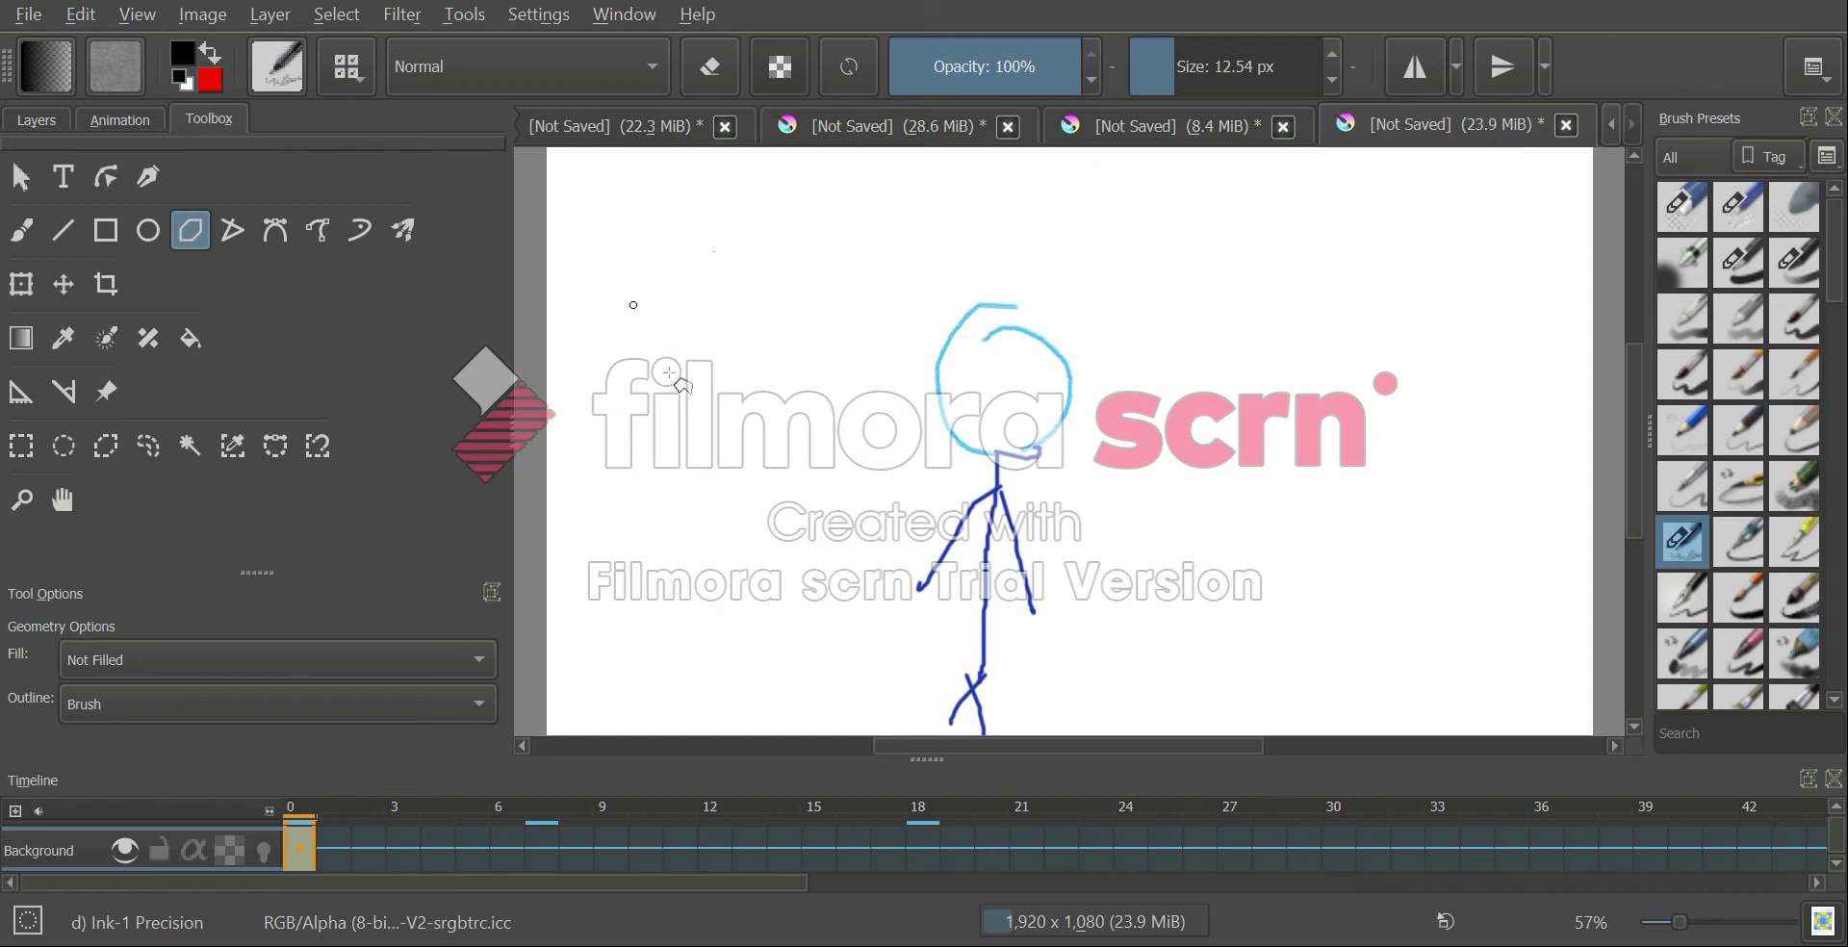
pyautogui.rightClick(626, 284)
pyautogui.click(1328, 318)
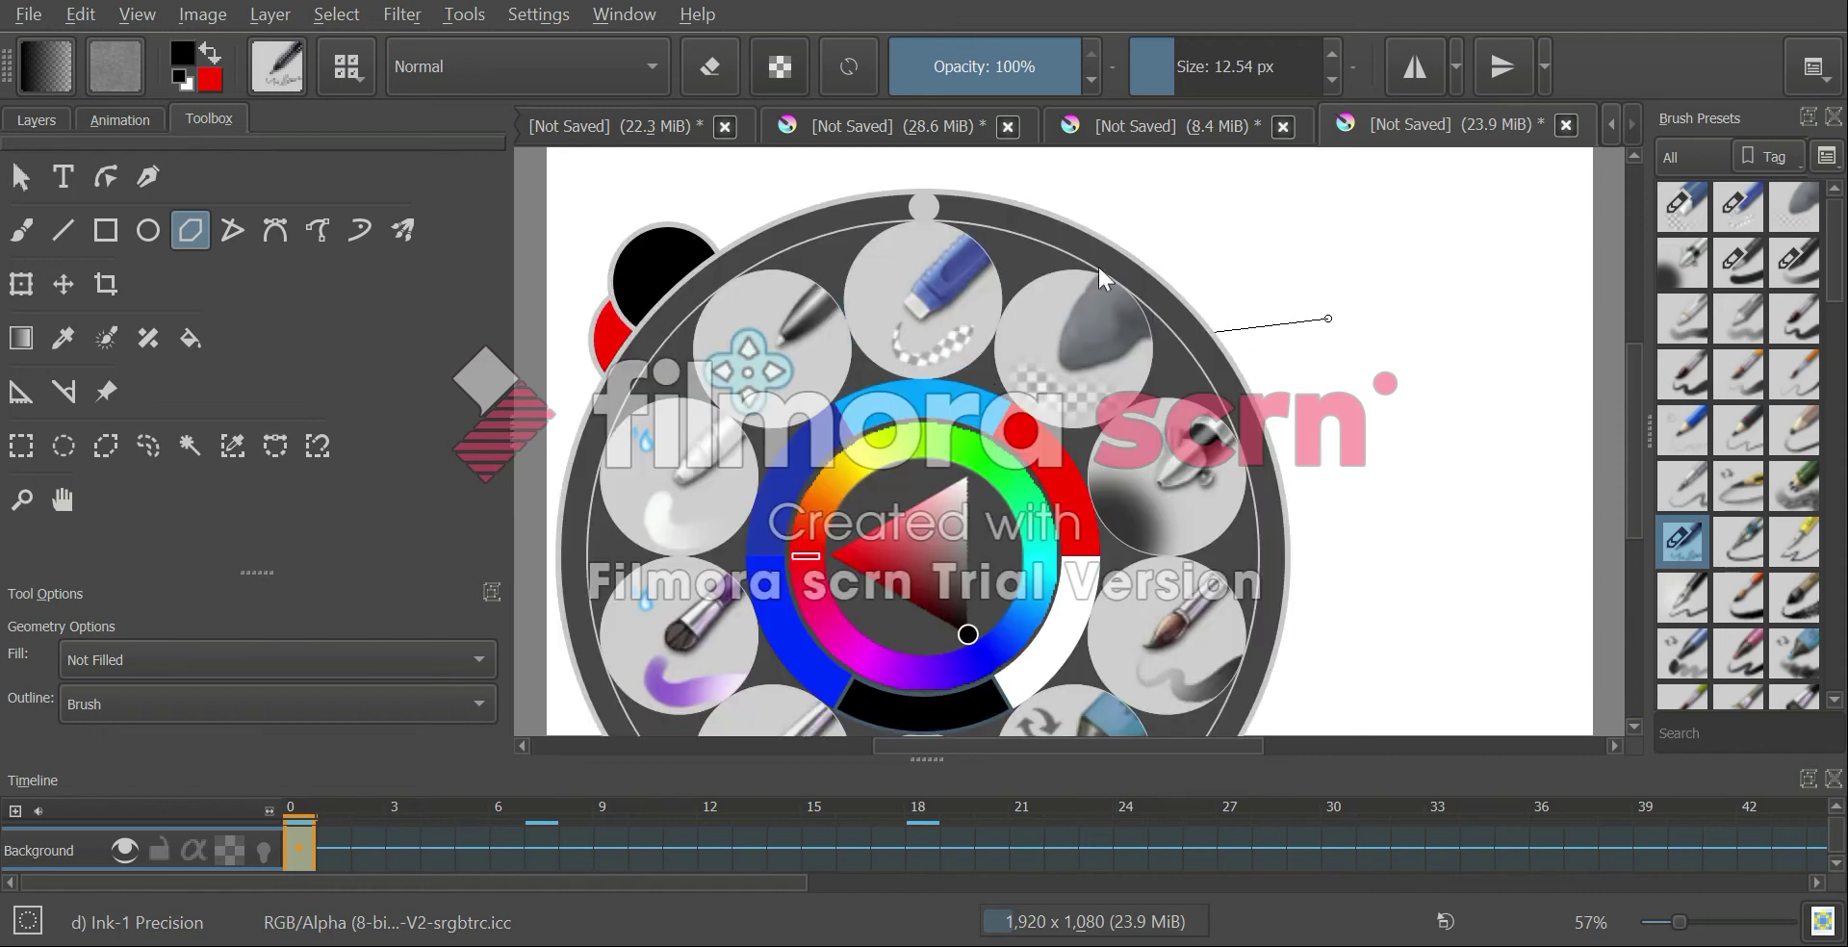
pyautogui.click(803, 467)
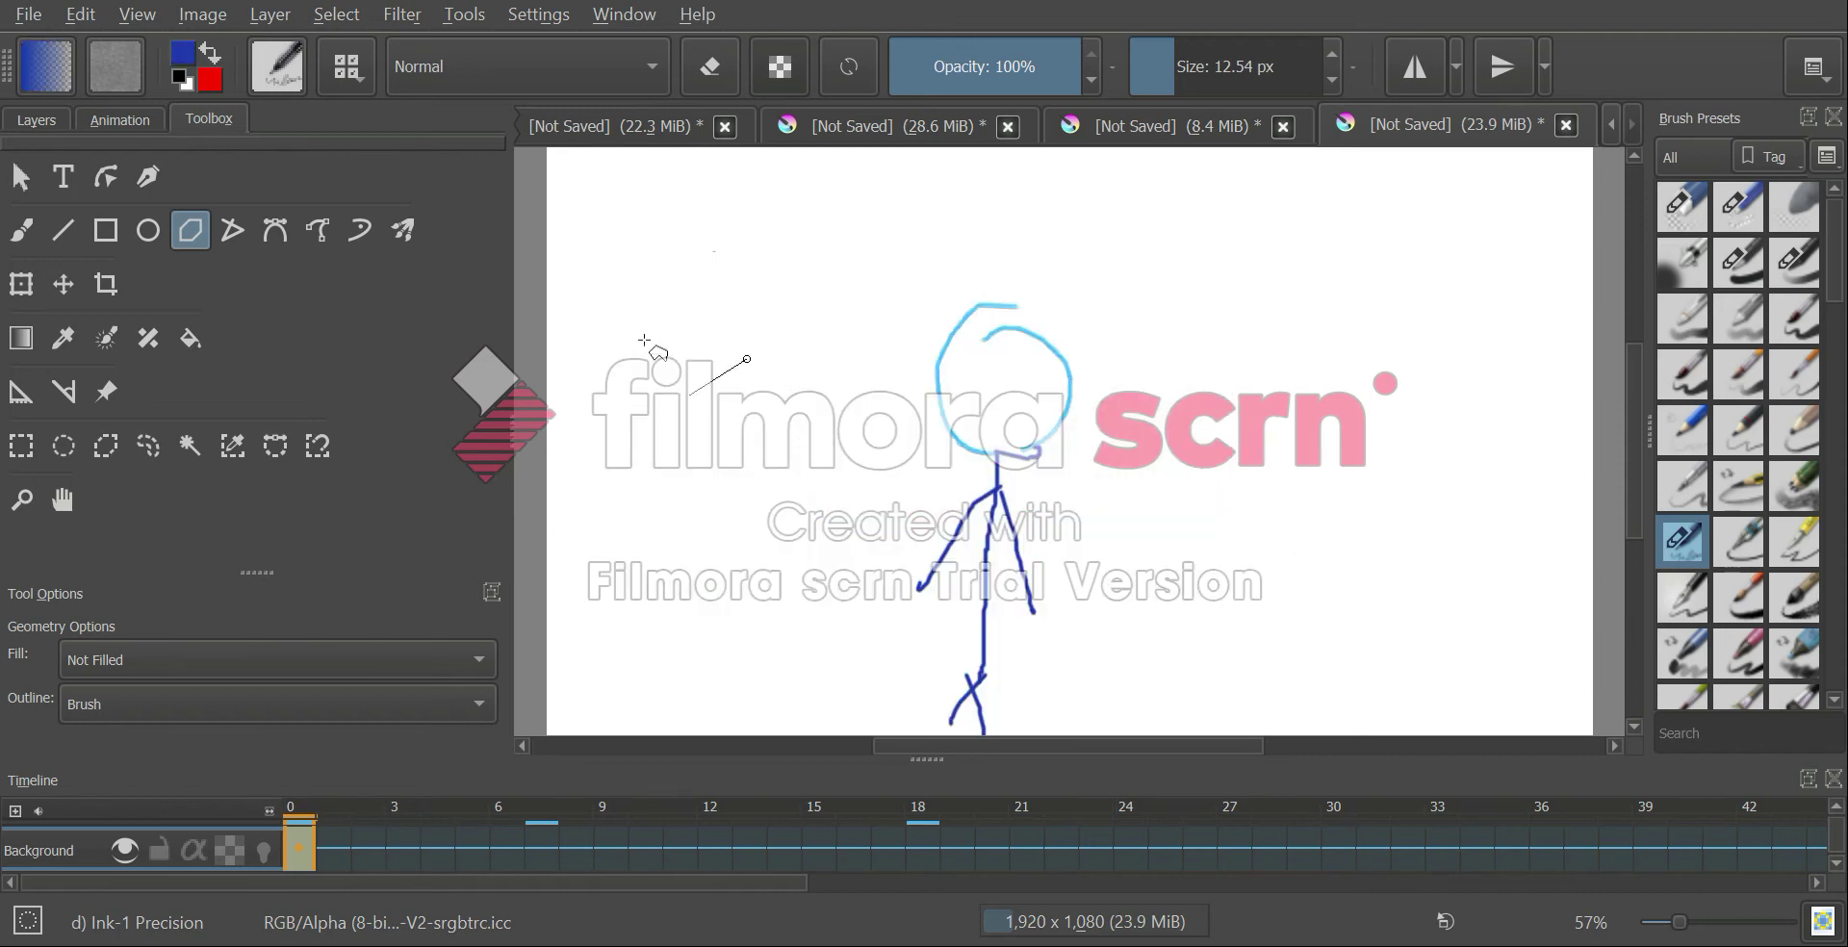
pyautogui.click(181, 77)
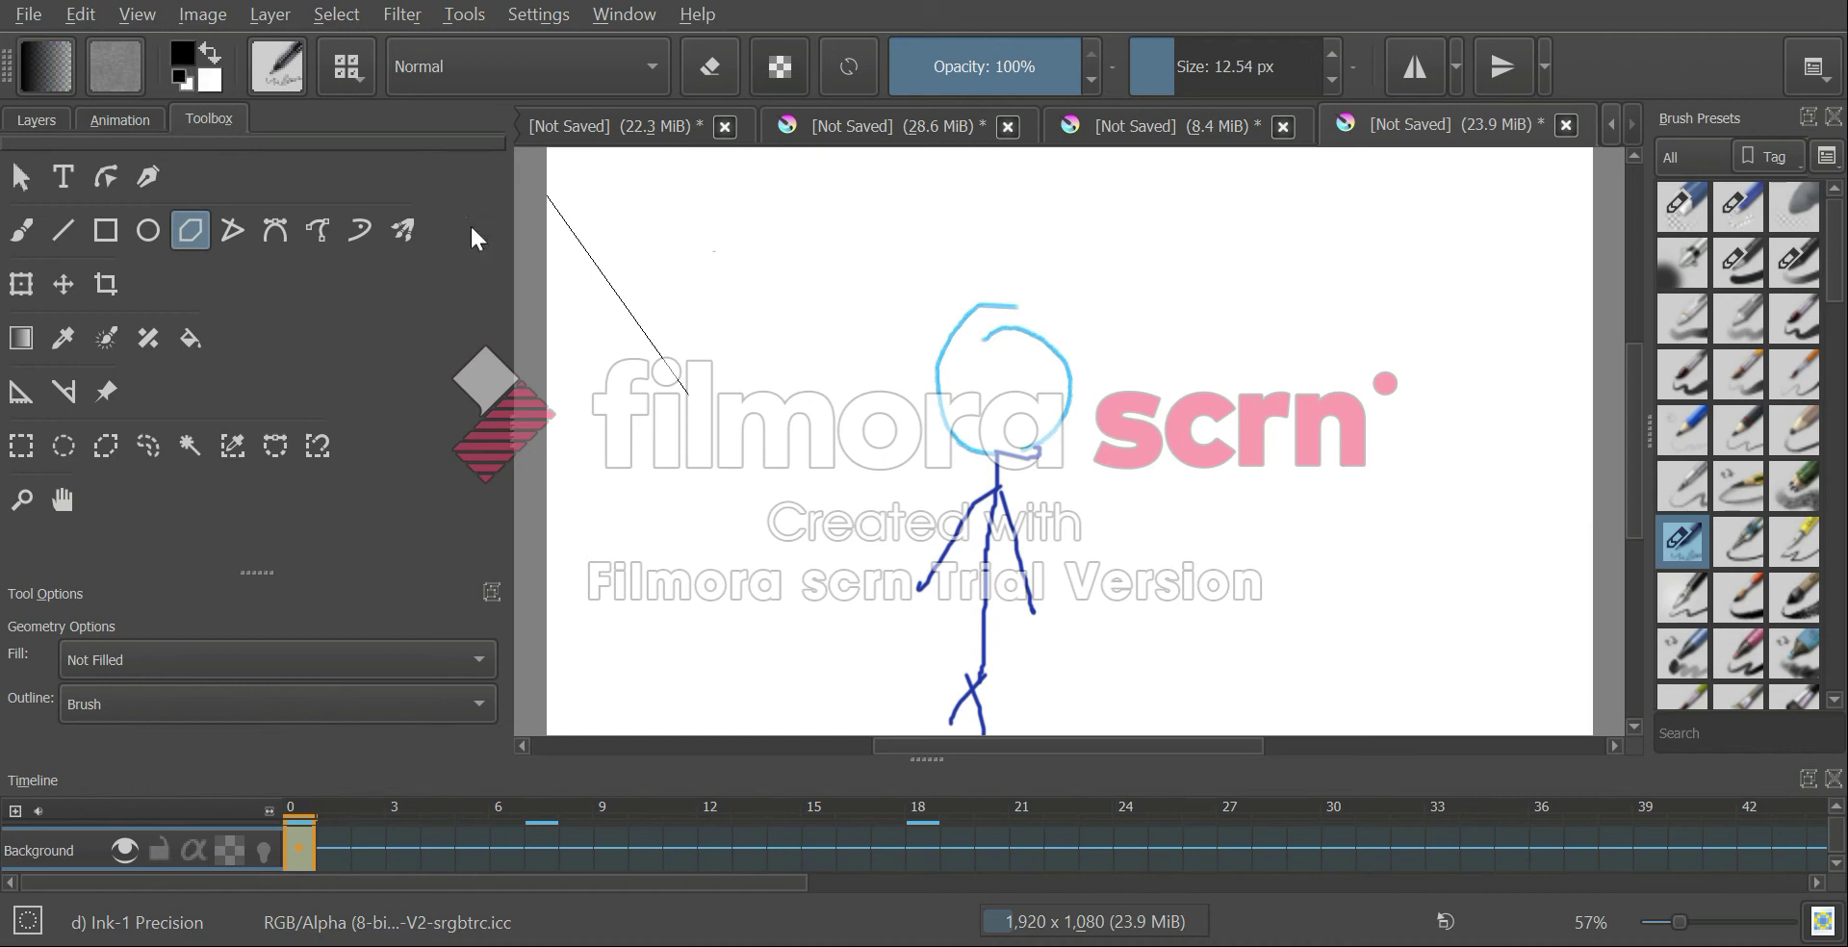
# Draw a closed five-corner polygon outline beside the figure's head and undo it
pyautogui.click(691, 271)
pyautogui.click(783, 398)
pyautogui.click(749, 489)
pyautogui.click(639, 395)
pyautogui.doubleClick(687, 395)
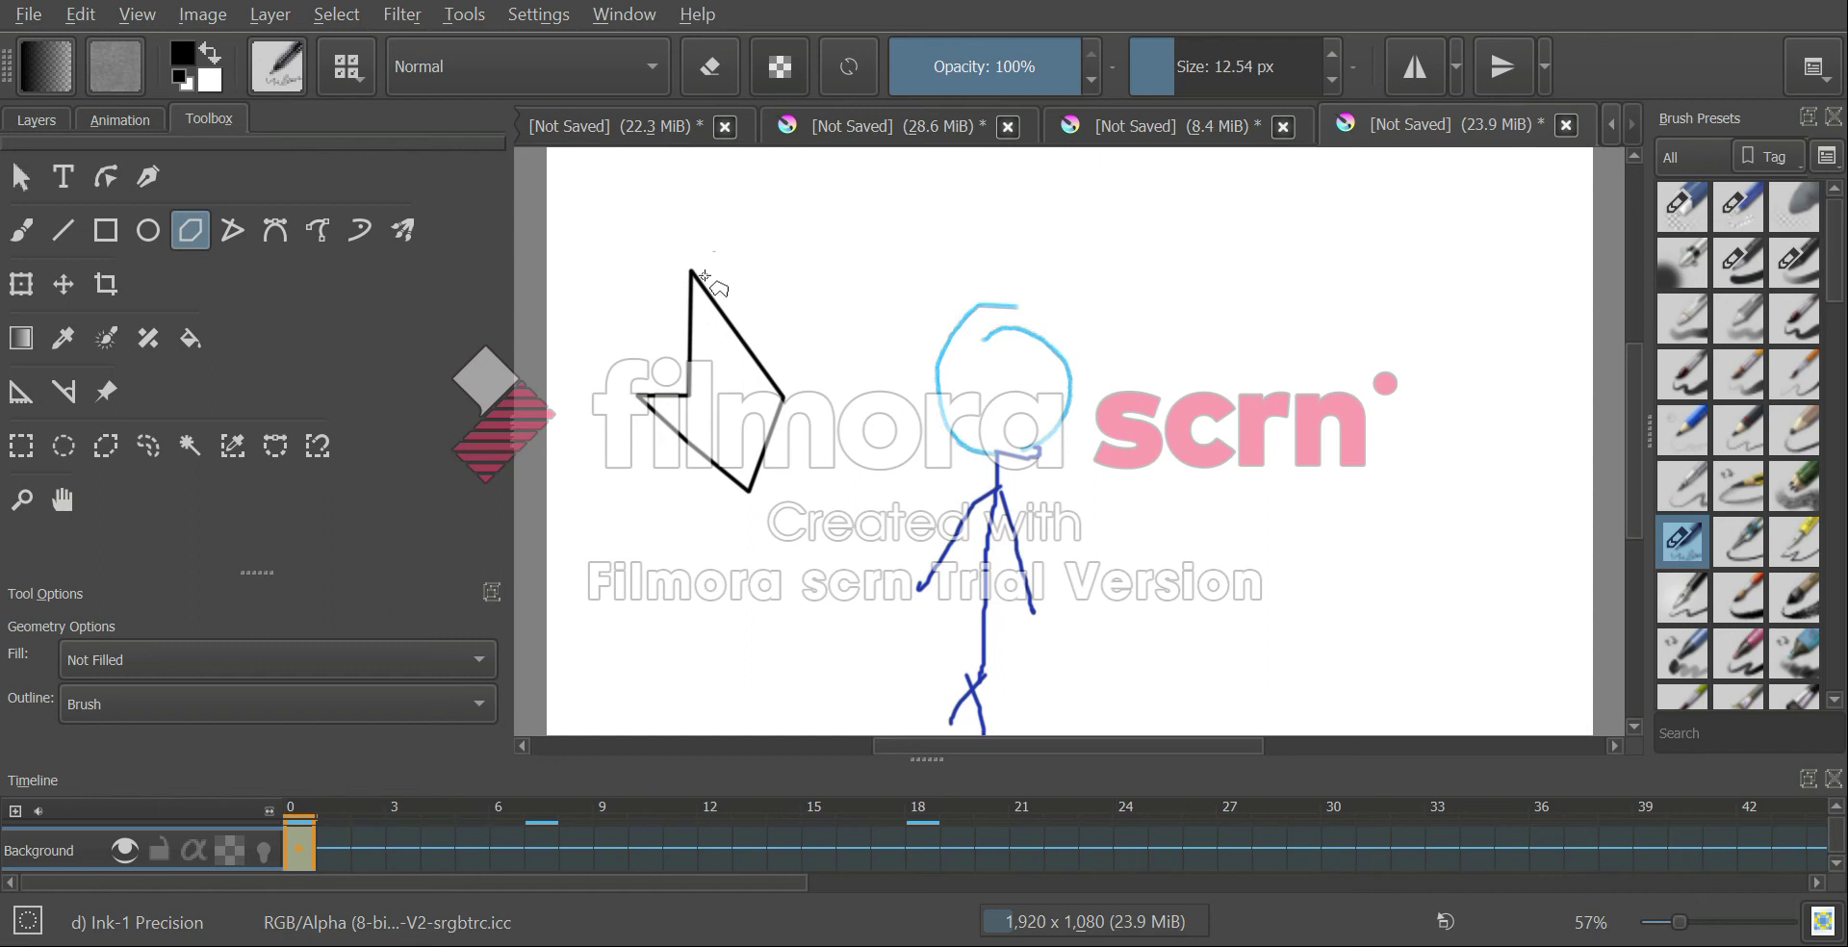
pyautogui.hotkey('ctrl', 'z')
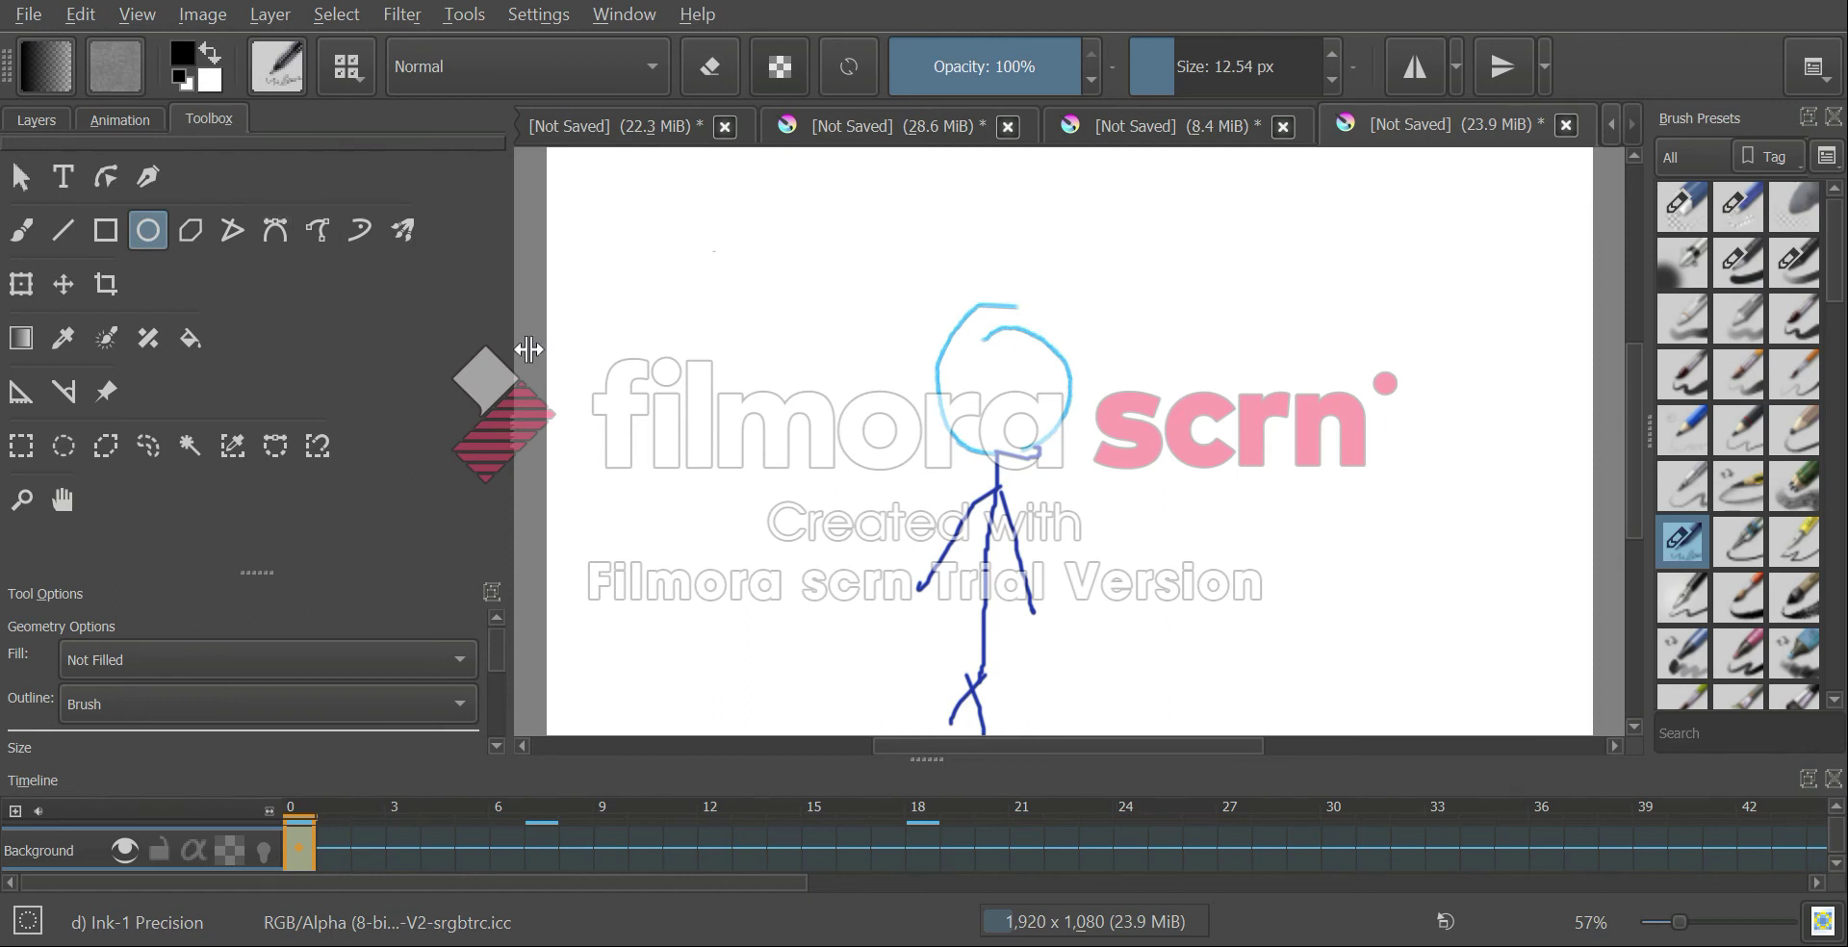
# Draw a closed ellipse on one side of the figure and a freehand circle with a gap on the other
pyautogui.moveTo(655, 271)
pyautogui.mouseDown()
pyautogui.moveTo(822, 443)
pyautogui.moveTo(824, 469)
pyautogui.mouseUp()
pyautogui.click(21, 229)
pyautogui.moveTo(1276, 328)
pyautogui.mouseDown()
pyautogui.moveTo(1201, 421)
pyautogui.moveTo(1287, 502)
pyautogui.moveTo(1361, 421)
pyautogui.moveTo(1315, 352)
pyautogui.mouseUp()
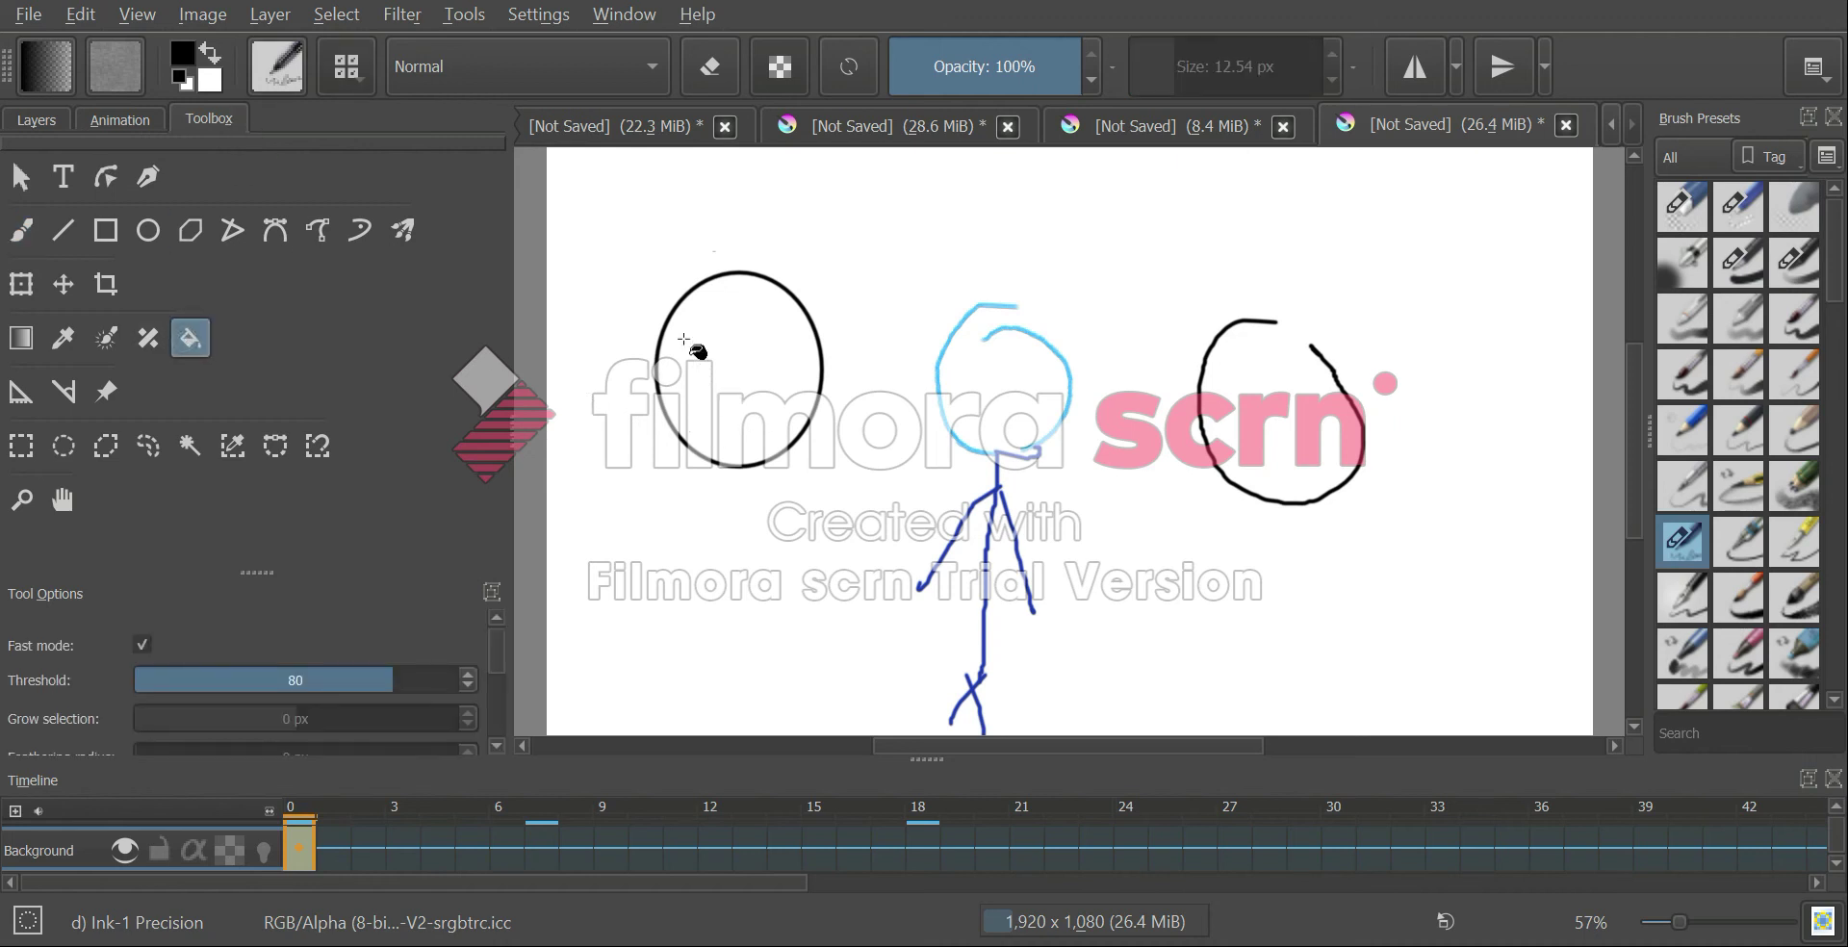
# Fill the closed ellipse and the open freehand circle with black, undoing each fill
pyautogui.click(720, 360)
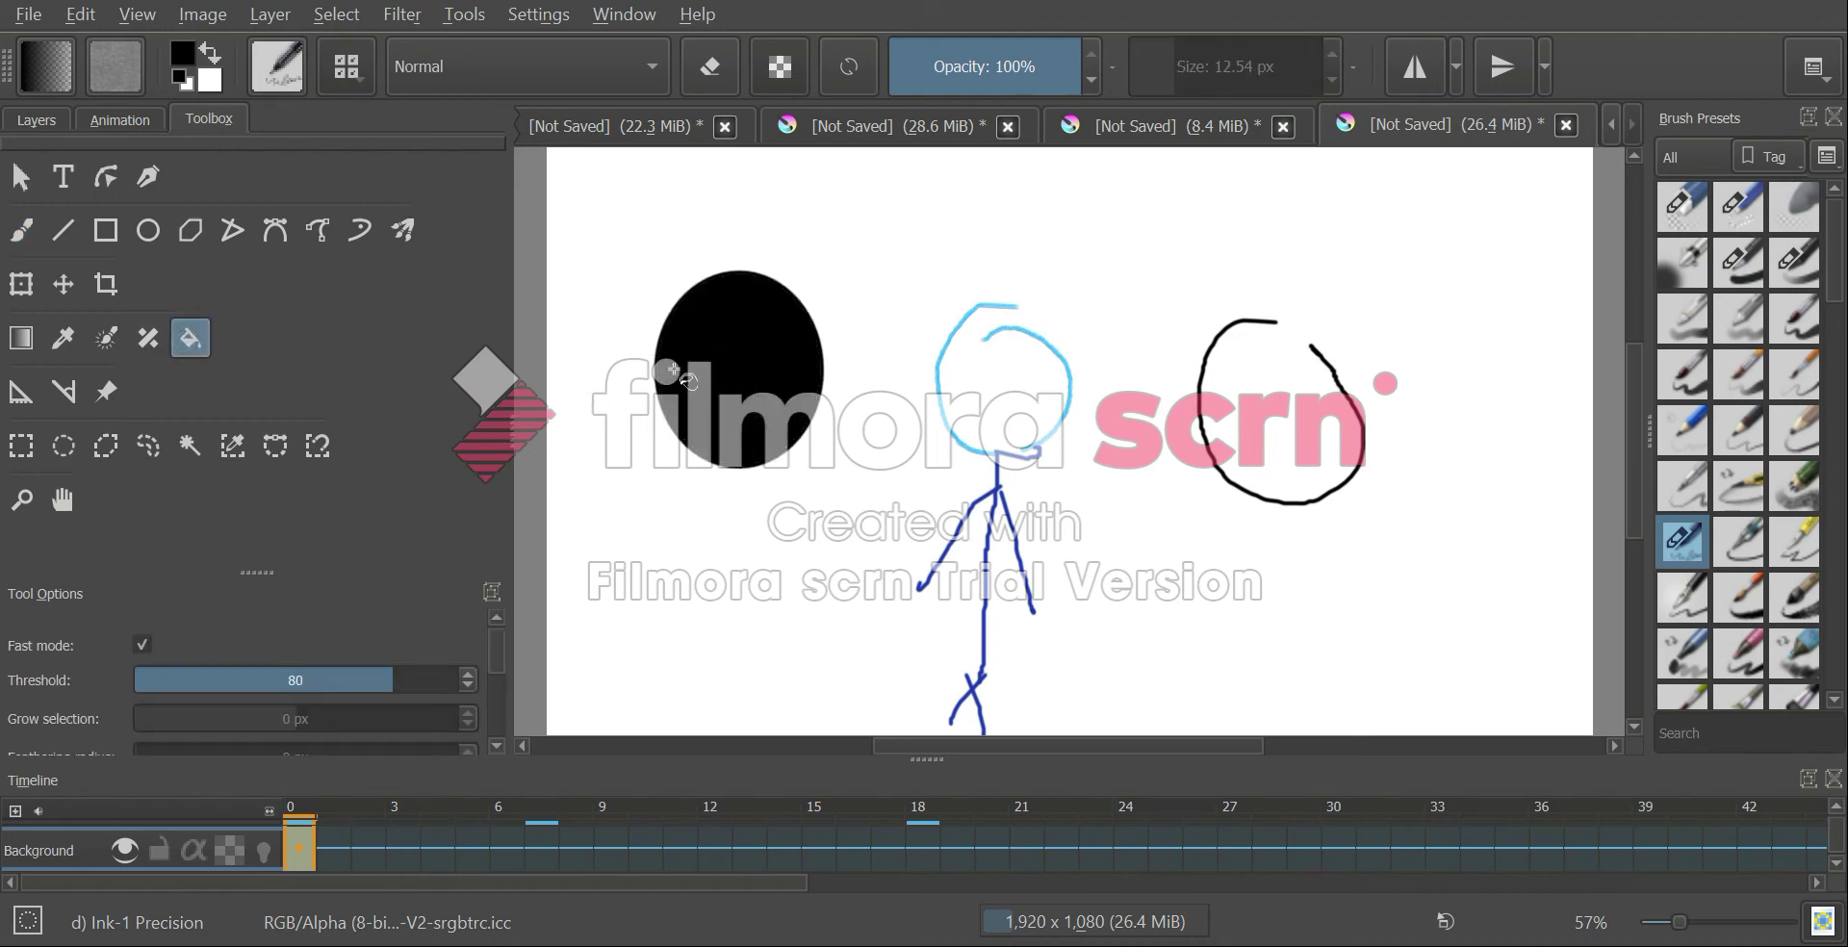
pyautogui.hotkey('ctrl', 'z')
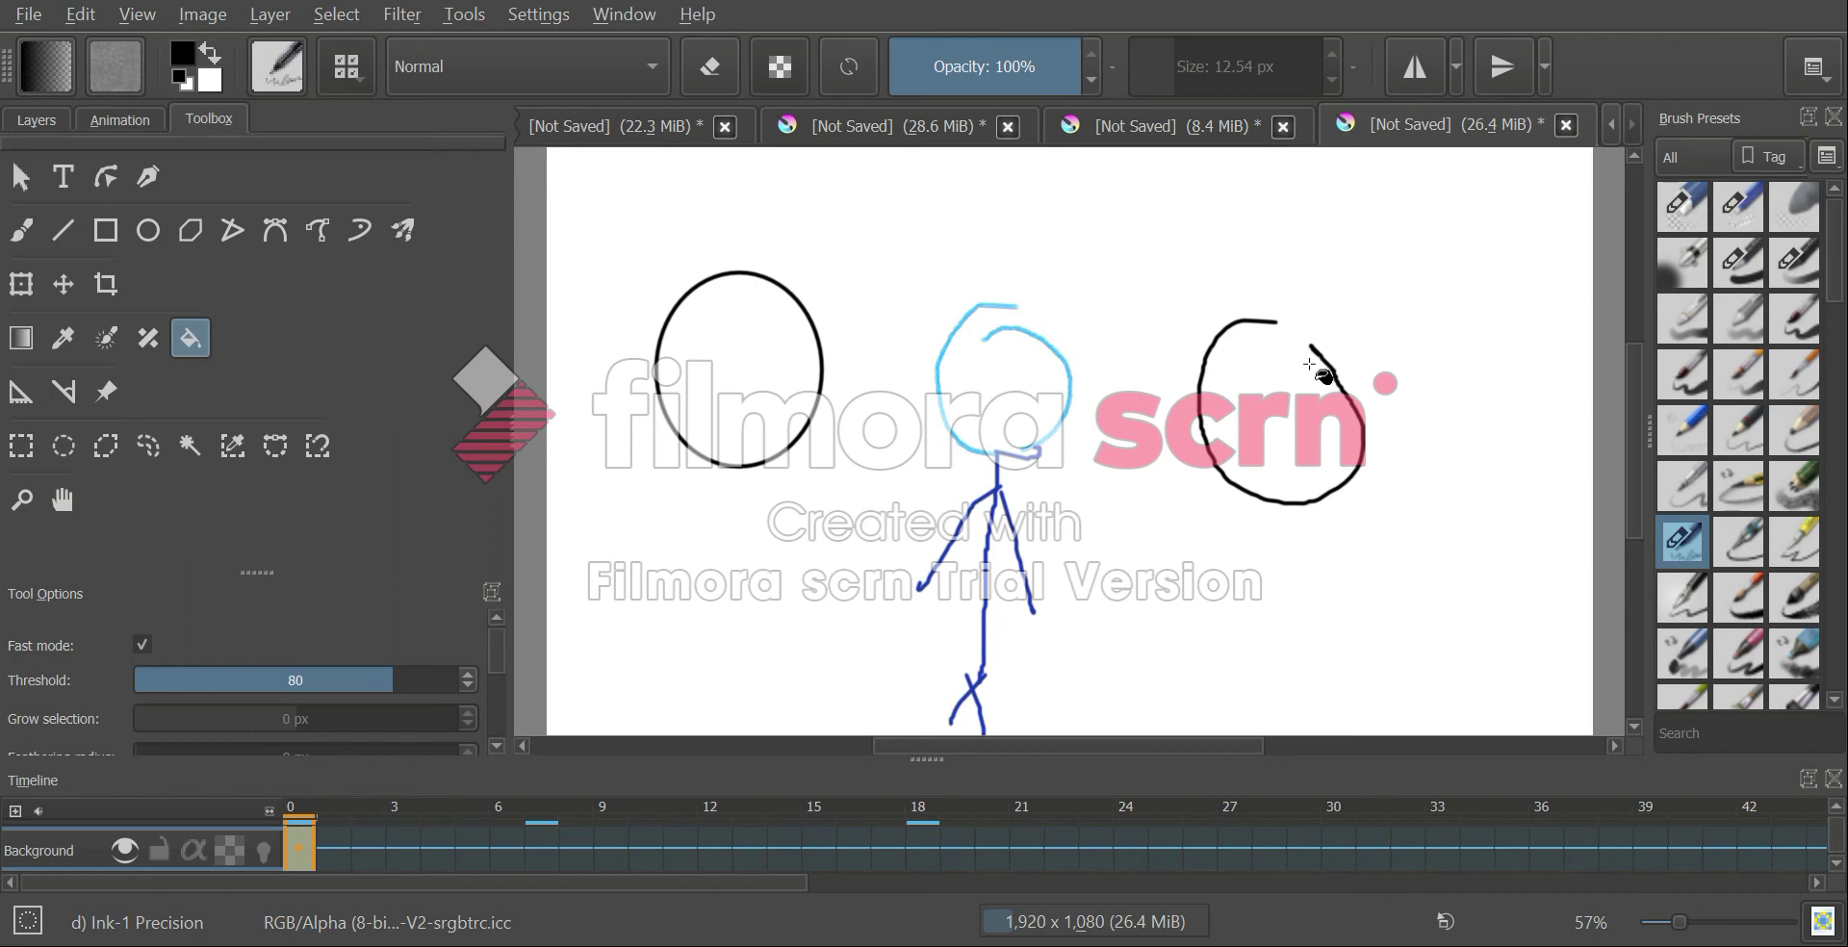
pyautogui.click(1283, 412)
pyautogui.hotkey('ctrl', 'z')
# Set the background colour to red and swap it to the foreground, leaving black as the background
pyautogui.click(207, 82)
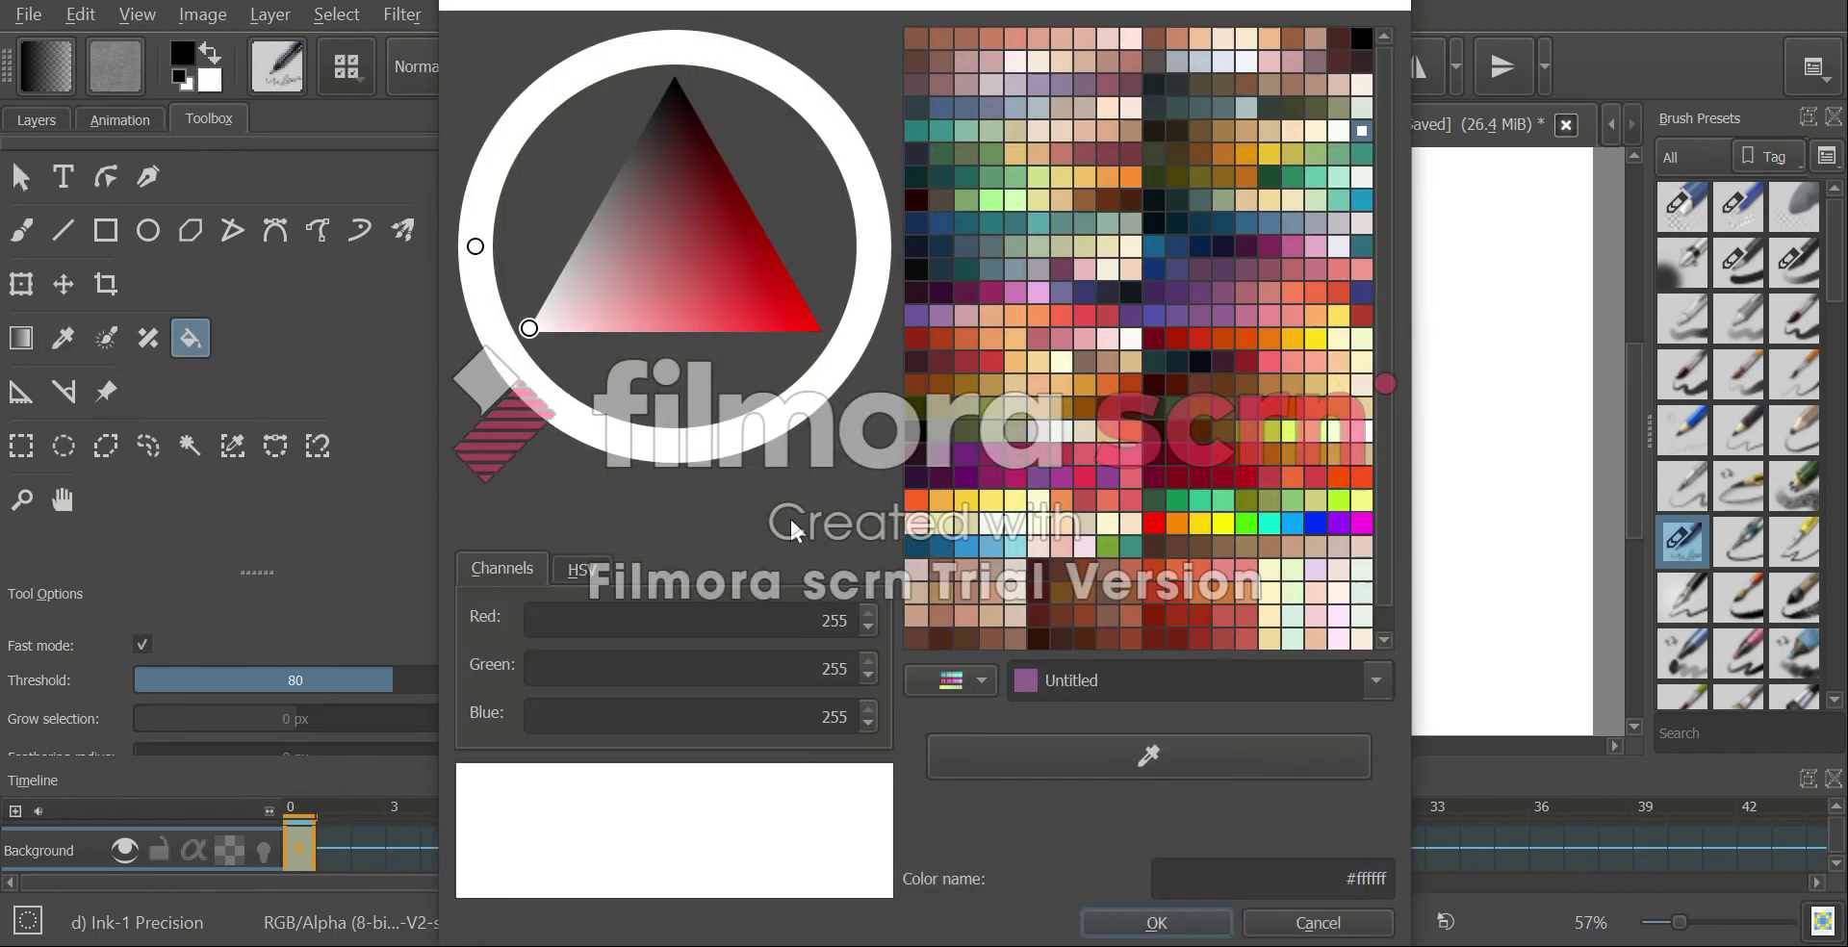
pyautogui.click(1153, 522)
pyautogui.click(1155, 922)
pyautogui.click(208, 53)
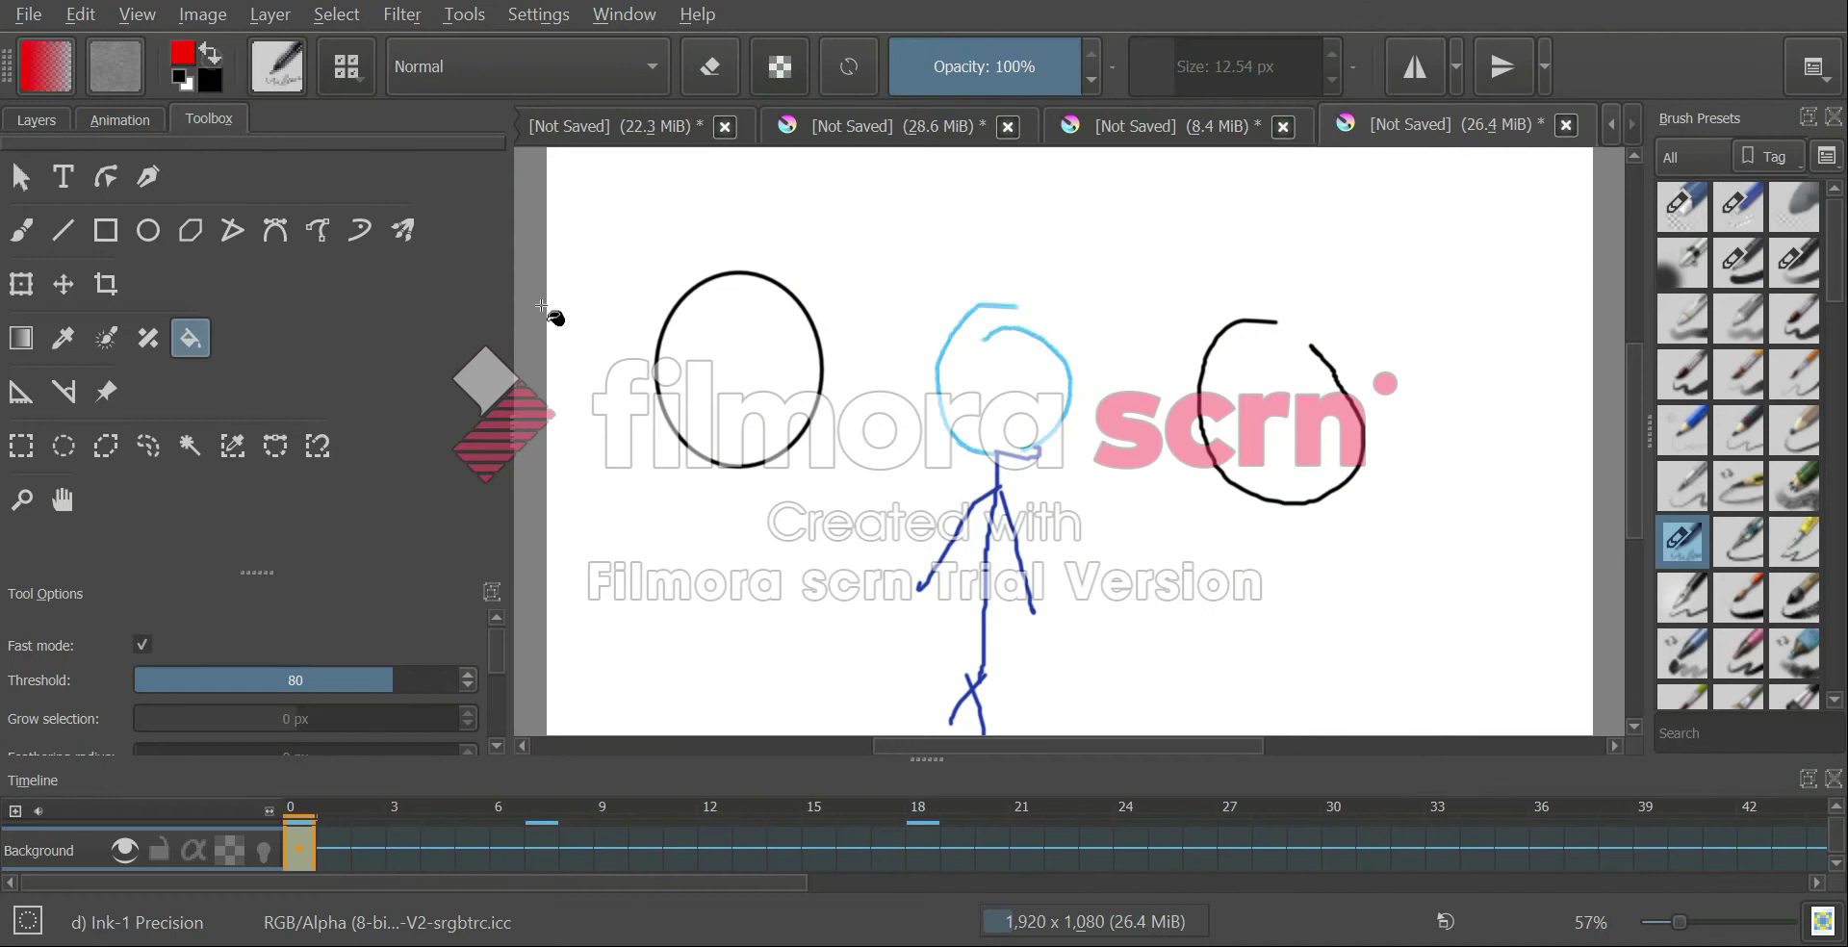
# Fill the closed ellipse with red, and undo the fill and both circles
pyautogui.click(727, 402)
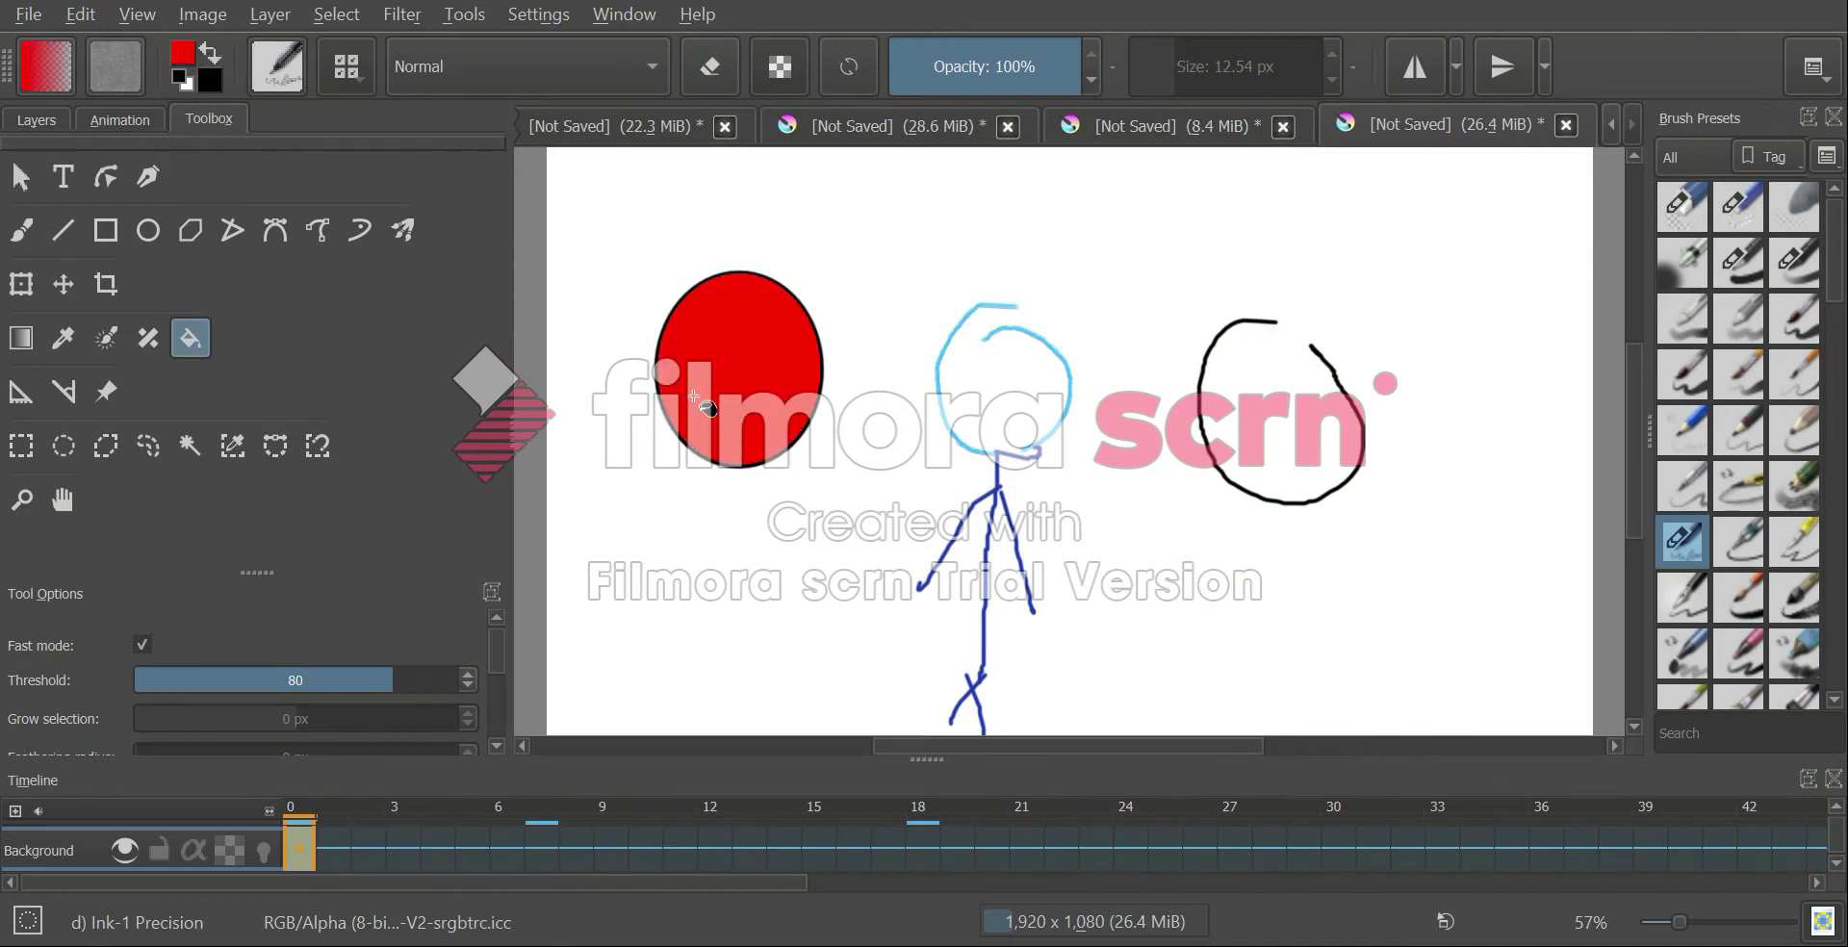
pyautogui.hotkey('ctrl', 'z')
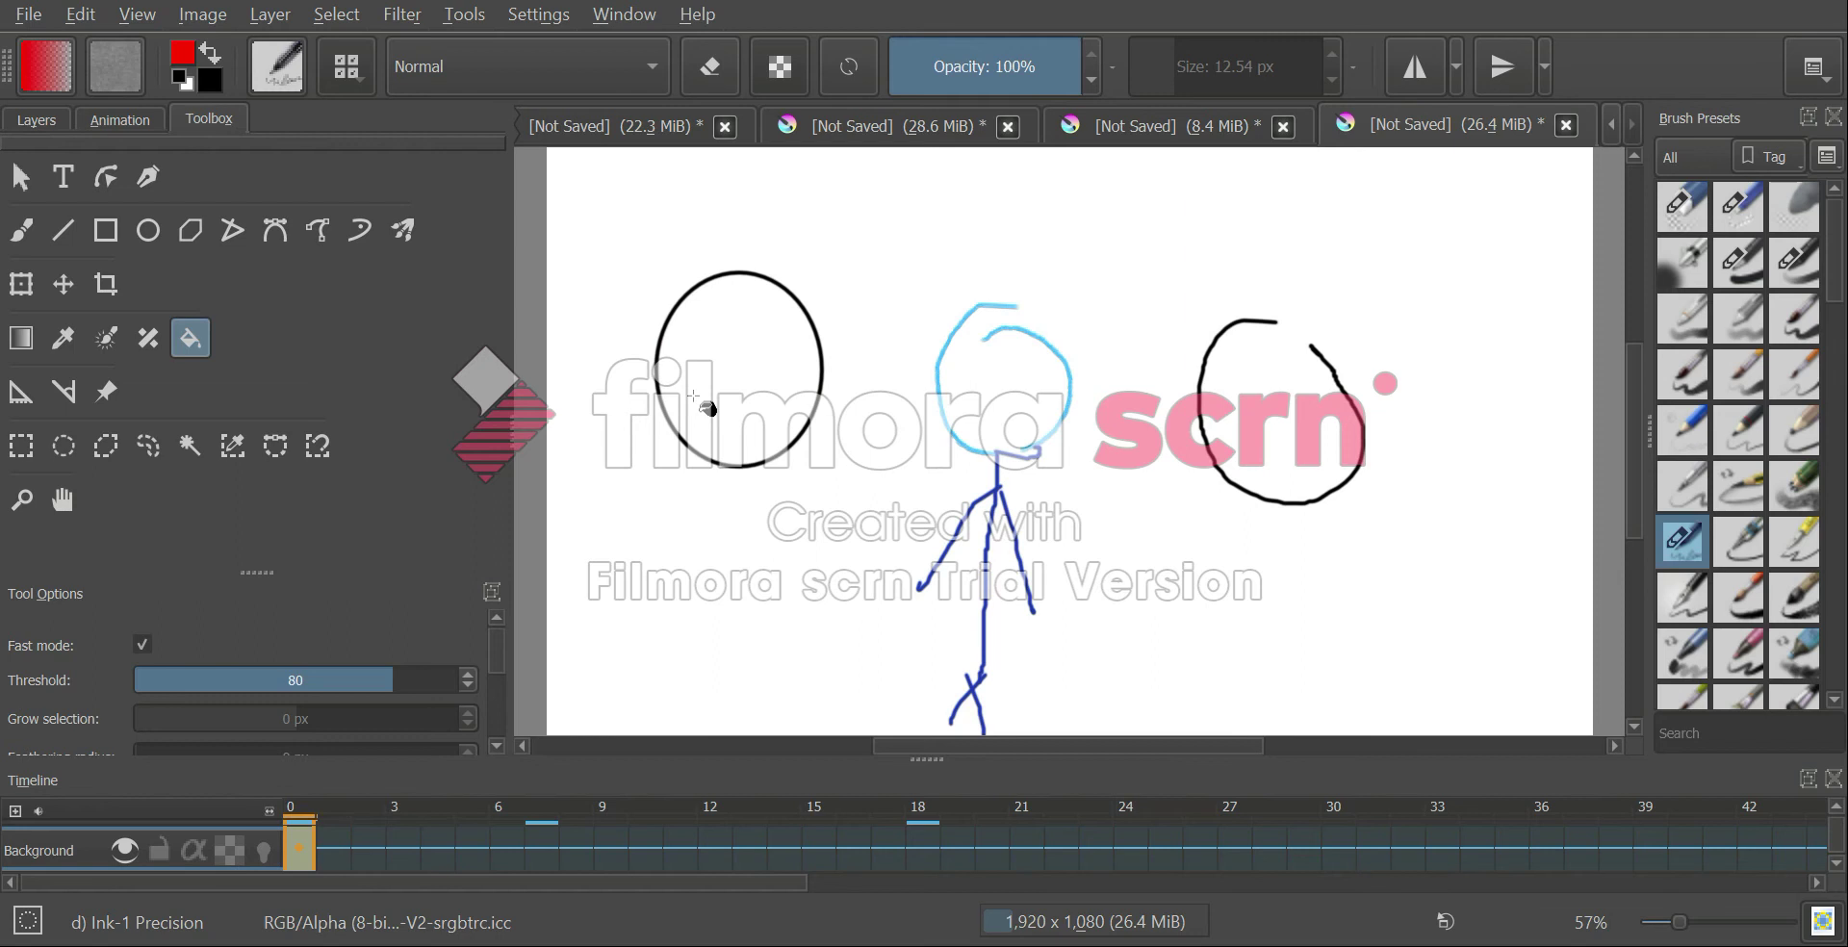
pyautogui.hotkey('ctrl', 'z')
pyautogui.hotkey('ctrl', 'z')
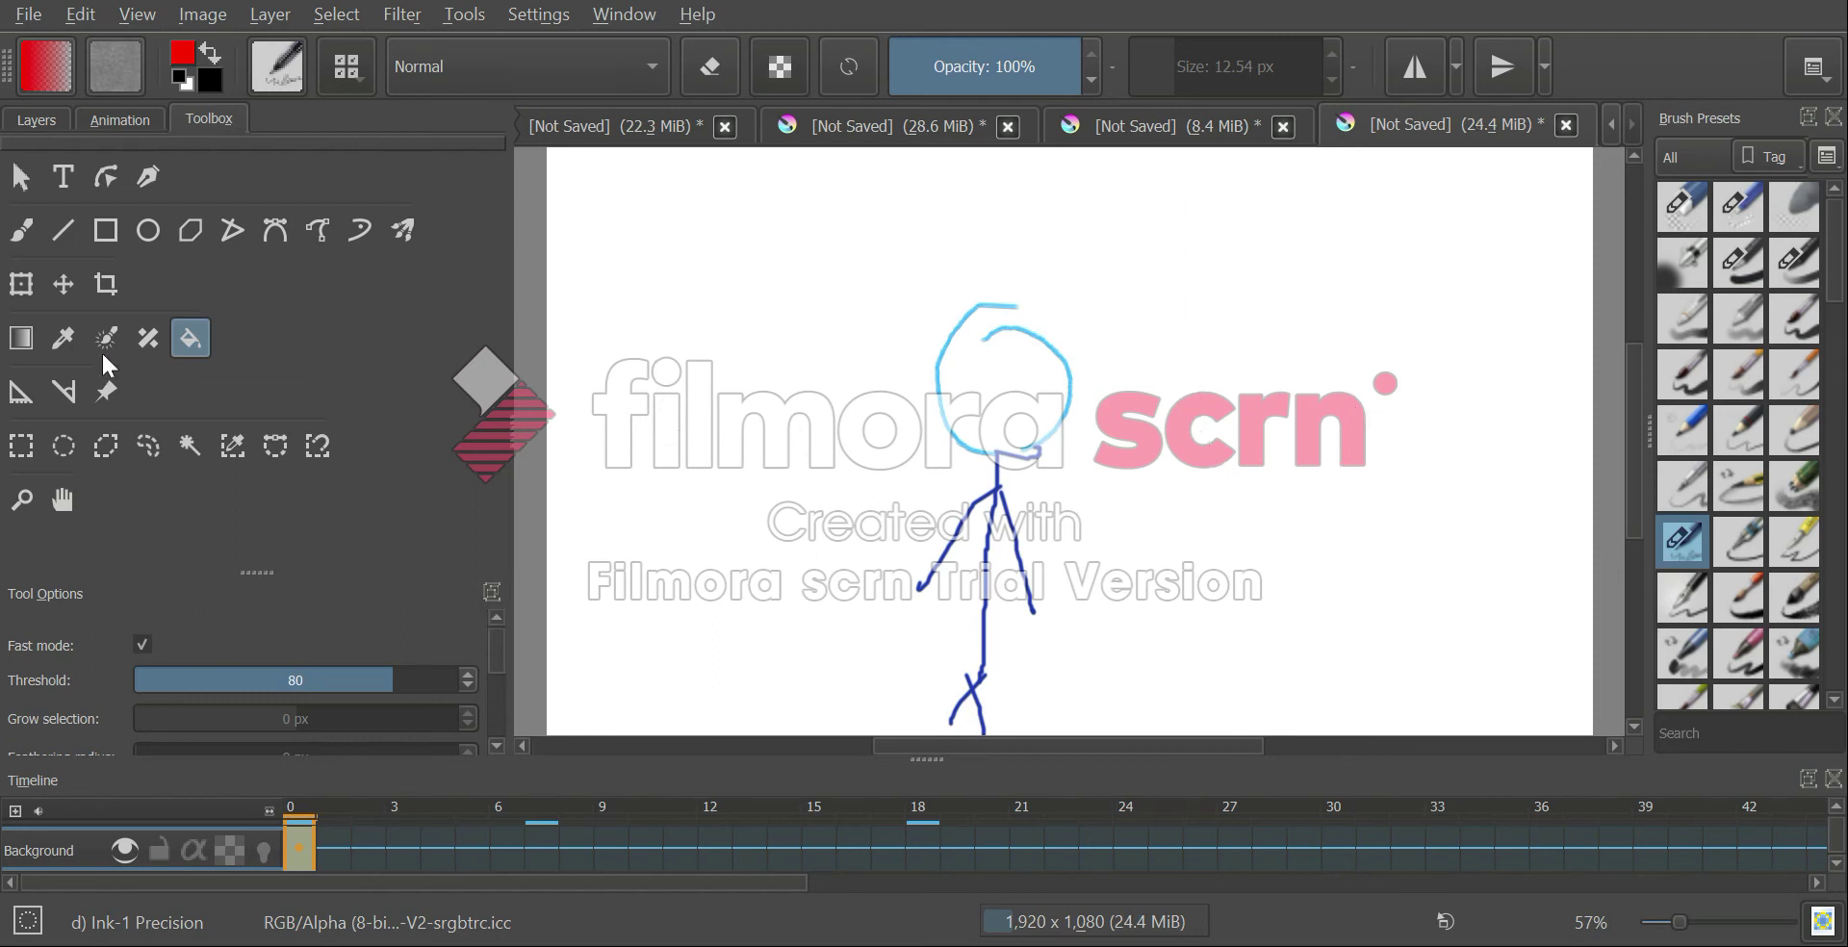
# Make a rectangular selection around the stick figure, shift it slightly with the Transform tool, and undo the shift
pyautogui.click(22, 446)
pyautogui.moveTo(788, 252); pyautogui.dragTo(1131, 674)
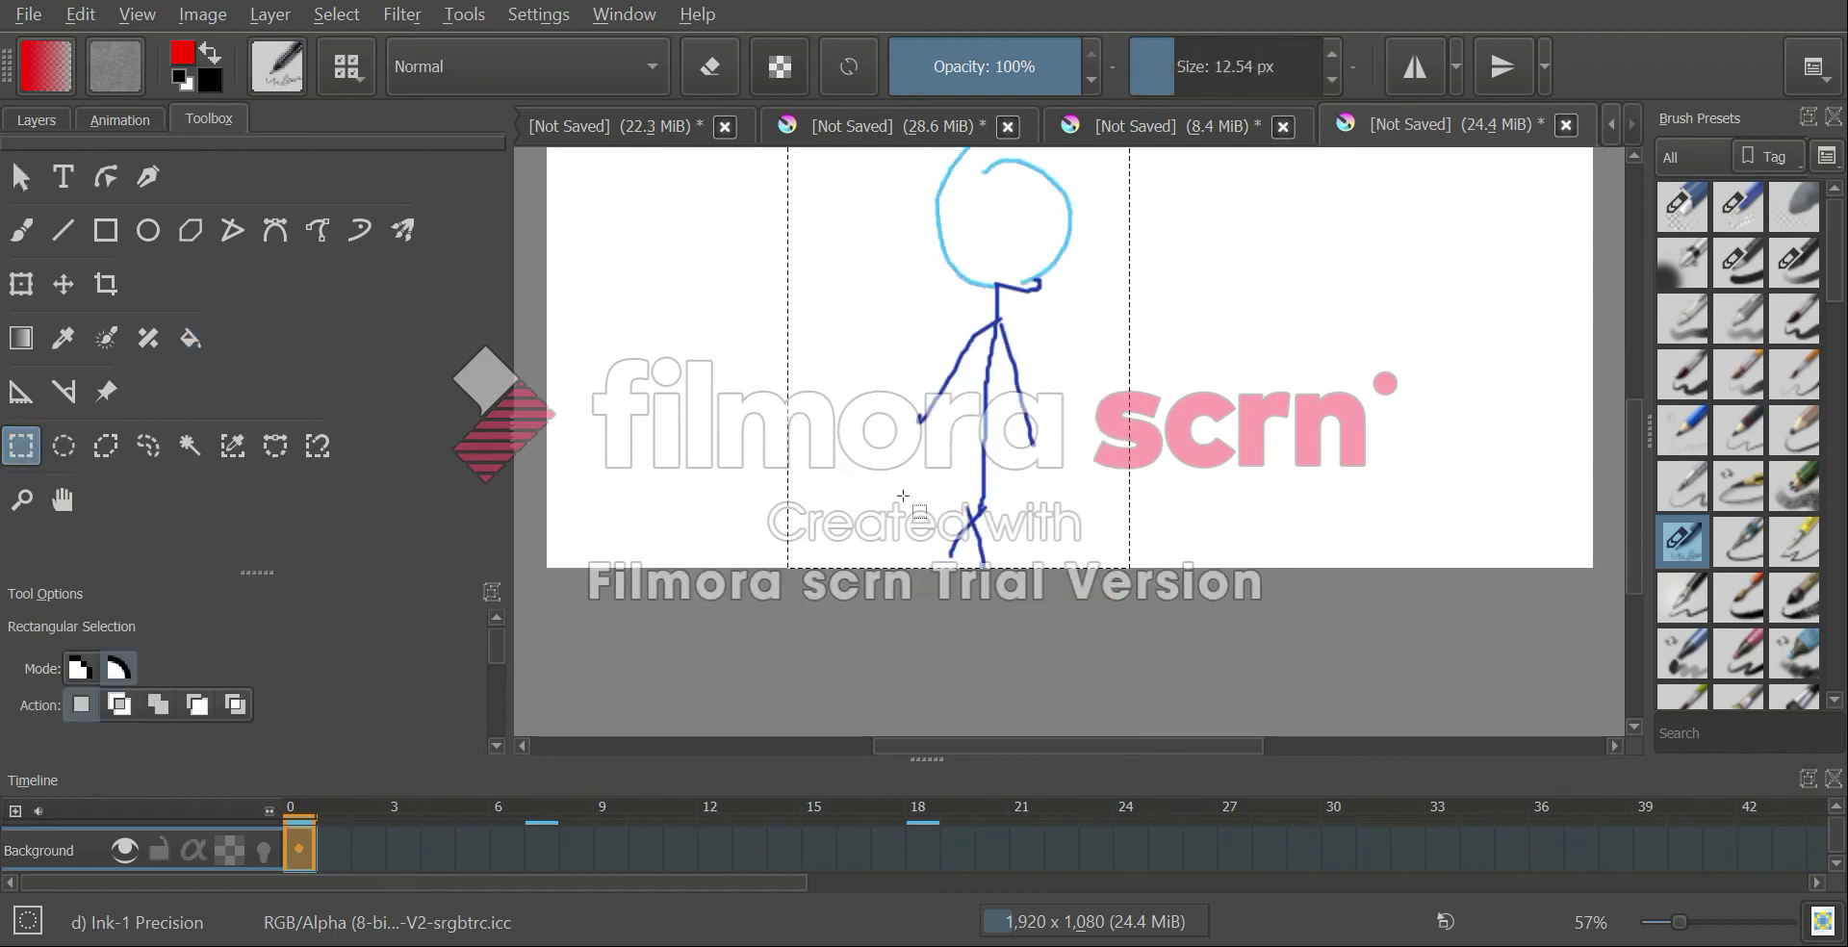
pyautogui.click(21, 284)
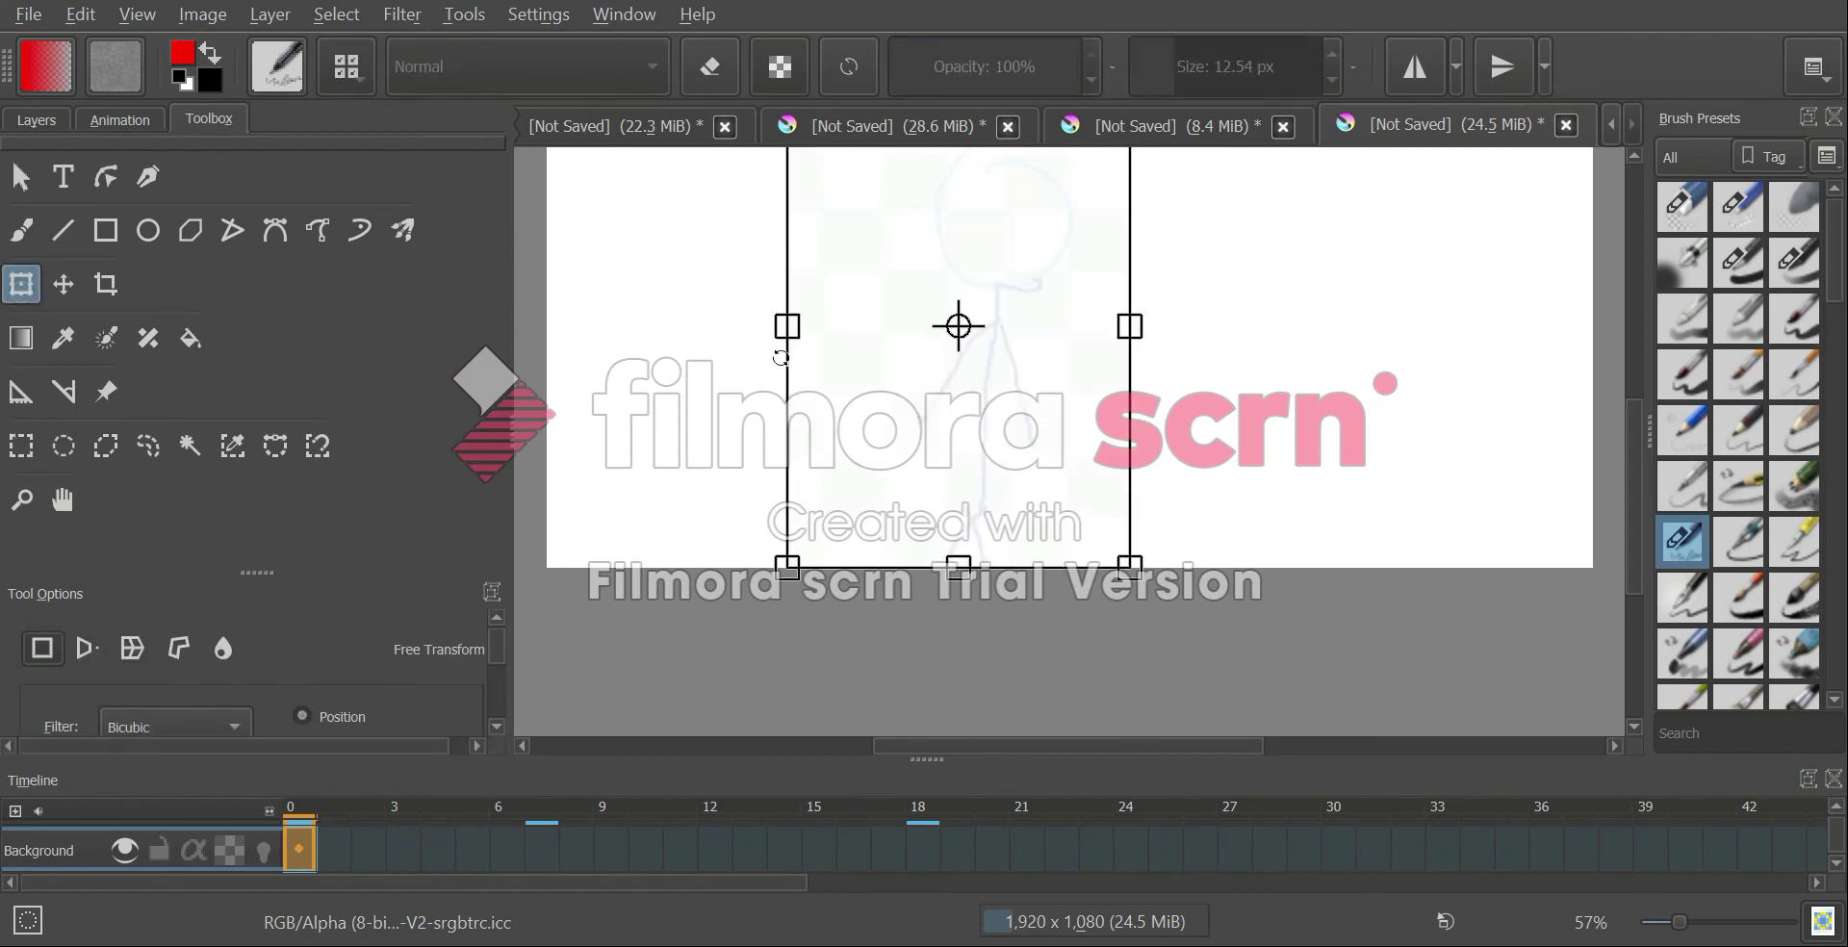
pyautogui.moveTo(1005, 370)
pyautogui.mouseDown()
pyautogui.moveTo(1093, 403)
pyautogui.moveTo(998, 358)
pyautogui.moveTo(1011, 374)
pyautogui.mouseUp()
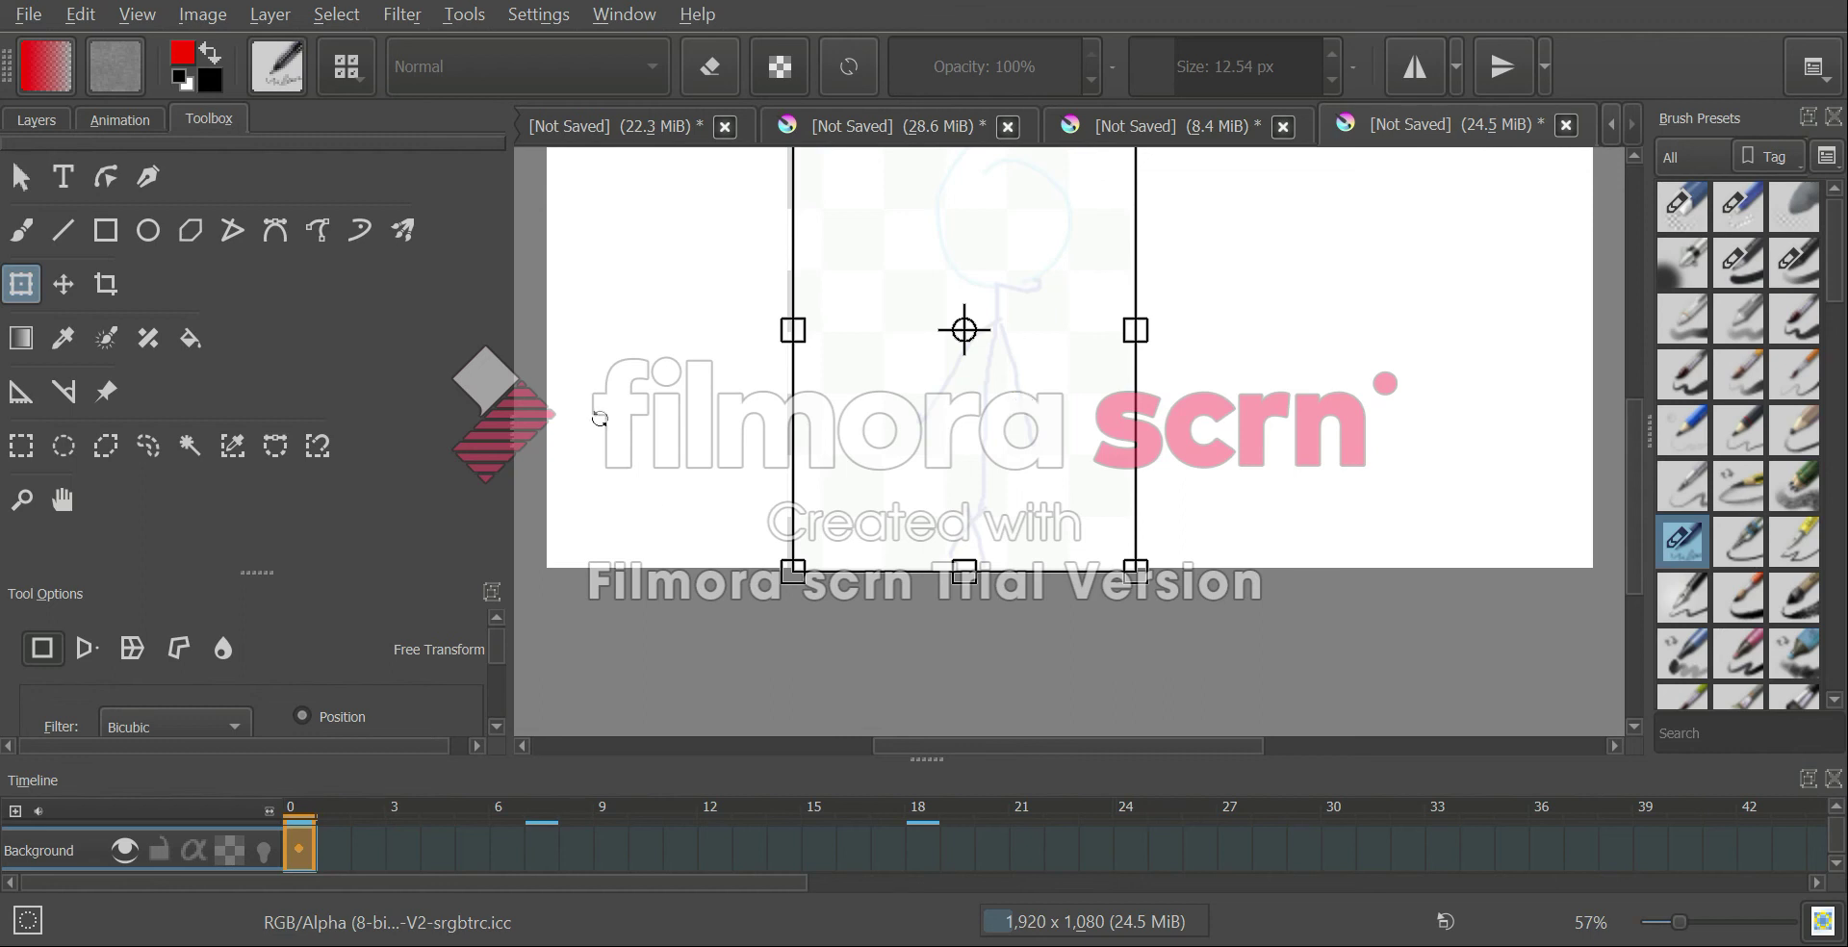
pyautogui.hotkey('ctrl', 'z')
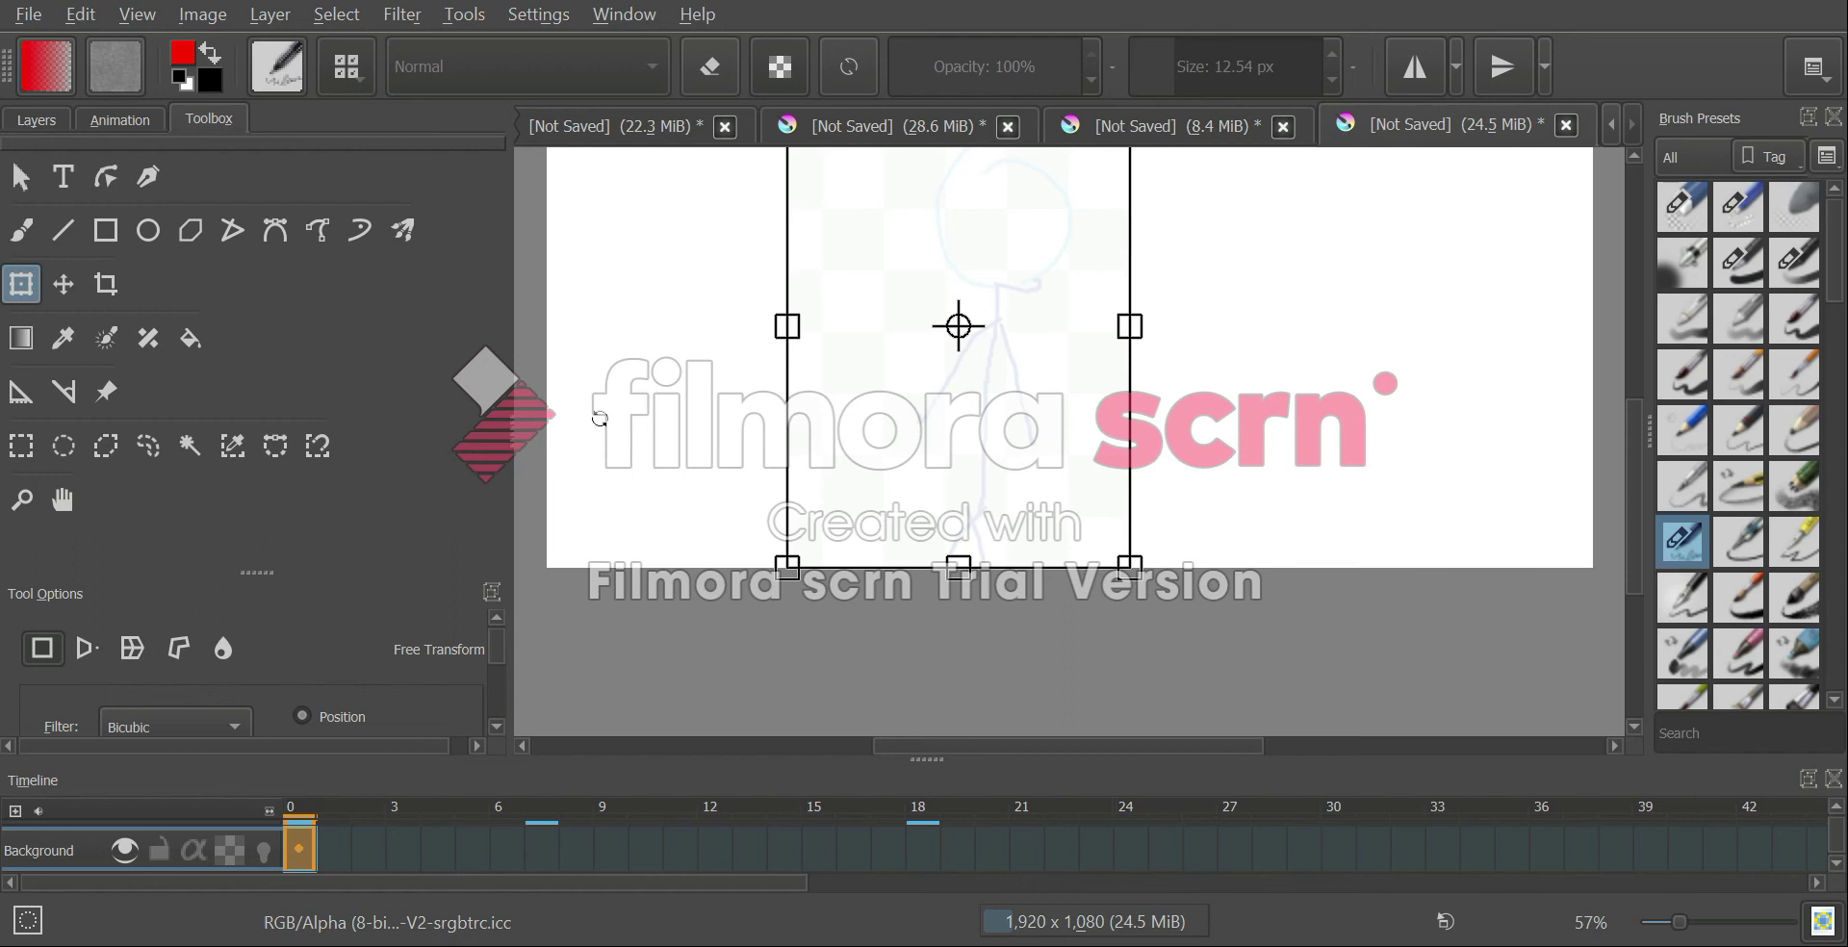
# Paint red freehand strokes and a red fill inside the selection around the figure, and undo them
pyautogui.click(1834, 808)
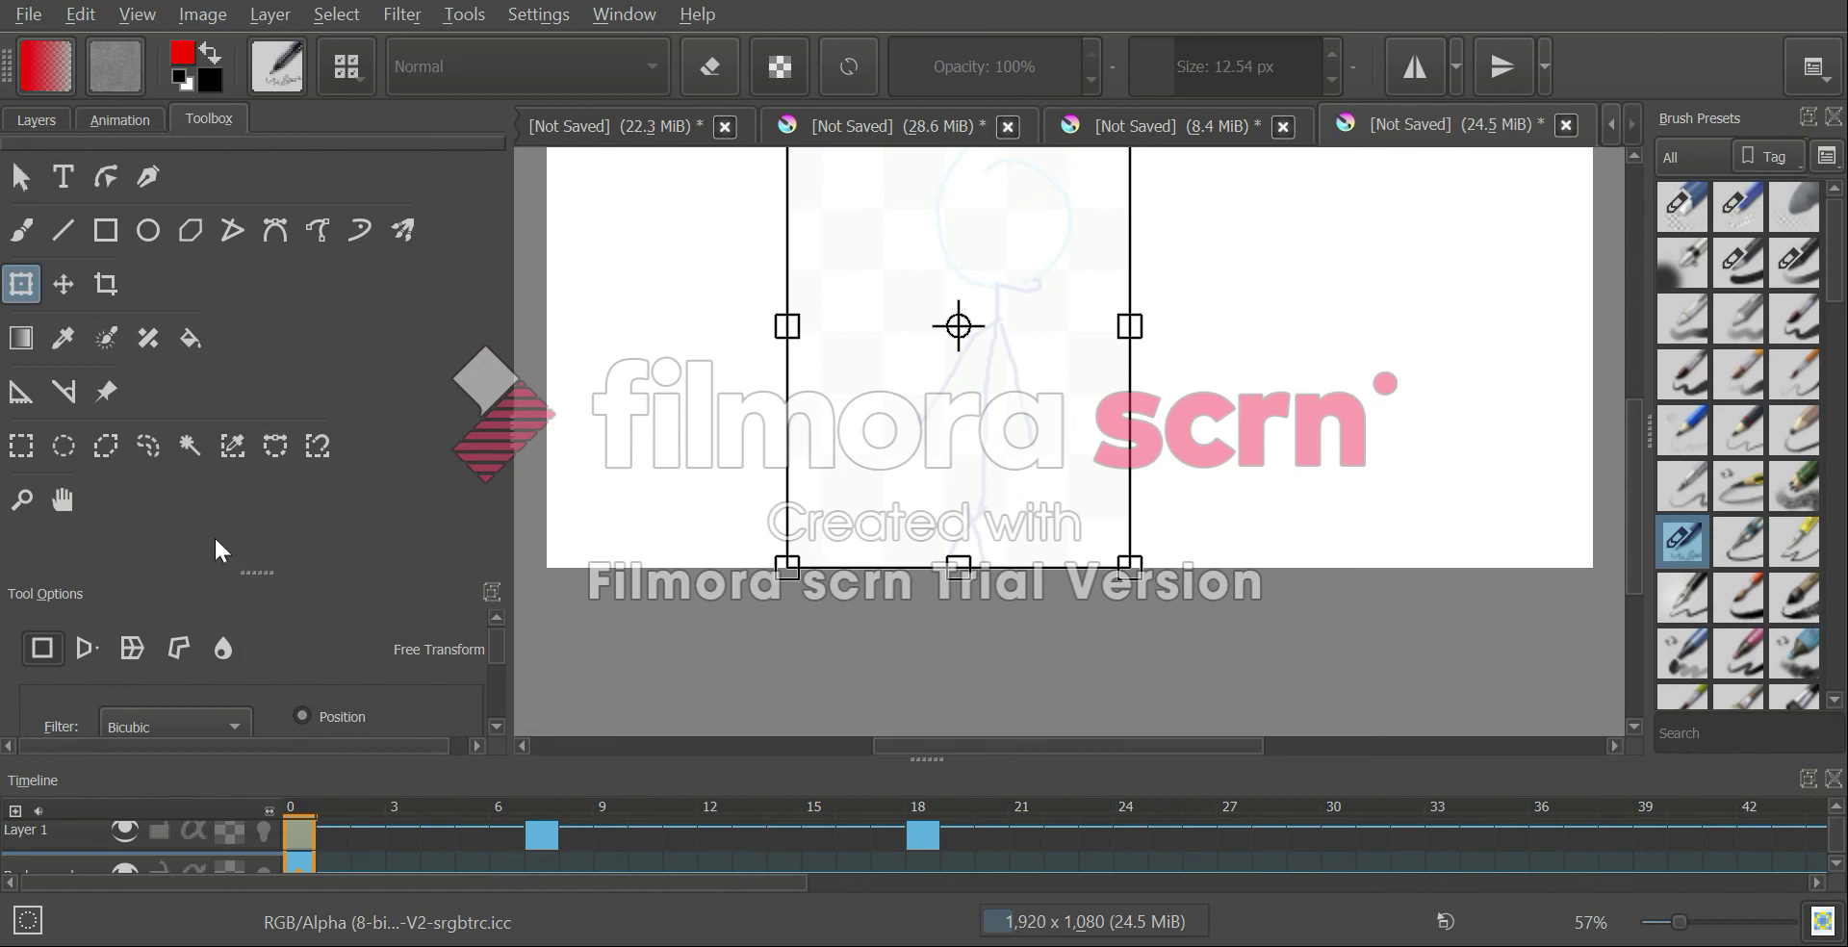
pyautogui.click(31, 213)
pyautogui.moveTo(849, 438)
pyautogui.mouseDown()
pyautogui.moveTo(897, 465)
pyautogui.moveTo(708, 399)
pyautogui.moveTo(775, 418)
pyautogui.moveTo(816, 367)
pyautogui.moveTo(739, 288)
pyautogui.moveTo(940, 417)
pyautogui.moveTo(743, 261)
pyautogui.moveTo(828, 244)
pyautogui.moveTo(884, 367)
pyautogui.mouseUp()
pyautogui.hotkey('ctrl', 'z')
pyautogui.hotkey('ctrl', 'z')
pyautogui.hotkey('ctrl', 'z')
pyautogui.hotkey('ctrl', 'z')
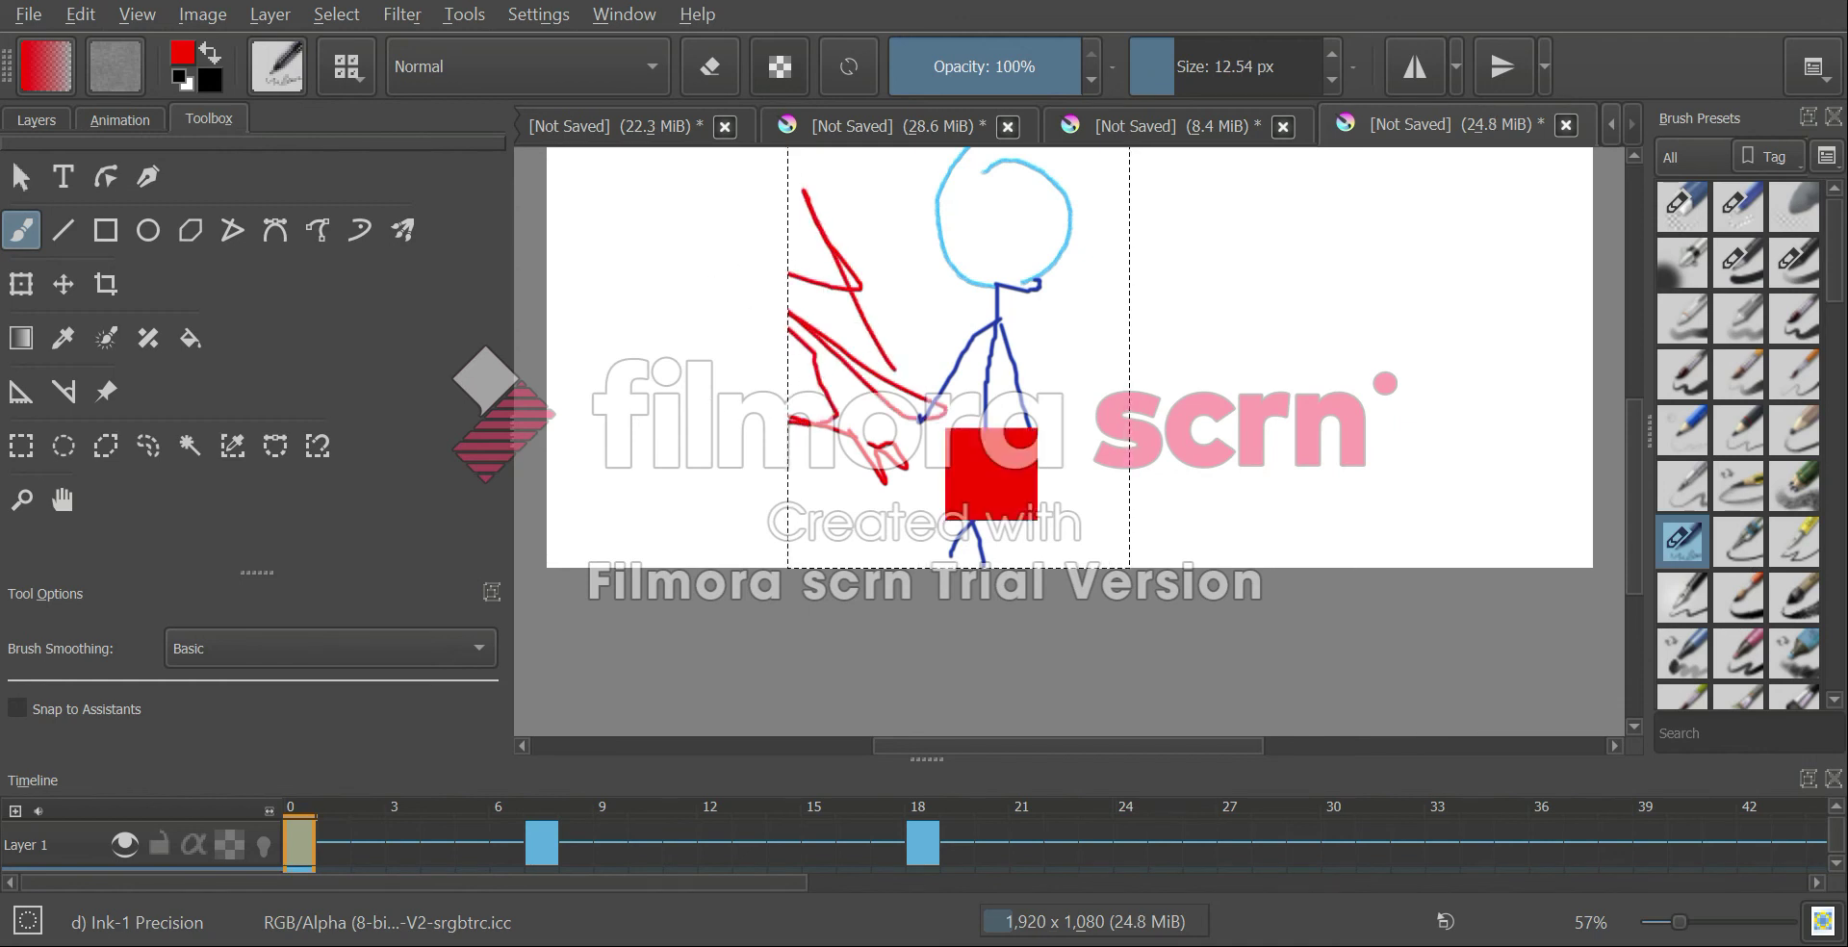
# Try to shift the selected area on the Background layer with the Transform tool, and undo the attempt together with the red marks
pyautogui.click(21, 284)
pyautogui.moveTo(1021, 356)
pyautogui.mouseDown()
pyautogui.moveTo(1088, 412)
pyautogui.moveTo(1016, 338)
pyautogui.mouseUp()
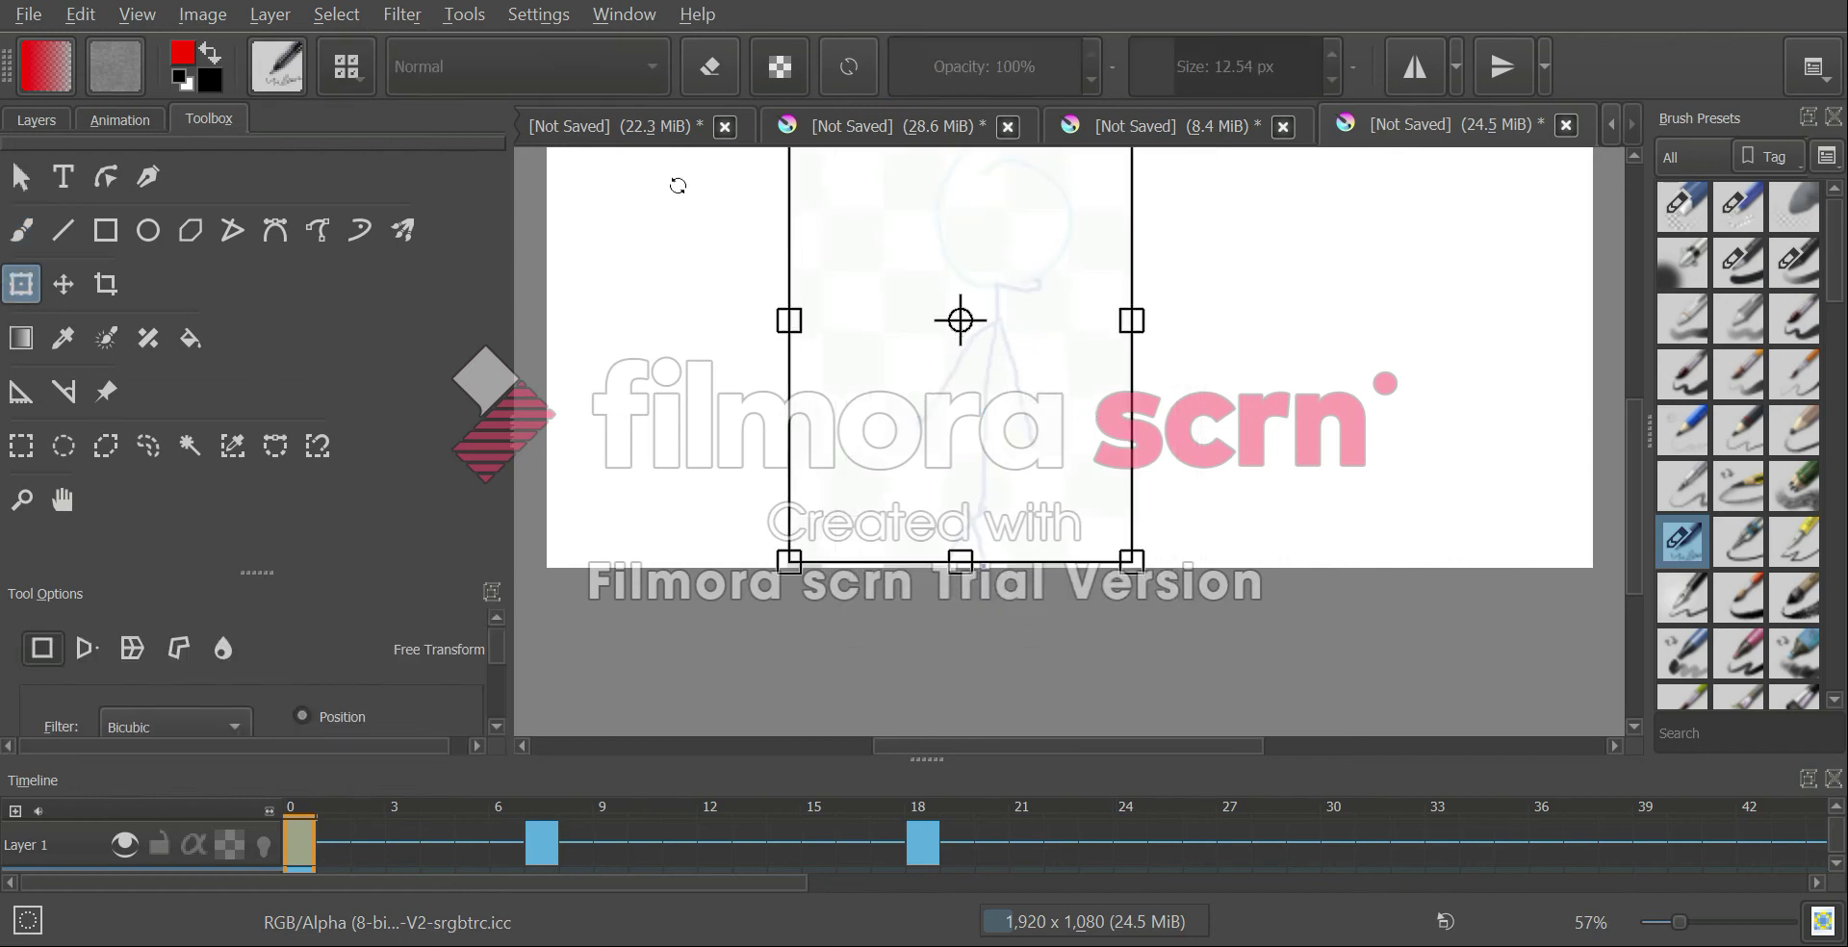
pyautogui.click(108, 119)
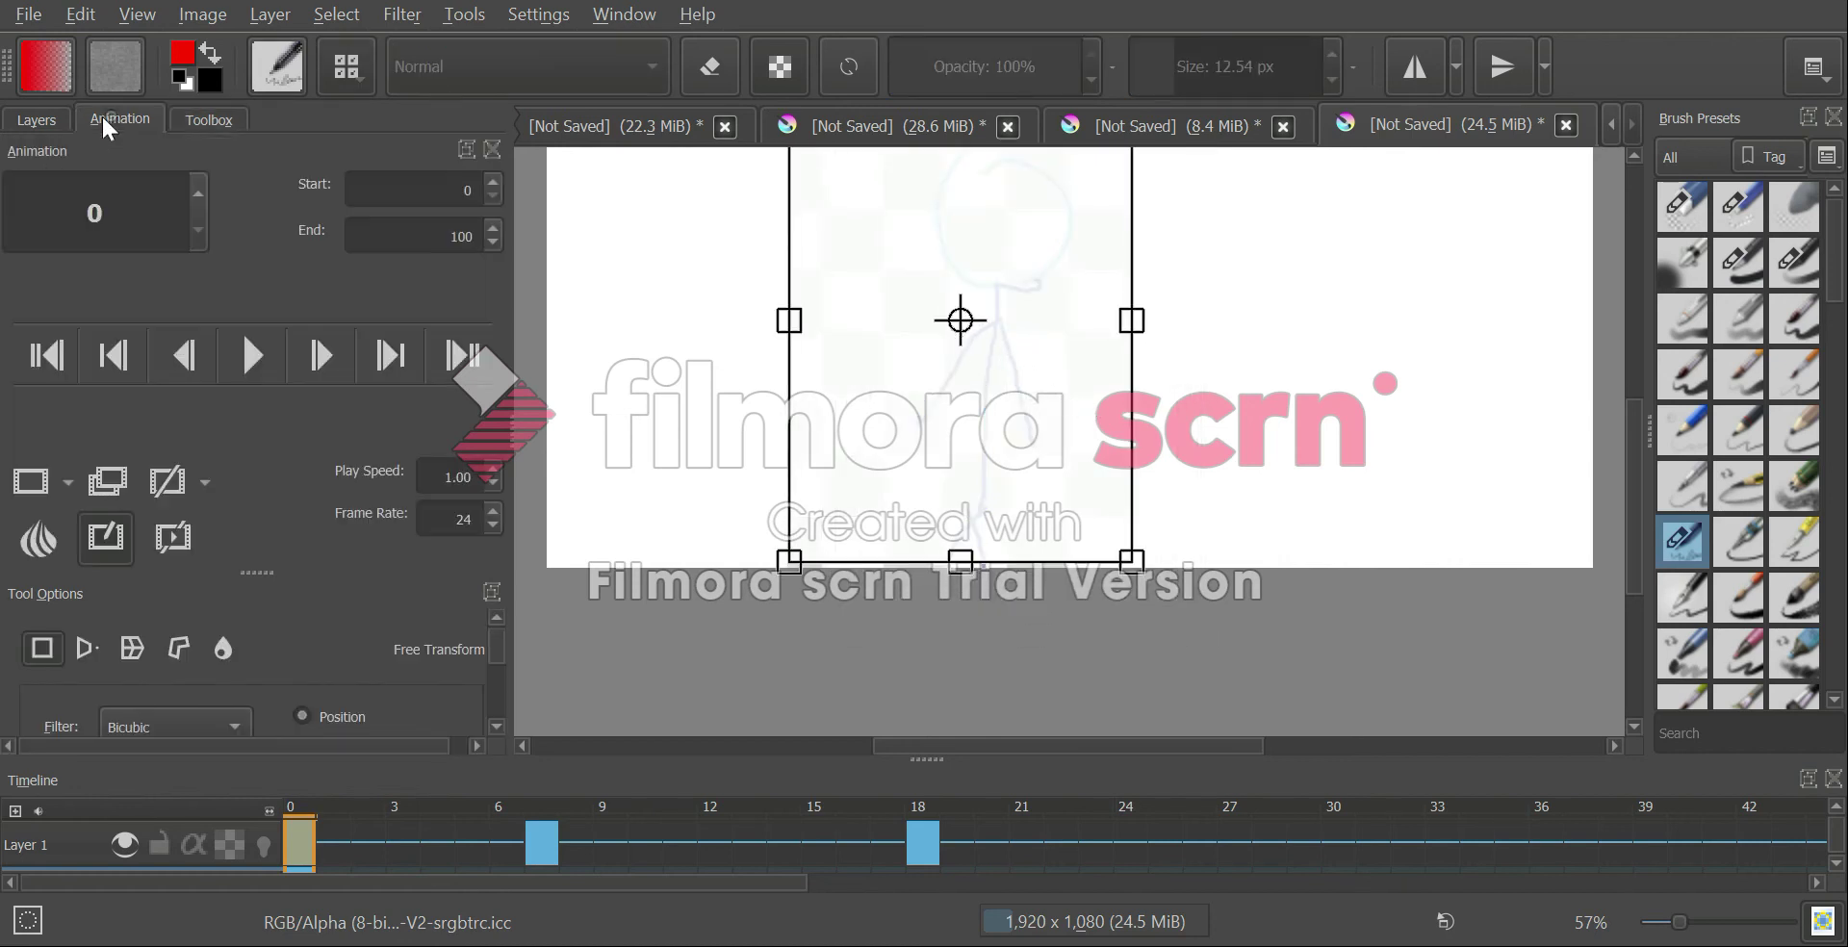
pyautogui.click(35, 119)
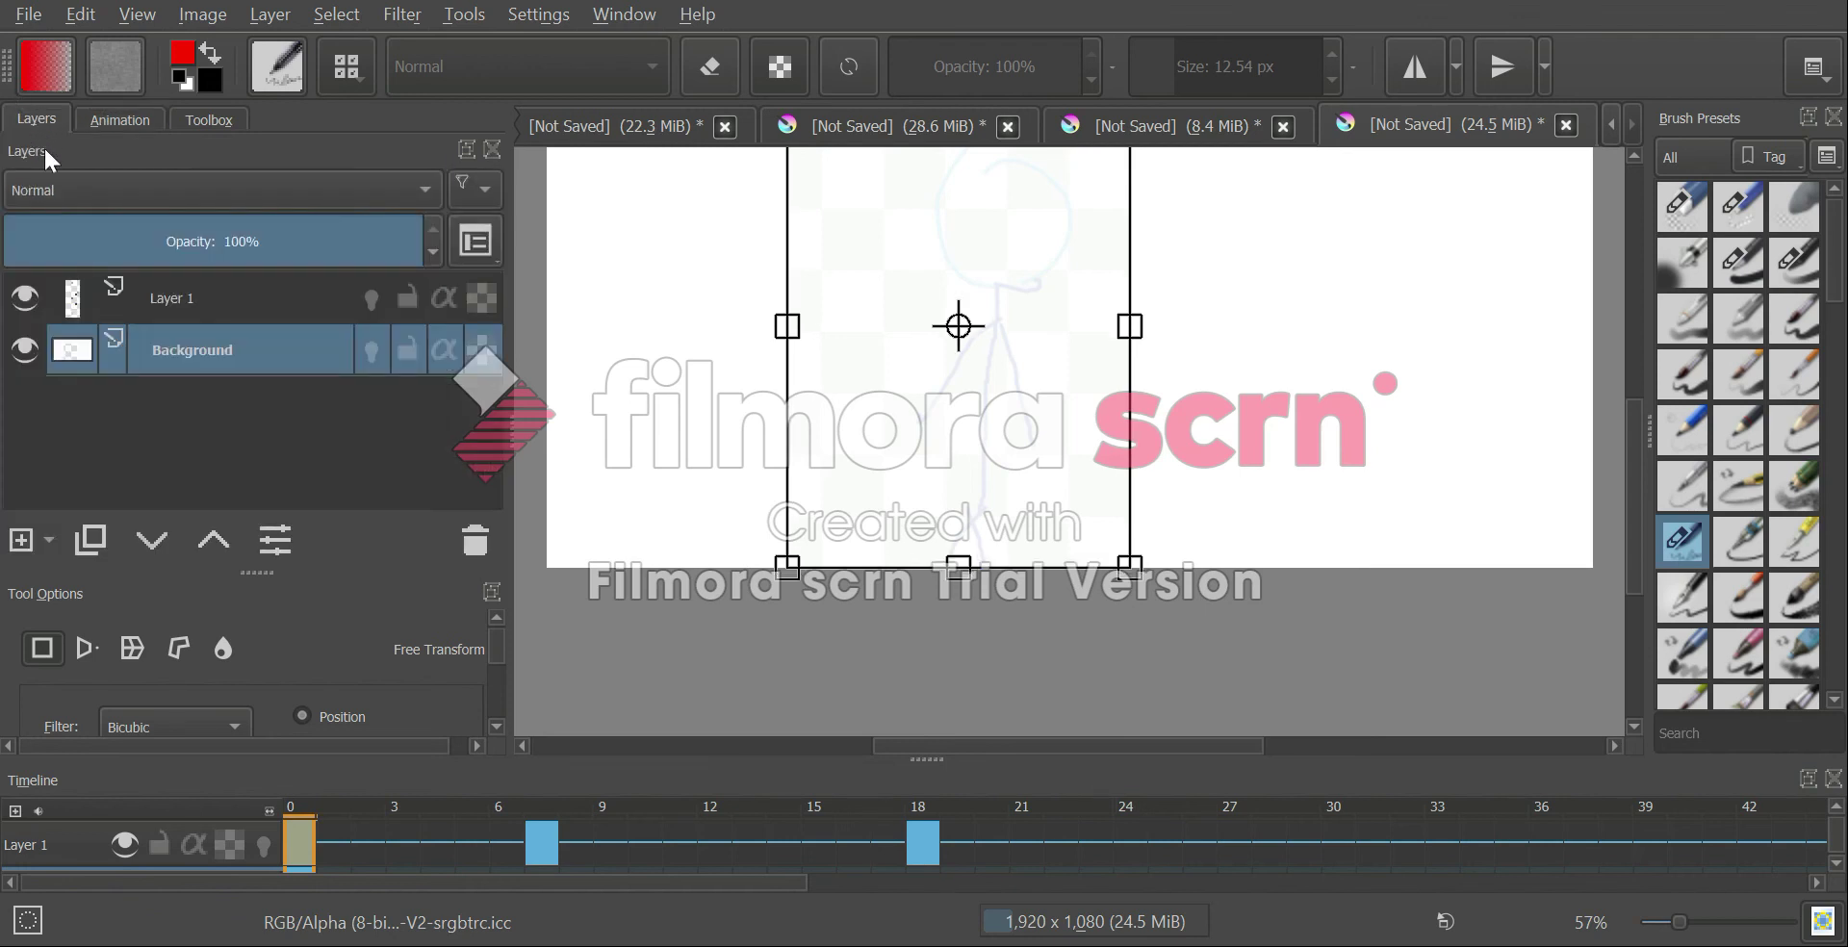
pyautogui.hotkey('ctrl', 'z')
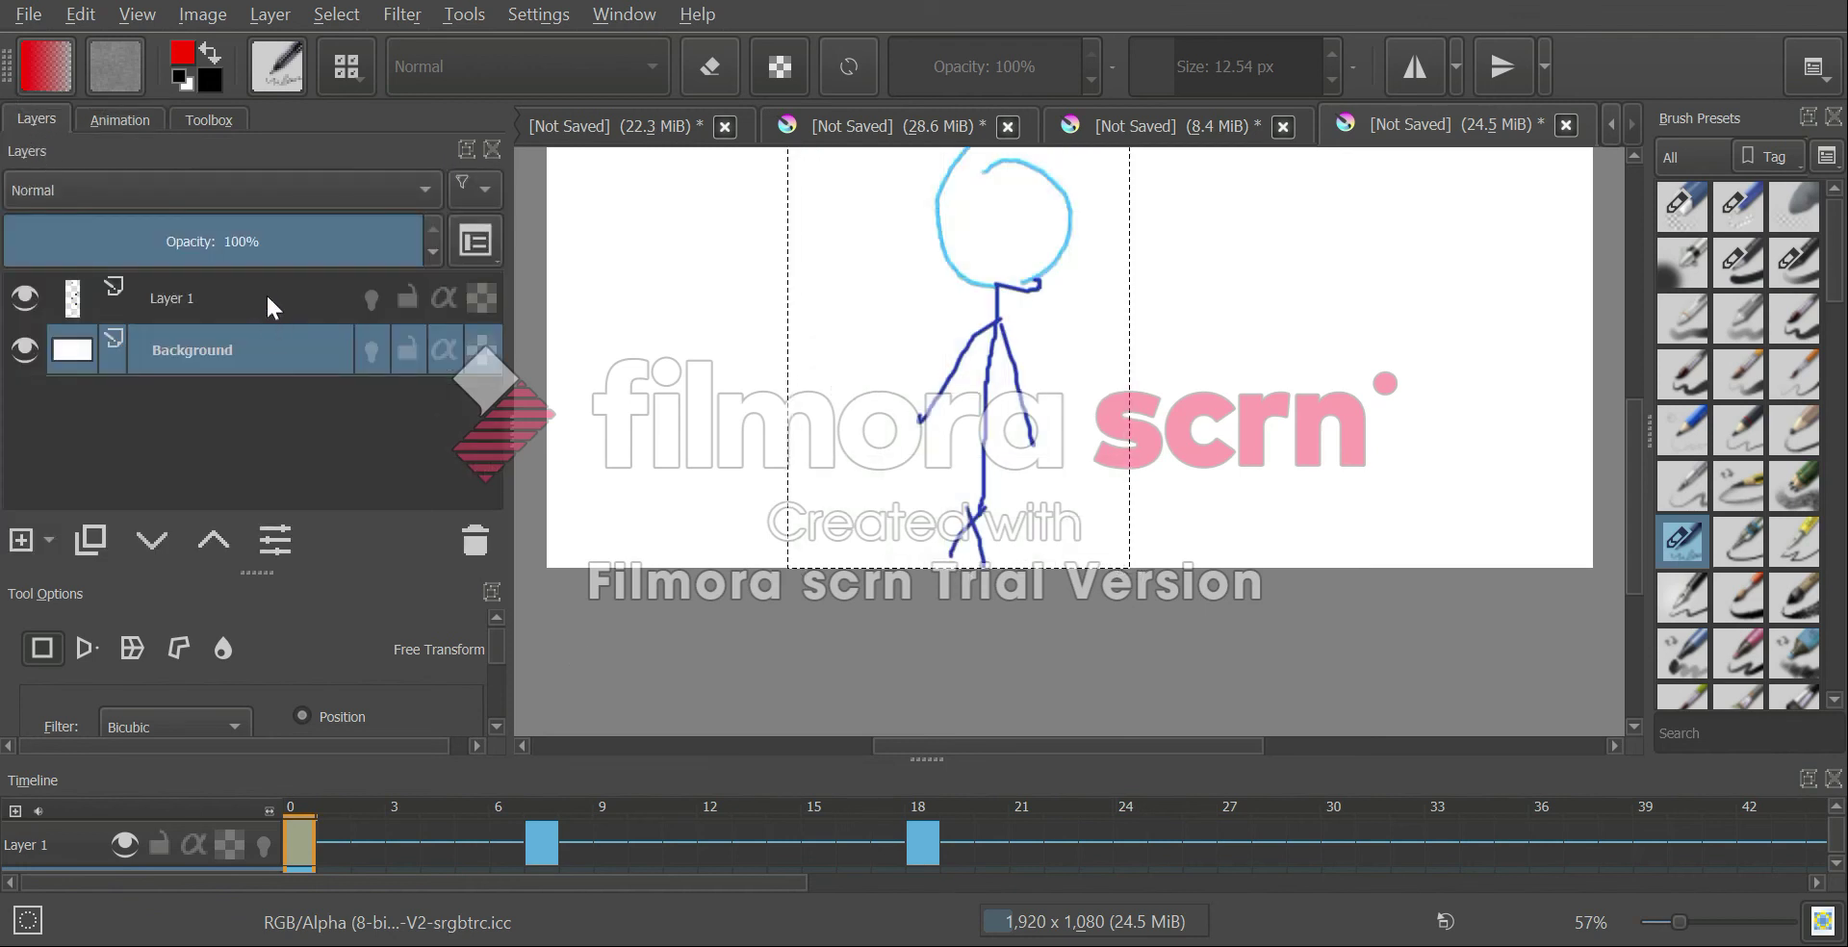
# Make Layer 1 active and shift the selected stick figure slightly left and down with the Transform tool
pyautogui.click(278, 298)
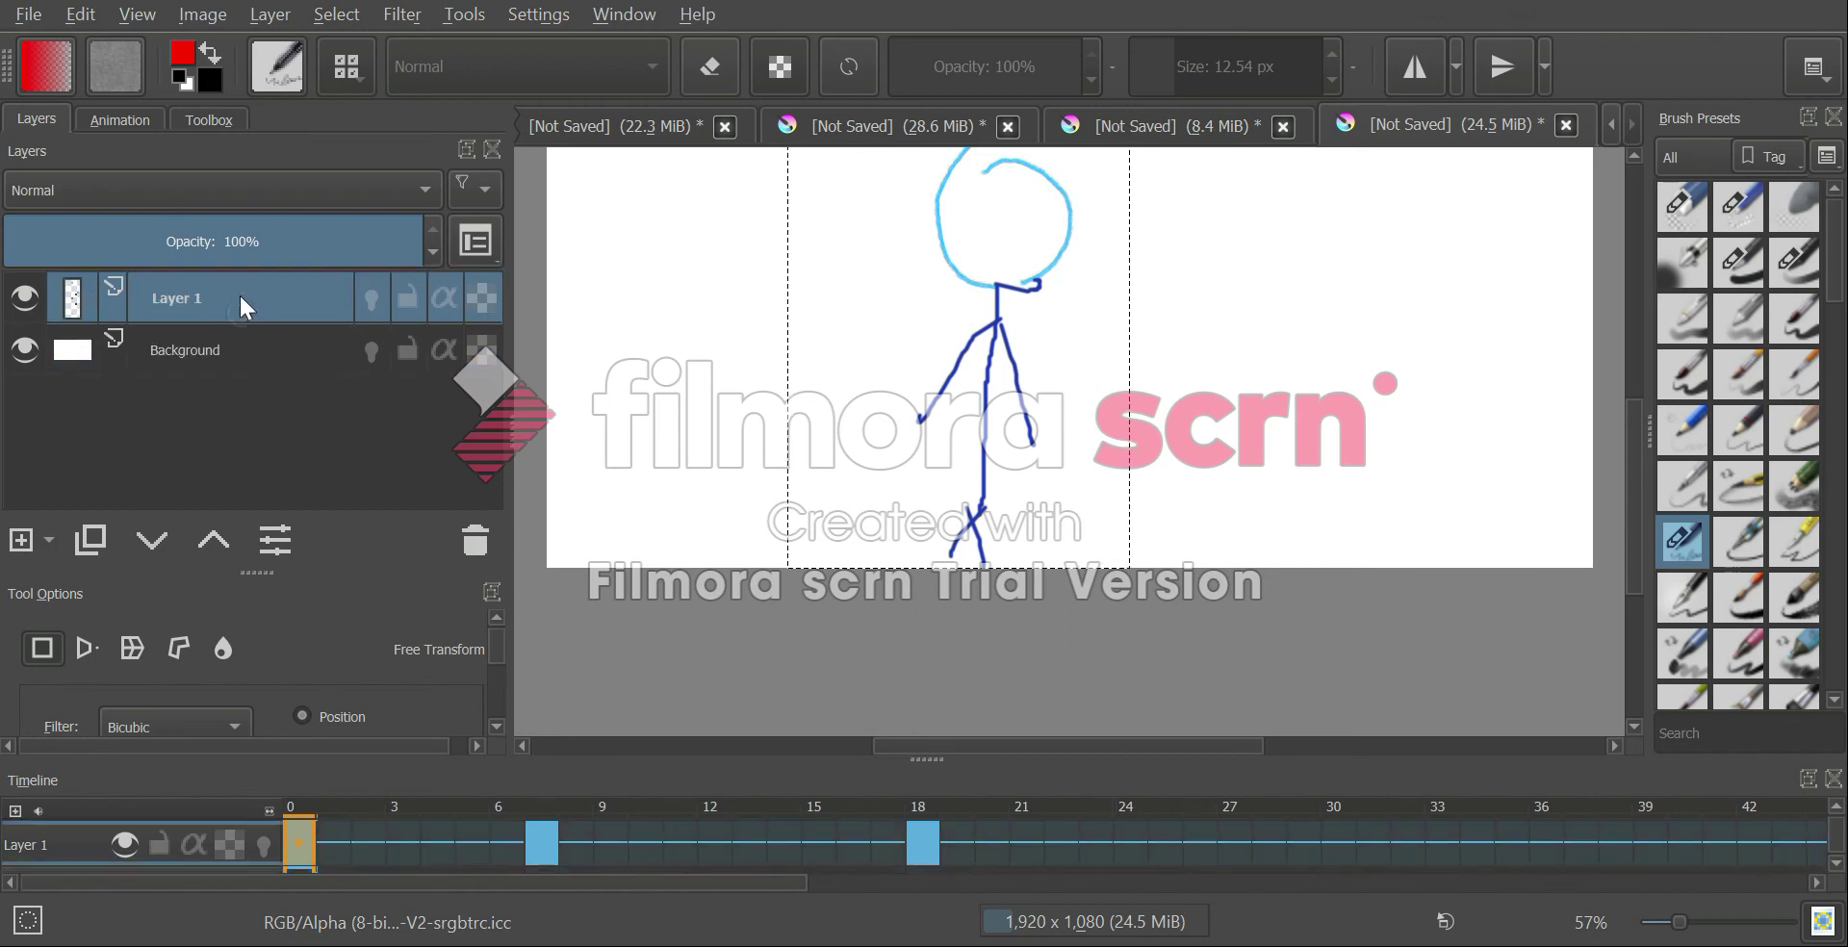
pyautogui.click(152, 115)
pyautogui.click(208, 120)
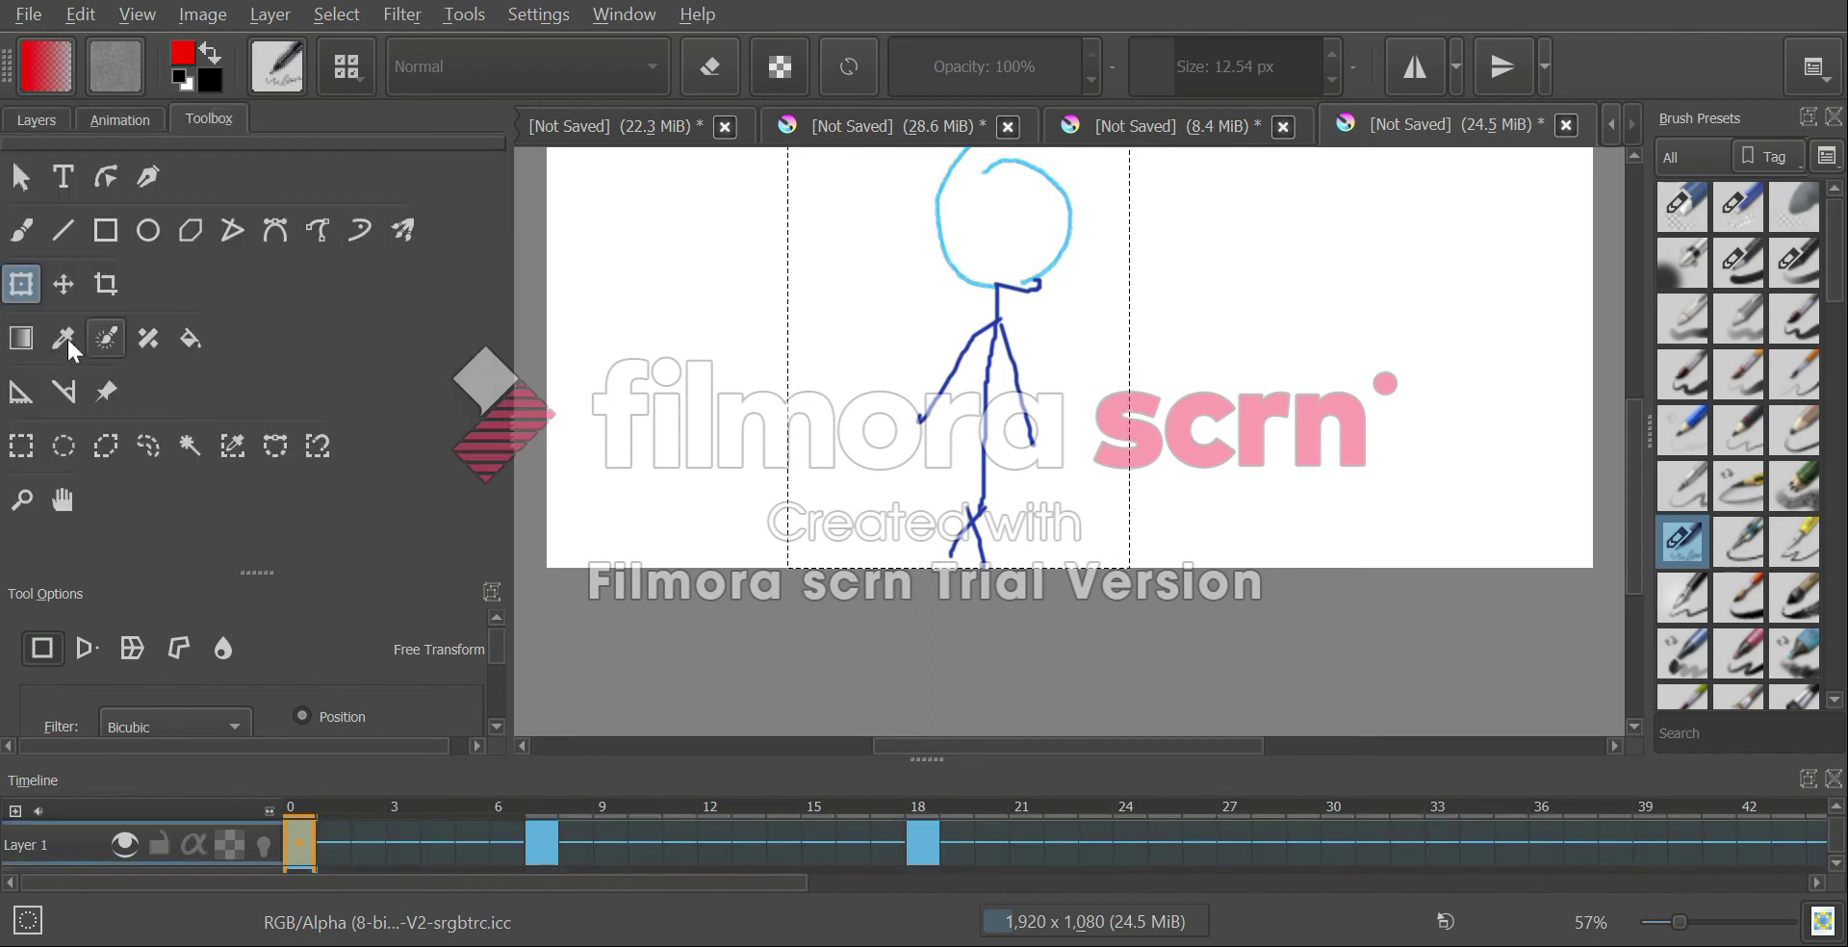
pyautogui.click(889, 289)
pyautogui.moveTo(883, 242); pyautogui.dragTo(841, 256)
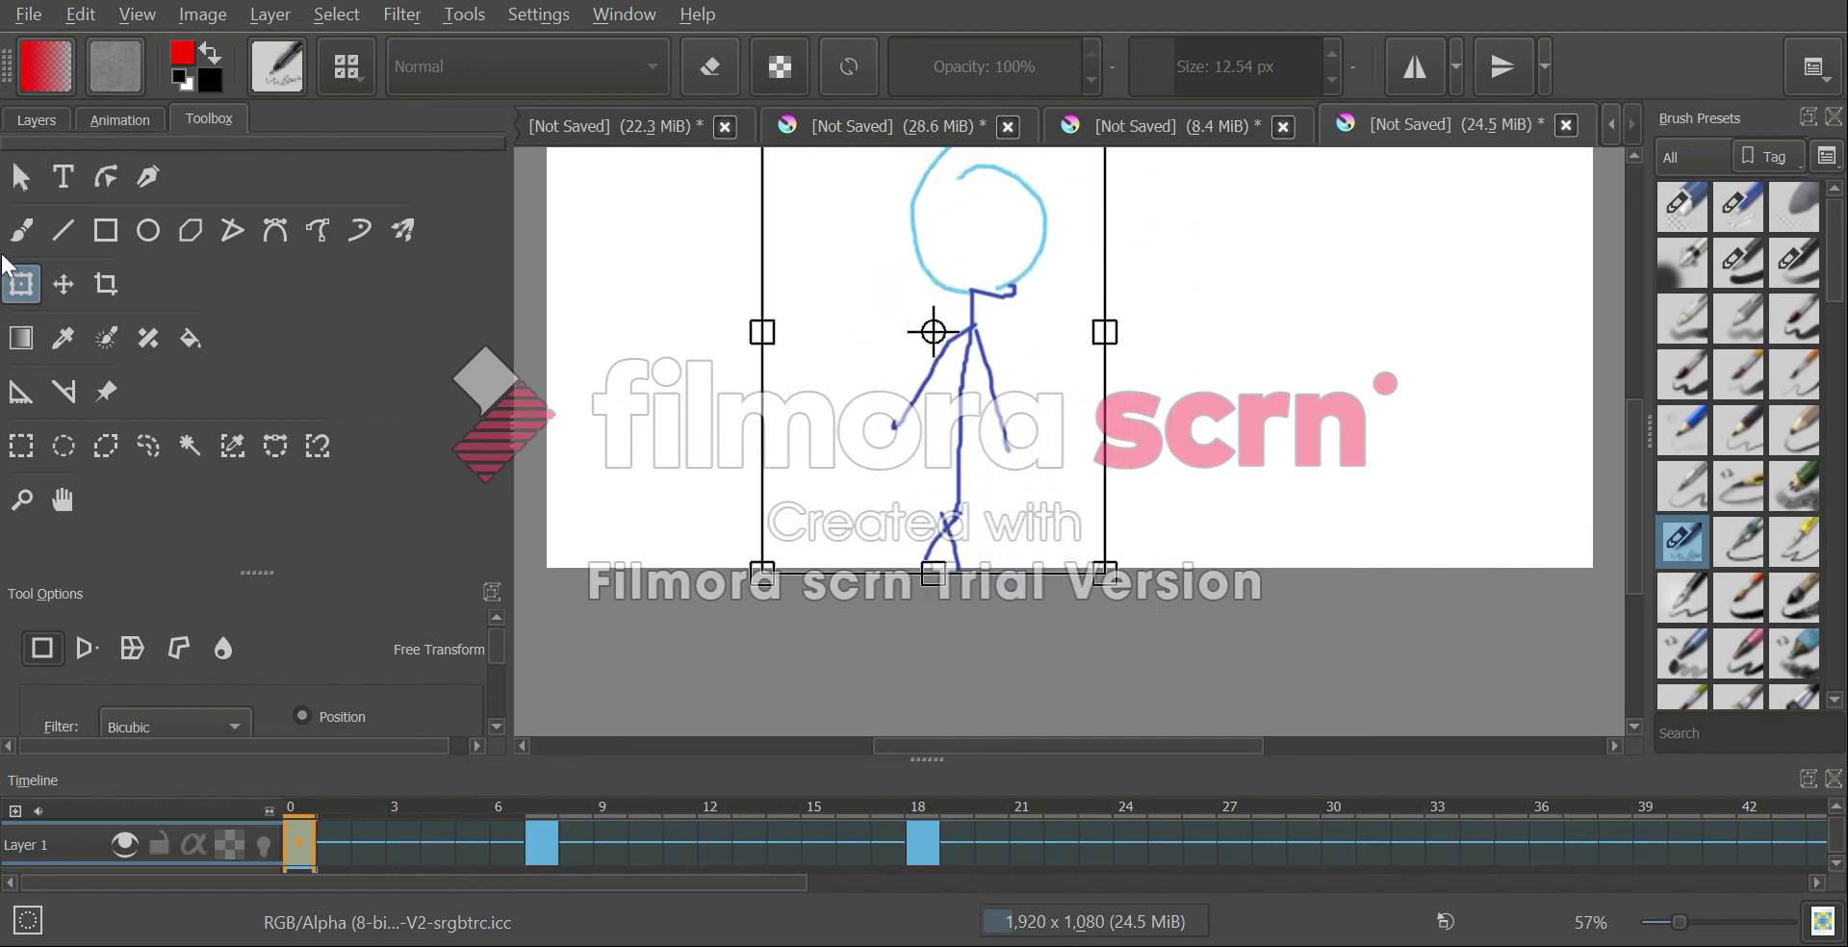
# Clear the rectangular selection around the figure, try a freehand outline selection beside the head, and deselect it
pyautogui.click(20, 450)
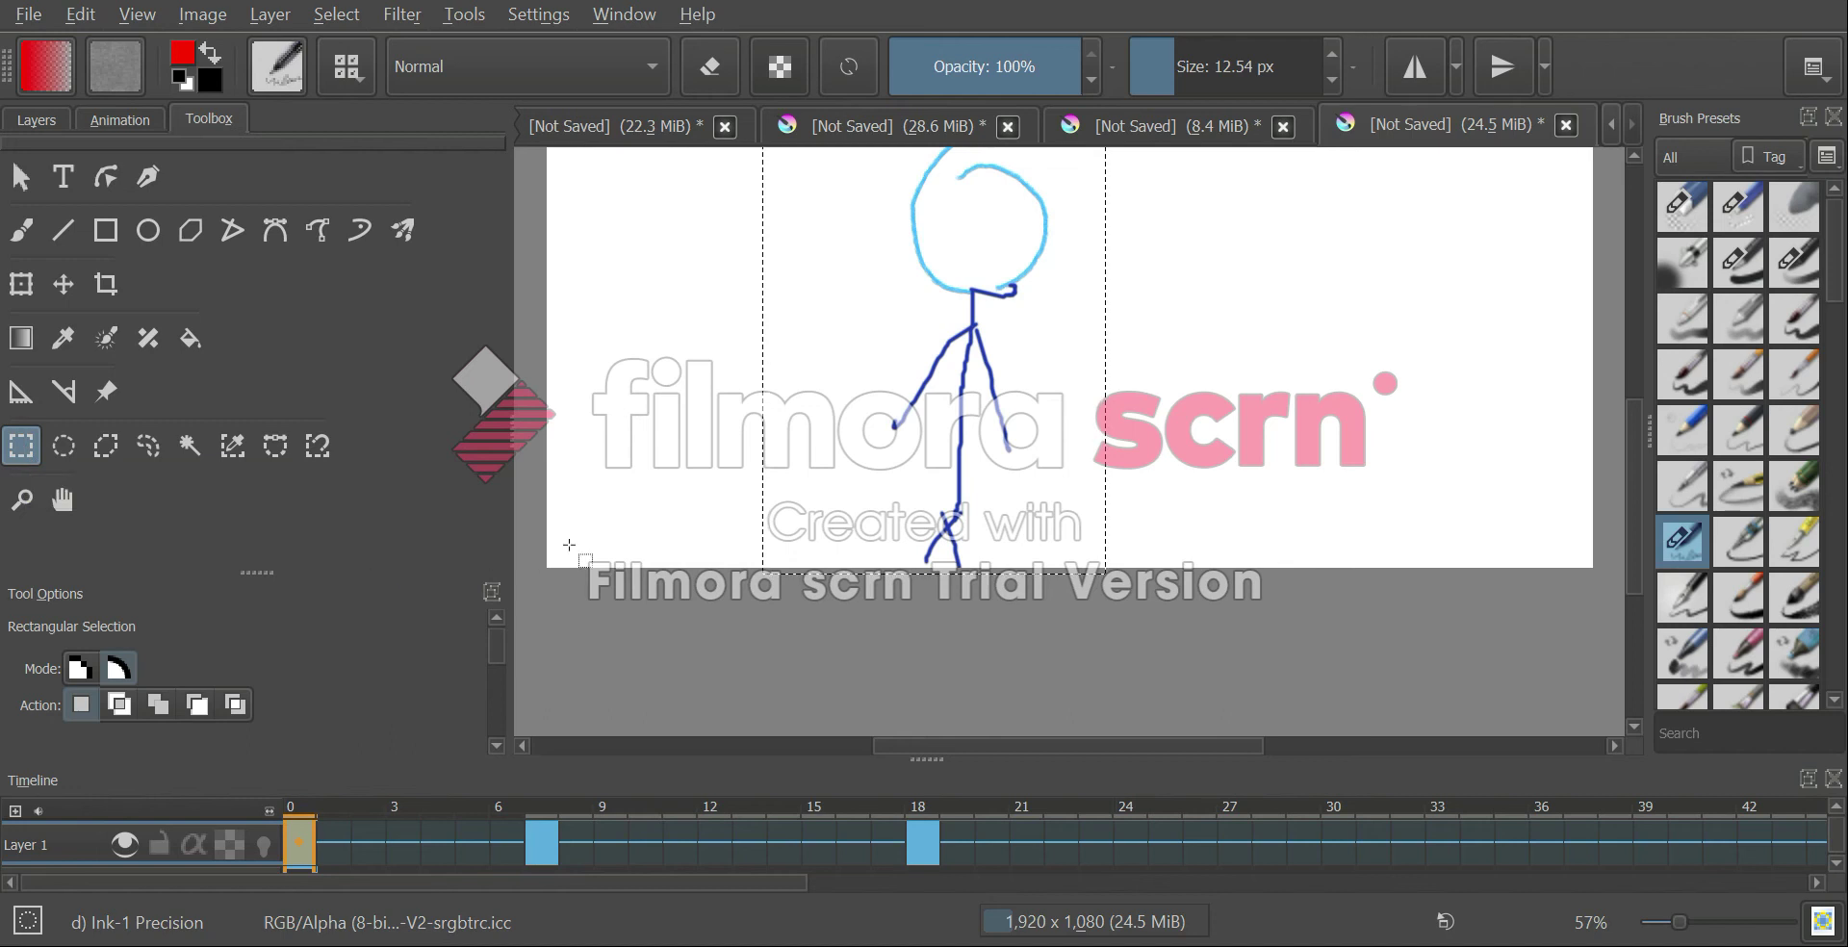
pyautogui.click(591, 506)
pyautogui.click(145, 450)
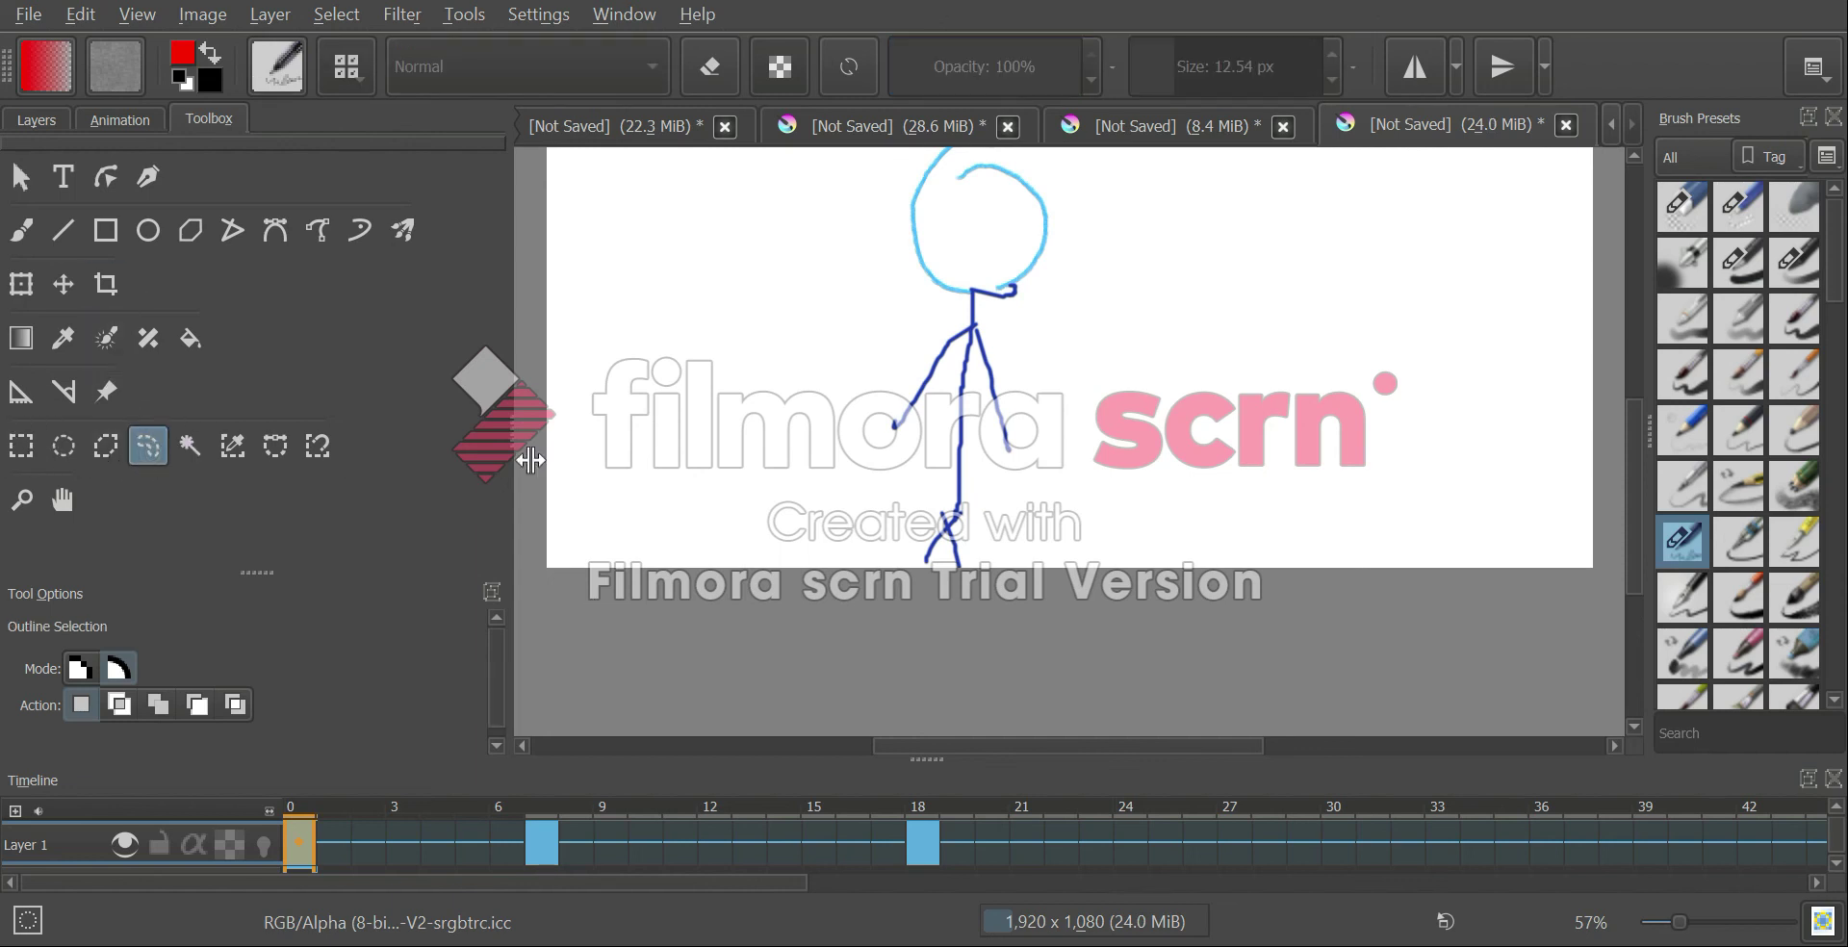
pyautogui.moveTo(821, 177)
pyautogui.mouseDown()
pyautogui.moveTo(735, 317)
pyautogui.moveTo(726, 482)
pyautogui.moveTo(1073, 667)
pyautogui.moveTo(1204, 478)
pyautogui.moveTo(1061, 181)
pyautogui.moveTo(841, 160)
pyautogui.moveTo(775, 202)
pyautogui.mouseUp()
pyautogui.click(770, 209)
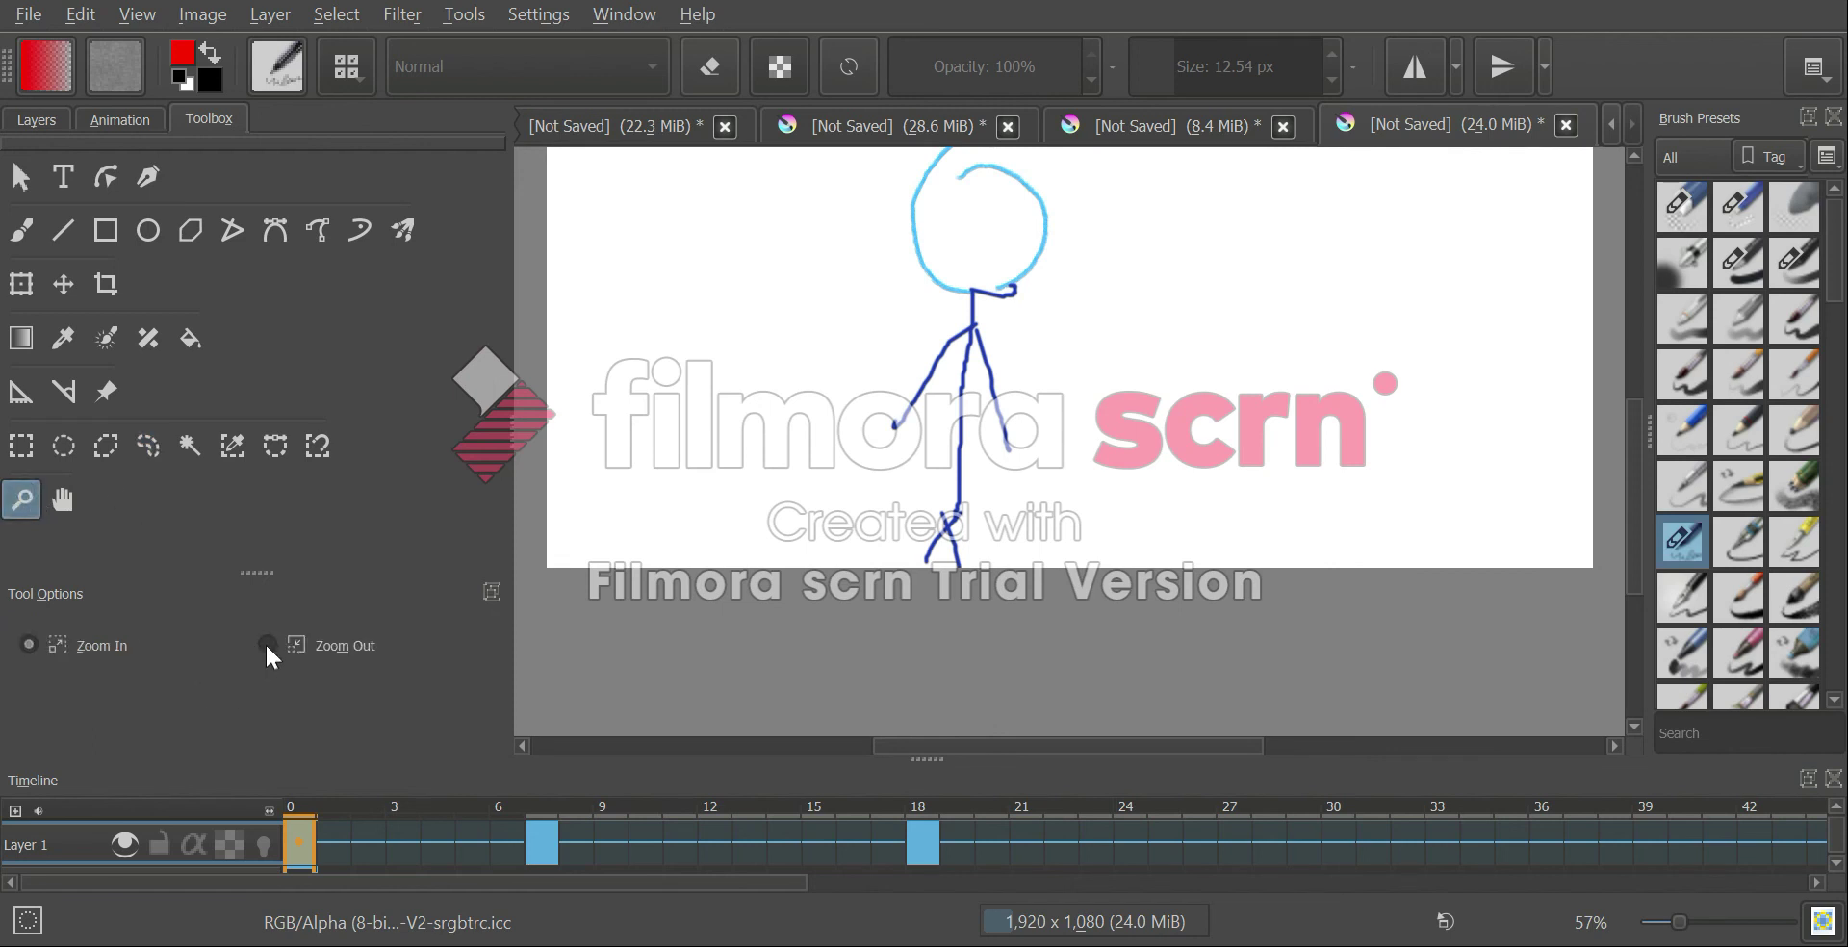
# Zoom in on the stick figure to 113%, zoom back out to 57%, and pan the canvas to show the head and body
pyautogui.click(1025, 274)
pyautogui.click(1000, 414)
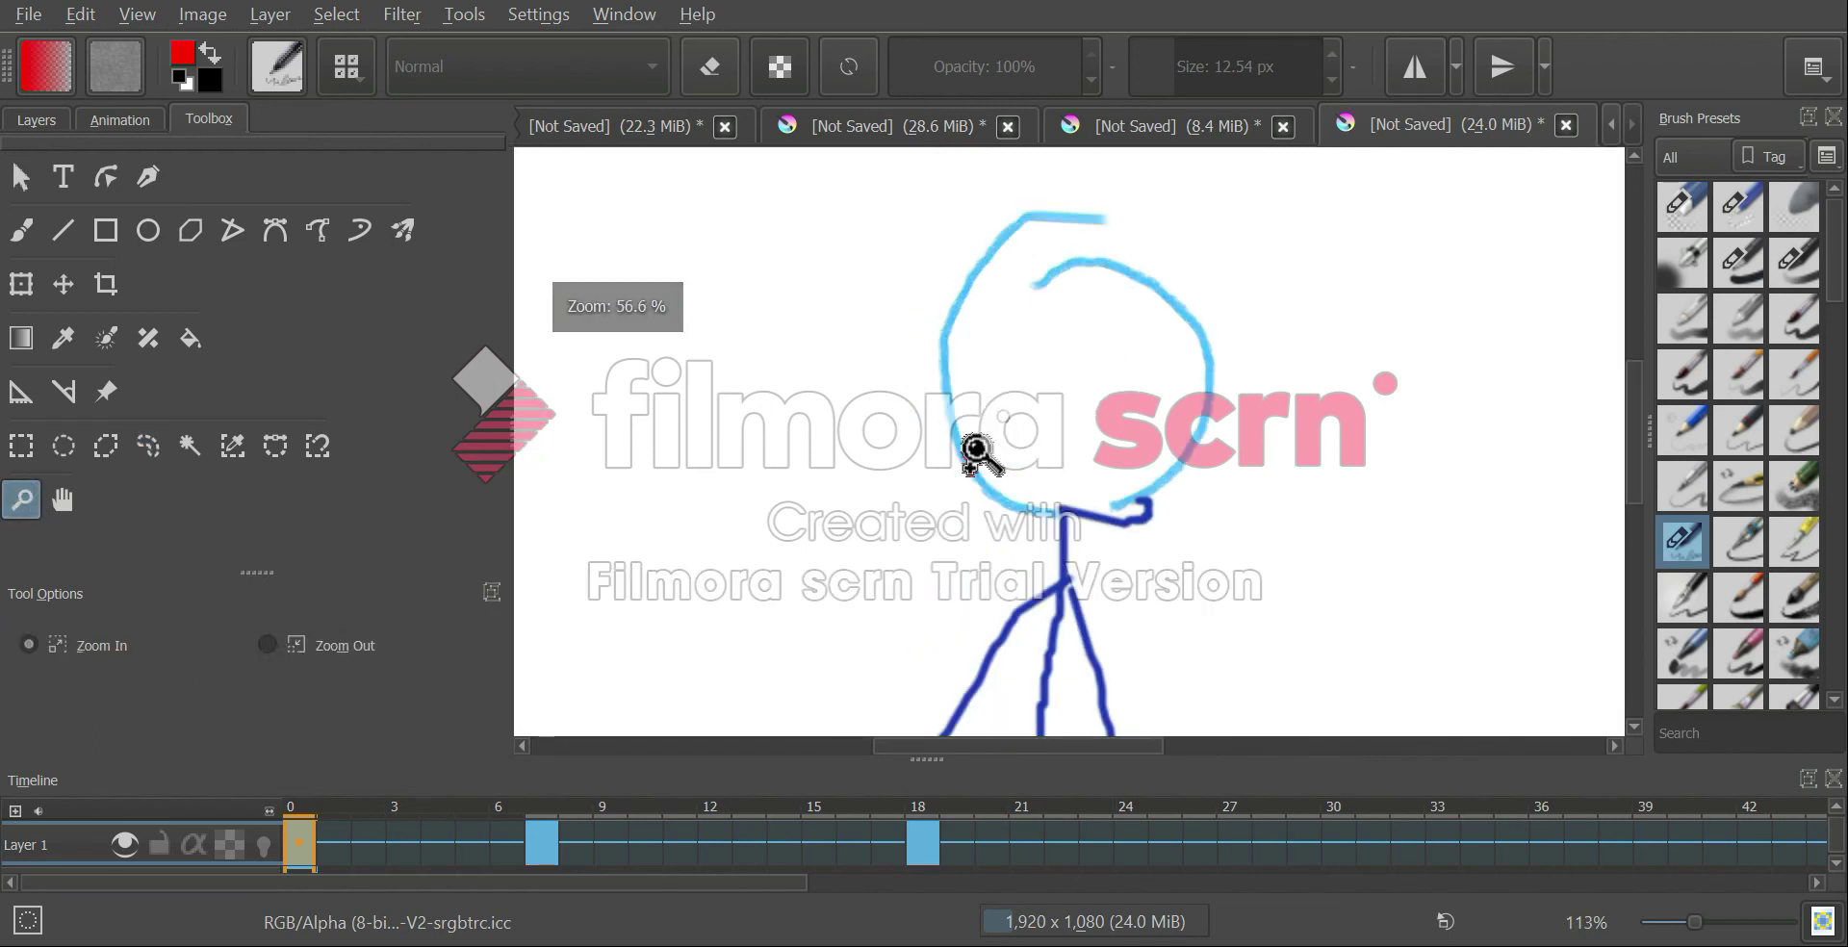
pyautogui.click(268, 645)
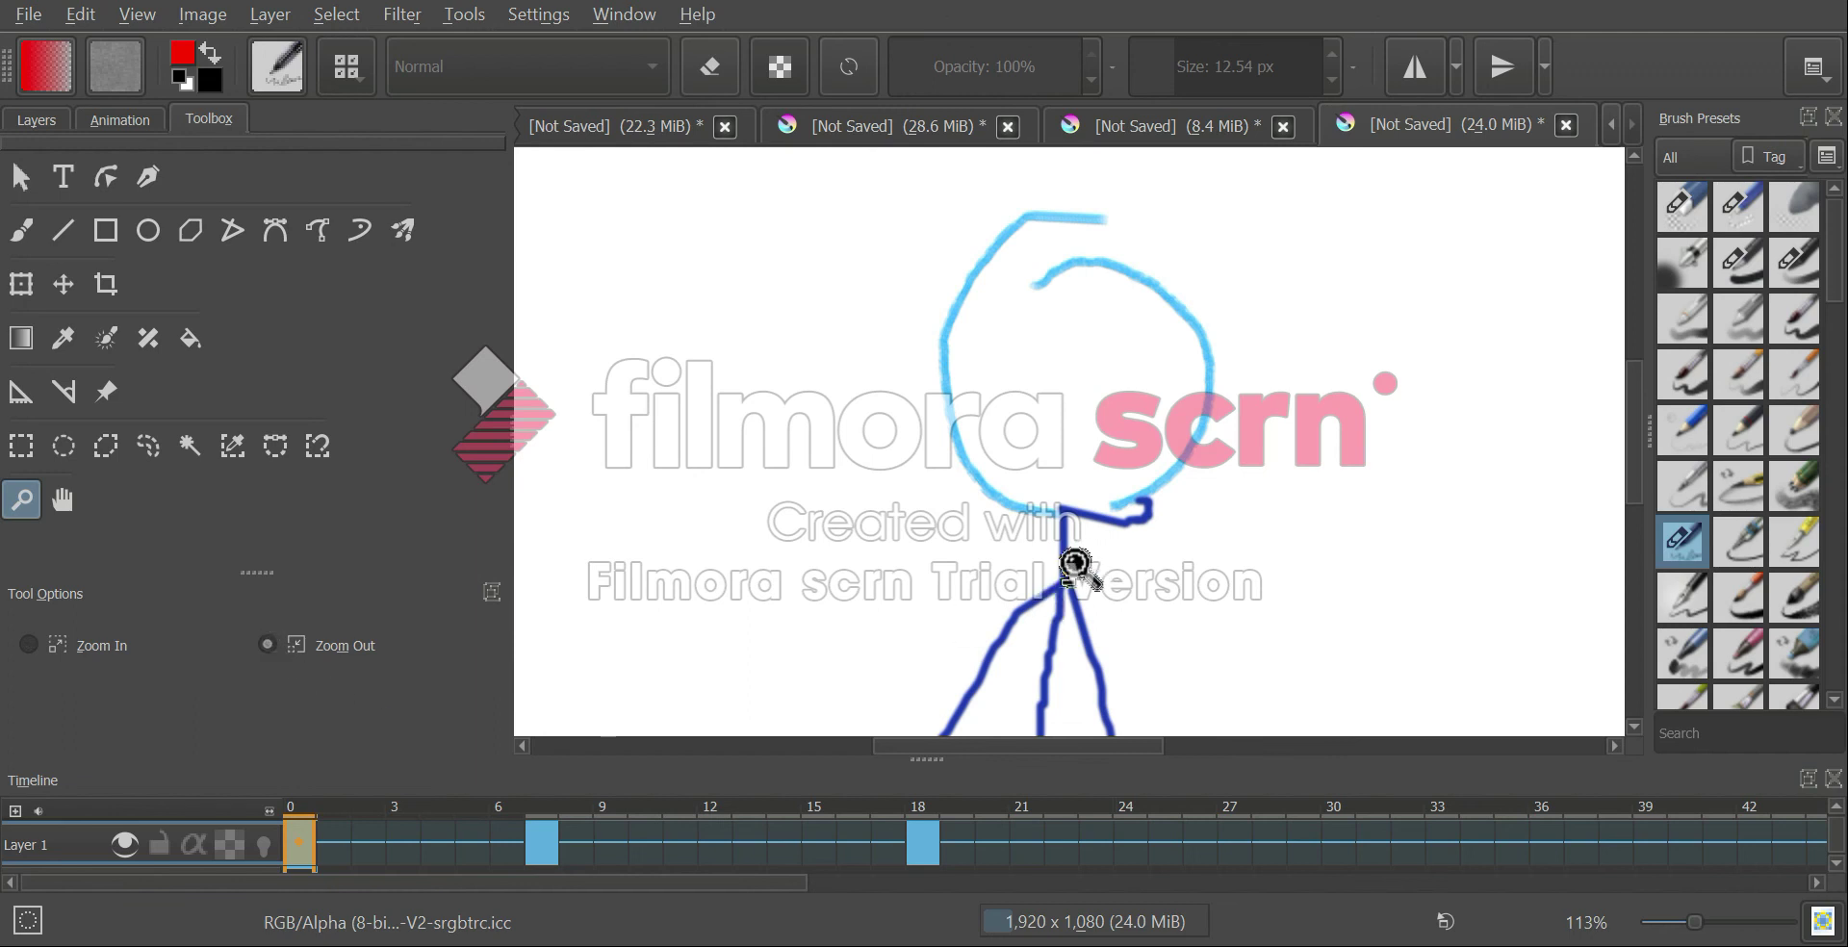
pyautogui.click(1097, 524)
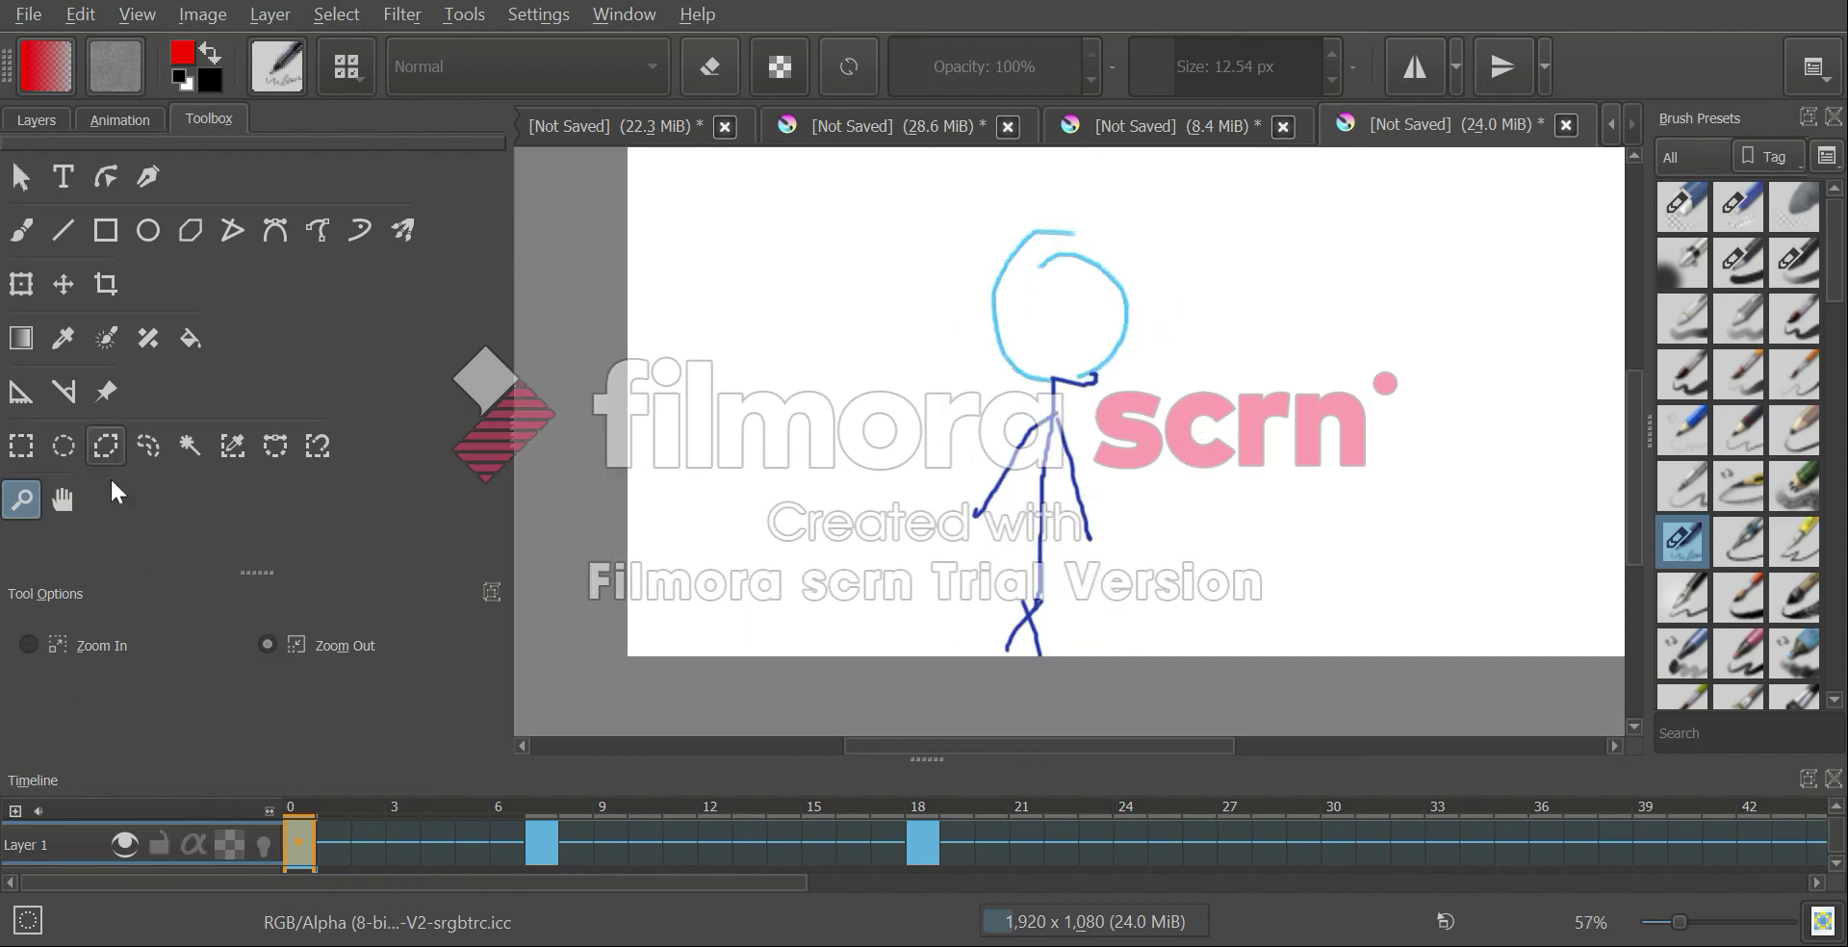
pyautogui.click(63, 499)
pyautogui.moveTo(1057, 438)
pyautogui.mouseDown()
pyautogui.moveTo(976, 484)
pyautogui.moveTo(1031, 441)
pyautogui.mouseUp()
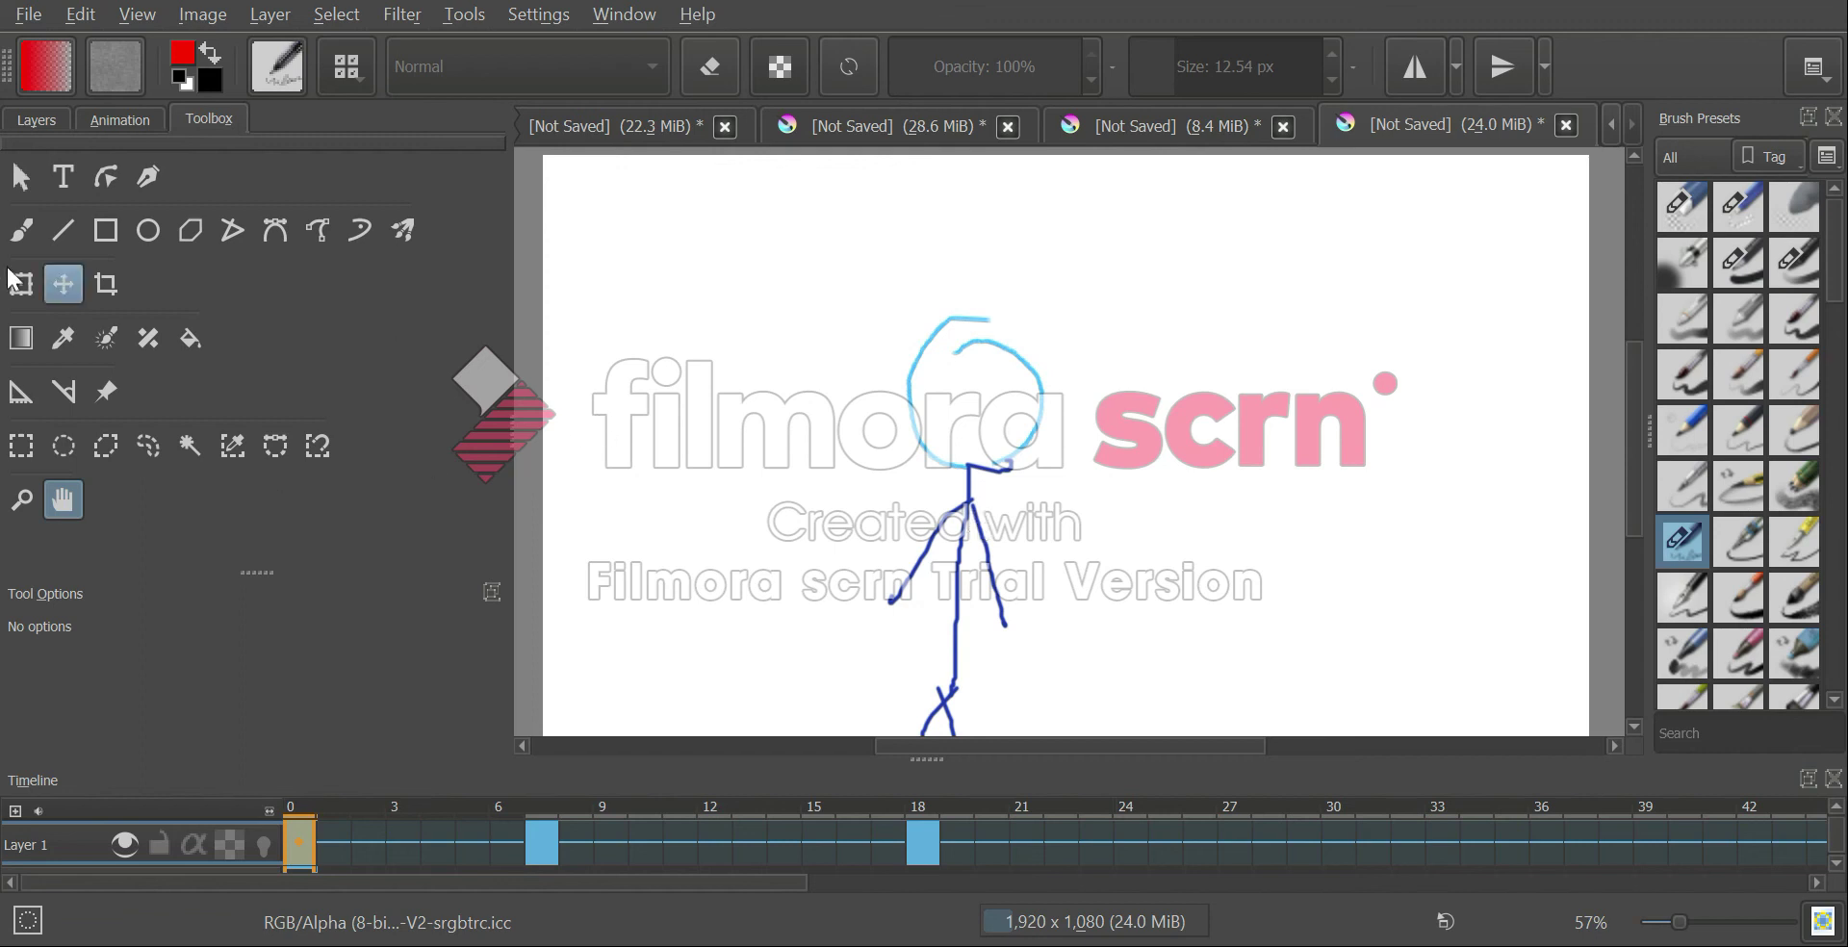
# Use the brush's pop-up palette to rotate the canvas slightly and pick black, paint a test stroke, and undo the stroke
pyautogui.click(21, 230)
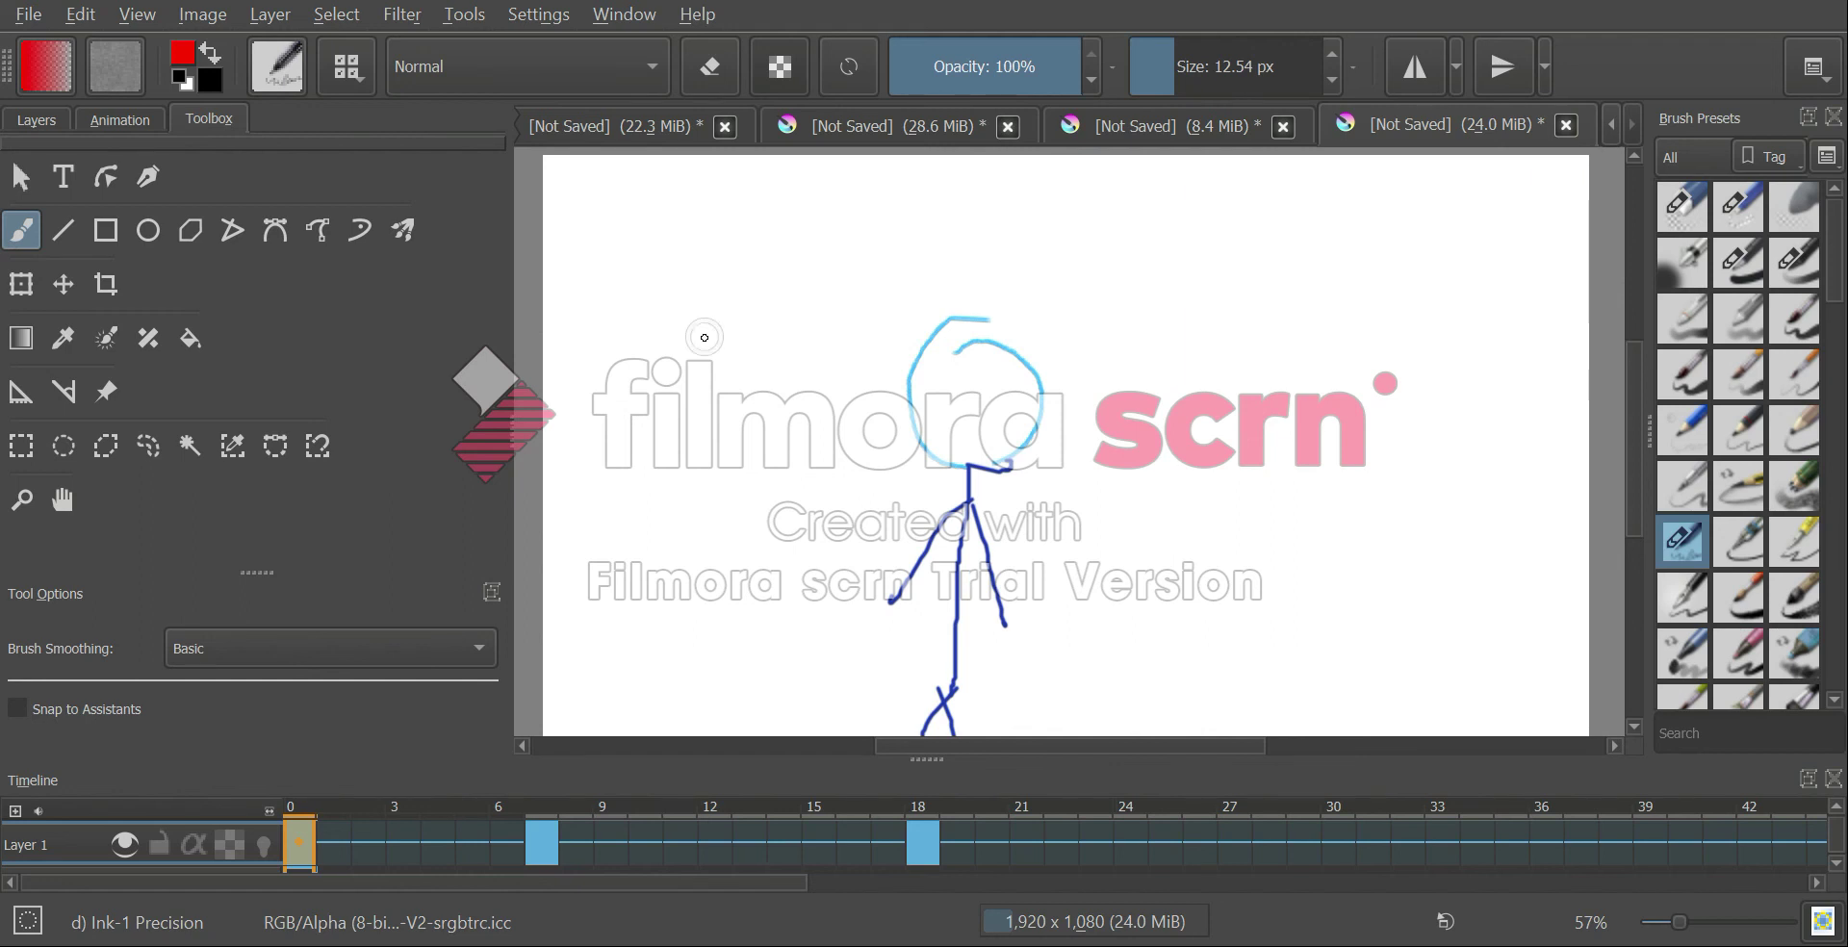
pyautogui.rightClick(705, 337)
pyautogui.moveTo(926, 204)
pyautogui.mouseDown()
pyautogui.moveTo(991, 244)
pyautogui.moveTo(926, 185)
pyautogui.moveTo(880, 199)
pyautogui.moveTo(924, 221)
pyautogui.mouseUp()
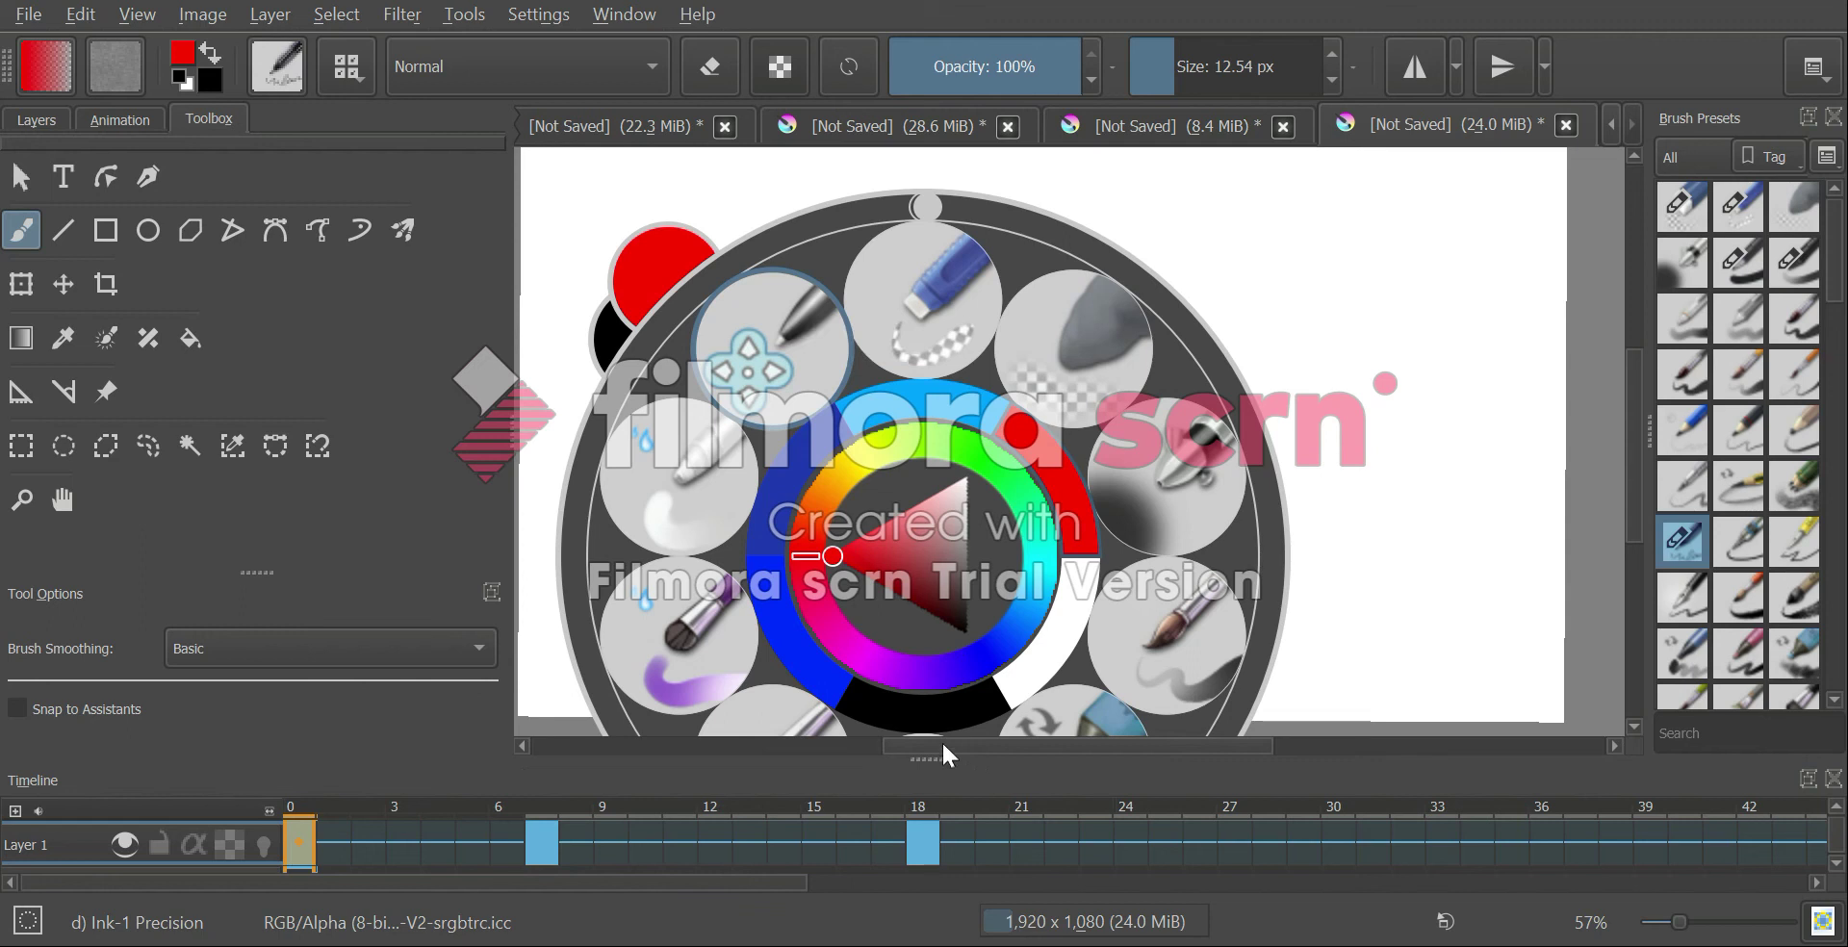
pyautogui.click(946, 710)
pyautogui.moveTo(731, 484); pyautogui.dragTo(680, 385)
pyautogui.hotkey('ctrl', 'z')
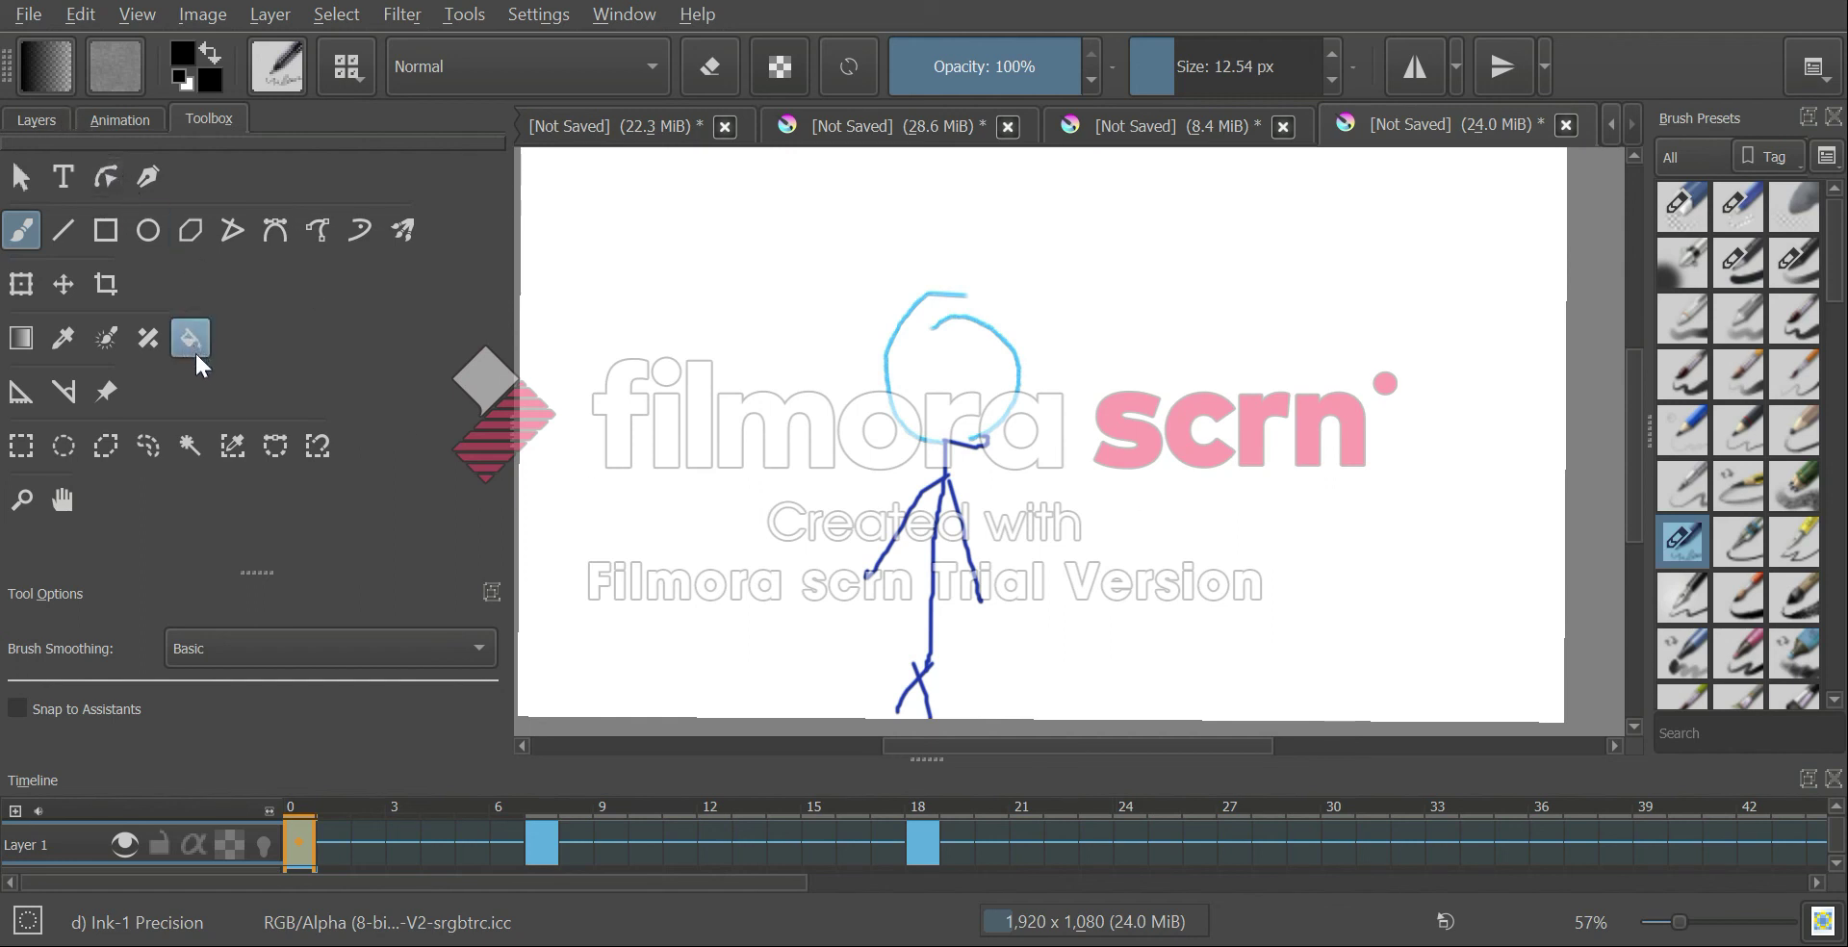
# Review the animation playback settings, layer list and drawing tools, dismissing the handwriting input pop-up
pyautogui.click(106, 122)
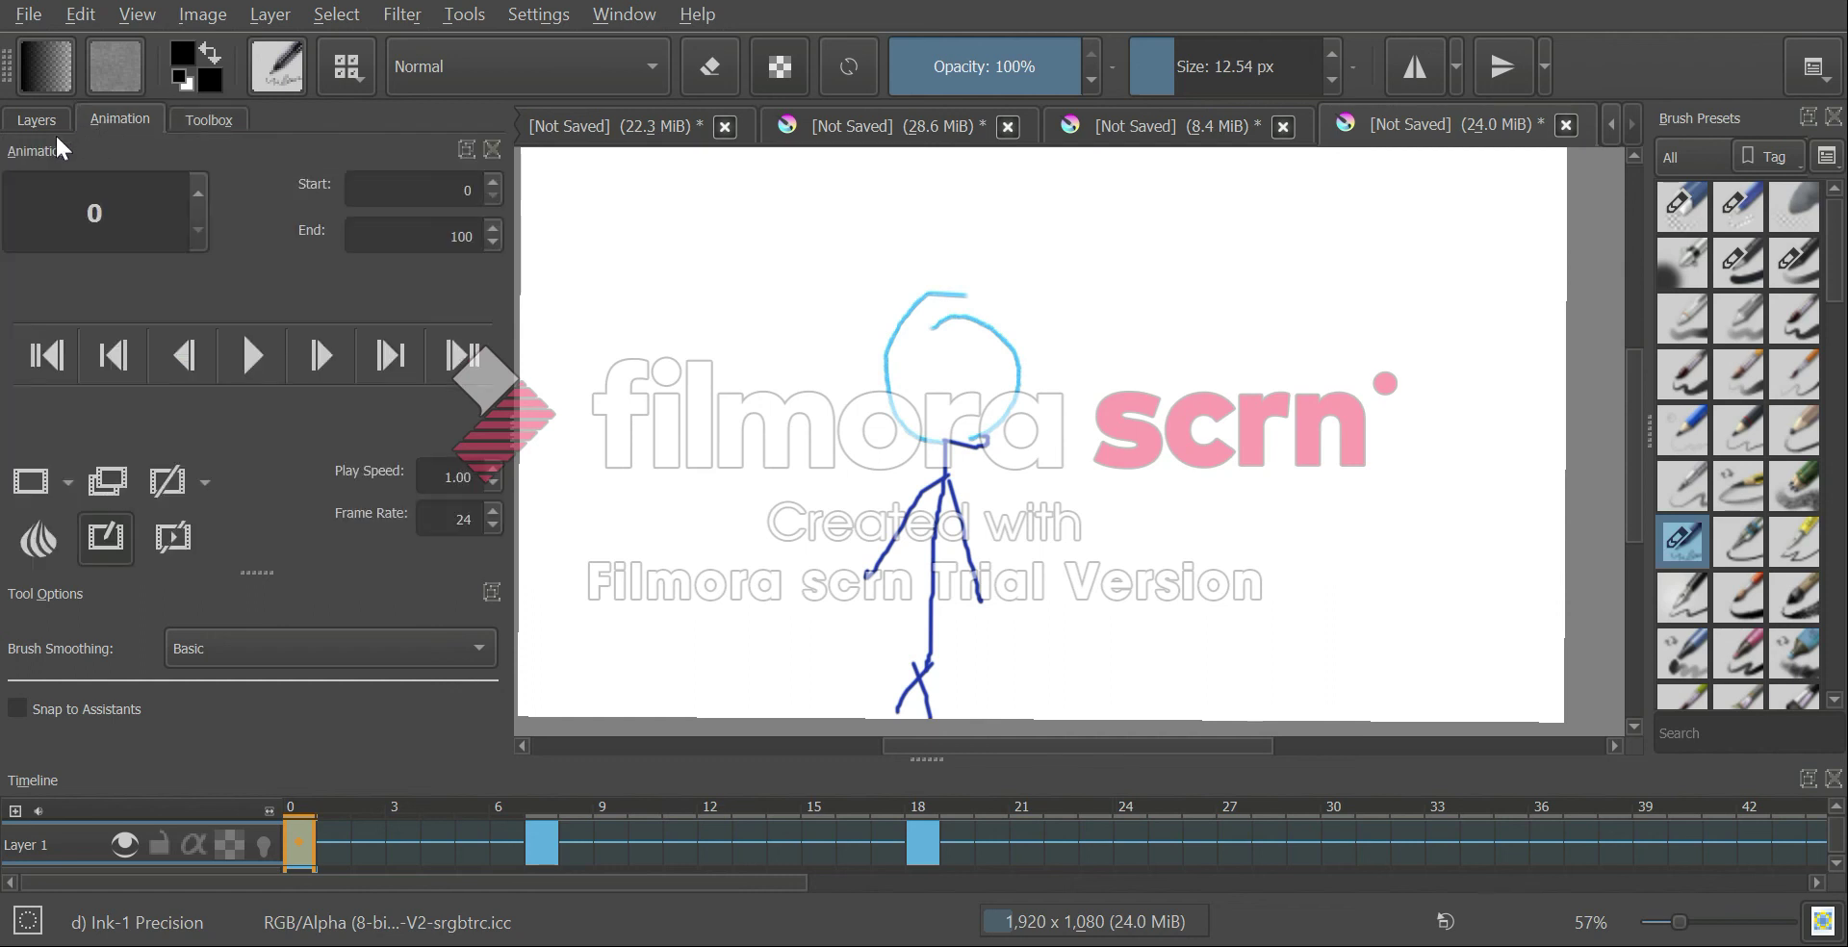
pyautogui.click(29, 121)
pyautogui.click(122, 113)
pyautogui.click(452, 477)
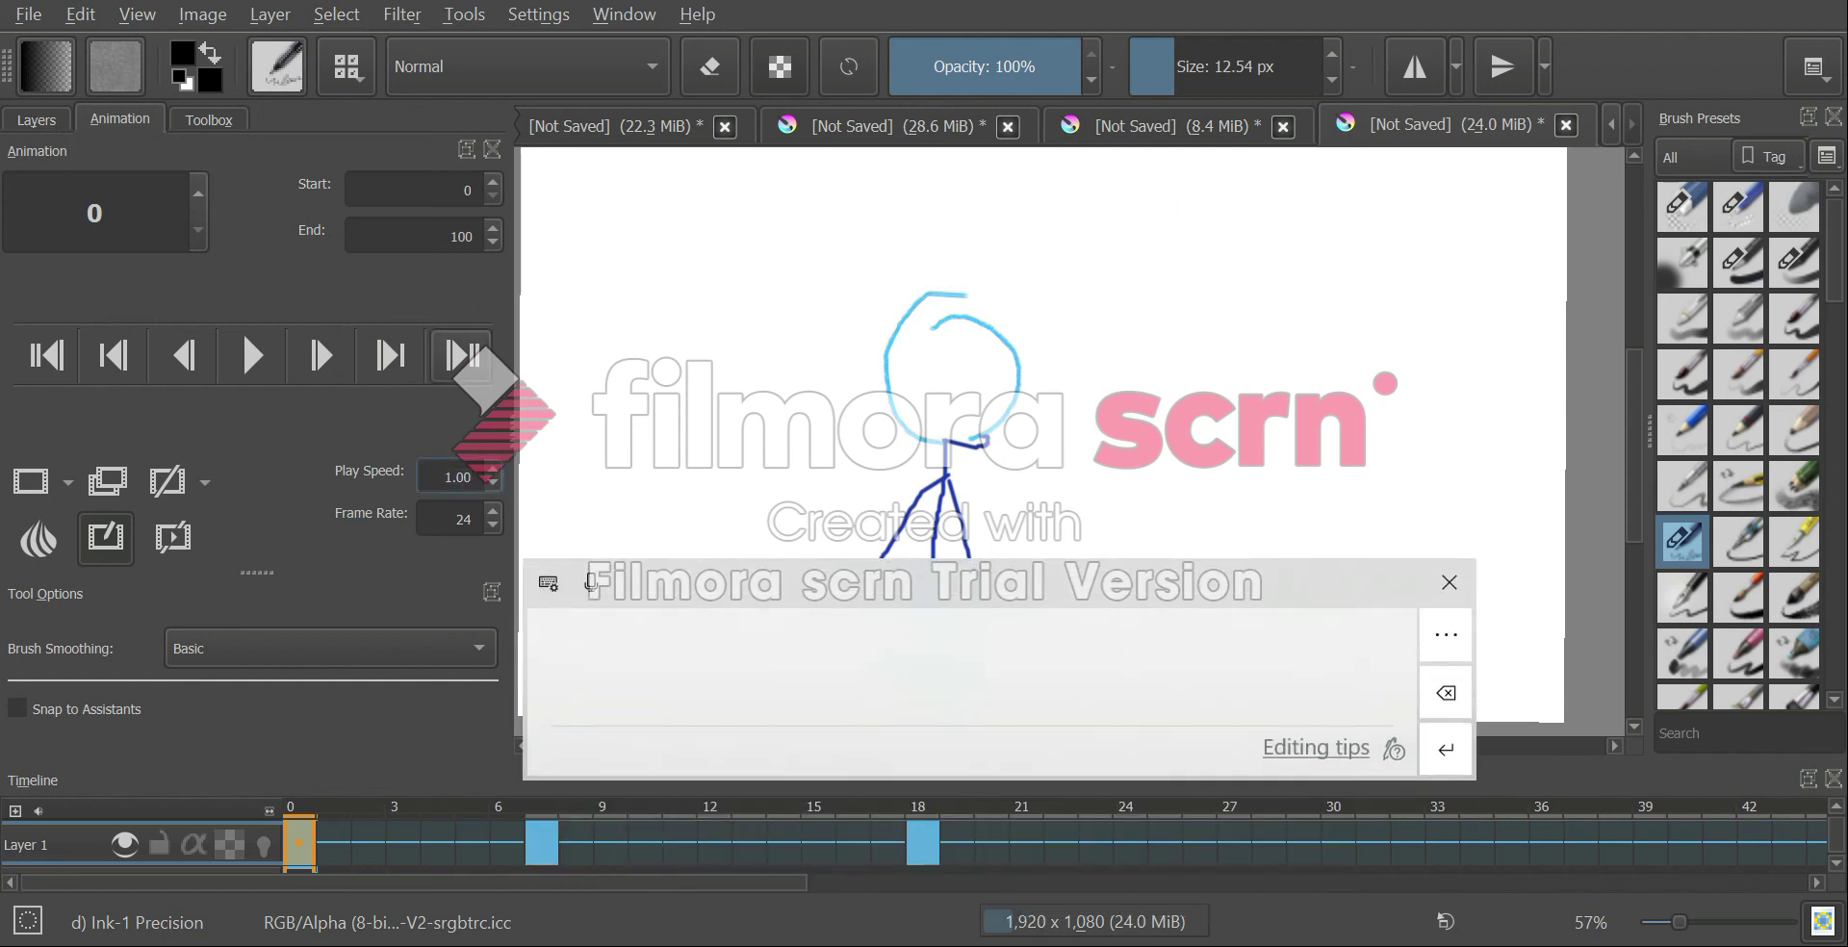
pyautogui.click(1449, 581)
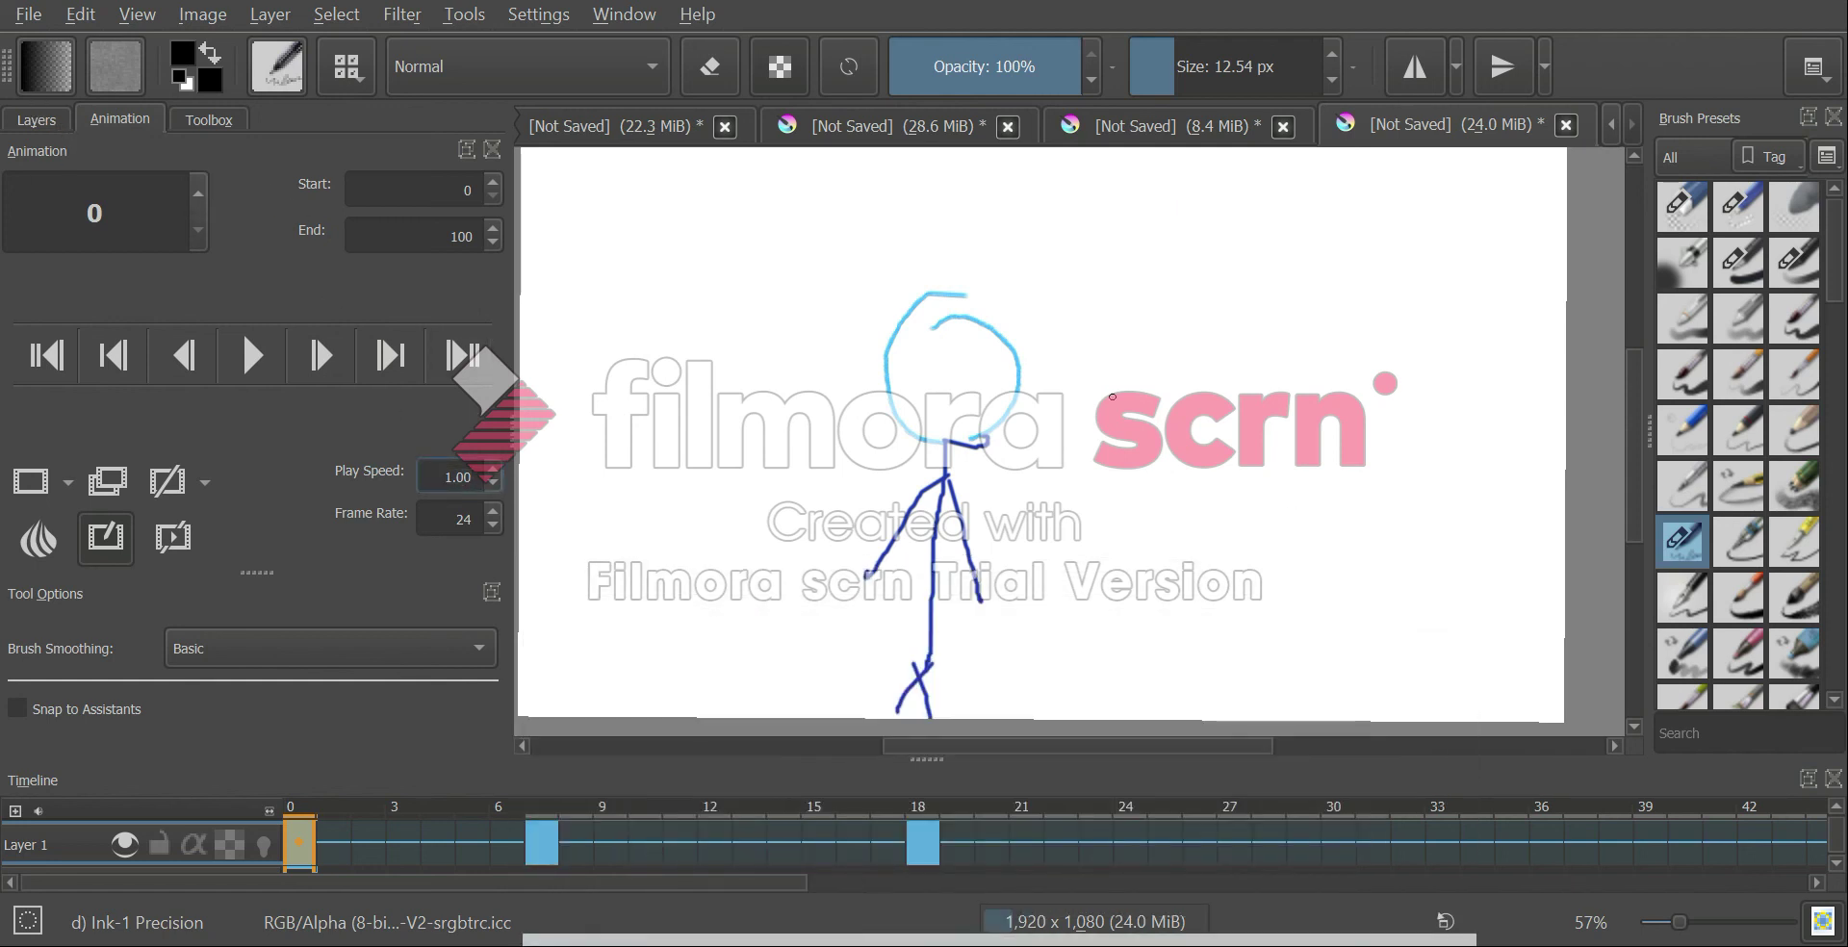
pyautogui.click(21, 117)
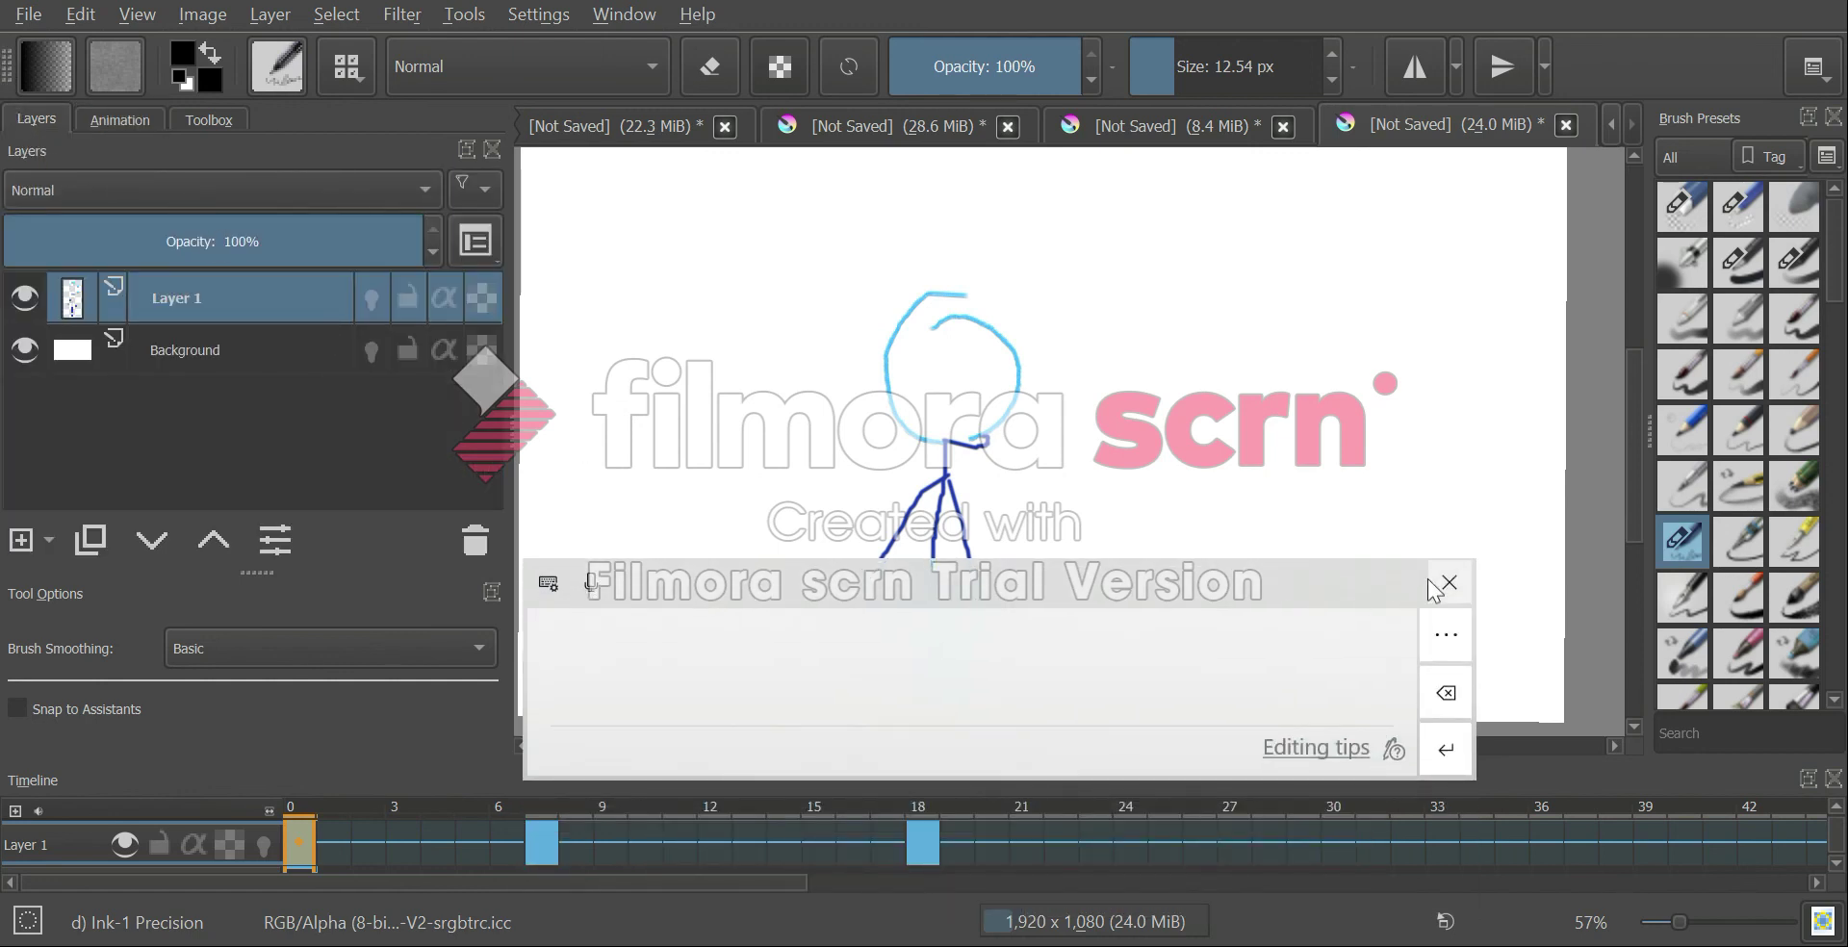
pyautogui.click(1436, 584)
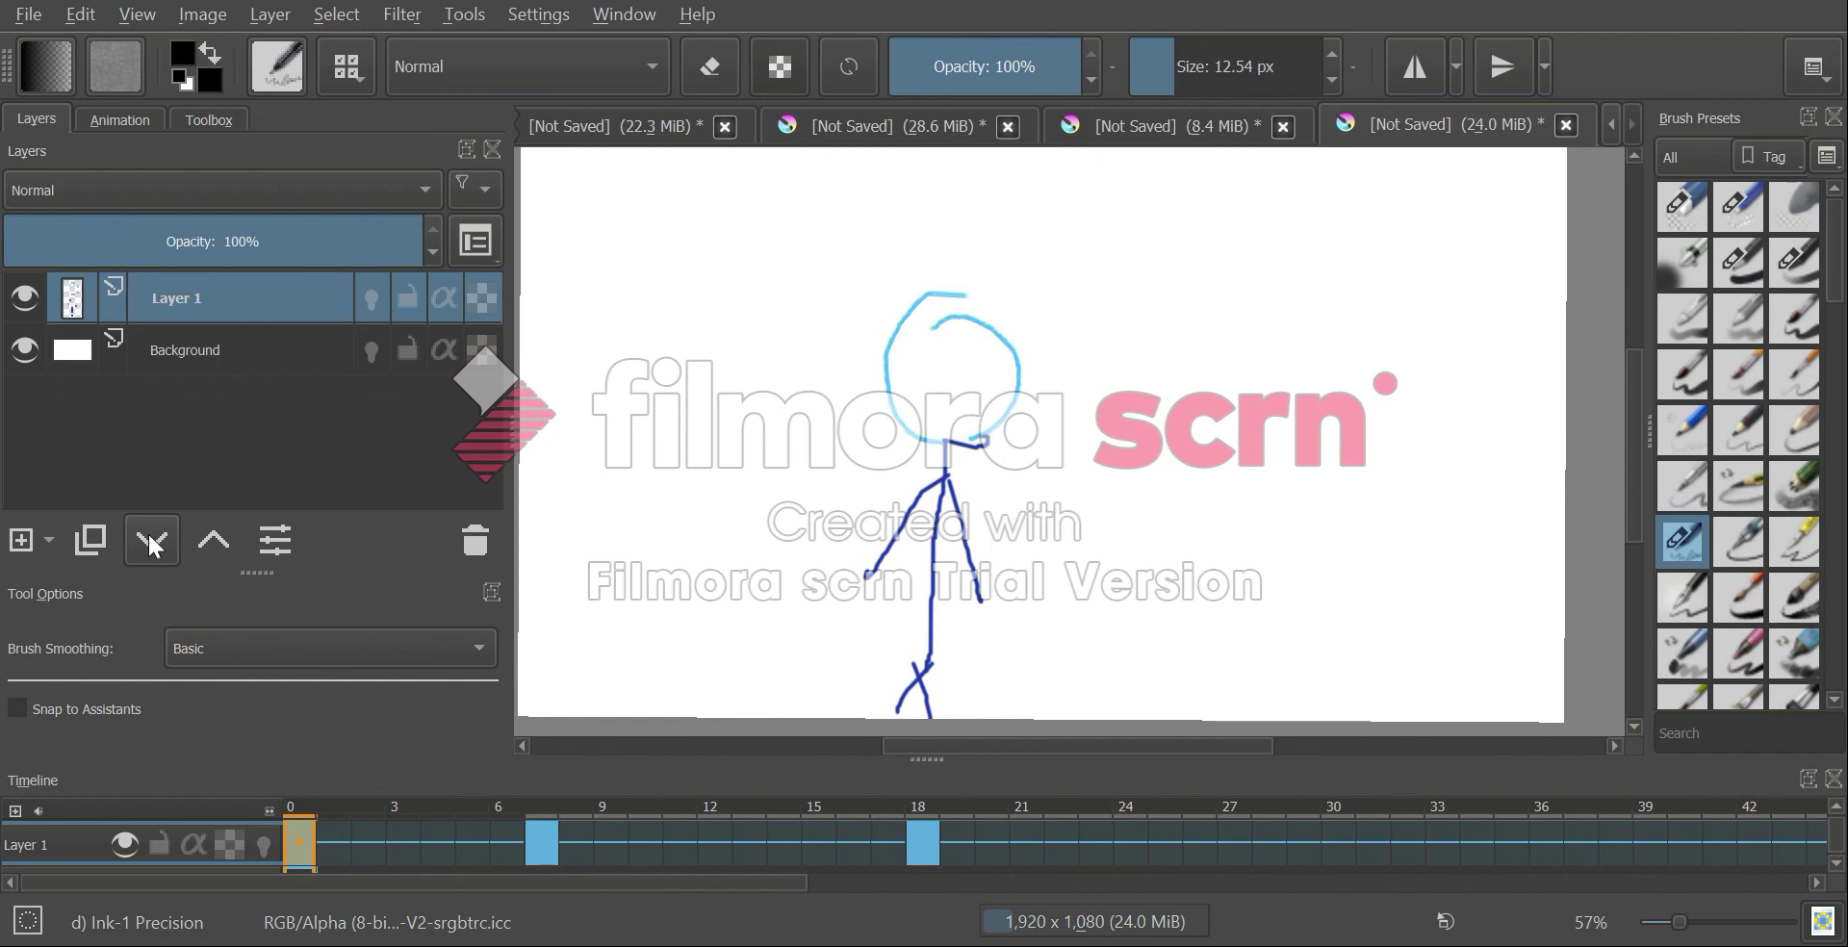
pyautogui.click(137, 121)
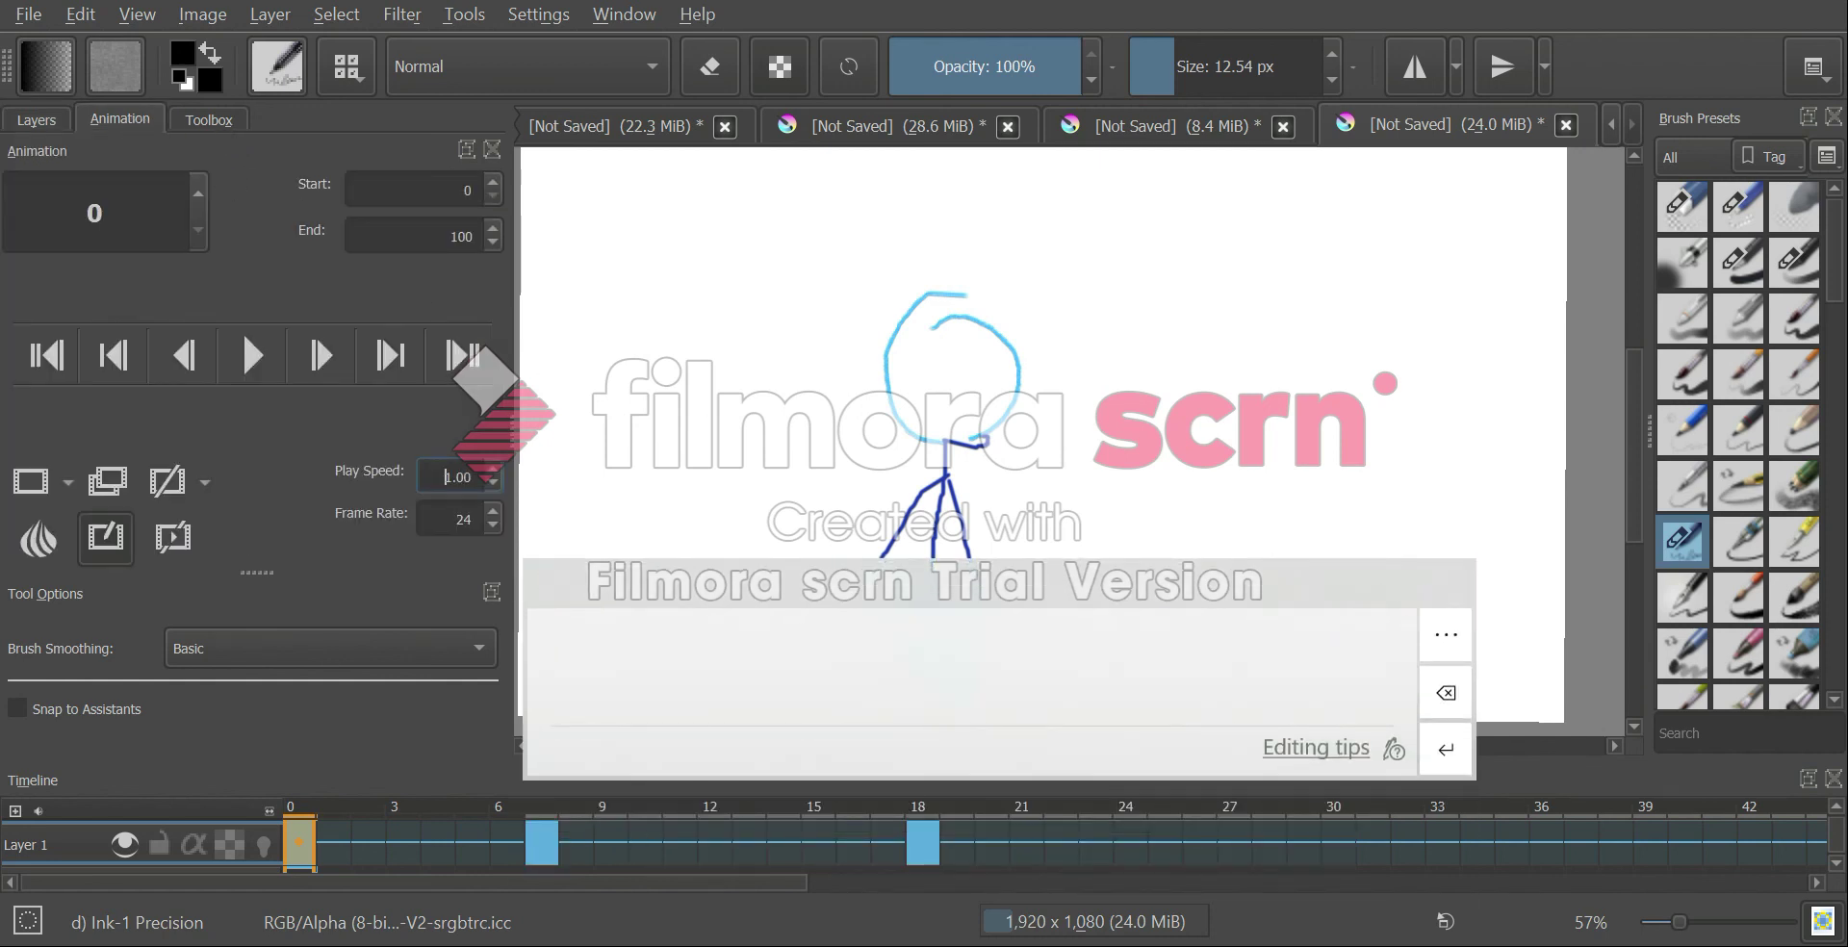
pyautogui.click(1447, 596)
pyautogui.click(239, 118)
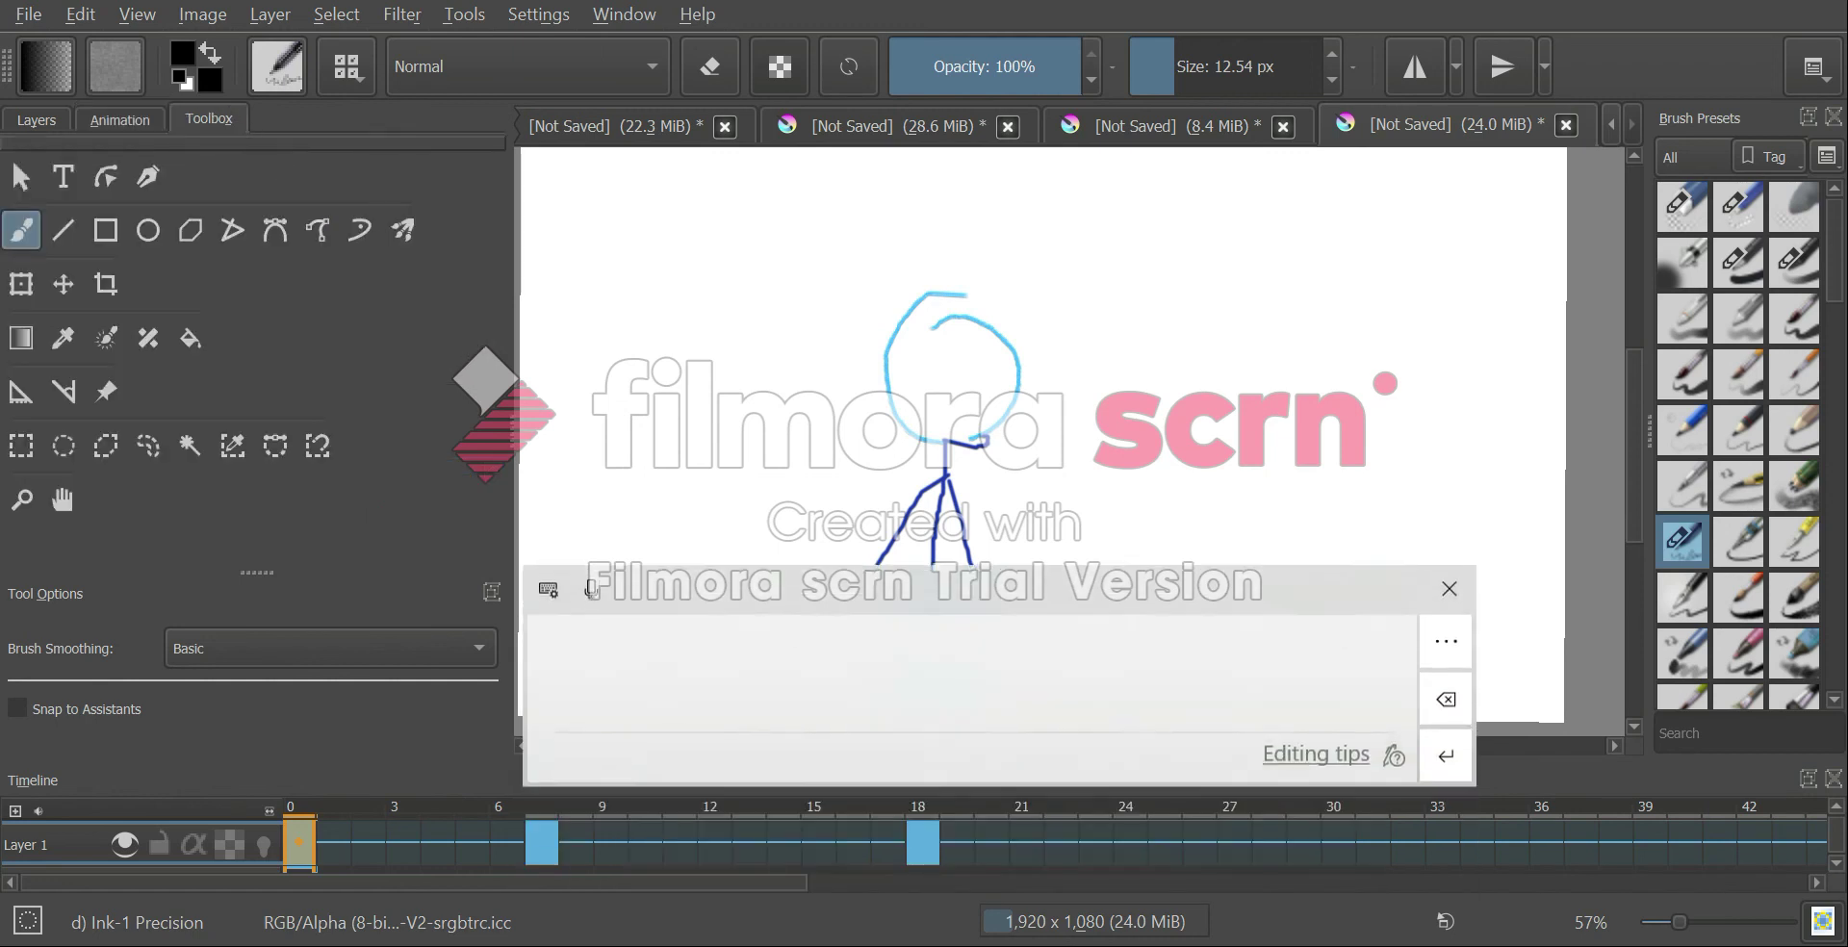
pyautogui.click(1449, 582)
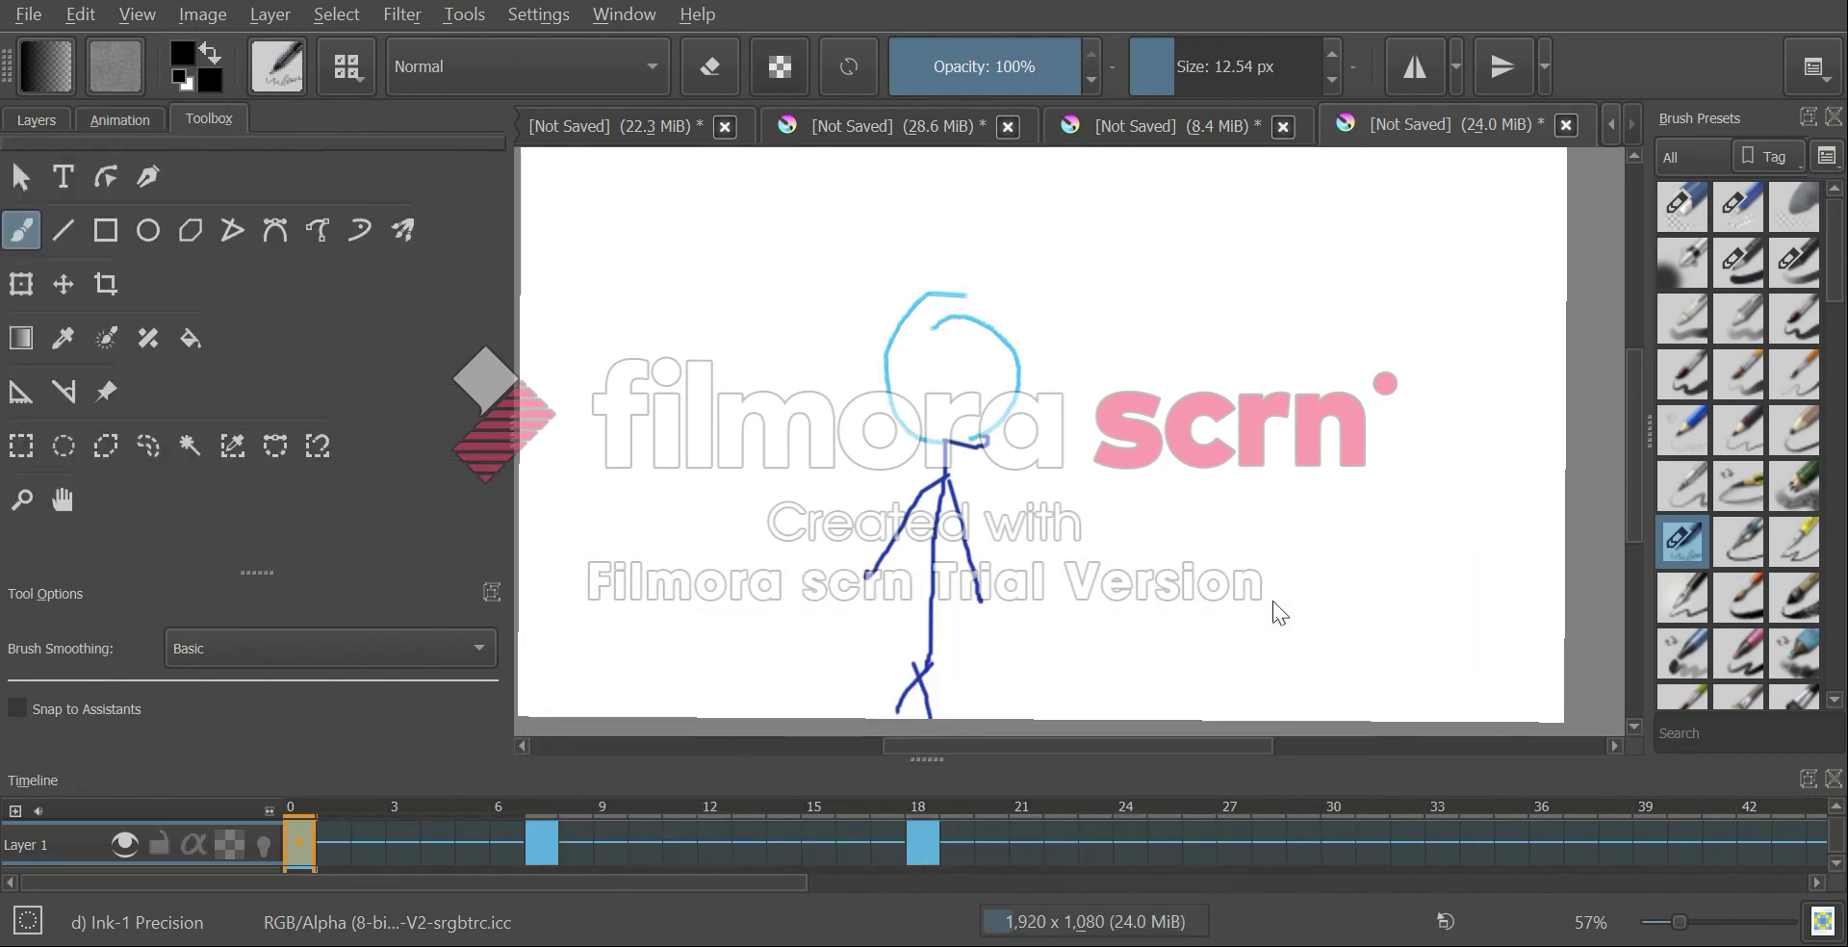
# Float the Tool Options docker, move it around, and dock it back beneath the toolbox
pyautogui.click(491, 592)
pyautogui.moveTo(375, 562); pyautogui.dragTo(343, 608)
pyautogui.moveTo(339, 649); pyautogui.dragTo(308, 544)
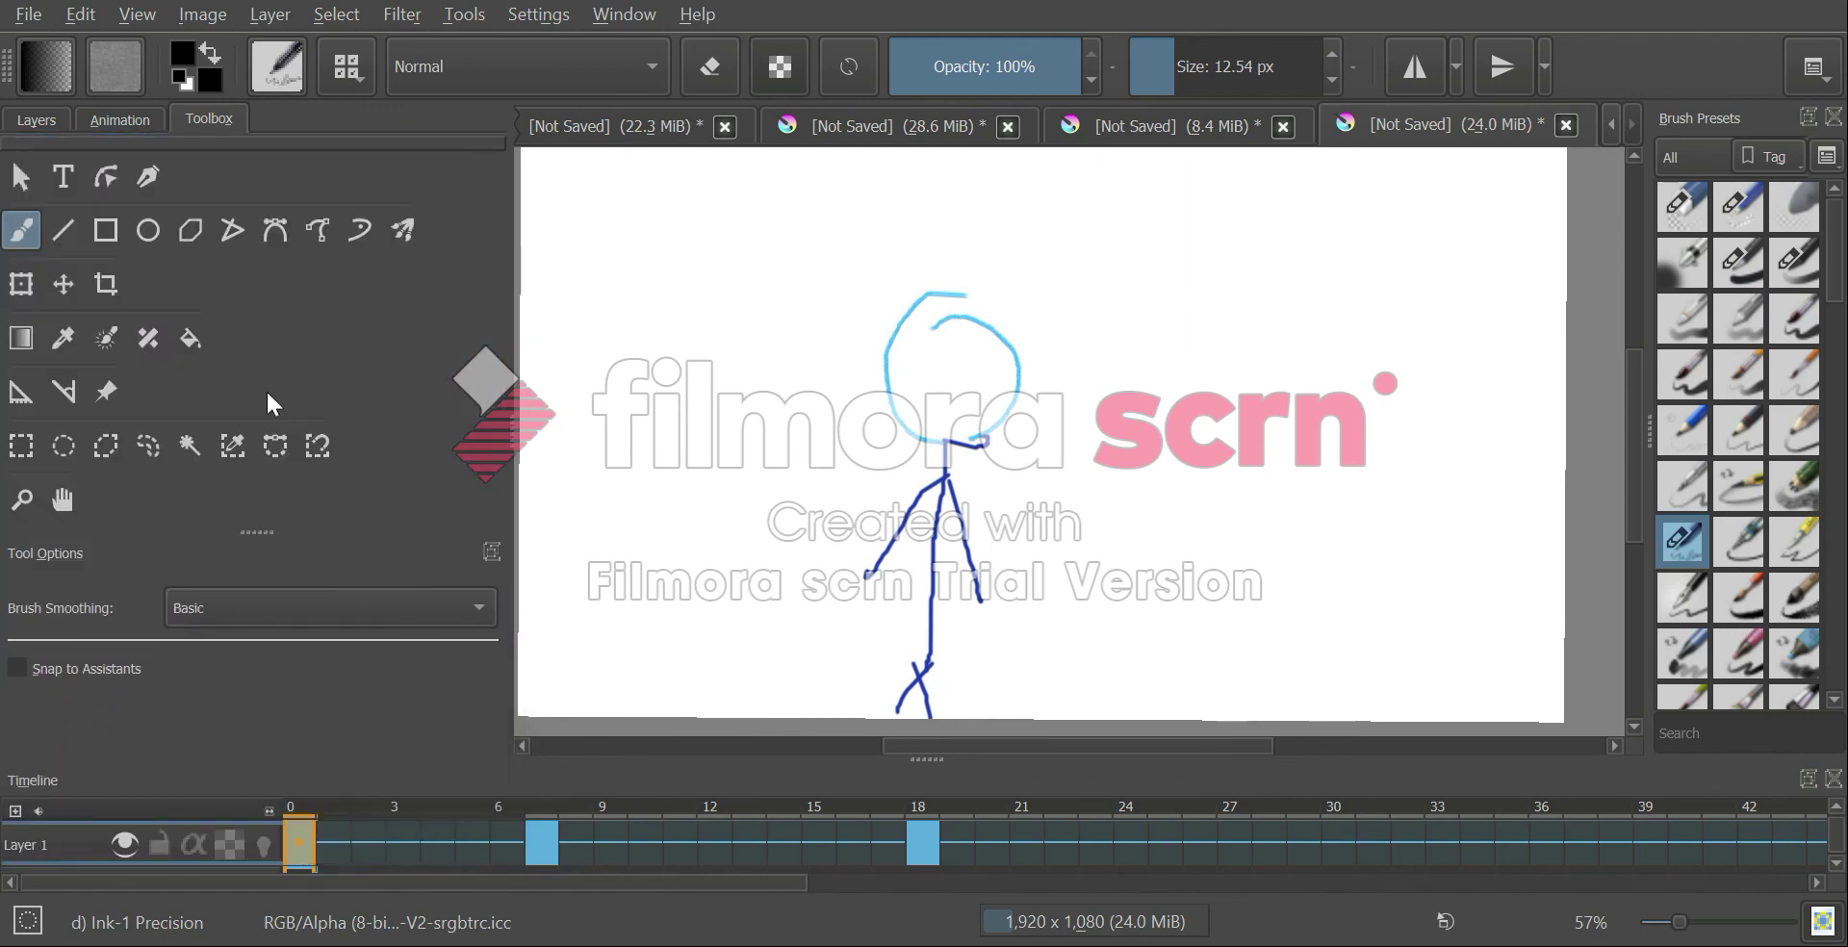
pyautogui.click(492, 553)
pyautogui.moveTo(401, 512); pyautogui.dragTo(356, 714)
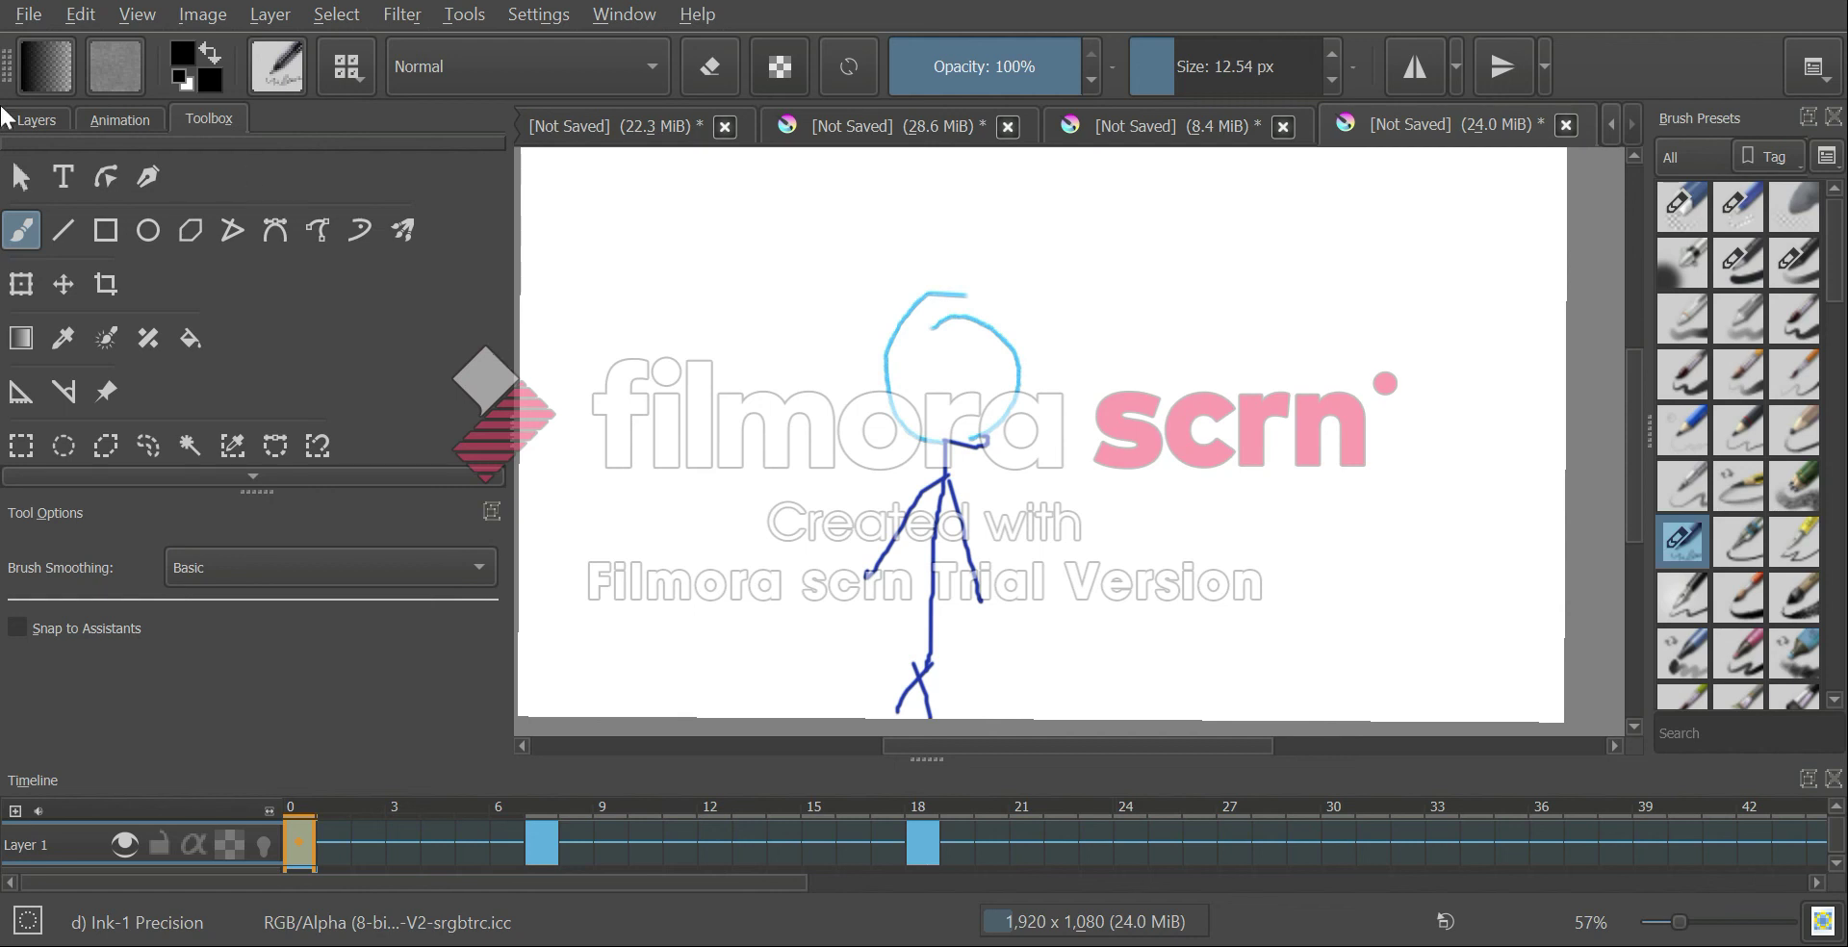
# Float the Animation docker and dock it back in the Layers and Toolbox group, ahead of Layers
pyautogui.click(96, 119)
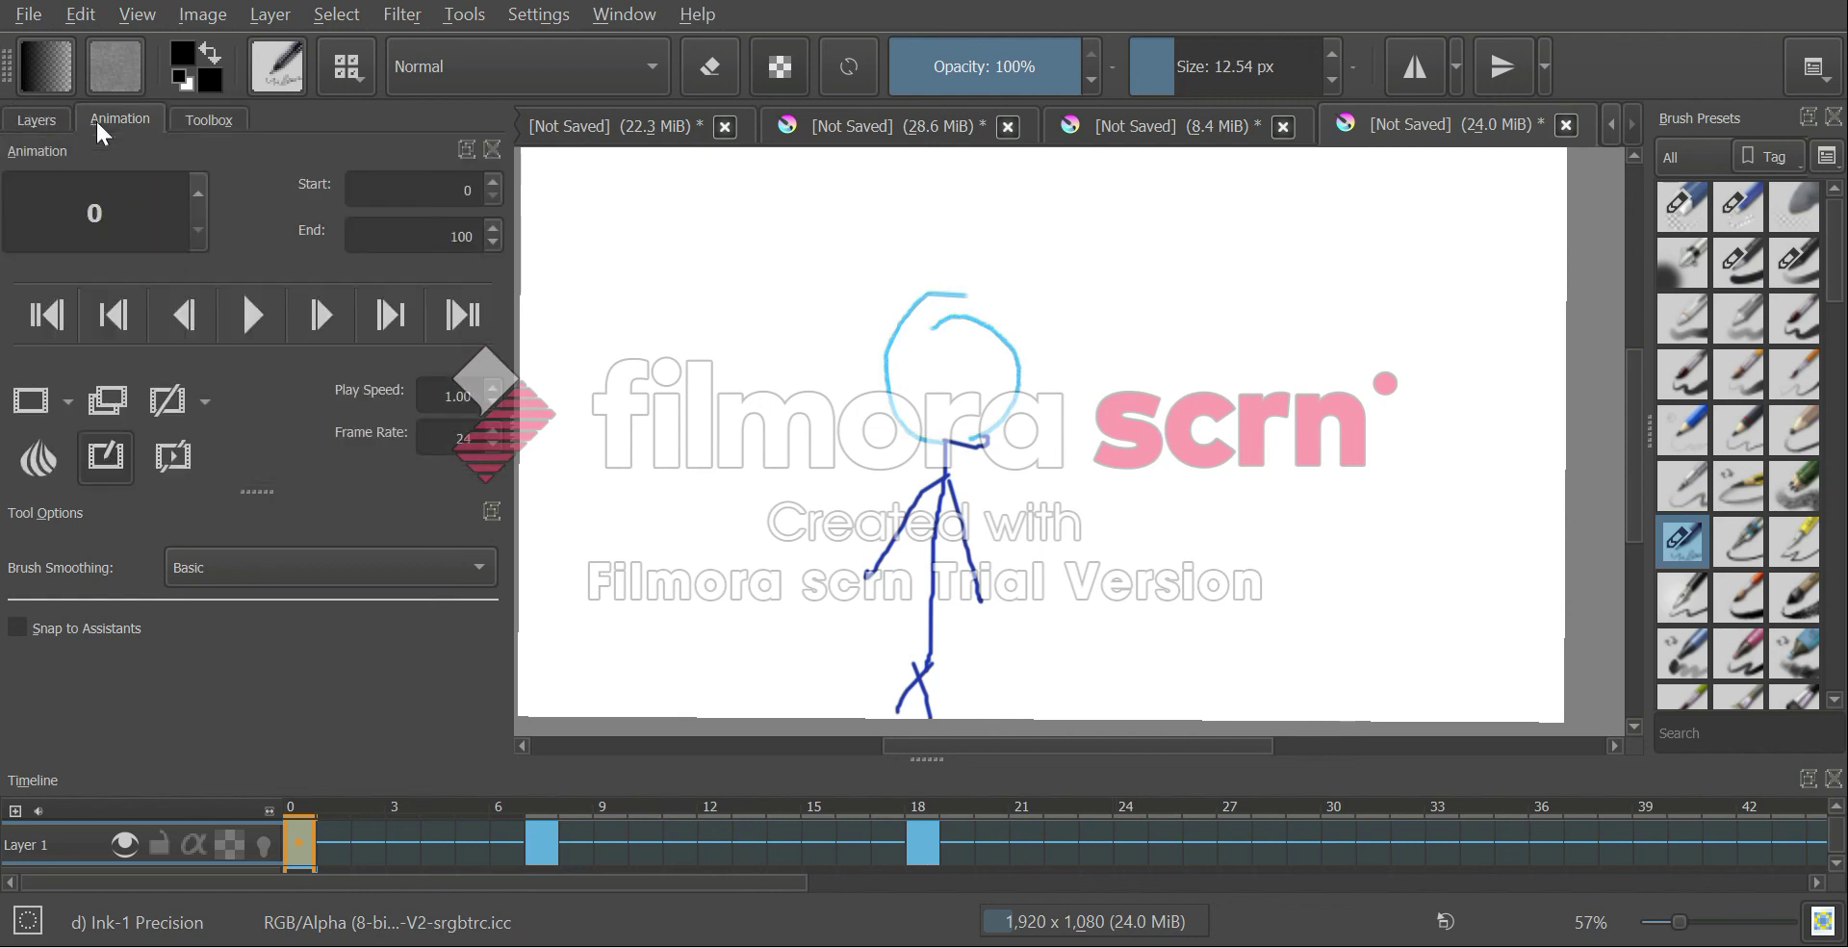
pyautogui.click(466, 152)
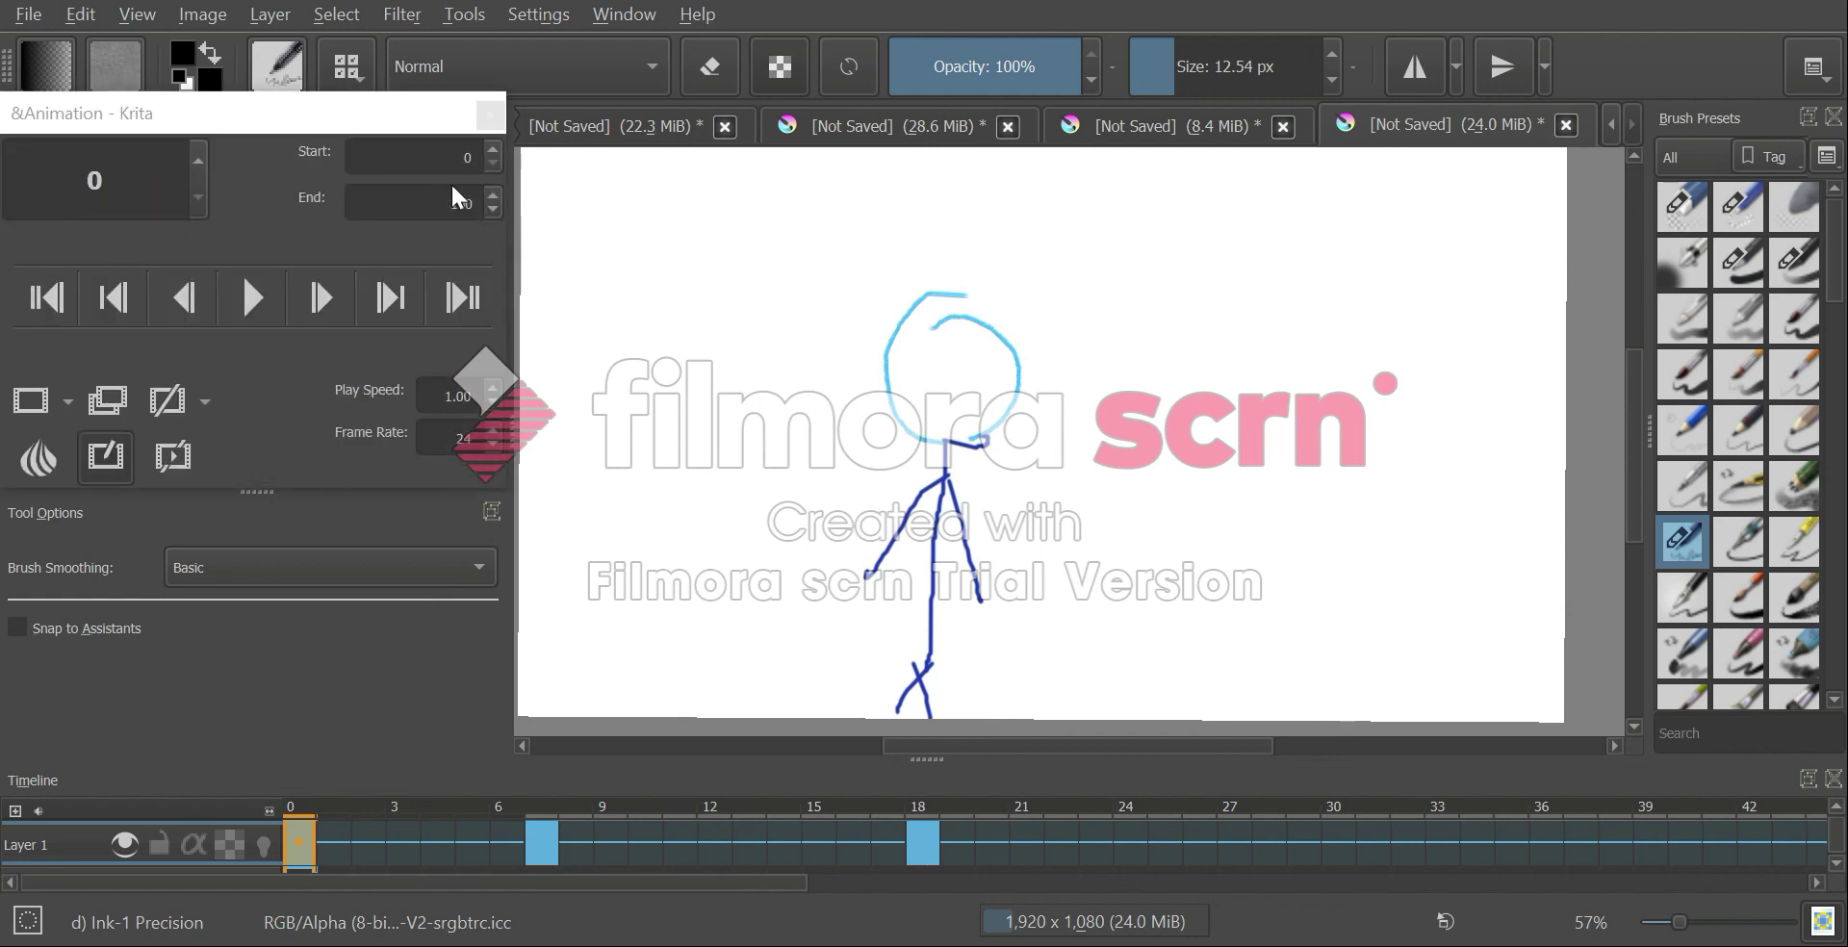
pyautogui.moveTo(360, 108); pyautogui.dragTo(339, 192)
pyautogui.click(115, 118)
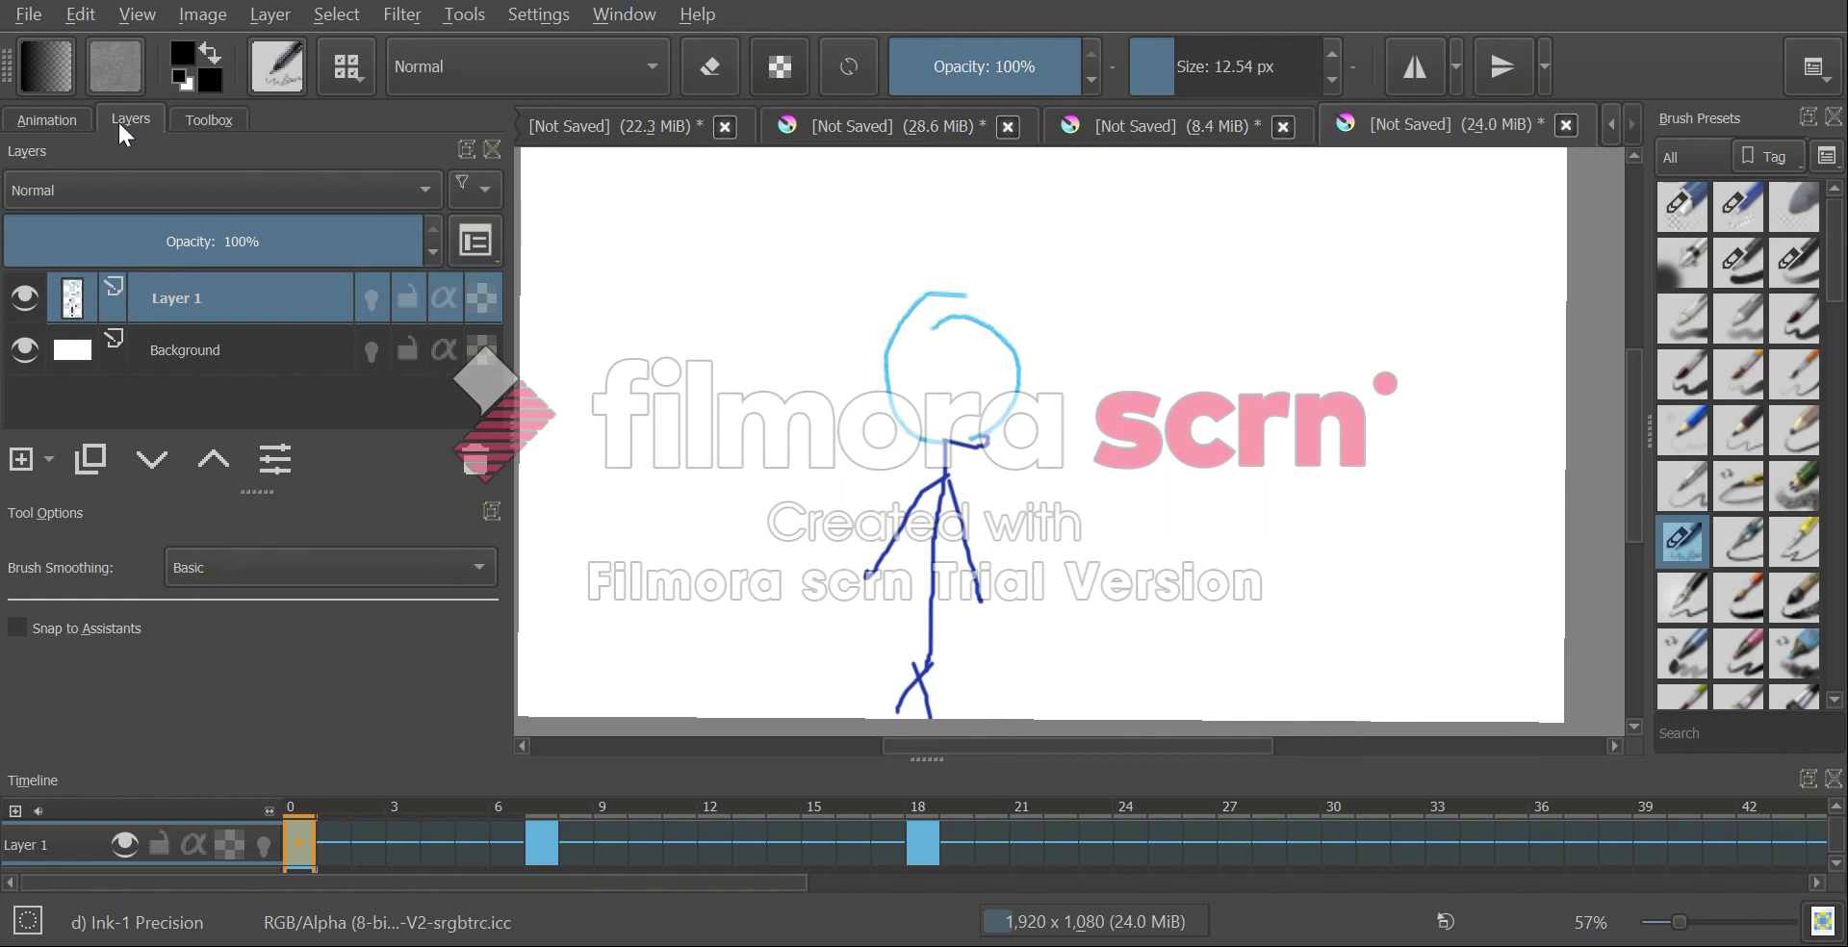
# Float the Timeline docker, dock it back beneath the canvas, and bring the Animation docker to the front
pyautogui.click(1809, 780)
pyautogui.moveTo(1124, 741); pyautogui.dragTo(1122, 846)
pyautogui.click(188, 119)
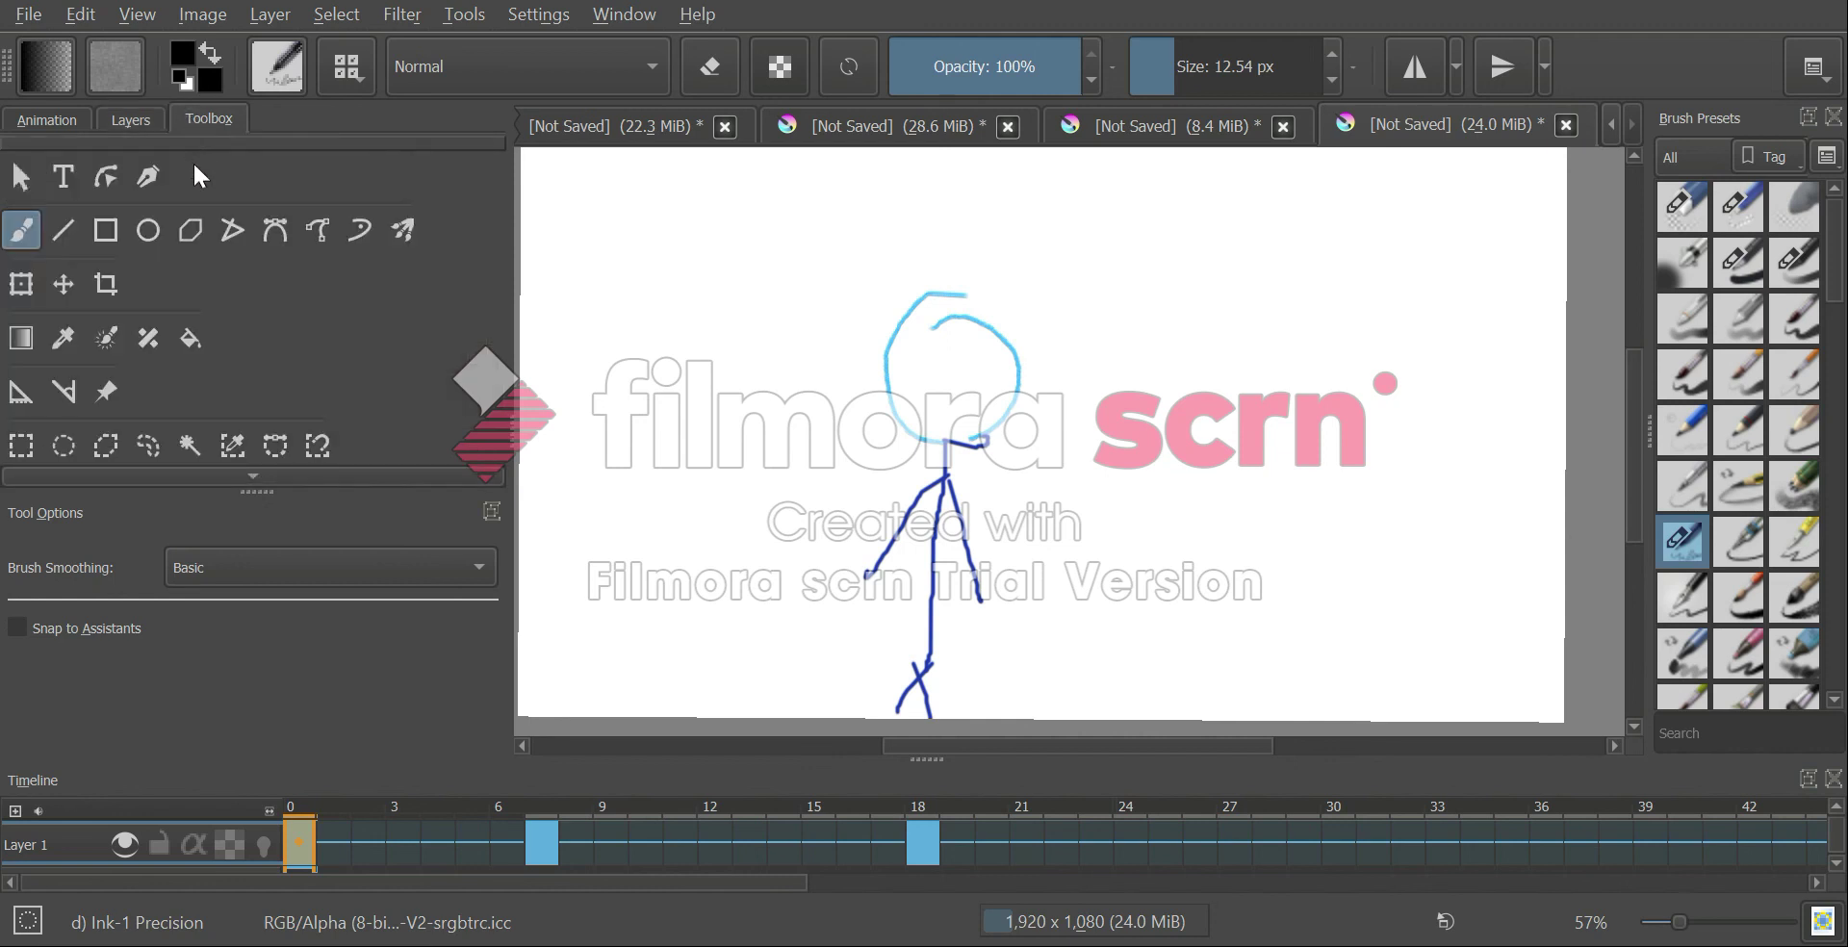
pyautogui.click(50, 117)
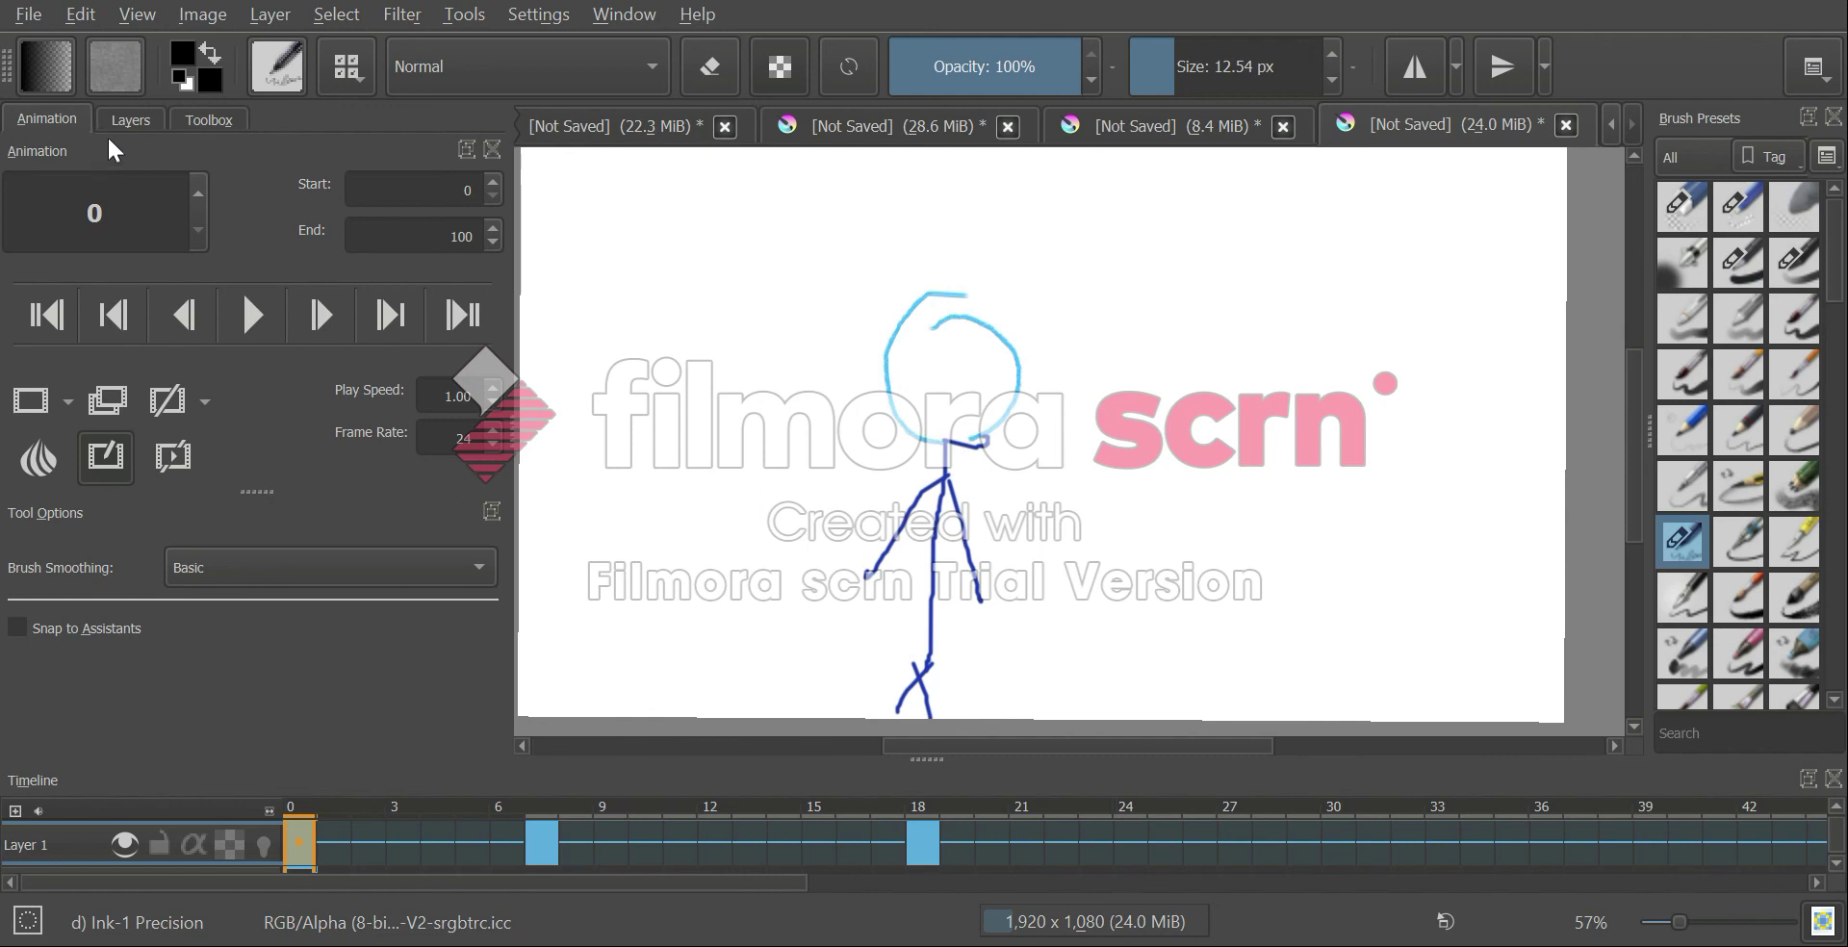